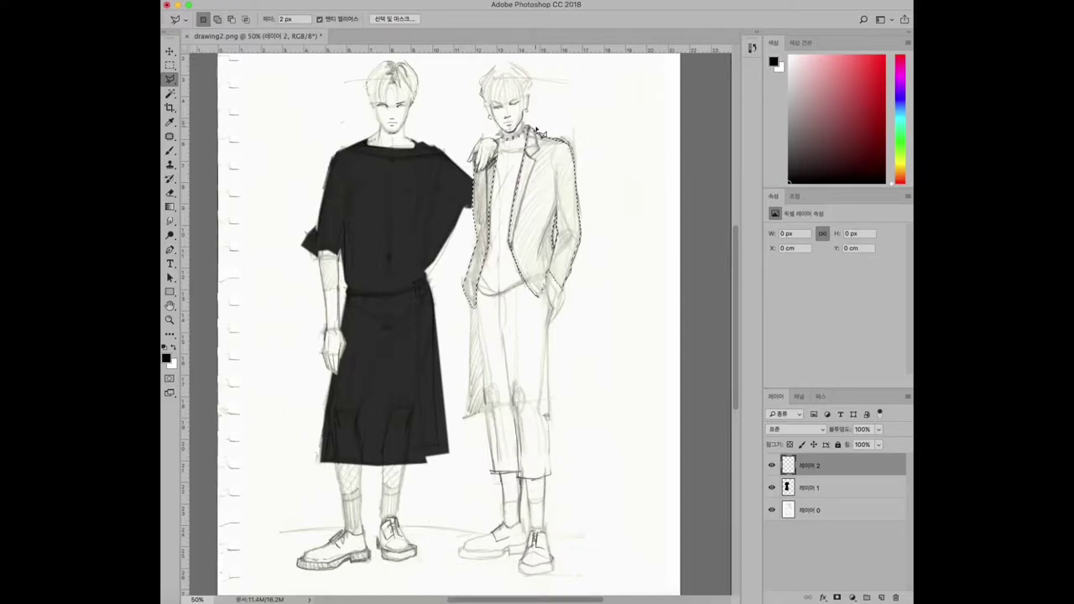
Fill the selected jacket of the right figure with black, deselect it, and set its layer opacity to 82%.
key("alt+BackSpace")
key("super+d")
mouse_move(878, 429)
left_mouse_down()
mouse_move(879, 444)
mouse_move(859, 444)
mouse_move(872, 444)
left_mouse_up()
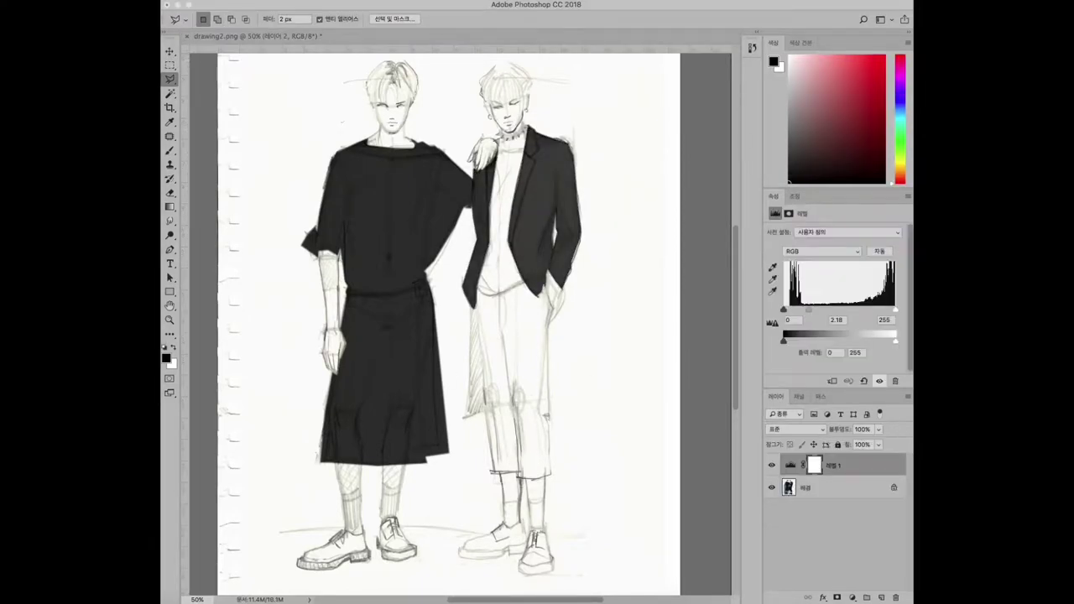
Outline the right figure's trousers and long side panel with the Polygonal Lasso and fill them with black on a new layer.
key("h")
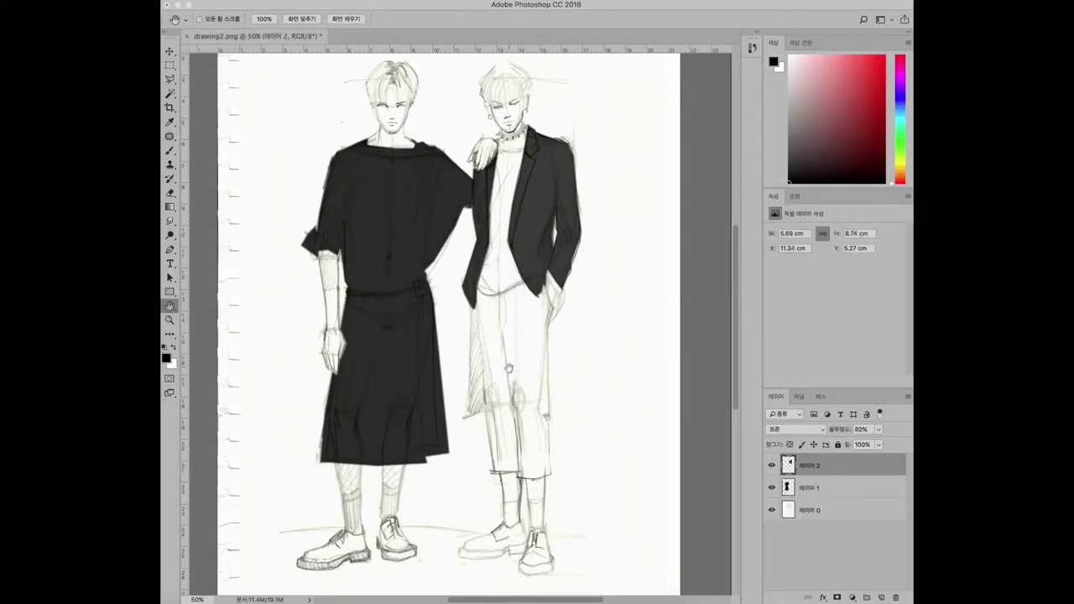
key("l")
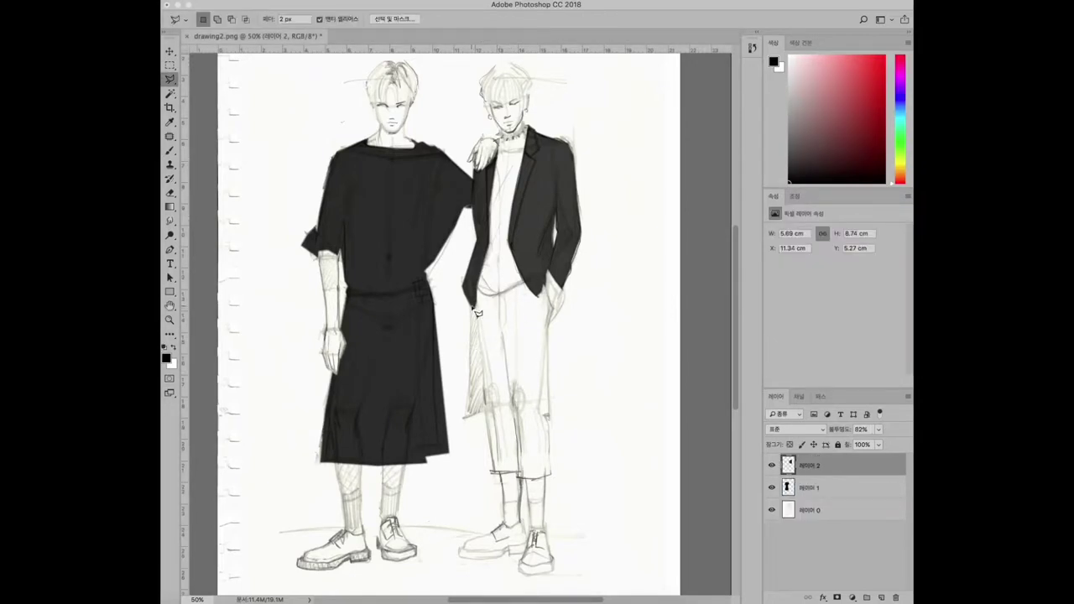
left_click_drag(475, 380, 483, 417)
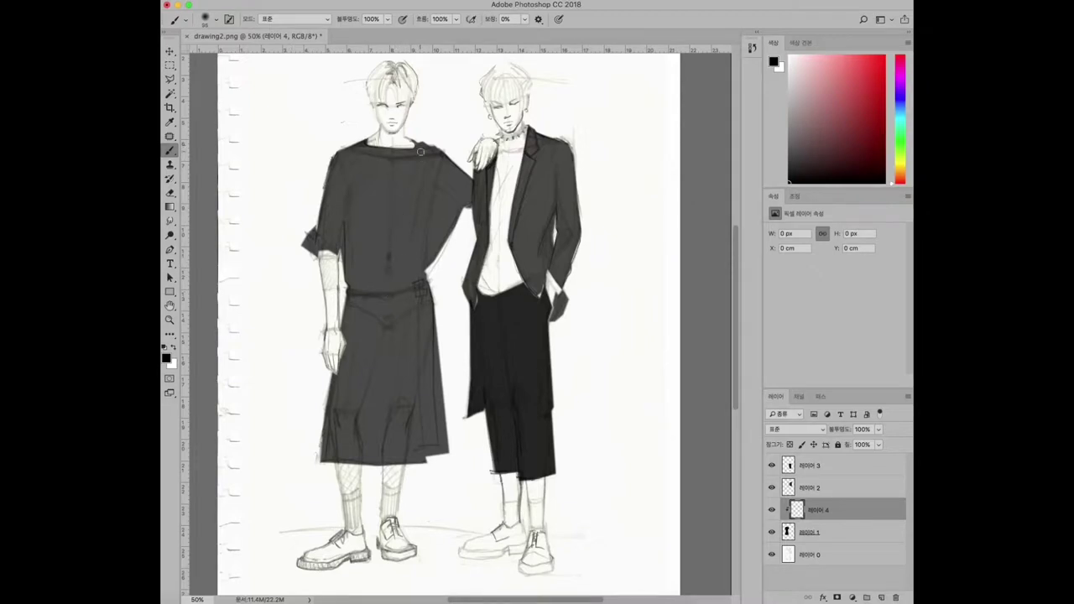
Choose an ink-style brush, release layer 레이어 4 from its clipping mask, and paint black folds down the left figure's shoulder.
left_click(215, 17)
left_click_drag(289, 133, 288, 149)
double_click(235, 167)
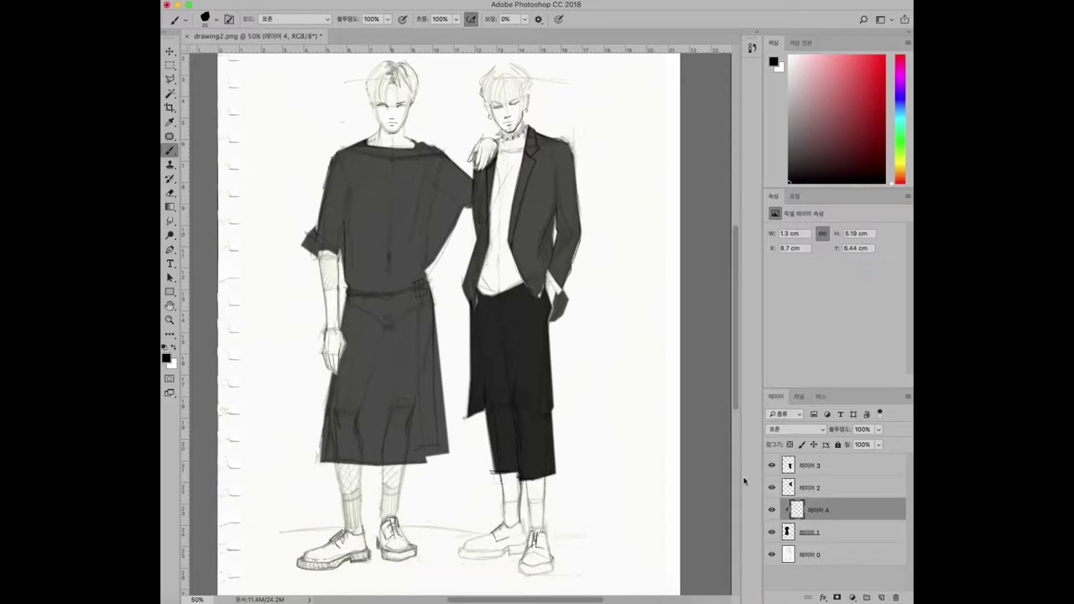
left_click_drag(424, 149, 420, 256)
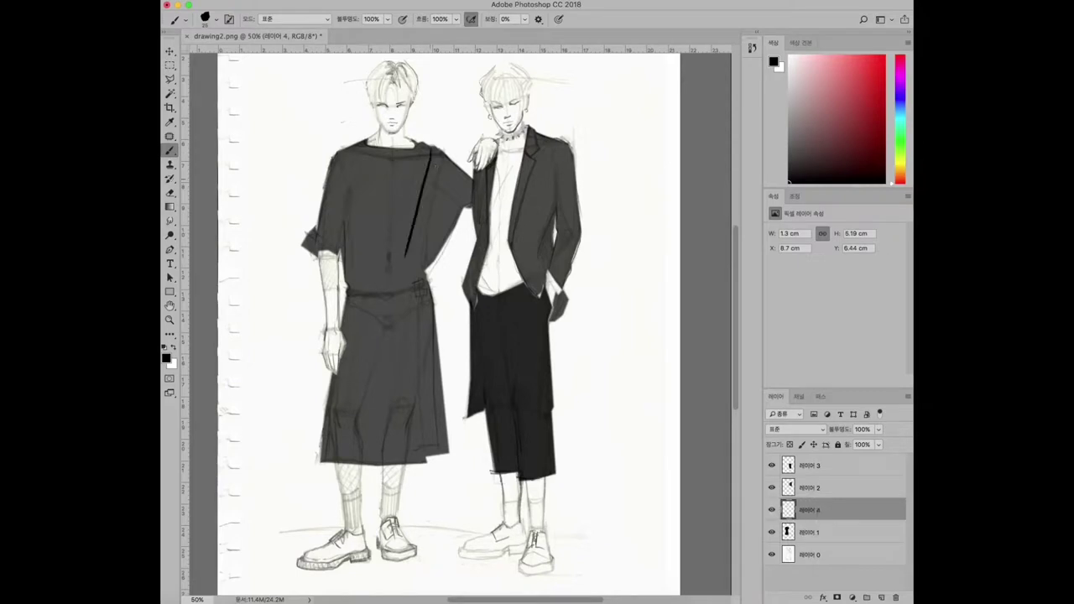
left_click(843, 521, "alt")
mouse_move(434, 148)
left_mouse_down()
mouse_move(407, 256)
mouse_move(394, 232)
mouse_move(411, 245)
left_mouse_up()
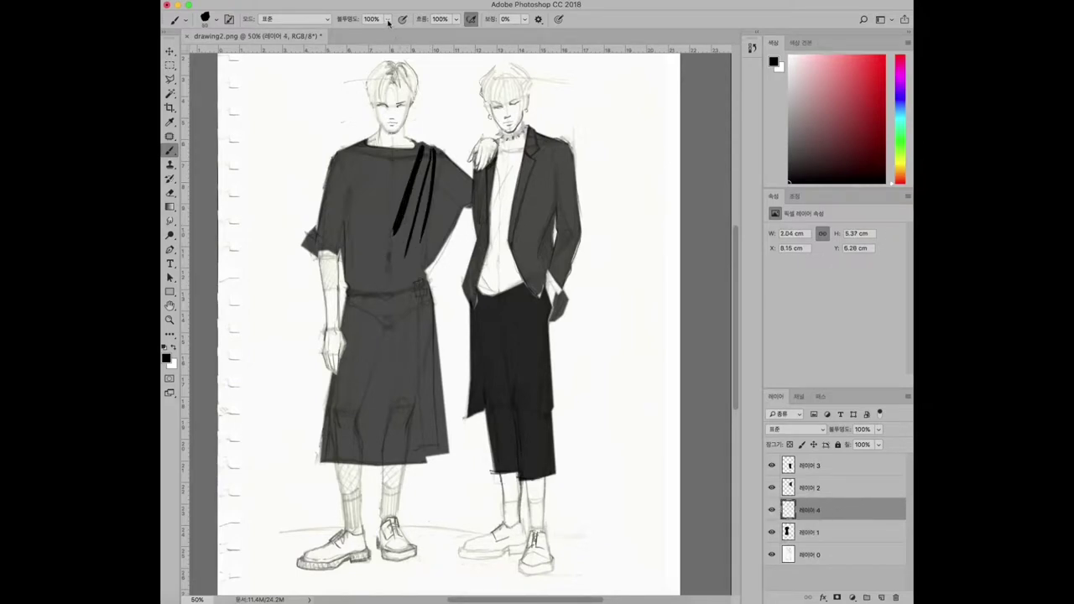
Set the brush opacity to 85% and flow to 79%, and smudge the black shoulder folds on the left figure's top.
left_click_drag(389, 22, 378, 37)
left_click_drag(455, 18, 442, 37)
left_click(215, 19)
scroll(251, 151, "down", 2)
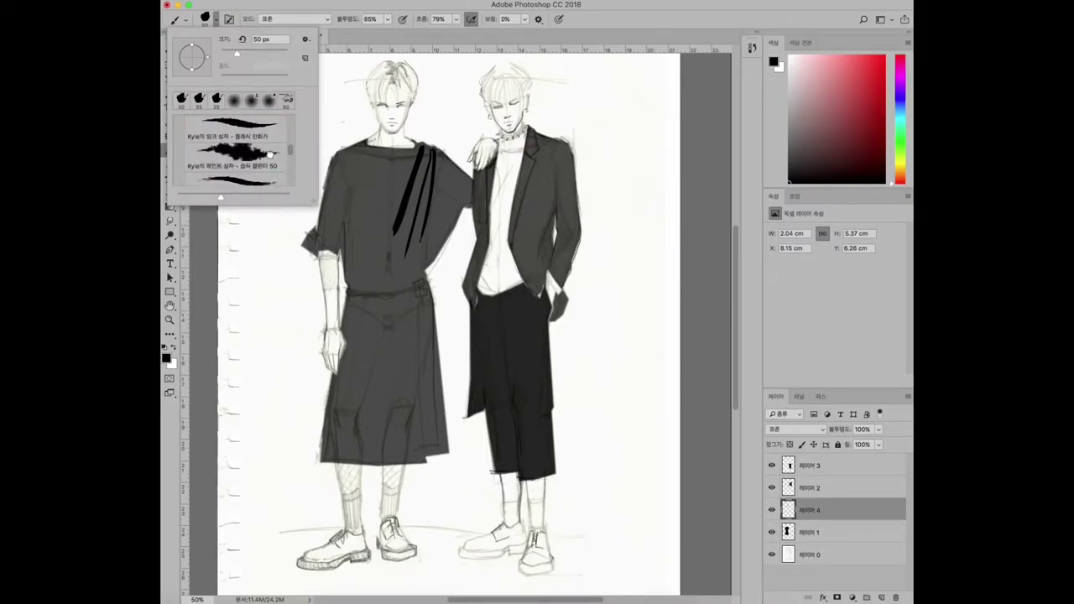
left_click(170, 220)
mouse_move(426, 152)
left_mouse_down()
mouse_move(396, 234)
mouse_move(411, 251)
mouse_move(396, 249)
left_mouse_up()
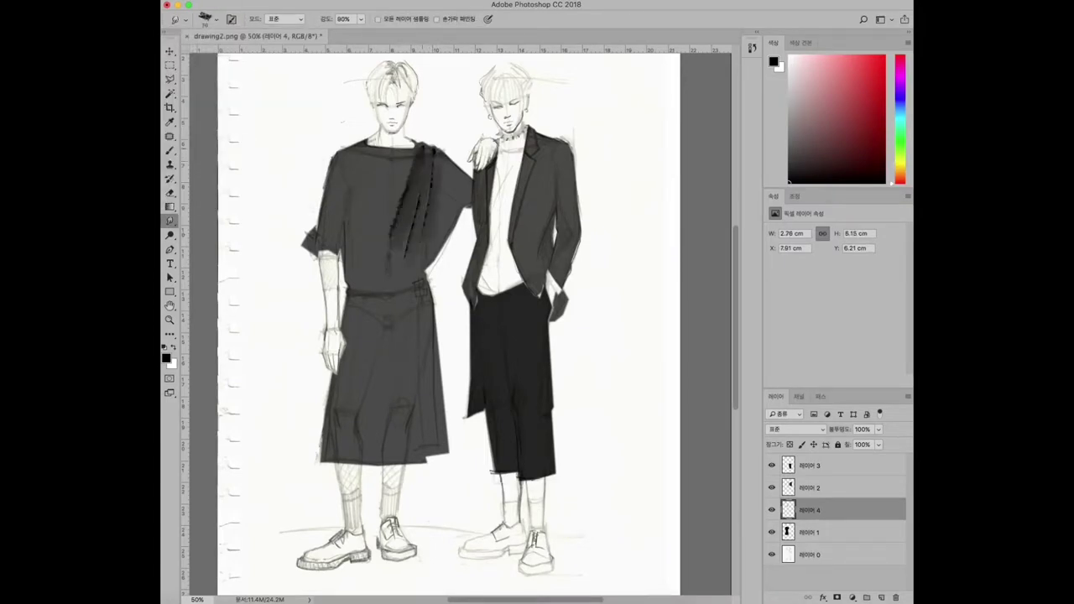
Switch to another brush preset and paint thick black strokes down the left figure's top and along the skirt's side overlap.
key("b")
left_click(212, 19)
scroll(235, 151, "down", 2)
left_click(235, 153)
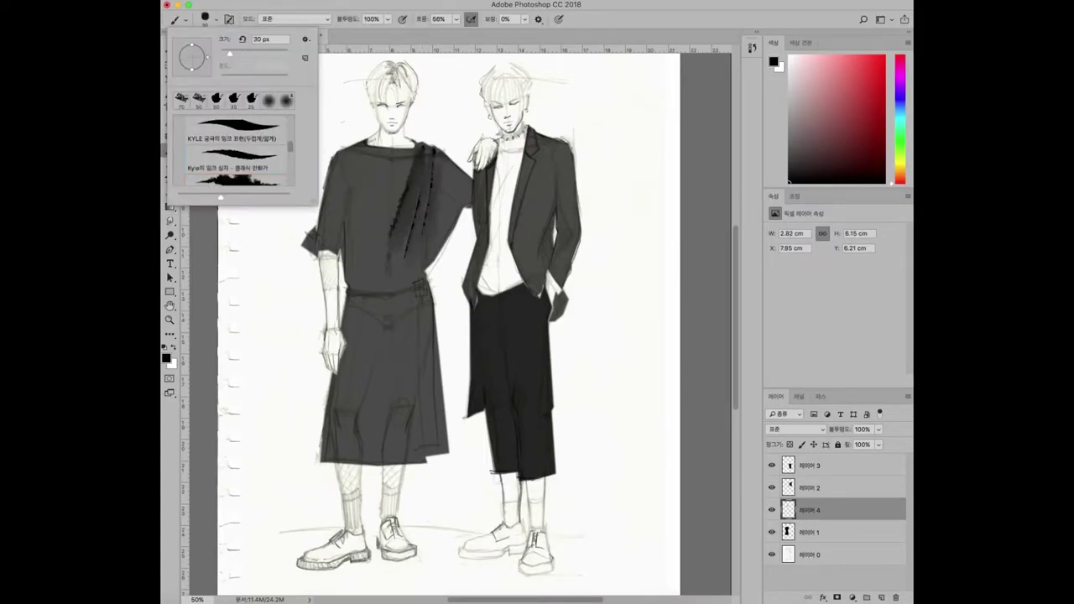
left_click_drag(420, 146, 394, 255)
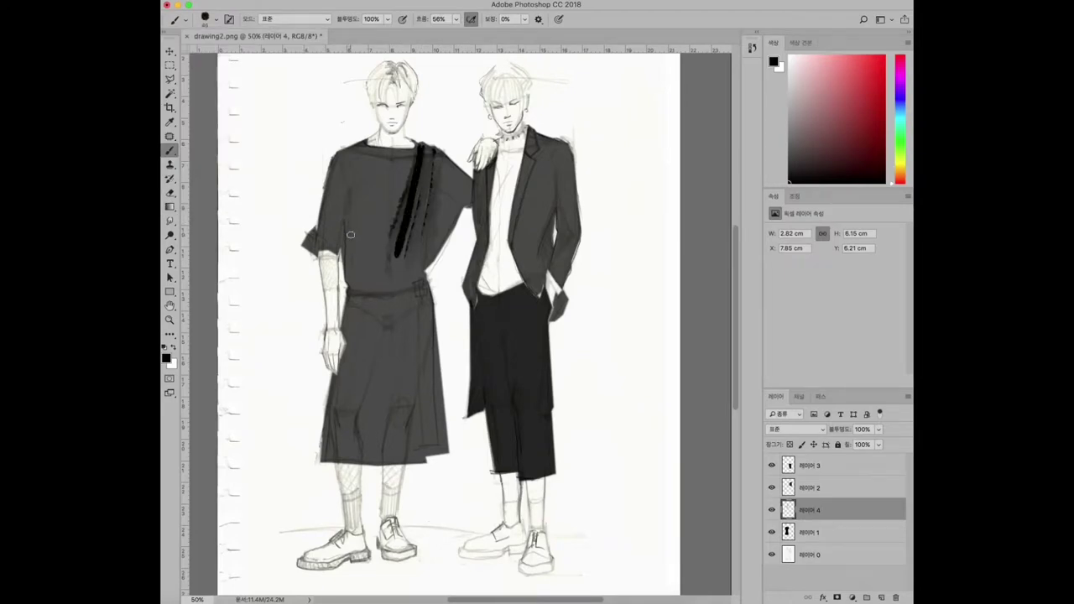
left_click_drag(426, 289, 429, 453)
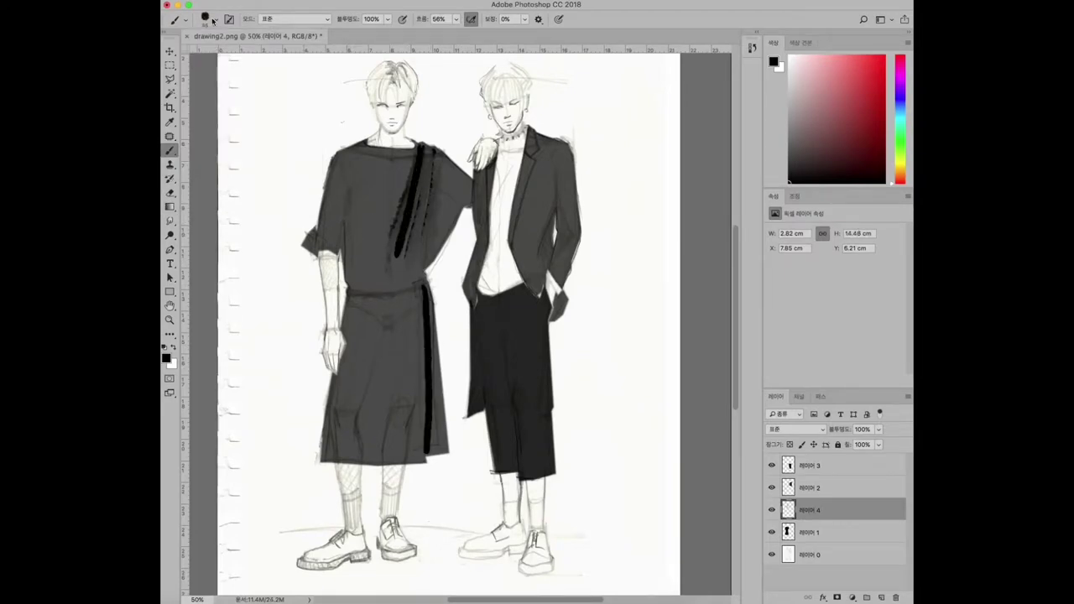
Smudge the black stroke on the left figure's skirt downward toward the hem for a rough fabric edge.
left_click(213, 20)
key("r")
left_click_drag(433, 307, 435, 469)
left_click_drag(433, 335, 436, 487)
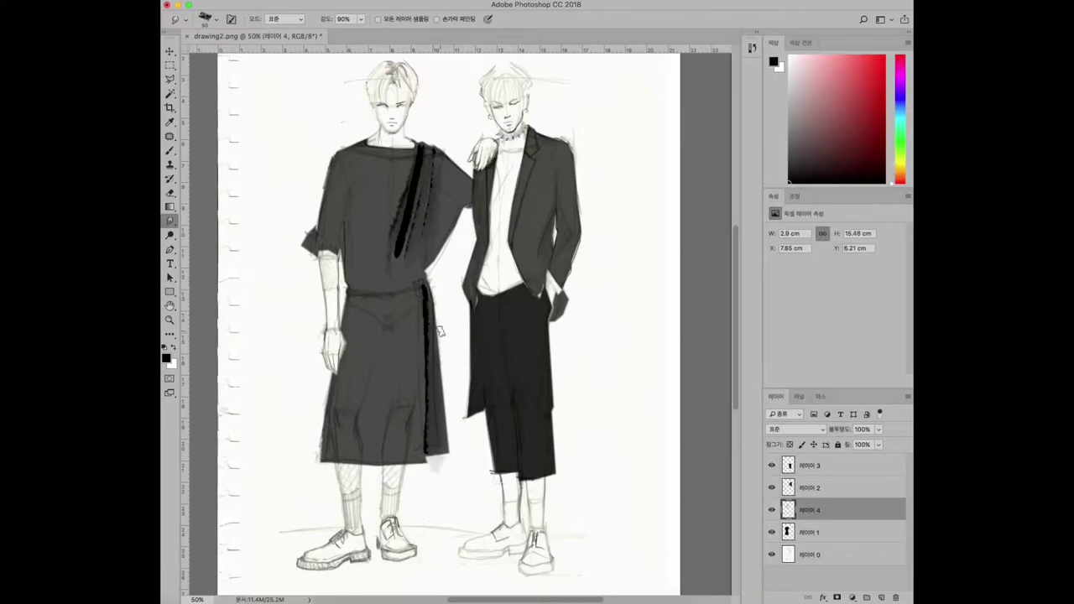
Toggle the visibility of the base sketch layer to check it, and add a new layer filled with white.
key("e")
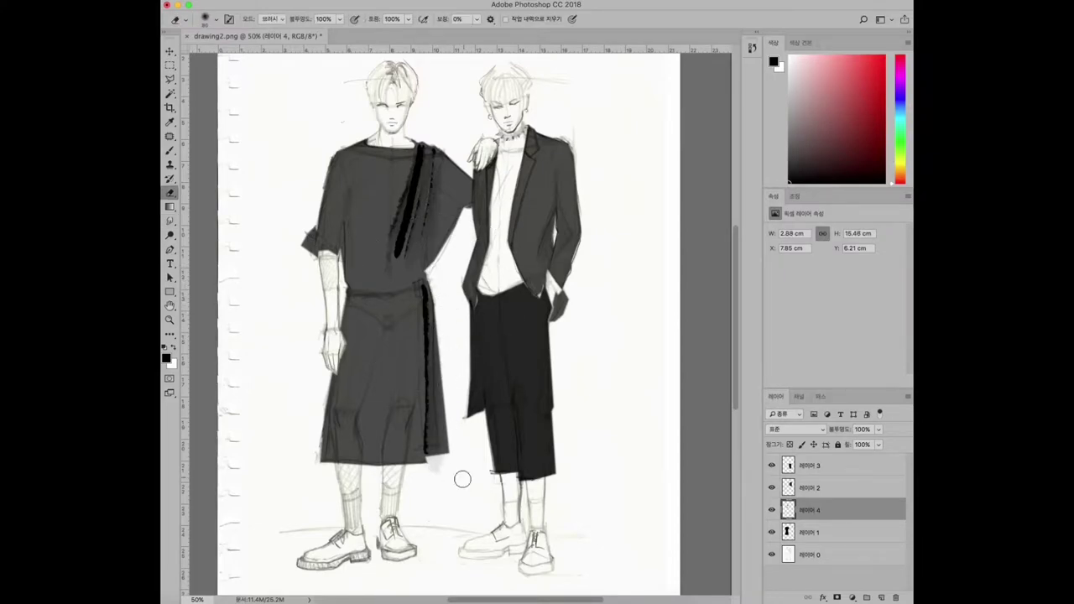
left_click(772, 554)
left_click(772, 553)
left_click(881, 598, "super")
left_click(173, 345)
key("alt+BackSpace")
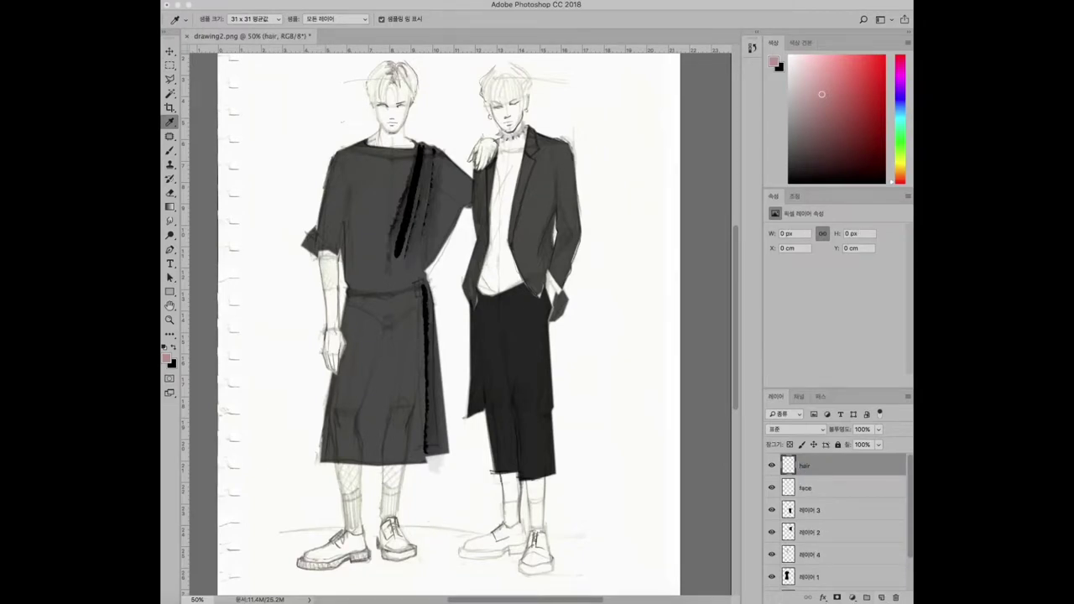
Add a new layer beneath the hair layer and name it skin.
left_click(881, 598, "super")
double_click(805, 488)
type("skin")
key("Return")
Set the foreground colour to a pale skin tone, ffeed2.
key("z")
left_click(401, 98)
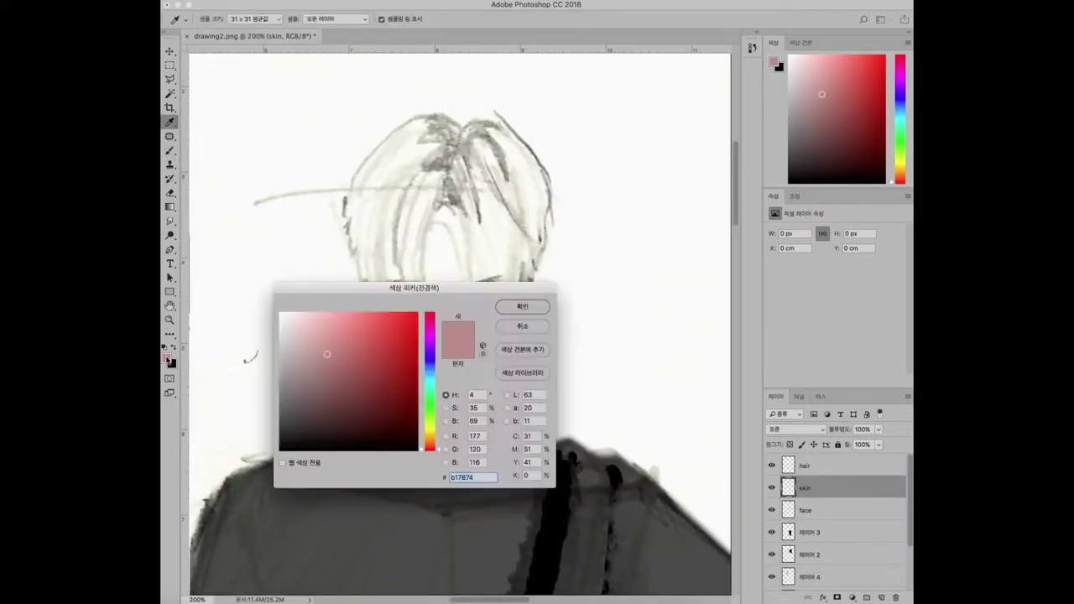
left_click(430, 432)
left_click_drag(328, 353, 302, 299)
left_click(429, 436)
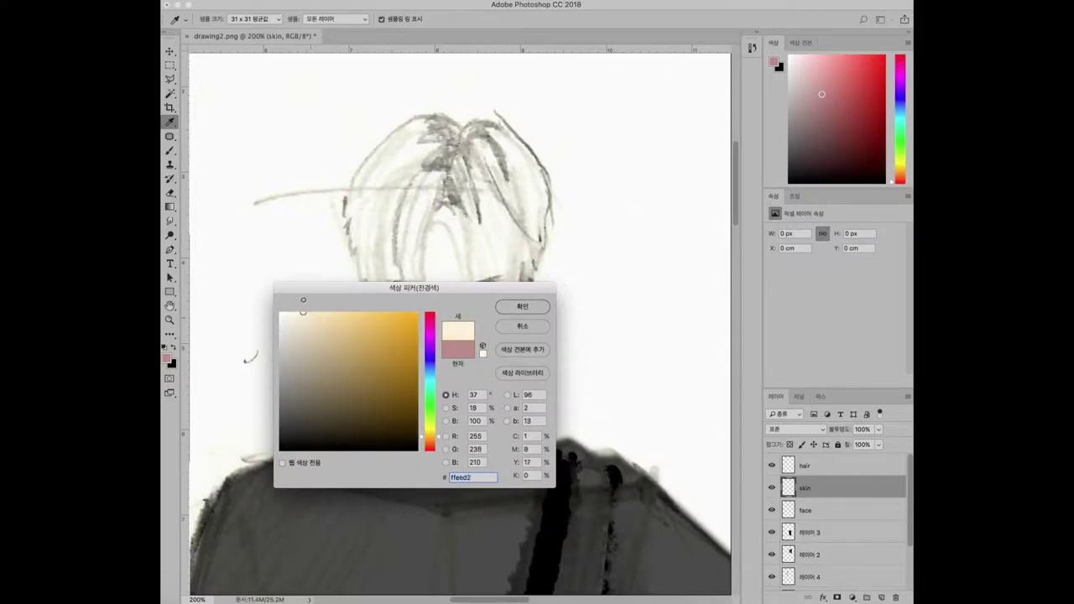
left_click(521, 306)
Paint the left figure's face and neck with a soft brush on the skin layer and set its blend mode to Darken.
key("b")
left_click(209, 19)
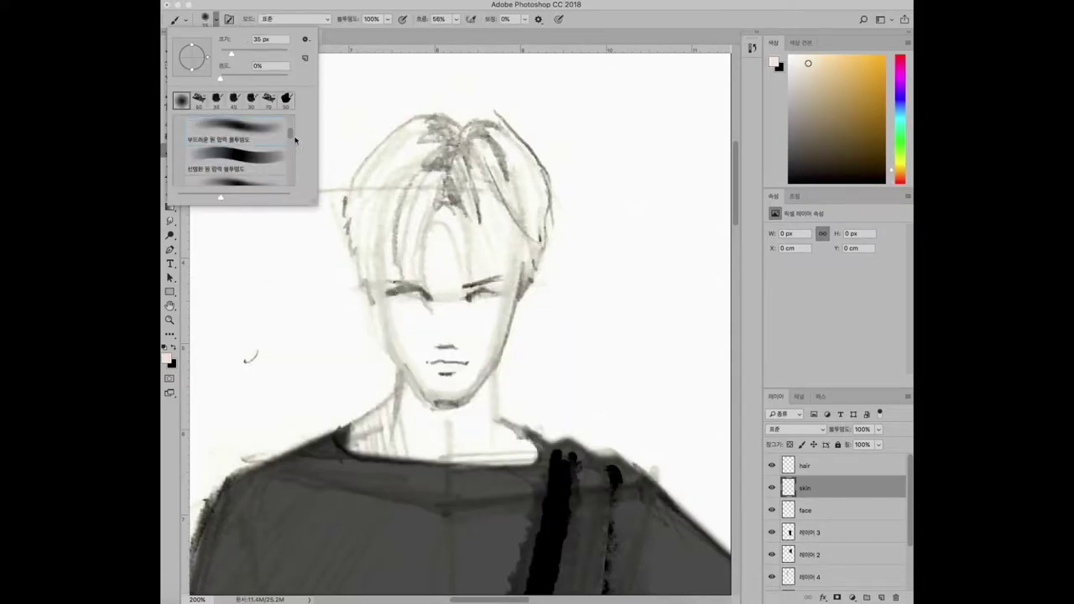
mouse_move(467, 277)
left_mouse_down()
mouse_move(470, 365)
mouse_move(427, 227)
mouse_move(393, 271)
mouse_move(416, 365)
mouse_move(445, 388)
mouse_move(401, 427)
mouse_move(438, 442)
mouse_move(429, 427)
mouse_move(473, 409)
mouse_move(482, 439)
mouse_move(506, 442)
mouse_move(365, 431)
mouse_move(396, 309)
mouse_move(396, 344)
mouse_move(470, 309)
mouse_move(479, 372)
mouse_move(419, 326)
left_mouse_up()
left_click(795, 429)
left_click(796, 462)
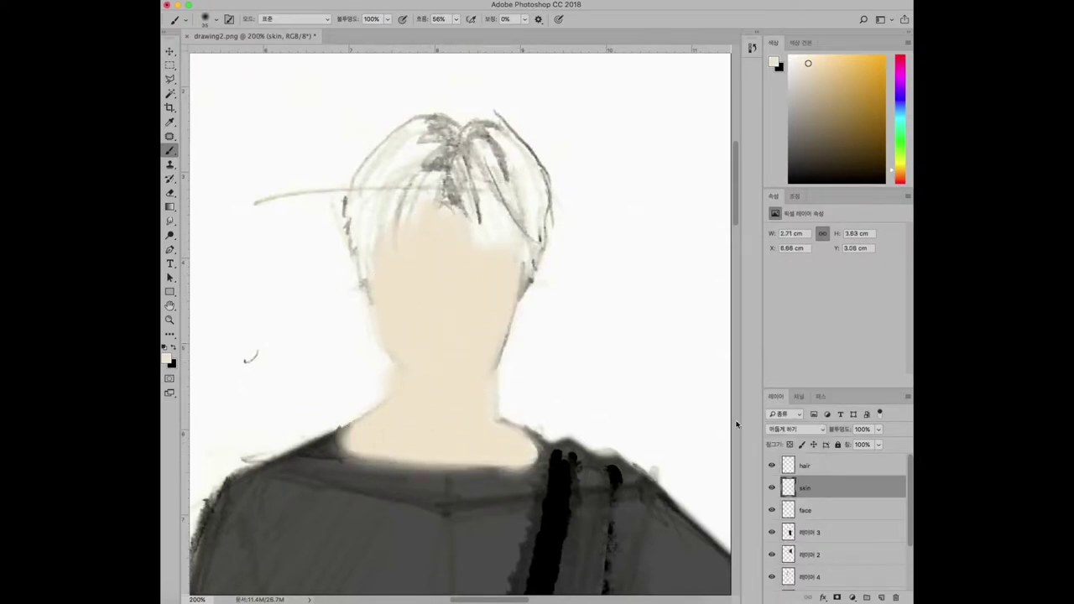
Shrink the eraser and clean away the skin colour spilling past the left figure's jaw and neck.
key("e")
key("bracketleft")
key("bracketleft")
key("bracketleft")
key("bracketleft")
key("bracketleft")
key("bracketleft")
key("bracketleft")
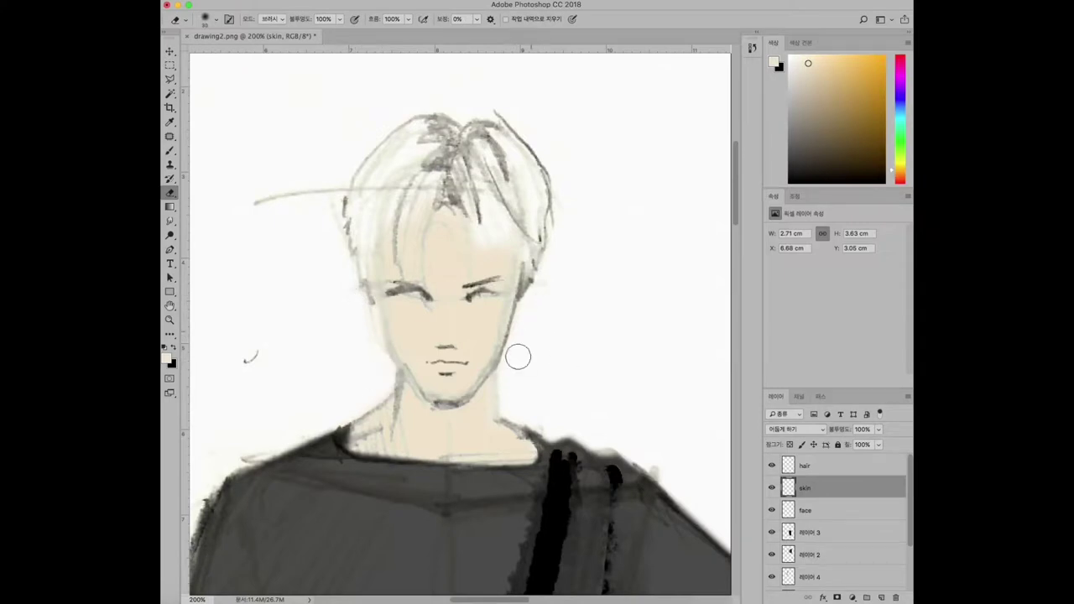
mouse_move(378, 355)
left_mouse_down()
mouse_move(311, 472)
mouse_move(477, 391)
mouse_move(495, 394)
mouse_move(440, 430)
left_mouse_up()
Set the hair layer to Darken and paint crimson strands along the left figure's hair outline and parting.
key("b")
mouse_move(537, 268)
left_mouse_down()
mouse_move(490, 230)
mouse_move(535, 290)
mouse_move(582, 263)
left_mouse_up()
mouse_move(613, 192)
left_mouse_down()
mouse_move(336, 252)
mouse_move(302, 181)
left_mouse_up()
key("alt+bracketright")
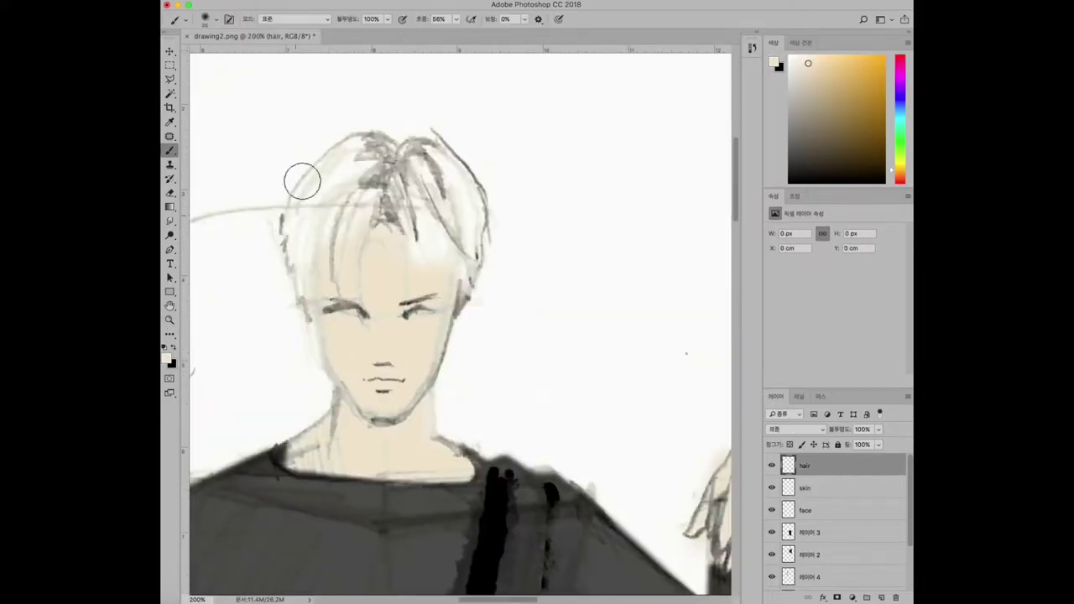
key("d")
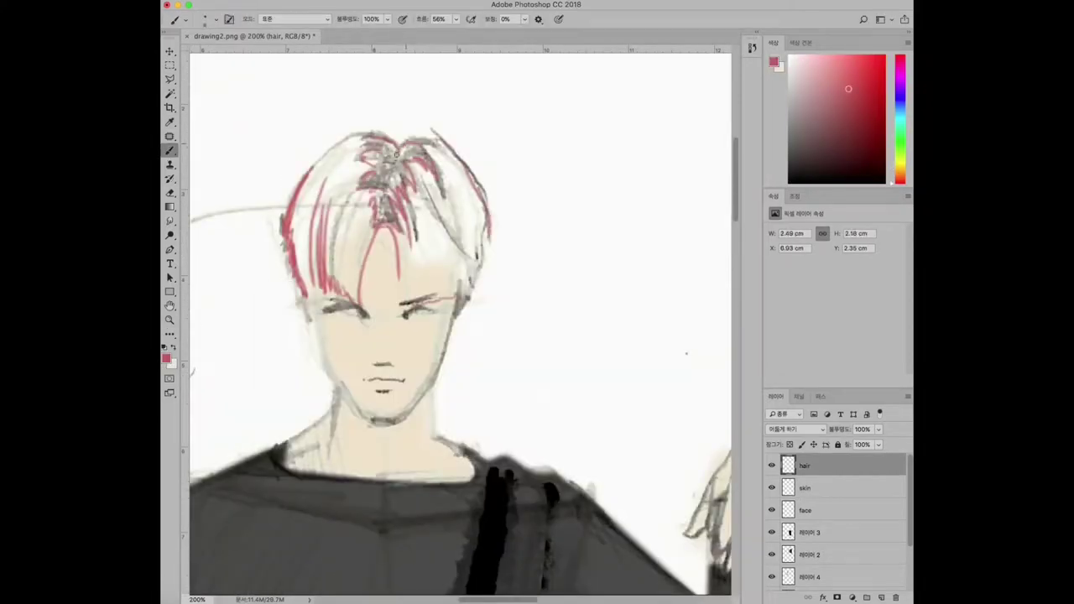
mouse_move(358, 133)
left_mouse_down()
mouse_move(282, 206)
mouse_move(310, 163)
mouse_move(280, 213)
left_mouse_up()
Fill in the left figure's hair with crimson and brush tan strands over one side of it.
key("e")
key("b")
mouse_move(322, 152)
left_mouse_down()
mouse_move(295, 198)
mouse_move(322, 161)
mouse_move(310, 268)
left_mouse_up()
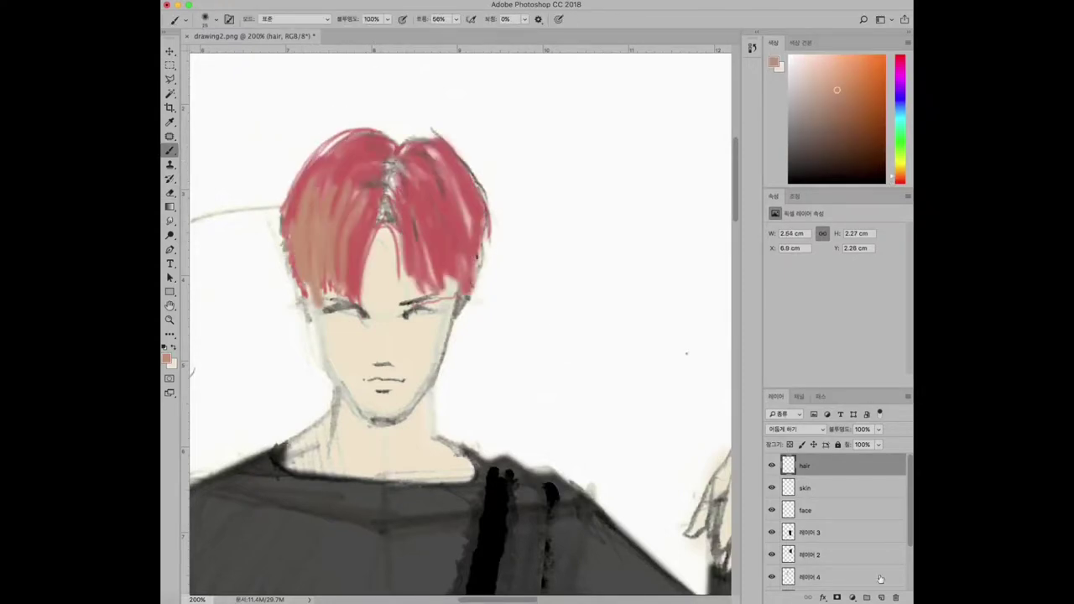
Add a new layer above the hair, set the brush opacity to 78%, and paint tan over the crimson hair.
left_click(881, 597)
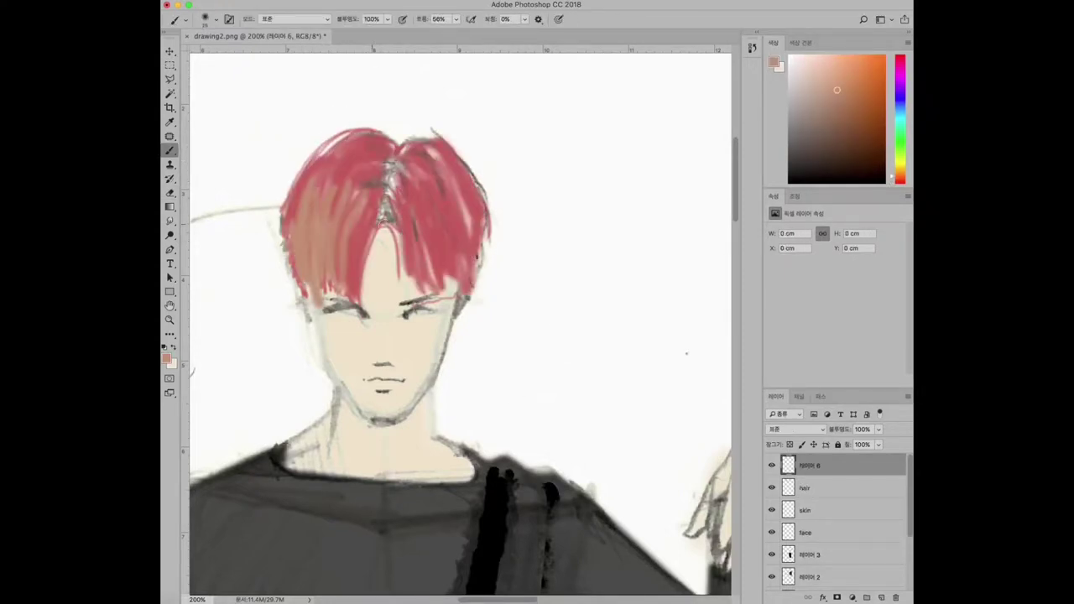
key("7")
key("8")
mouse_move(437, 198)
left_mouse_down()
mouse_move(484, 229)
mouse_move(426, 181)
left_mouse_up()
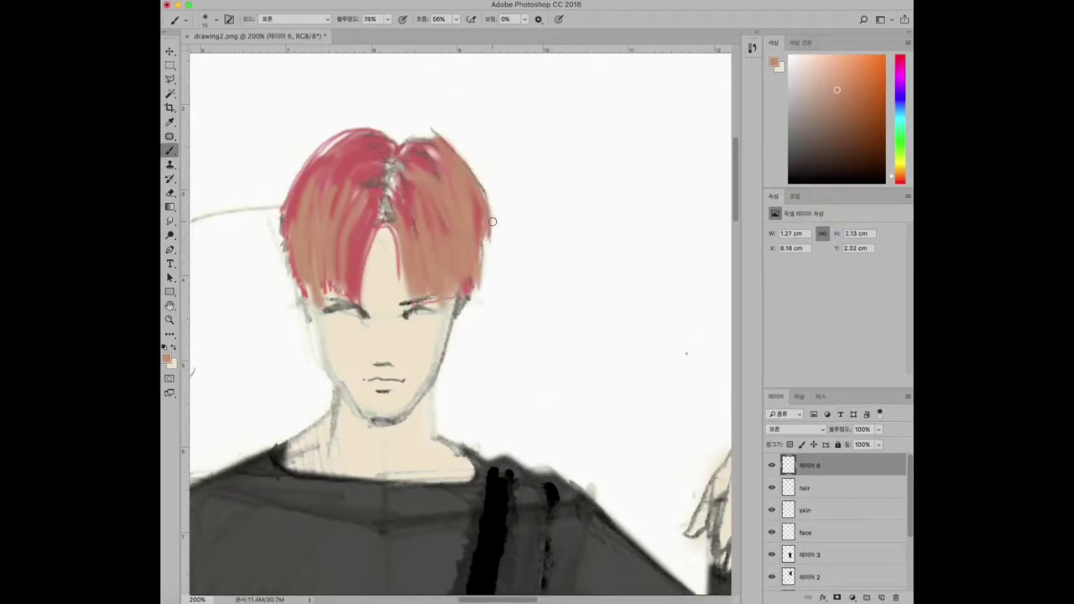
left_click_drag(493, 221, 483, 265)
mouse_move(346, 145)
left_mouse_down()
mouse_move(335, 138)
mouse_move(323, 178)
left_mouse_up()
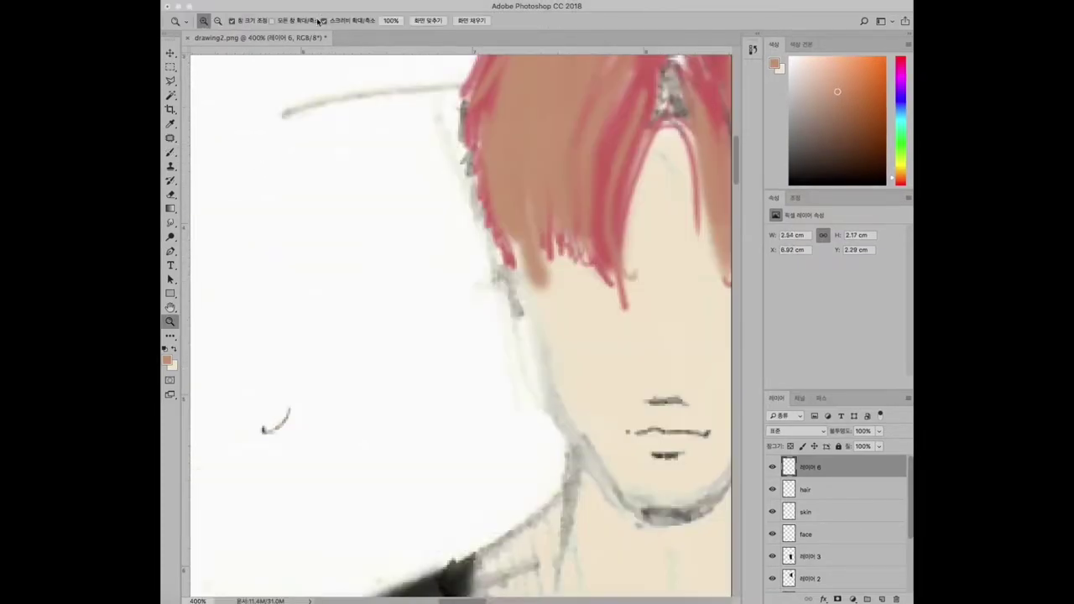
Set the foreground colour to dark brown and choose a thin brush for line work on the face layer.
scroll(352, 69, "down", 6)
key("h")
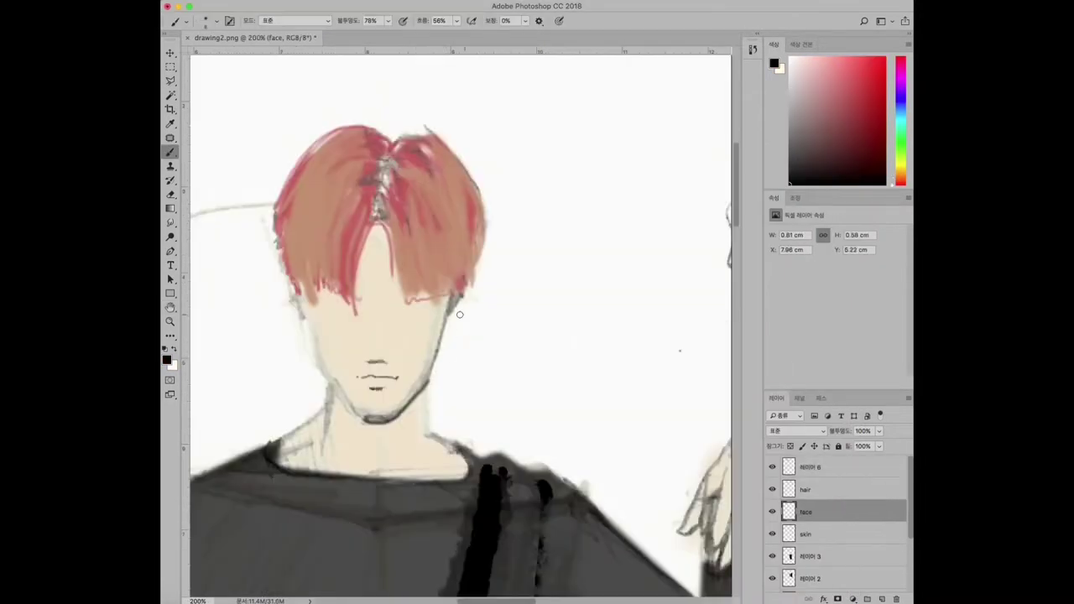
left_click(167, 361)
left_click(351, 415)
left_click(520, 305)
left_click(210, 20)
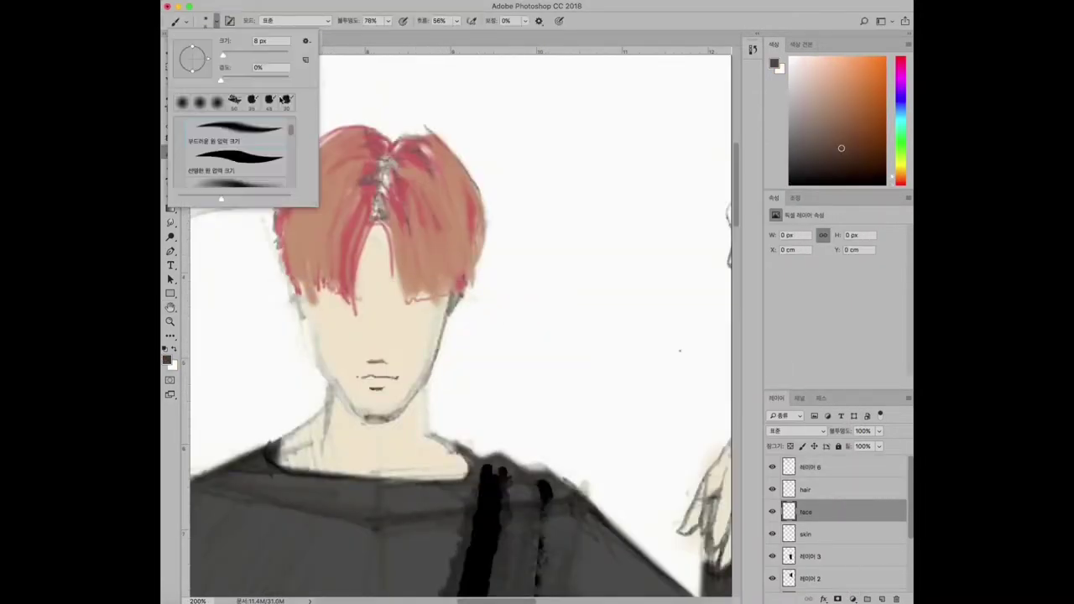
scroll(291, 141, "down", 2)
key("Return")
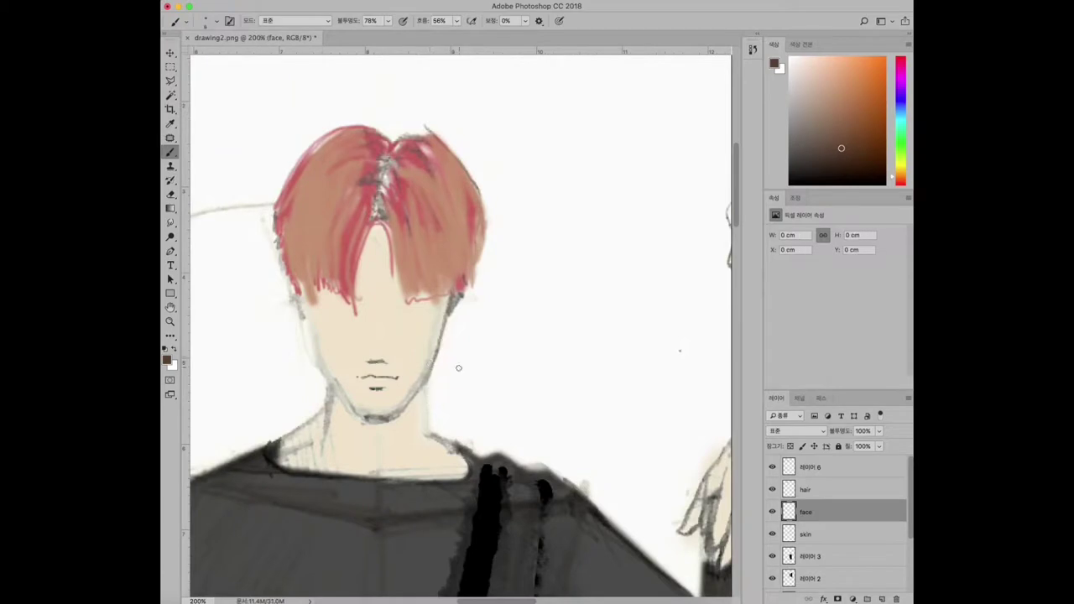
Draw the left figure's jawline, ear, eyes and mouth with dark brown lines on the face layer.
mouse_move(444, 330)
left_mouse_down()
mouse_move(422, 392)
mouse_move(391, 421)
left_mouse_up()
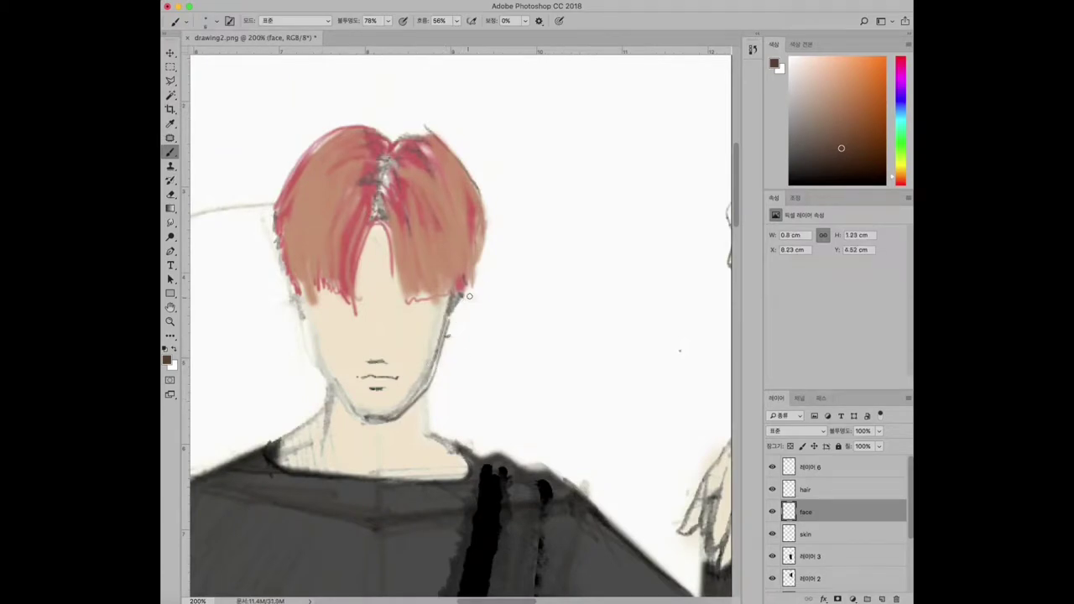
left_click_drag(473, 284, 453, 333)
left_click_drag(307, 262, 307, 300)
left_click_drag(422, 301, 334, 304)
left_click_drag(310, 319, 362, 419)
left_click_drag(359, 379, 389, 381)
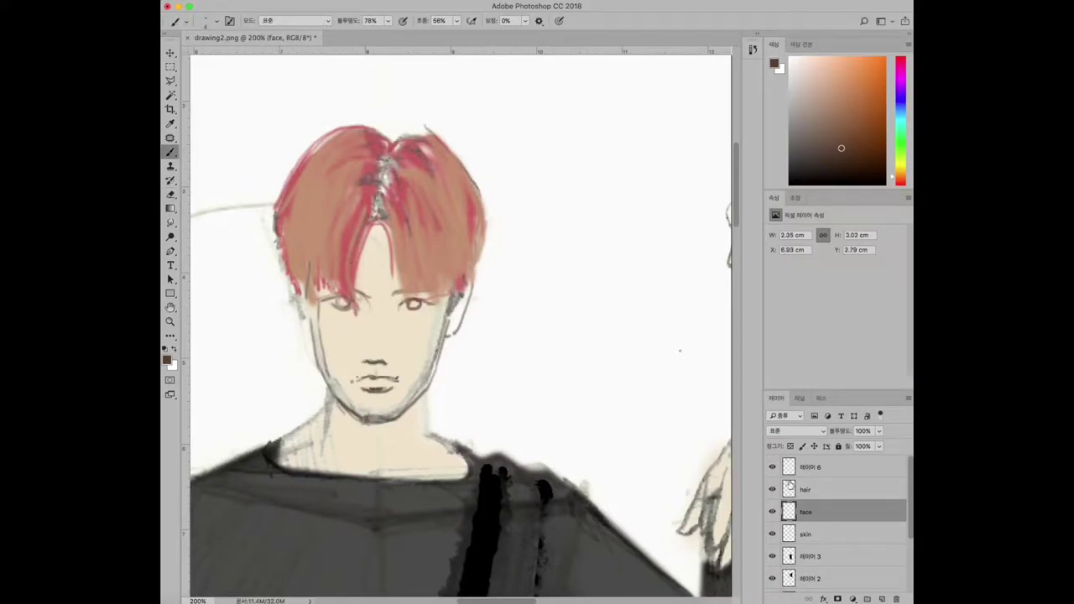
Blend the tan strokes of layer 레이어 6 into the crimson hair and reselect the face layer.
left_click(793, 463)
left_click(810, 512)
key("e")
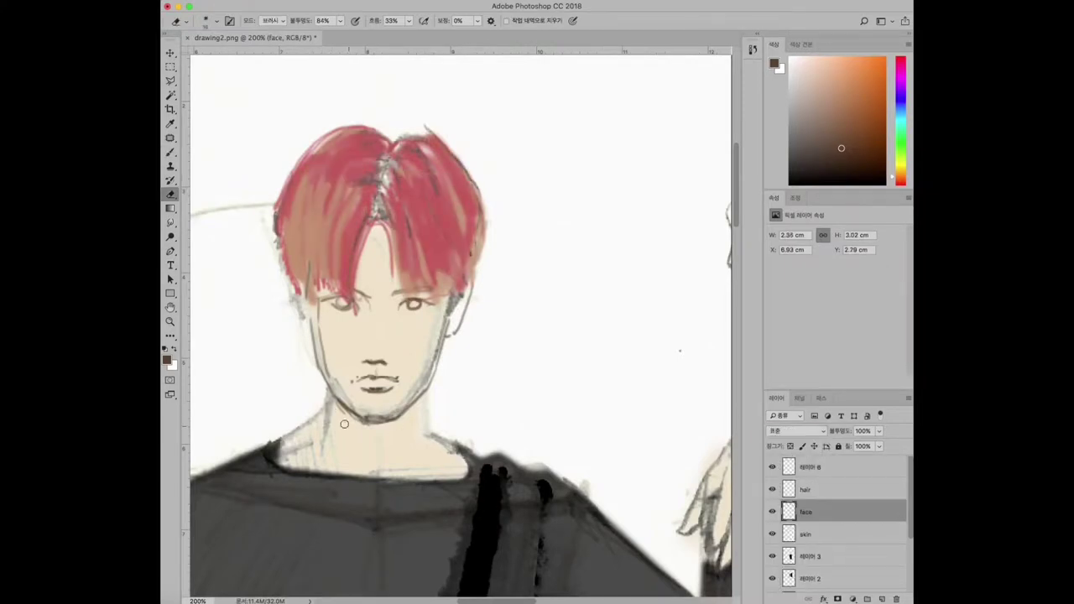
Outline both sides of the left figure's neck and shoulders in dark brown.
key("b")
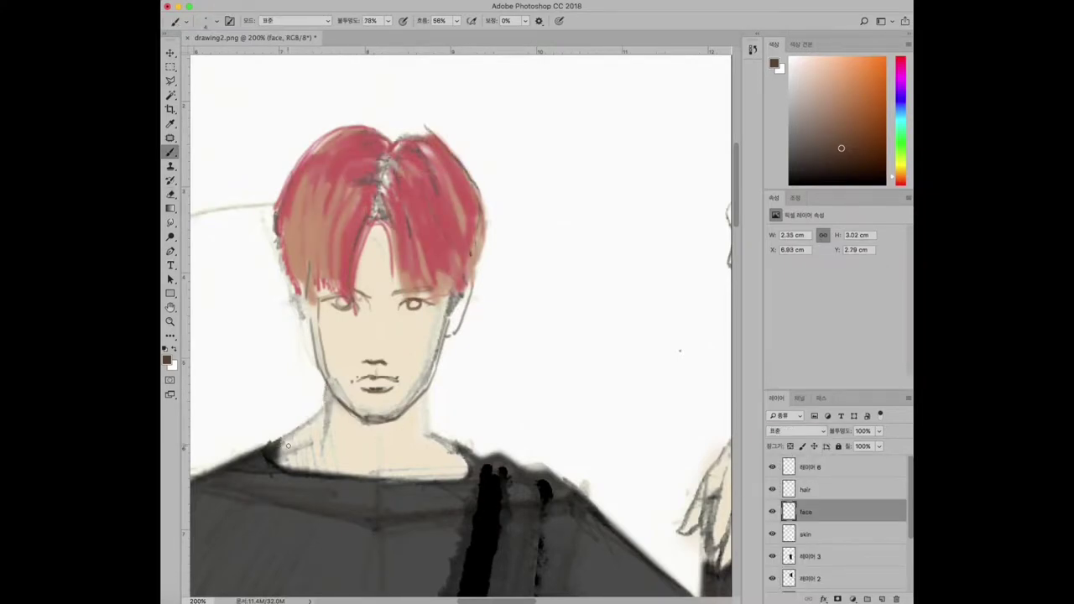
left_click_drag(320, 403, 265, 451)
left_click_drag(425, 414, 453, 446)
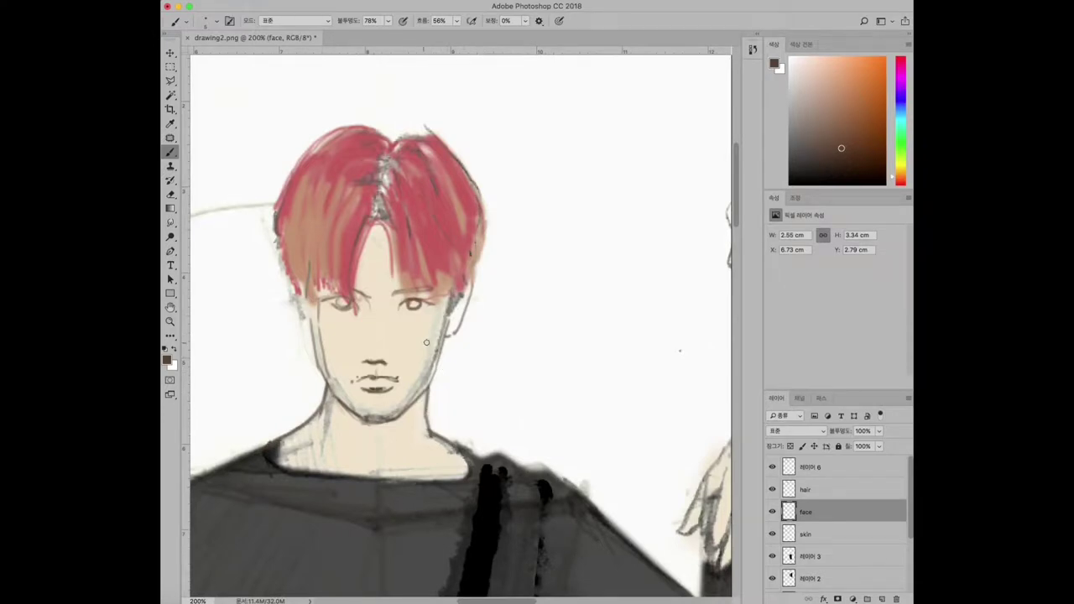
Set the brush opacity to 43% and draw the shaded side line of the left figure's nose.
key("4")
key("3")
left_click_drag(370, 317, 361, 360)
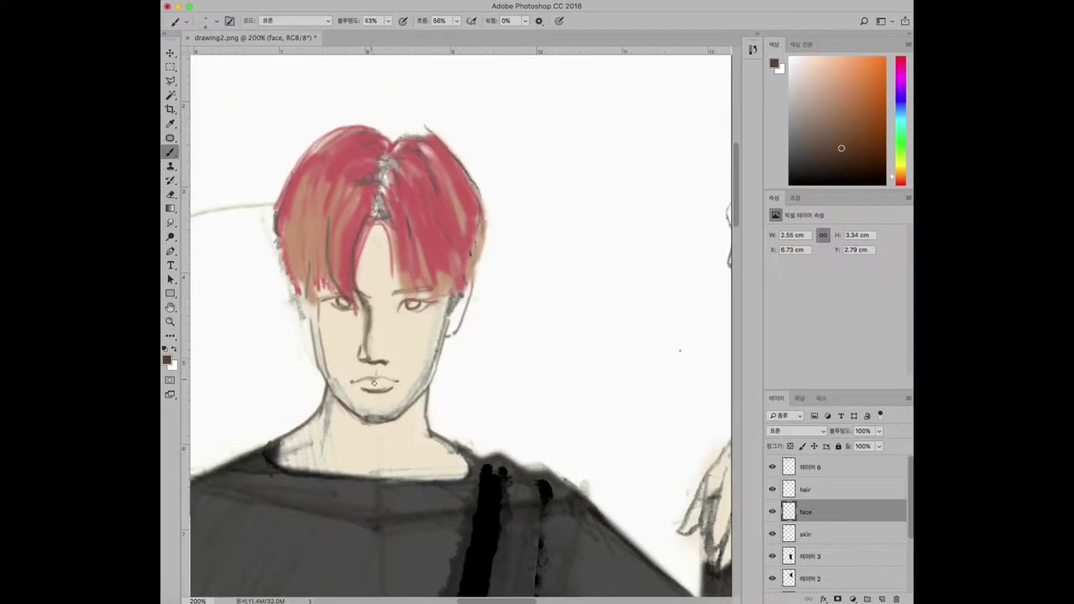
Redraw the cheek and jaw line on the shaded side of the left figure's face with 87% brush opacity.
right_click(376, 382)
key("Escape")
key("e")
key("b")
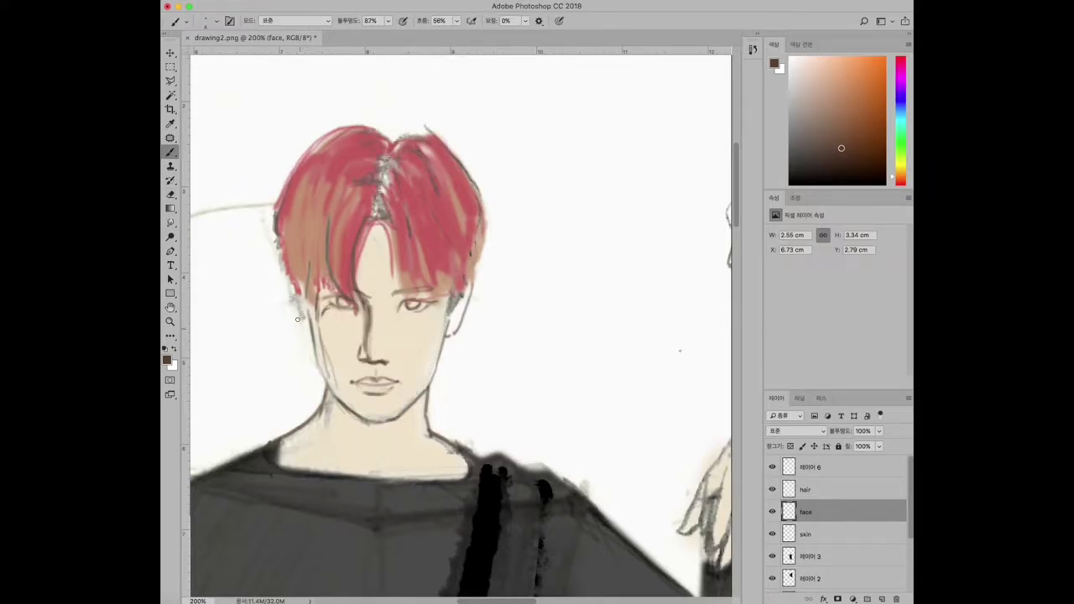
left_click_drag(309, 318, 320, 366)
left_click_drag(309, 271, 302, 307)
key("e")
key("b")
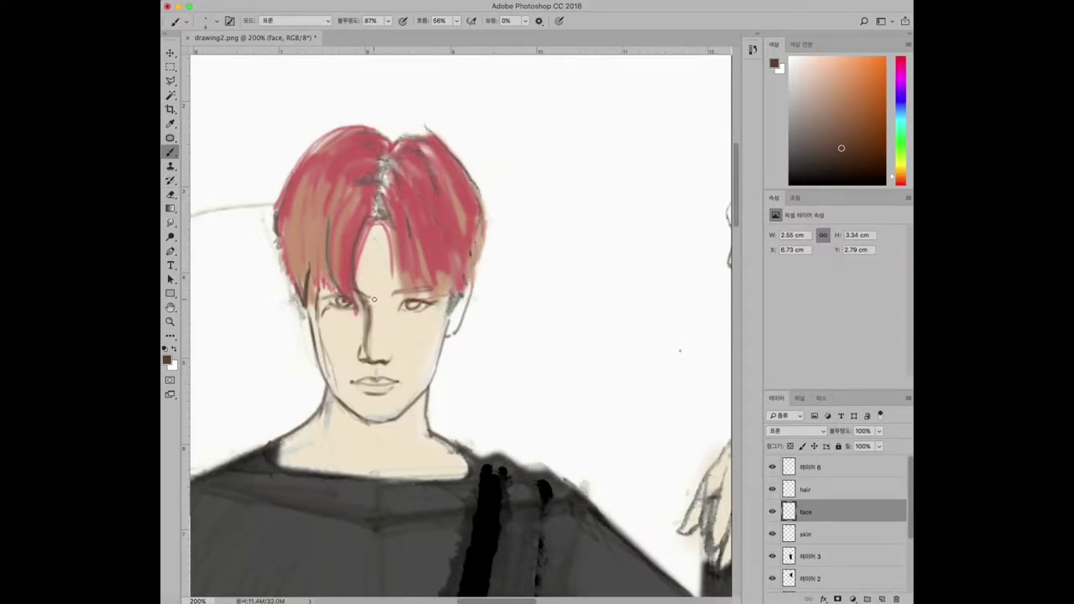
Lasso the left figure's facial features on the face layer and adjust their placement with Free Transform.
key("l")
left_click(375, 404)
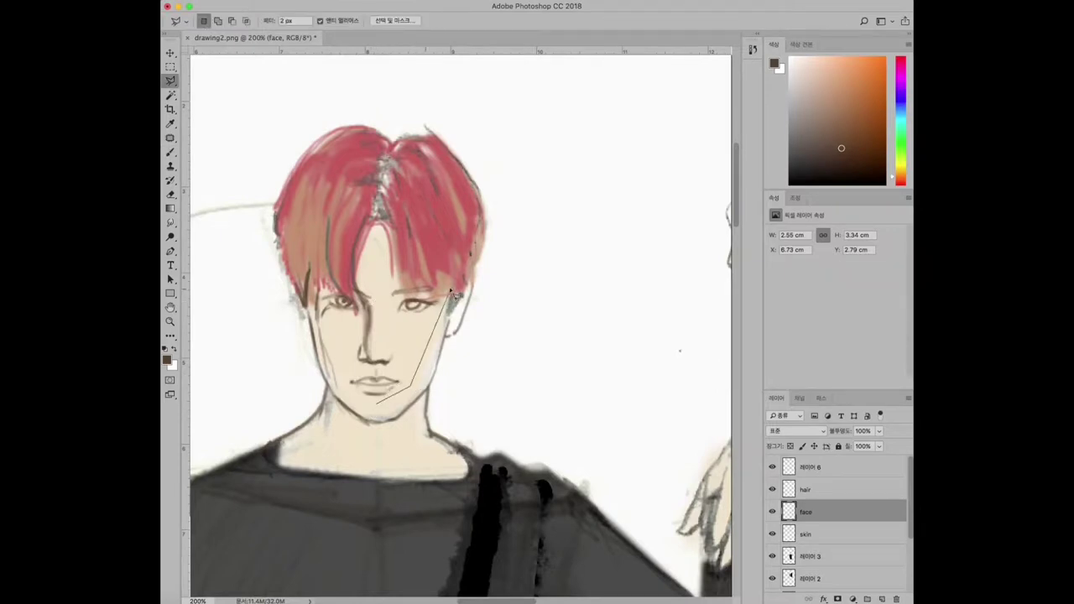
left_click(449, 287)
left_click(408, 279)
left_click(318, 291)
left_click(346, 395)
left_click(378, 415)
key("ctrl+t")
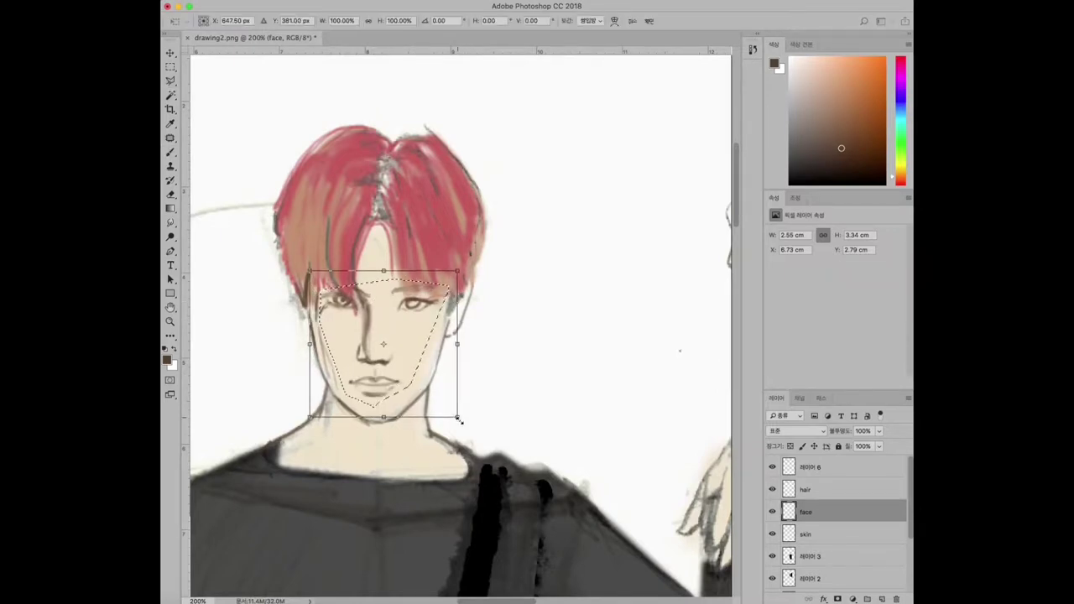
left_click_drag(456, 417, 462, 423)
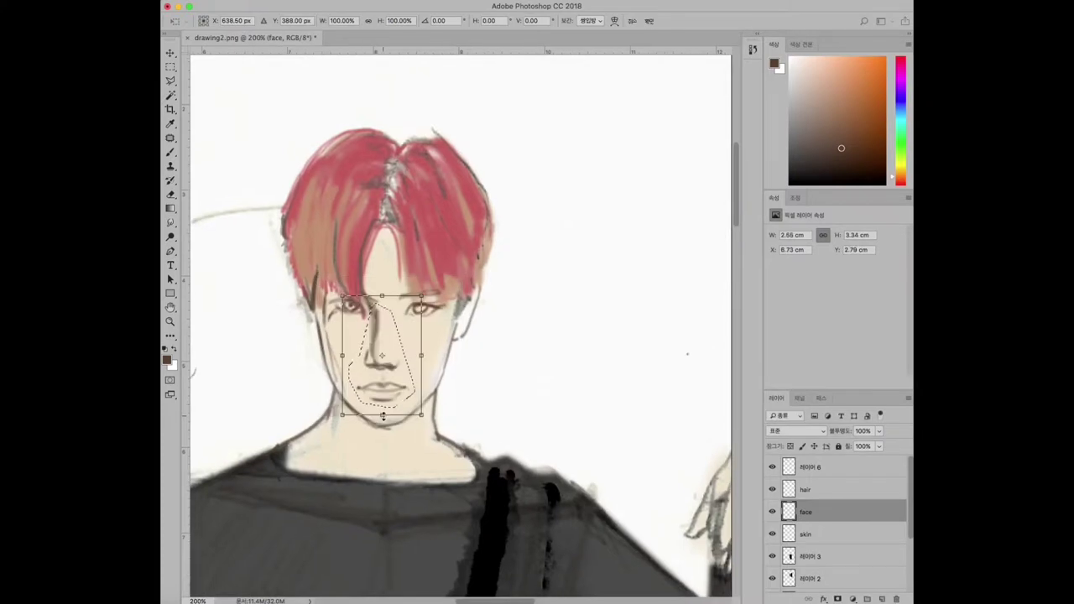
key("Return")
Erase the pencil ear lines beside the left figure's face on layer 레이어 0 and reselect the face layer.
key("e")
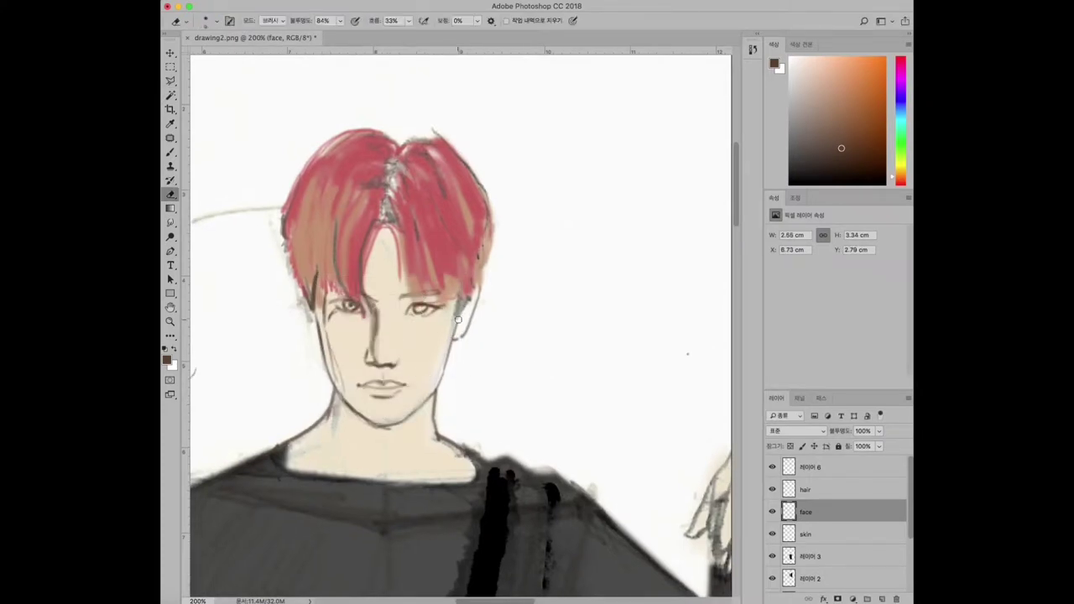
scroll(906, 514, "down", 3)
left_click(809, 559)
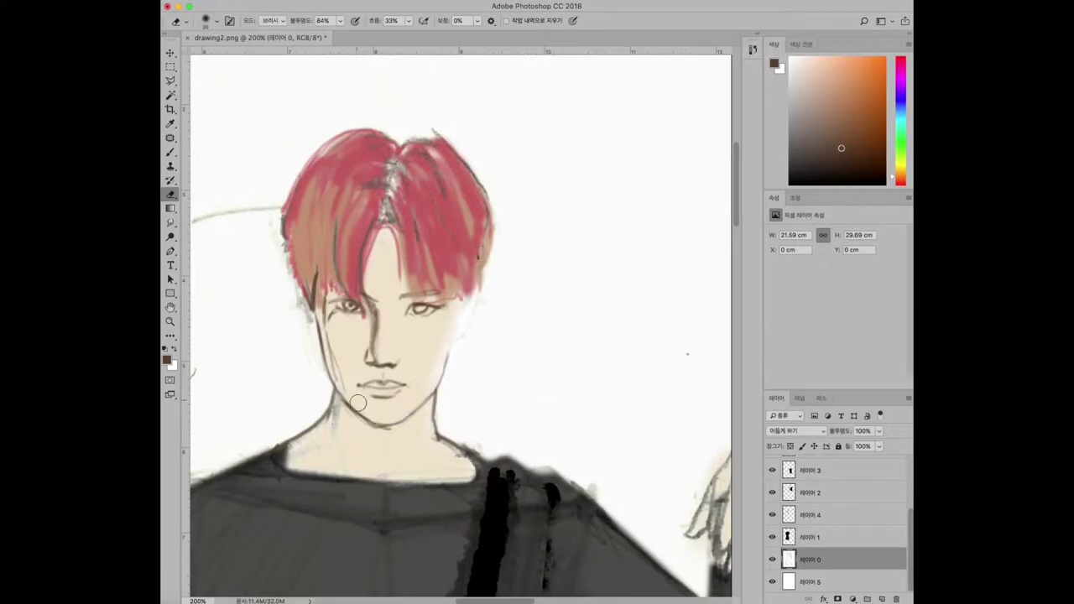
scroll(792, 469, "up", 3)
left_click(809, 511)
Draw the left figure's visible ear and the adjoining jawline with thin dark brown strokes.
key("b")
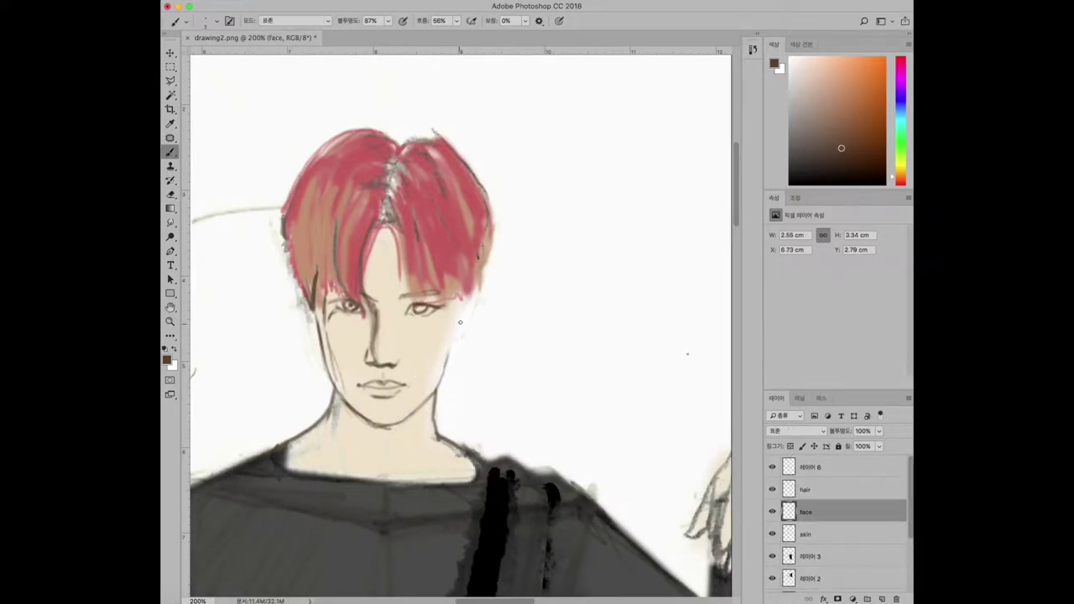
mouse_move(460, 350)
left_mouse_down()
mouse_move(445, 364)
mouse_move(456, 339)
left_mouse_up()
mouse_move(428, 411)
left_mouse_down()
mouse_move(436, 383)
mouse_move(446, 390)
left_mouse_up()
left_click_drag(476, 292, 456, 346)
Refine the left figure's eye lines and fill the iris of the eye beneath the fringe with dark brown.
scroll(391, 294, "up", 3)
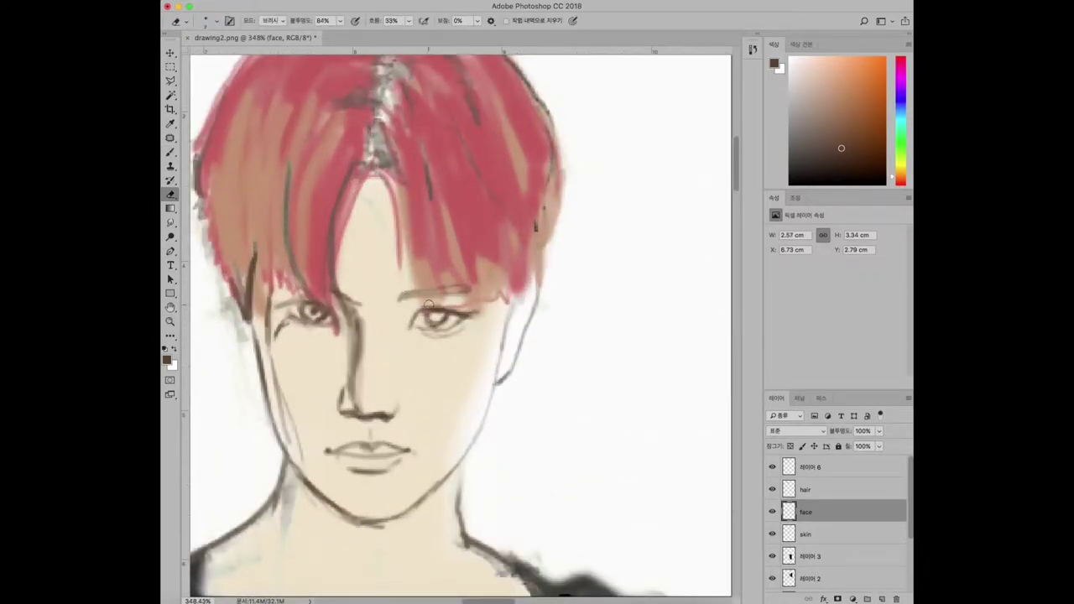
scroll(291, 309, "up", 3)
mouse_move(332, 319)
left_mouse_down()
mouse_move(340, 322)
mouse_move(304, 312)
mouse_move(347, 322)
mouse_move(292, 311)
left_mouse_up()
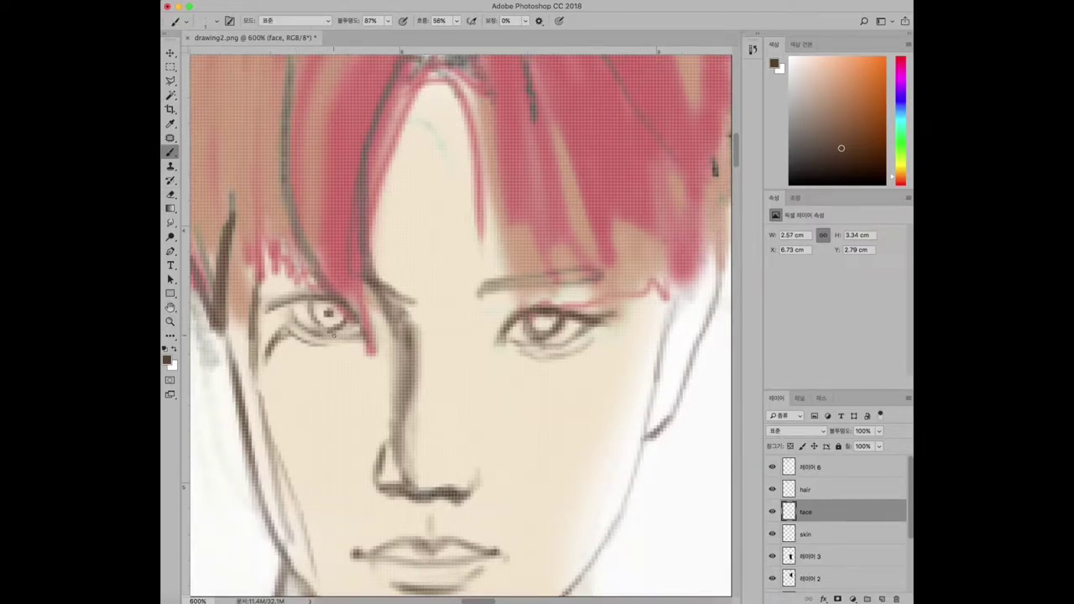
key("super+minus")
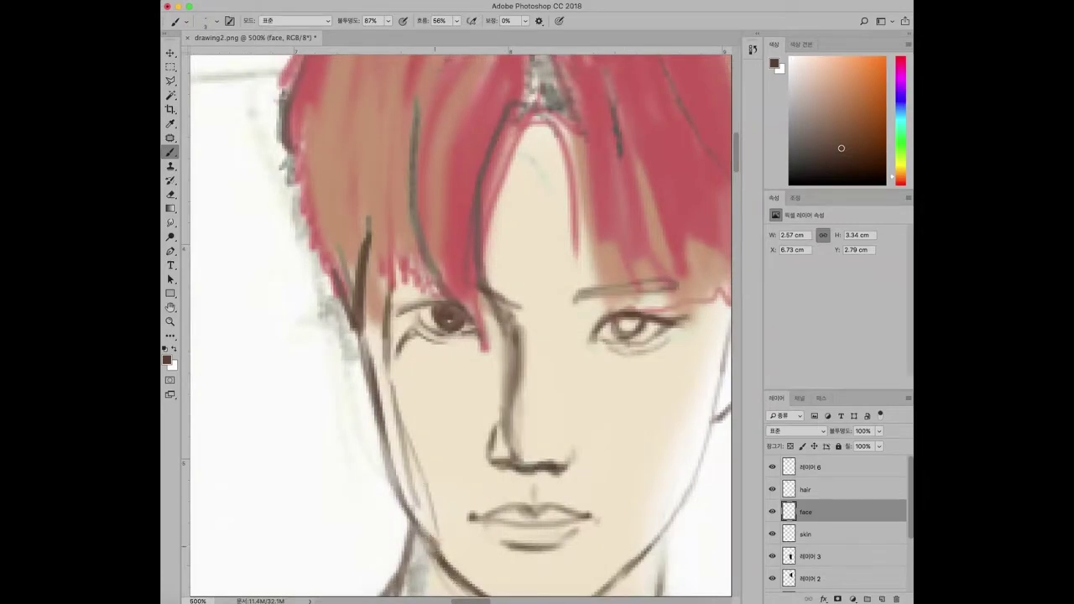
Define the side, nostril and bridge shadow of the left figure's nose with dark brown strokes.
left_click_drag(508, 373, 493, 460)
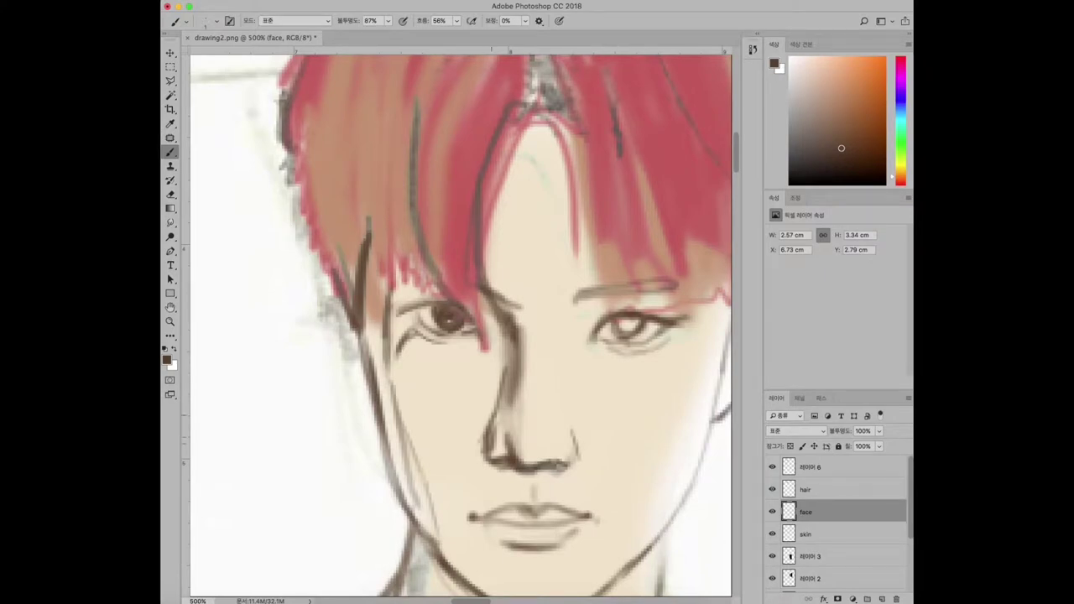
mouse_move(494, 440)
left_mouse_down()
mouse_move(500, 493)
mouse_move(517, 475)
mouse_move(552, 474)
left_mouse_up()
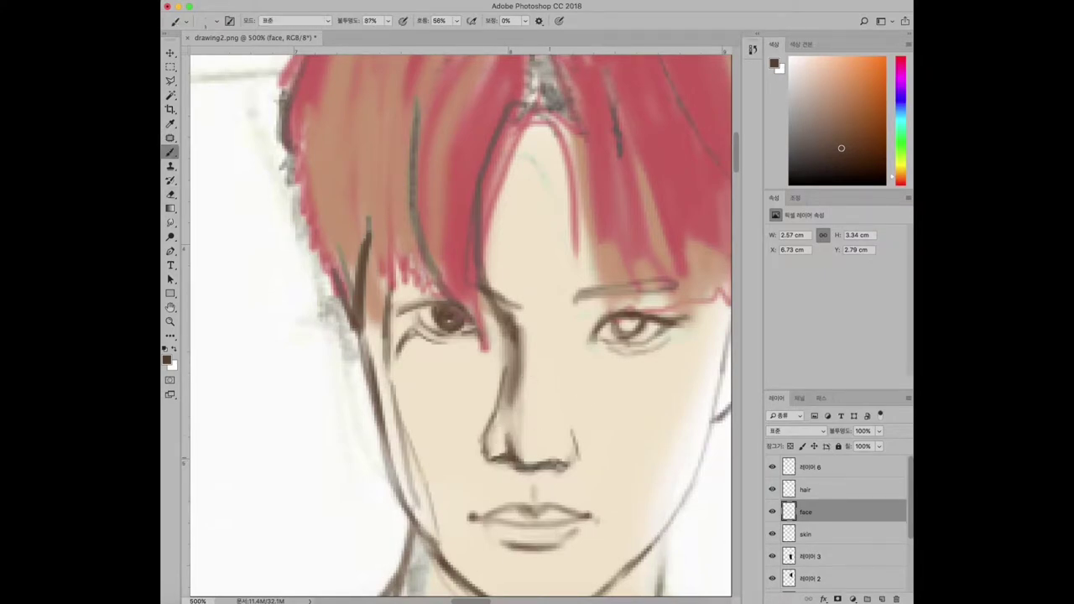
left_click_drag(515, 394, 517, 449)
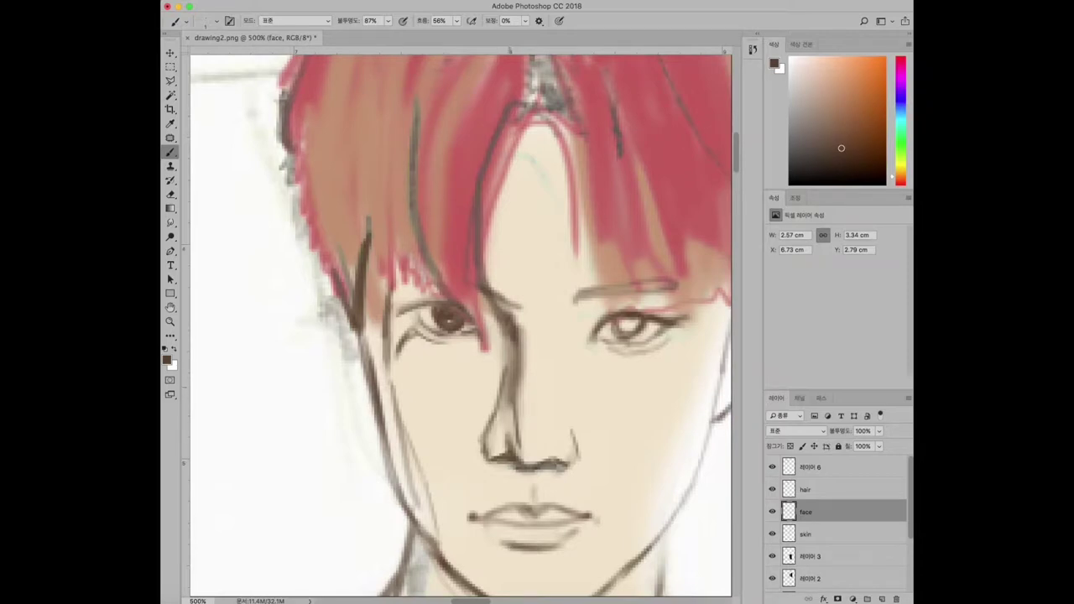
Smudge the shadow along the left figure's nose bridge and touch up the nose's side line.
left_click(171, 222)
left_click_drag(514, 380, 517, 453)
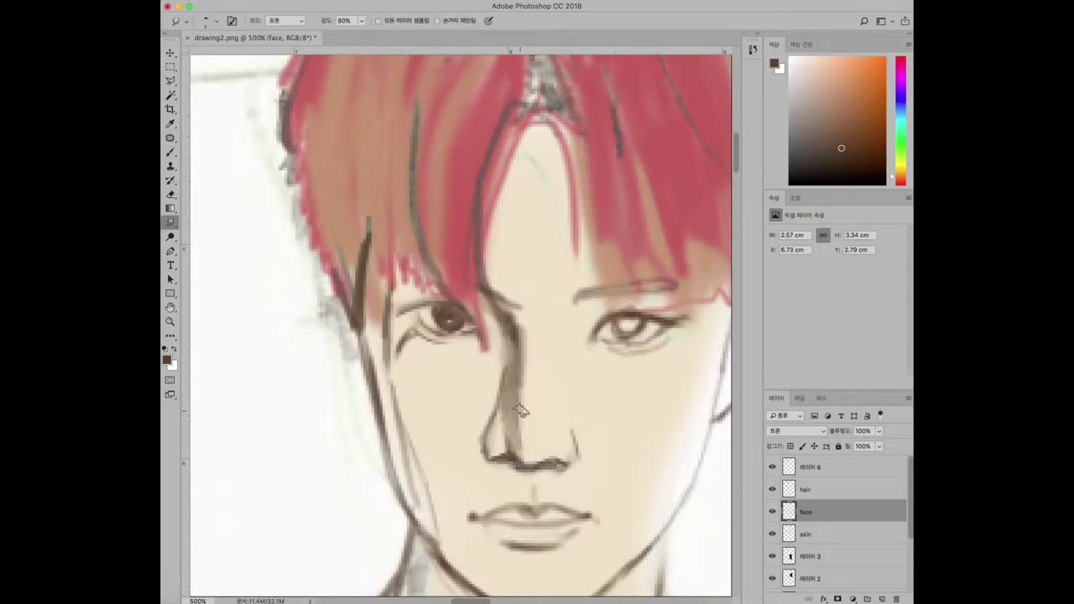
mouse_move(520, 336)
left_mouse_down()
mouse_move(509, 348)
mouse_move(515, 330)
left_mouse_up()
key("b")
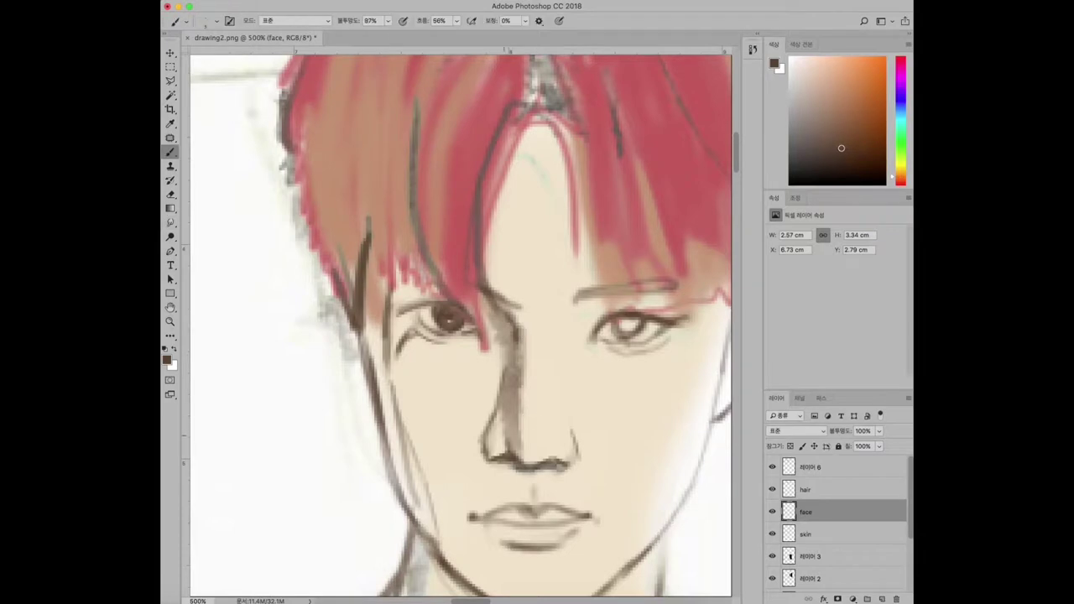
left_click_drag(500, 399, 489, 431)
Lasso the left figure's eyes and nose and adjust them with Free Transform.
key("super+0")
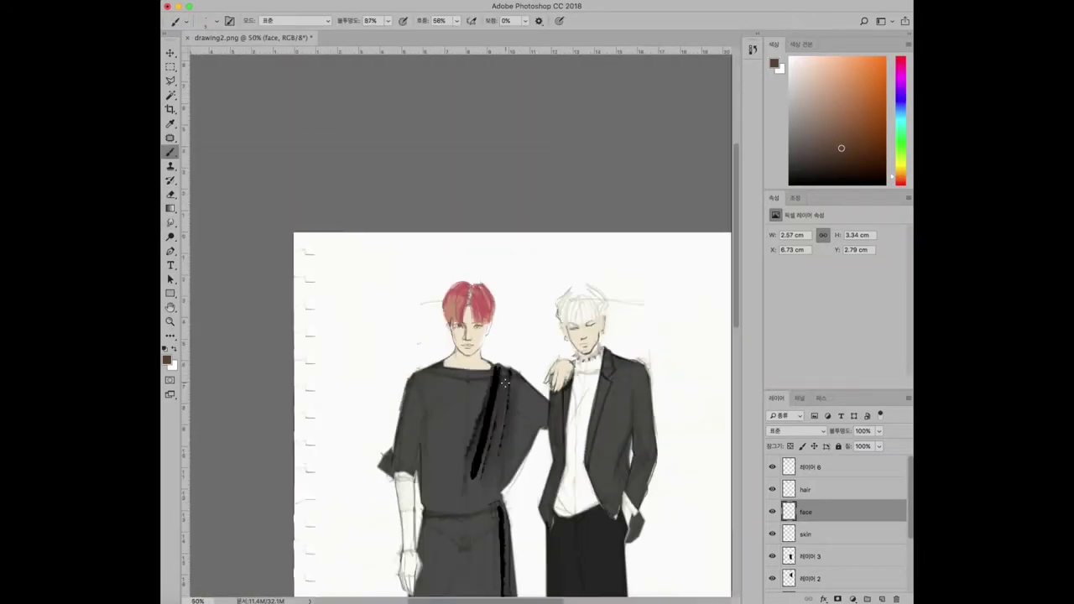
key("z")
left_click(469, 359)
left_click(469, 360)
key("l")
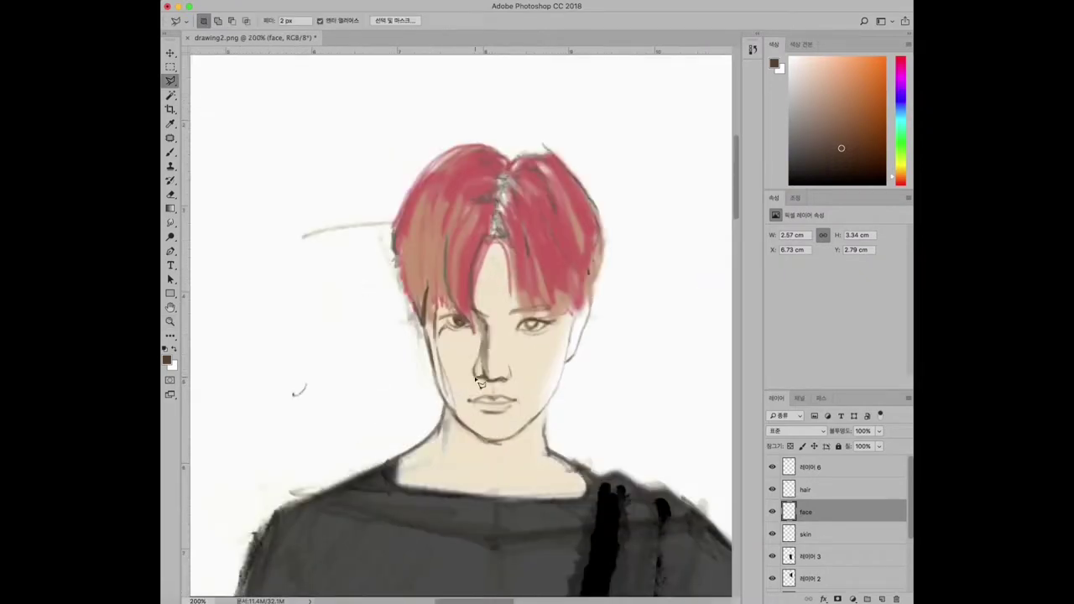
mouse_move(463, 388)
left_mouse_down()
mouse_move(516, 388)
mouse_move(566, 300)
mouse_move(451, 308)
mouse_move(439, 321)
mouse_move(461, 384)
left_mouse_up()
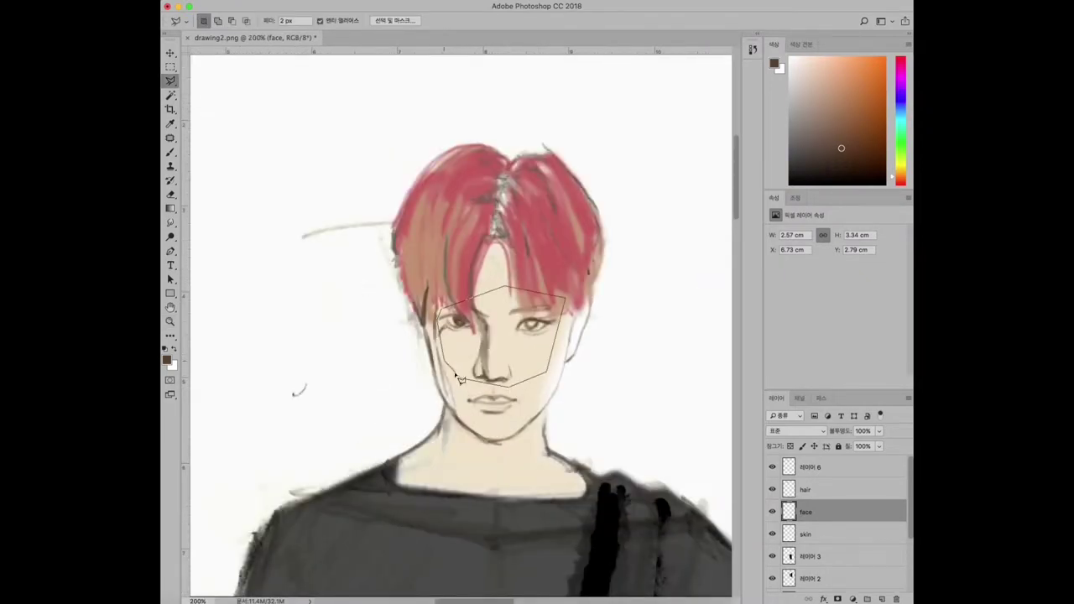
key("super+t")
key("Return")
Smudge the hair edges on the hair layer and rework the corner of the left figure's mouth on the face layer.
key("e")
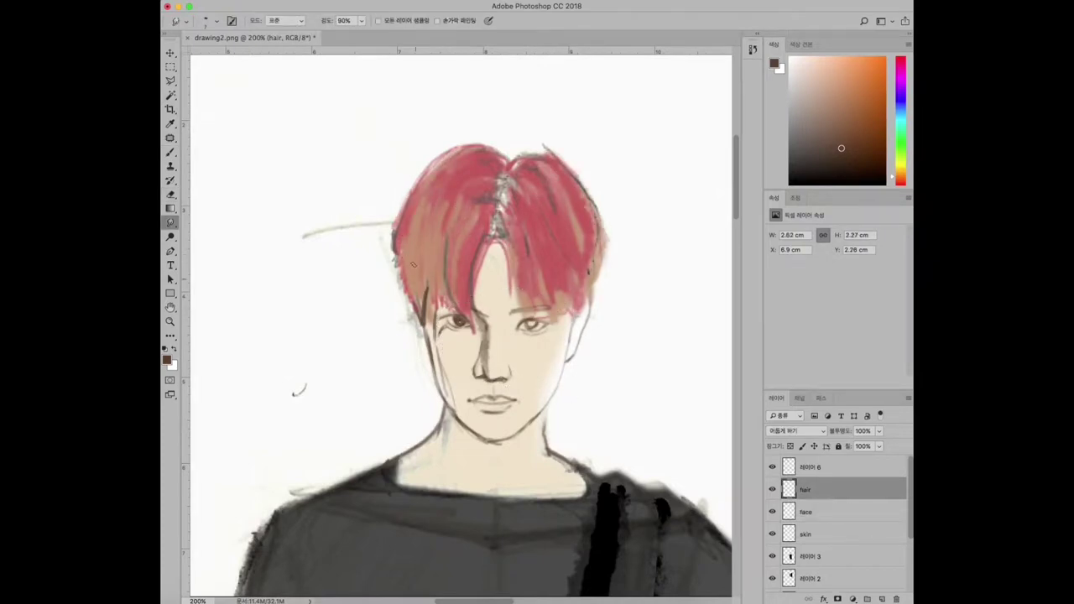
left_click(805, 512)
key("e")
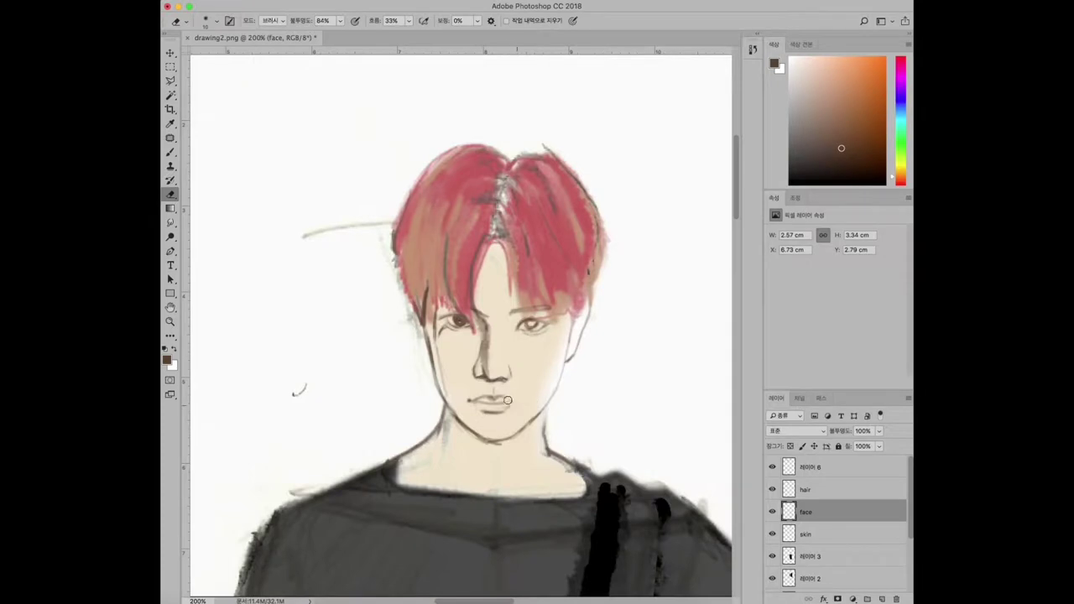
key("b")
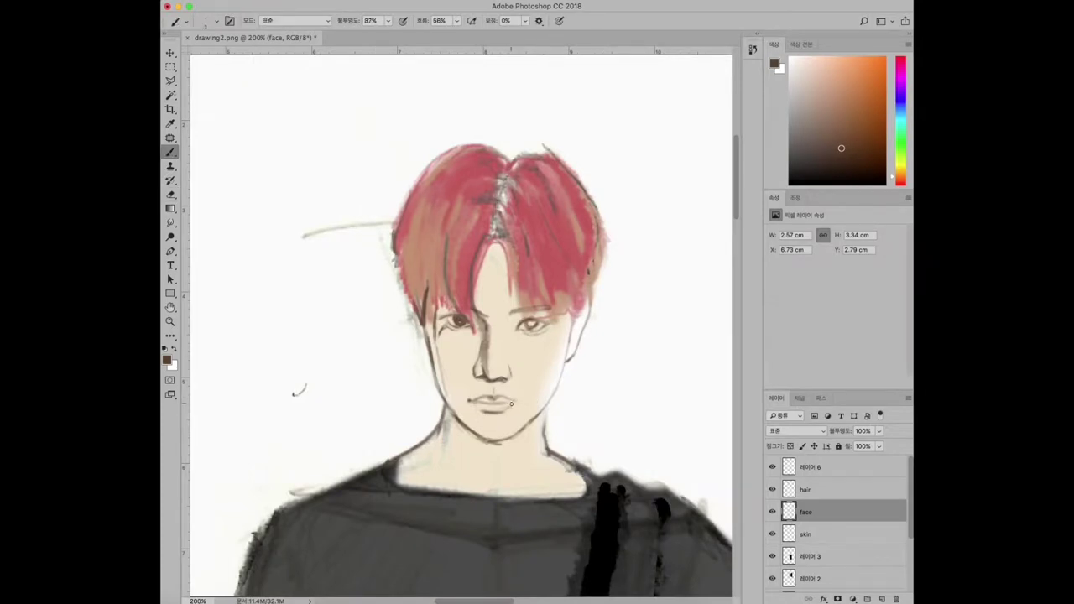
Lasso each of the left figure's eyes in turn and nudge it into place.
key("v")
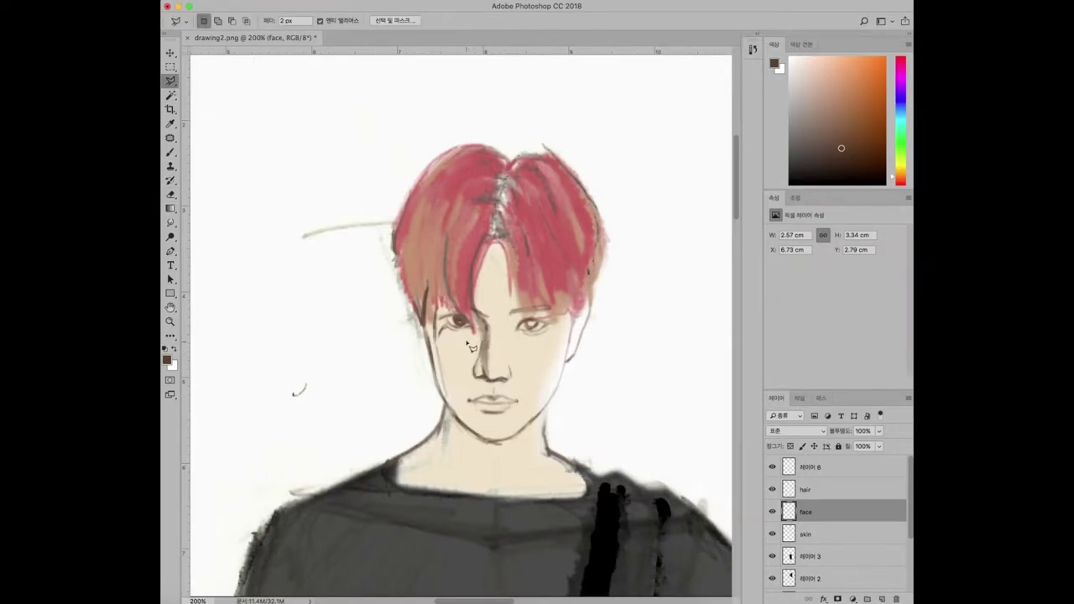
left_click_drag(456, 328, 459, 329)
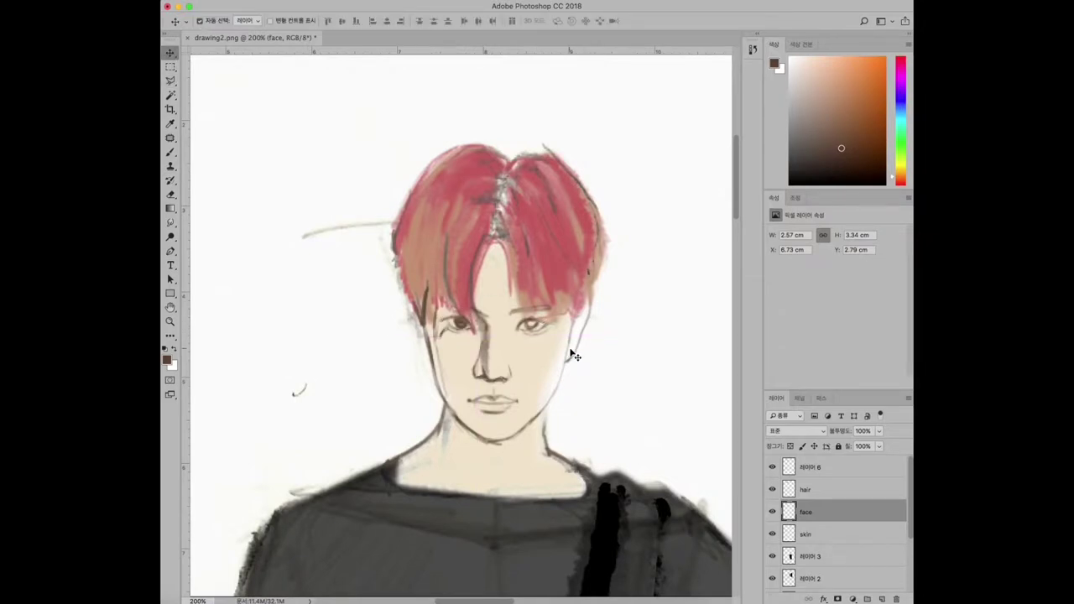
left_click(503, 344)
left_click(501, 312)
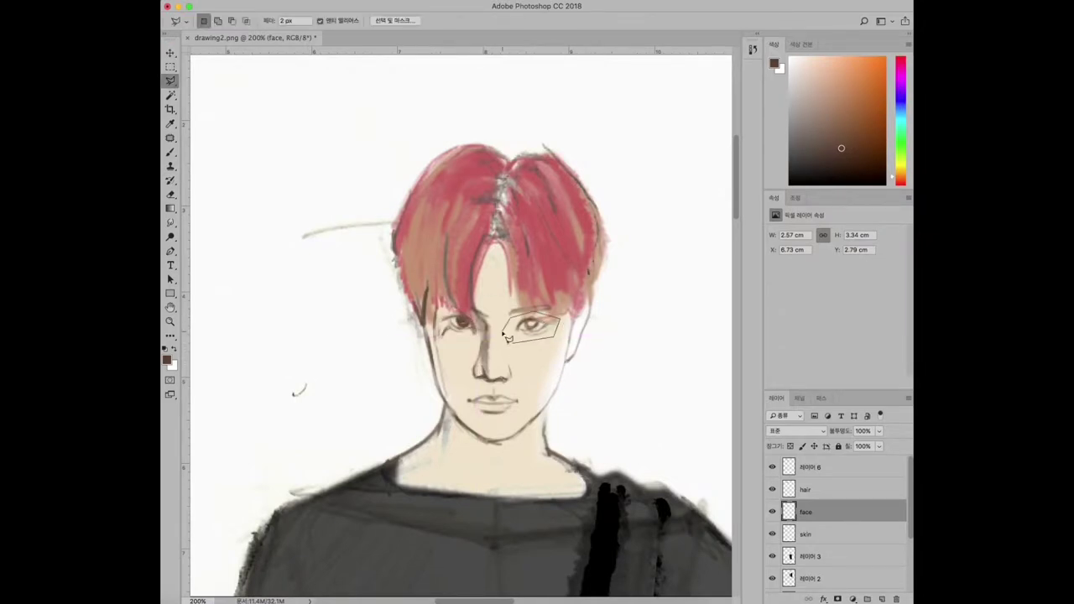
left_click(560, 312)
left_click(560, 344)
left_click(503, 344)
key("ctrl+d")
Lasso both eyes and eyebrows of the left figure, shift them slightly, and erase part of the nose bridge shadow.
left_click(449, 348)
left_click(563, 346)
left_click(560, 295)
left_click(470, 295)
left_click(436, 298)
left_click(449, 348)
key("v")
key("ctrl+d")
key("e")
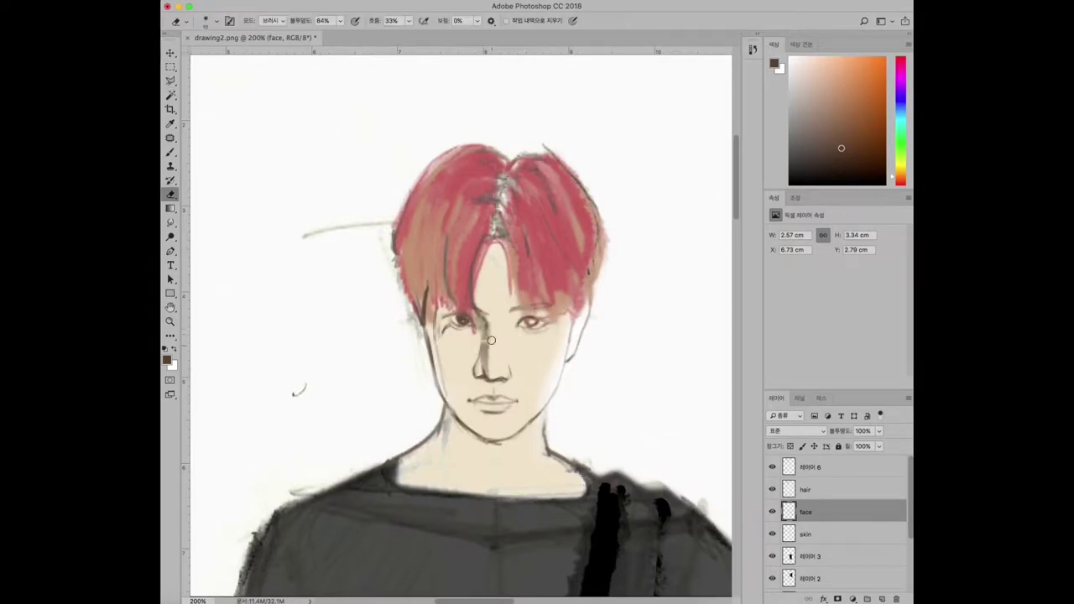
left_click_drag(486, 325, 487, 348)
Reset the colours to default and draw the right figure's eyes, nose and mouth in black on the face layer.
left_click_drag(620, 302, 575, 324)
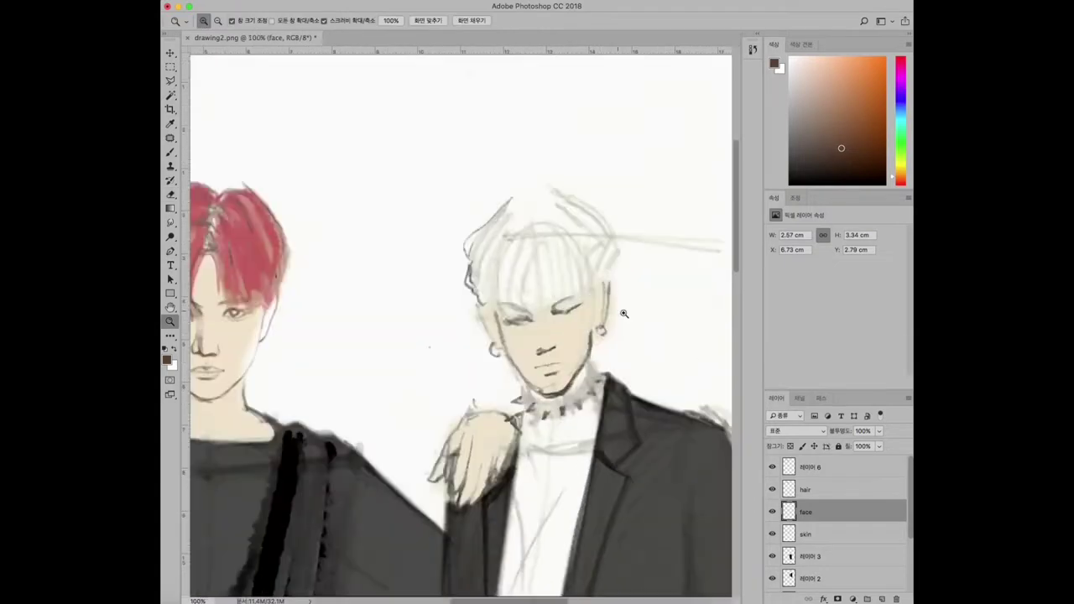
key("z")
key("b")
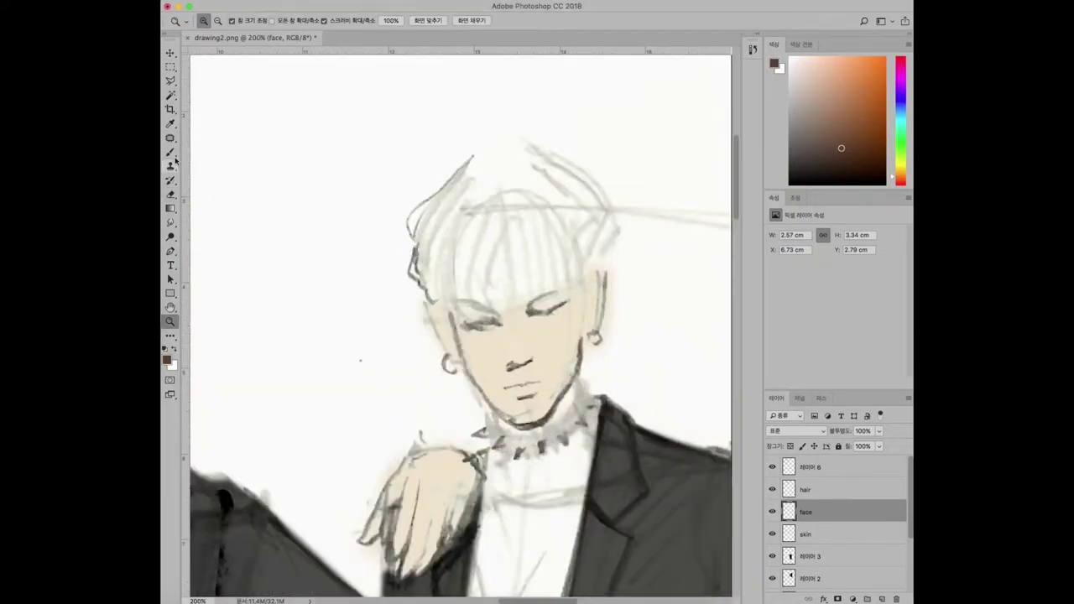
key("d")
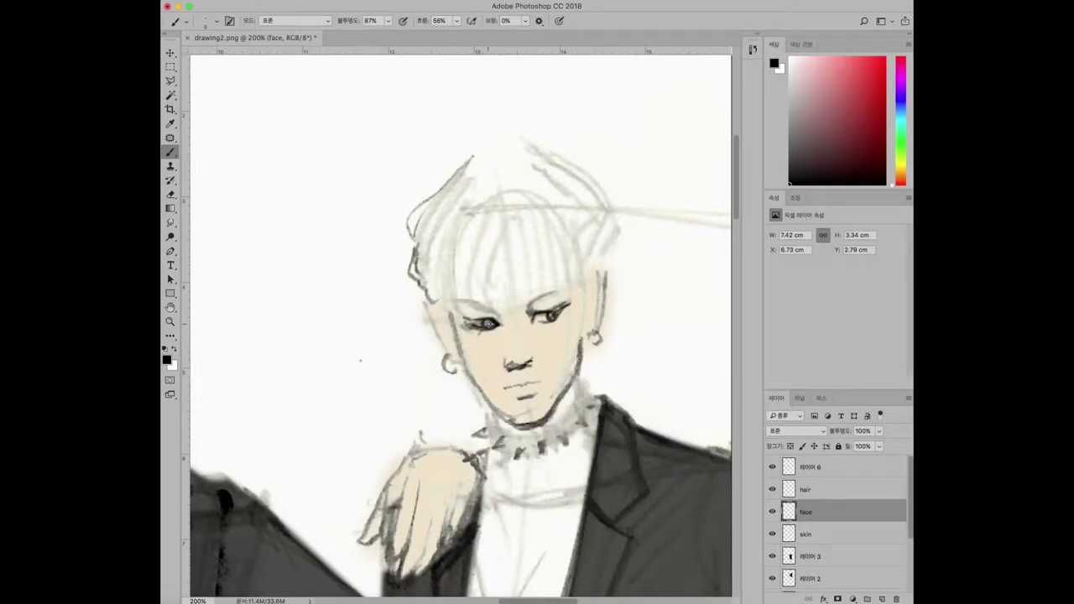
Outline the right figure's ears and the side of the face in black on the skin layer.
key("alt+bracketleft")
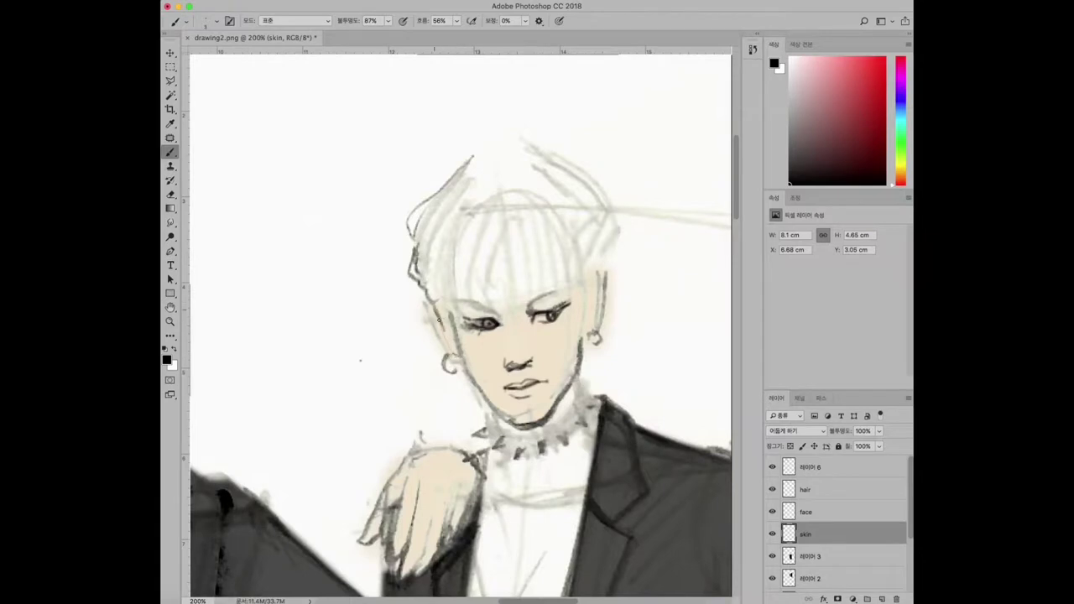
left_click_drag(437, 318, 460, 357)
left_click_drag(586, 304, 575, 377)
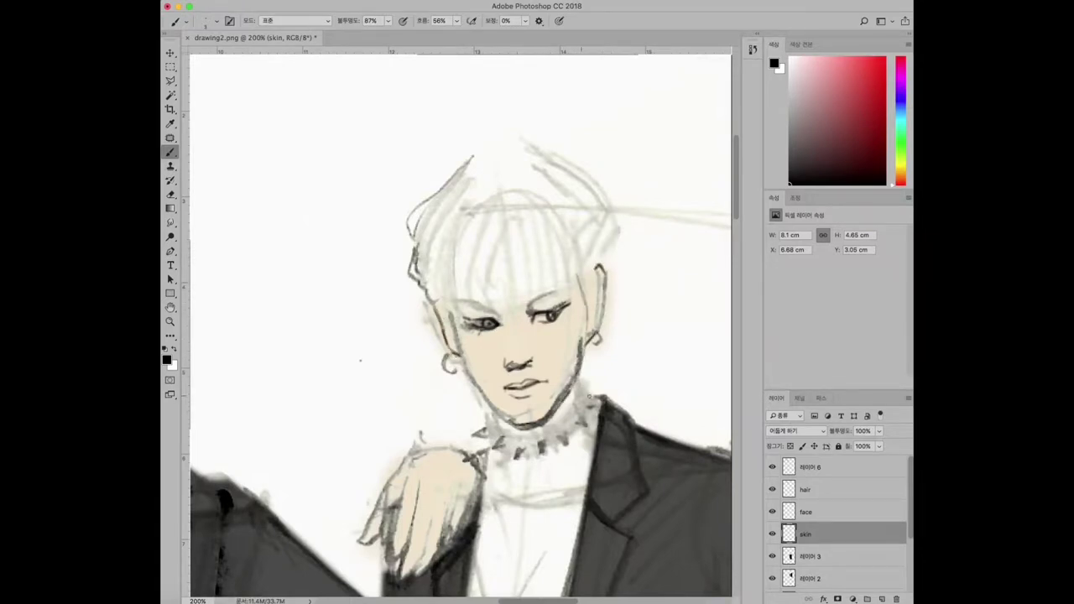
Erase the thick pencil jawline of the right figure on layer 레이어 0.
key("alt+bracketleft")
key("alt+bracketleft")
key("alt+bracketleft")
key("alt+bracketleft")
key("alt+bracketleft")
key("e")
mouse_move(579, 339)
left_mouse_down()
mouse_move(558, 395)
mouse_move(535, 406)
left_mouse_up()
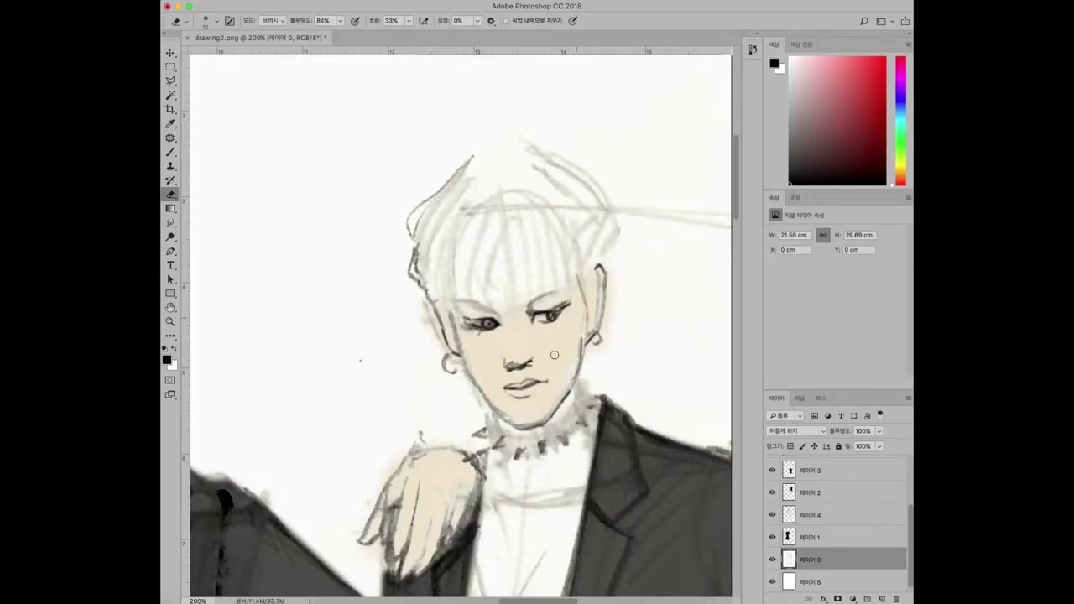
Return to the face layer and draw both of the right figure's eyebrows in black.
key("alt+bracketright")
key("alt+bracketright")
key("alt+bracketright")
key("alt+bracketright")
key("alt+bracketright")
key("alt+bracketright")
key("b")
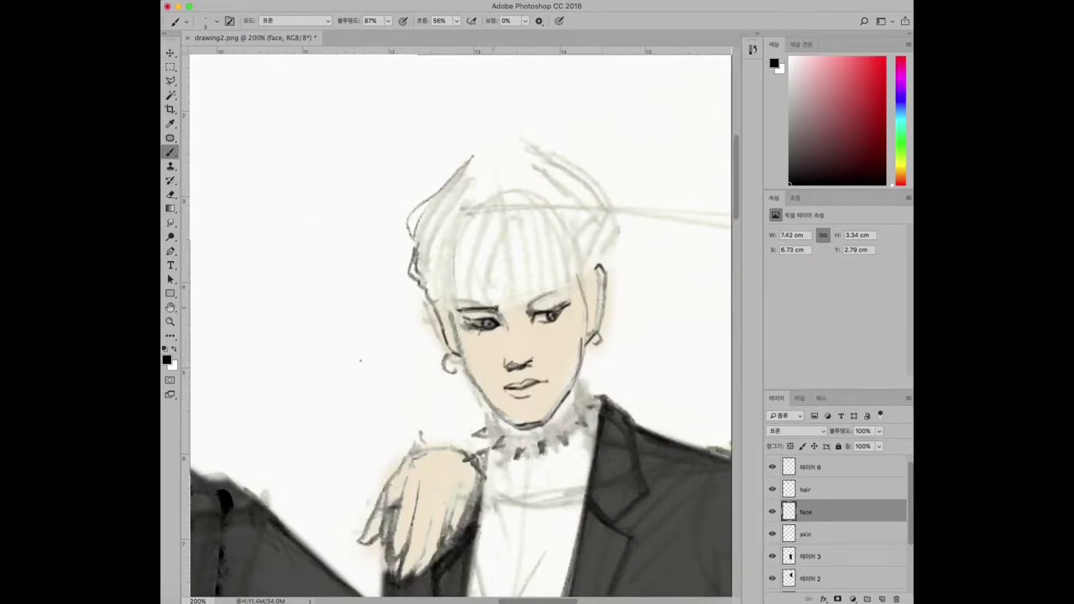
left_click_drag(529, 302, 569, 295)
left_click_drag(499, 308, 464, 307)
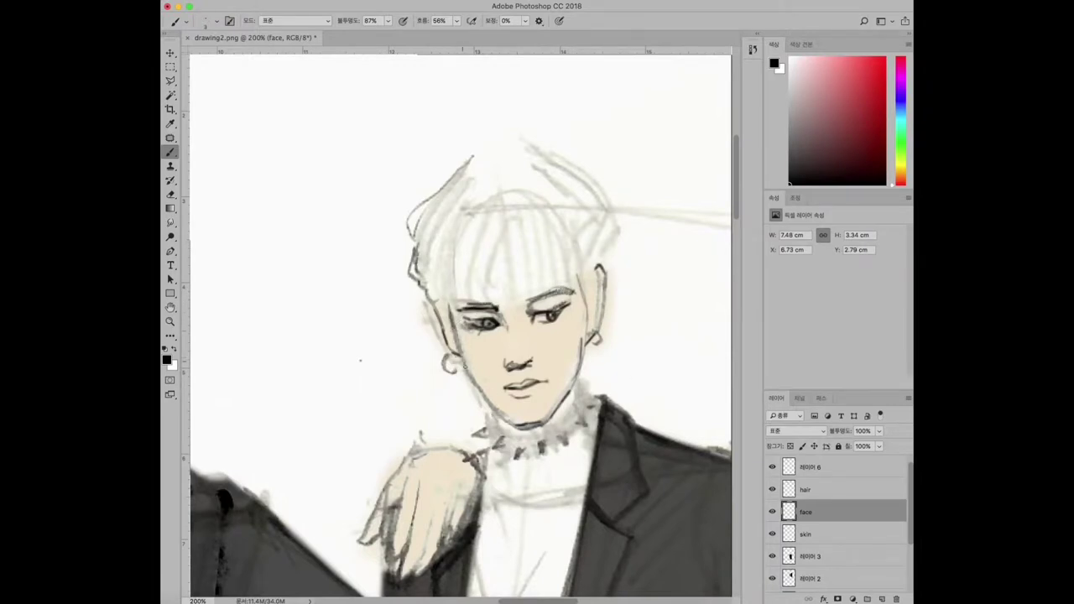
Draw the right figure's cheek and chin line and trace the hair outline and strands in black.
left_click_drag(475, 378, 510, 426)
left_click_drag(472, 384, 508, 419)
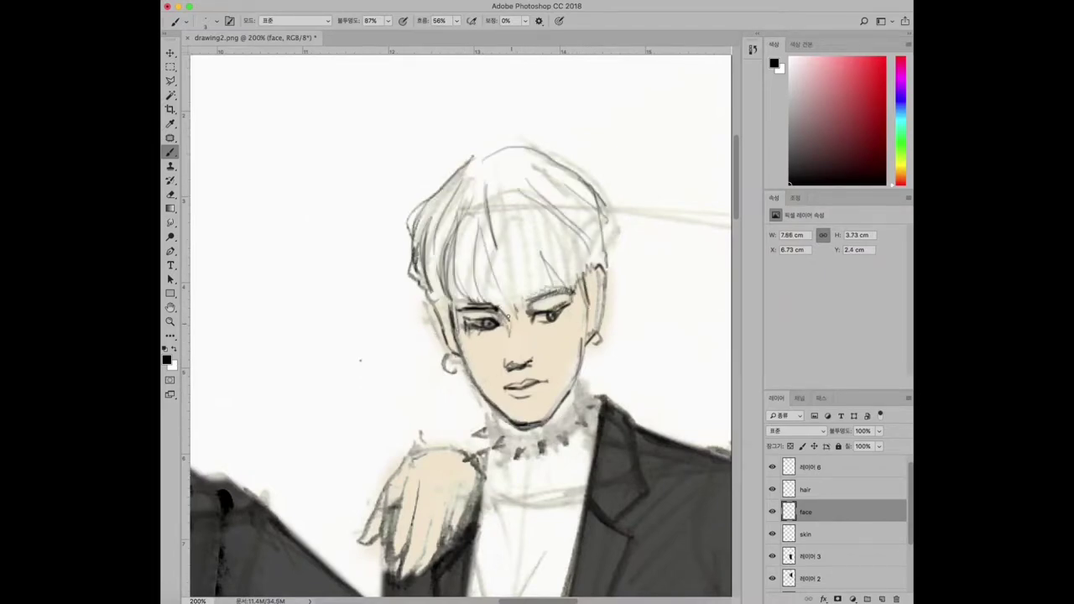
Darken the right figure's sideburn, inner ear lines and earrings in black on the face layer.
key("e")
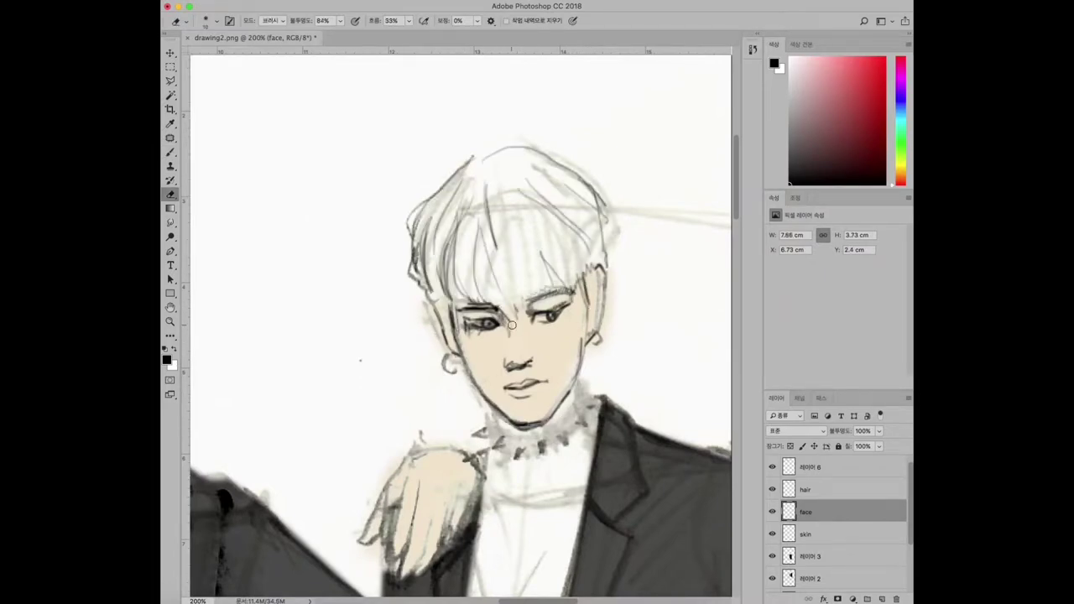
key("b")
mouse_move(439, 305)
left_mouse_down()
mouse_move(458, 349)
mouse_move(436, 303)
mouse_move(472, 348)
left_mouse_up()
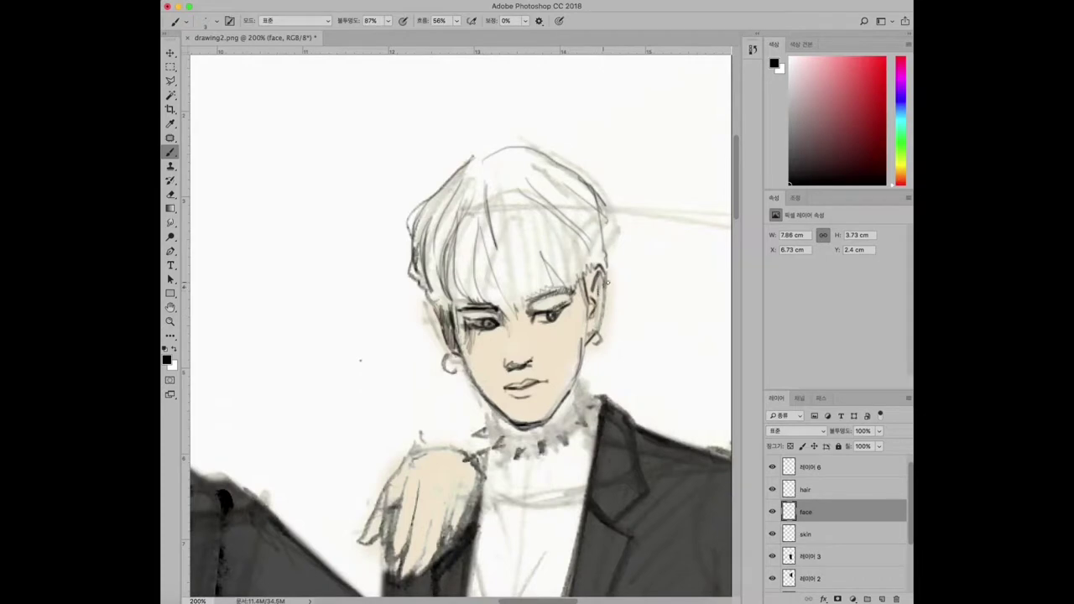
Erase the leftover pencil marks around the right figure's ears and earrings on layer 레이어 0.
key("e")
key("alt+bracketleft")
key("alt+bracketleft")
key("alt+bracketleft")
key("alt+bracketleft")
key("alt+bracketleft")
key("alt+bracketleft")
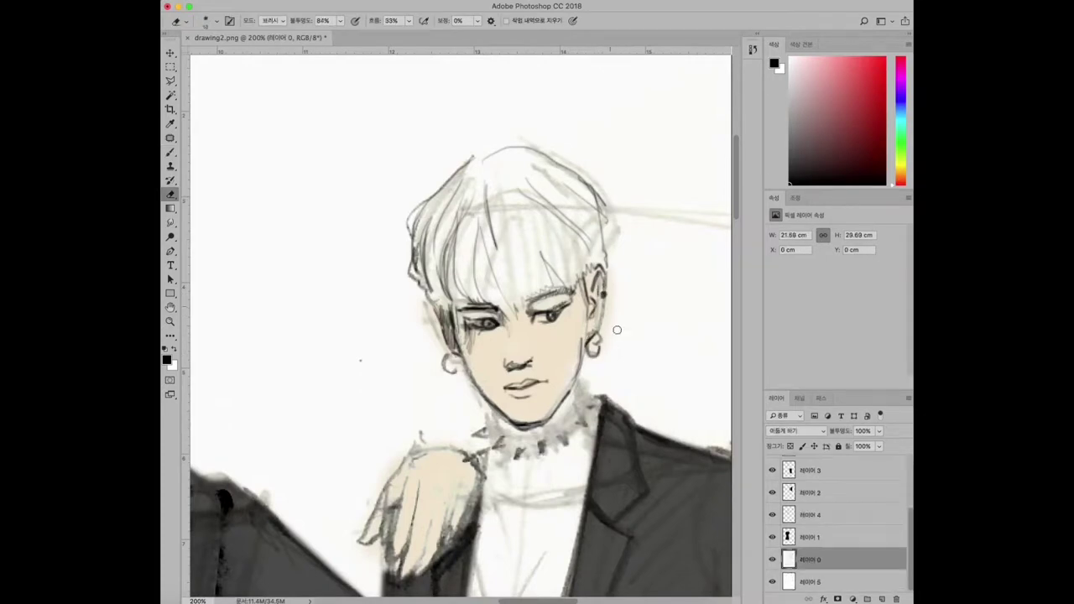
mouse_move(450, 365)
left_mouse_down()
mouse_move(435, 335)
mouse_move(469, 379)
mouse_move(444, 361)
mouse_move(441, 317)
left_mouse_up()
Return to the face layer, lasso the right figure's mouth lines and adjust their position.
key("alt+period")
key("b")
key("alt+bracketleft")
key("alt+bracketleft")
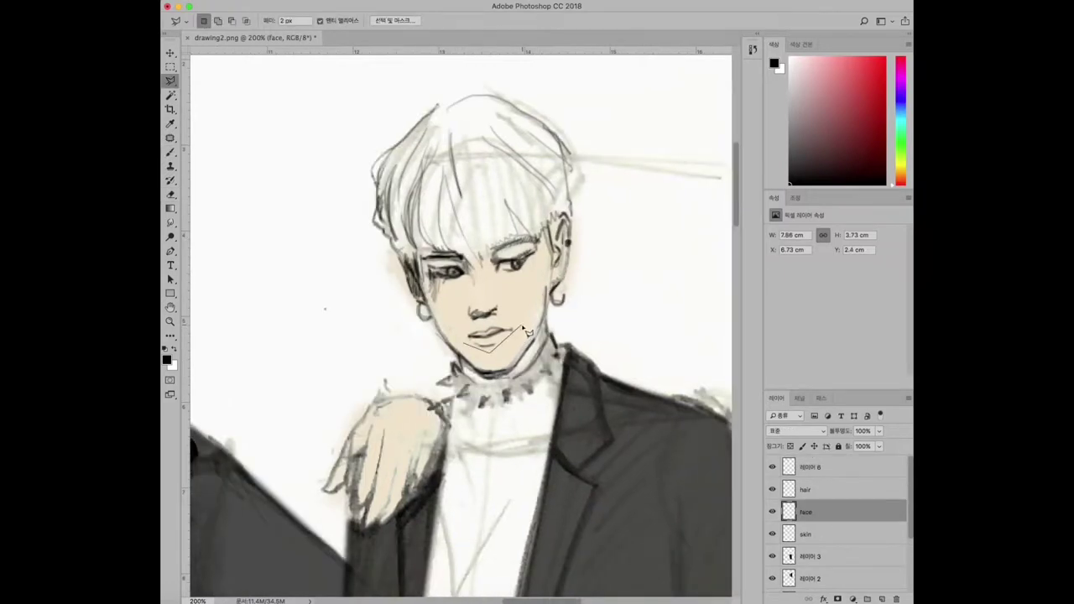
key("v")
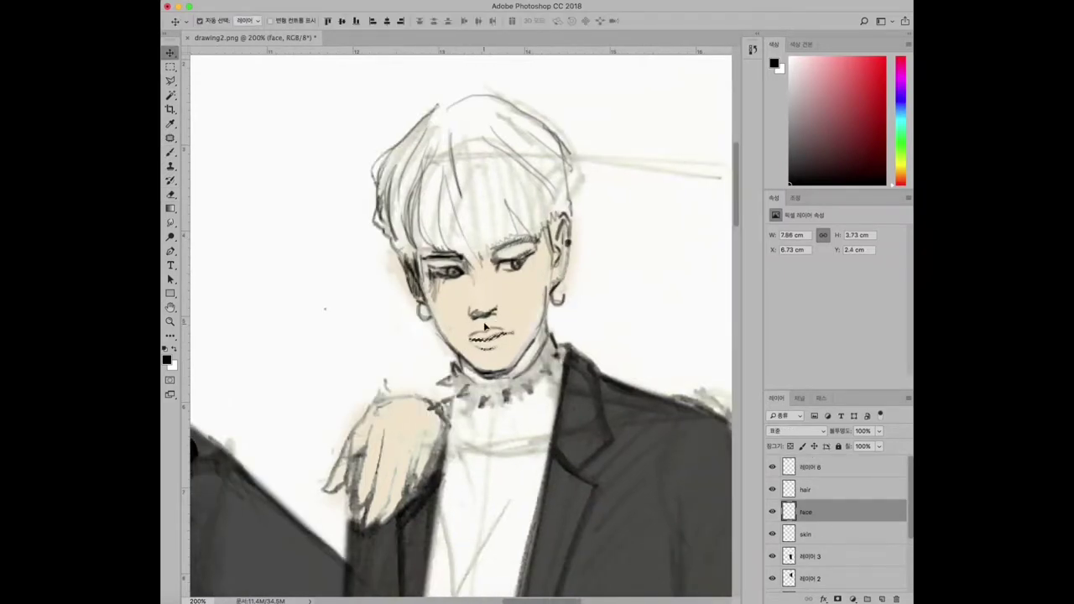
Erase the old lip area on the skin layer with a smaller eraser at 100% opacity.
key("e")
key("bracketleft")
key("alt+bracketleft")
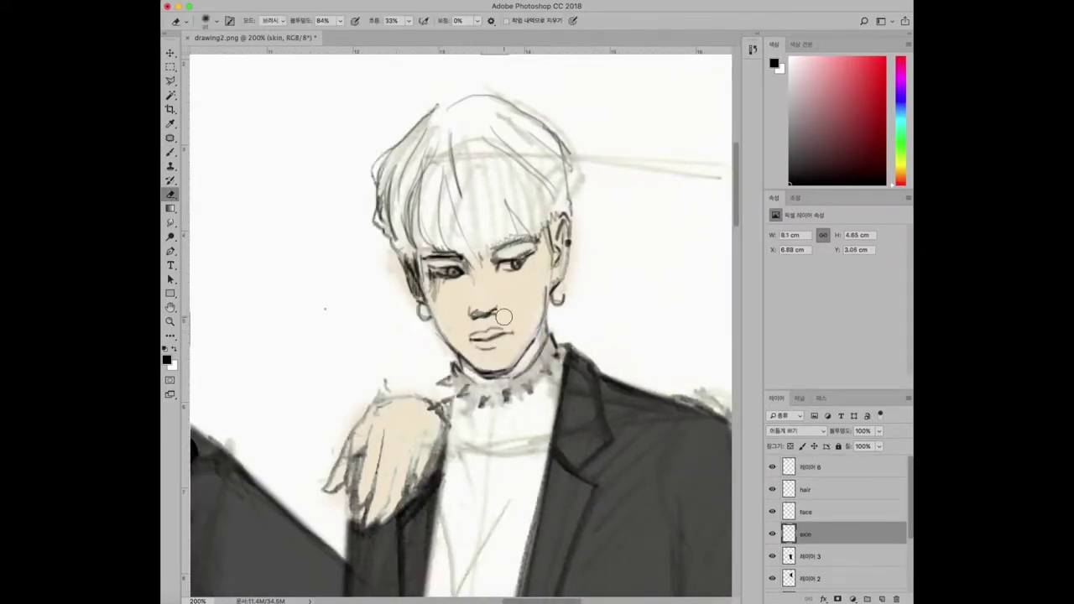
key("bracketleft")
key("0")
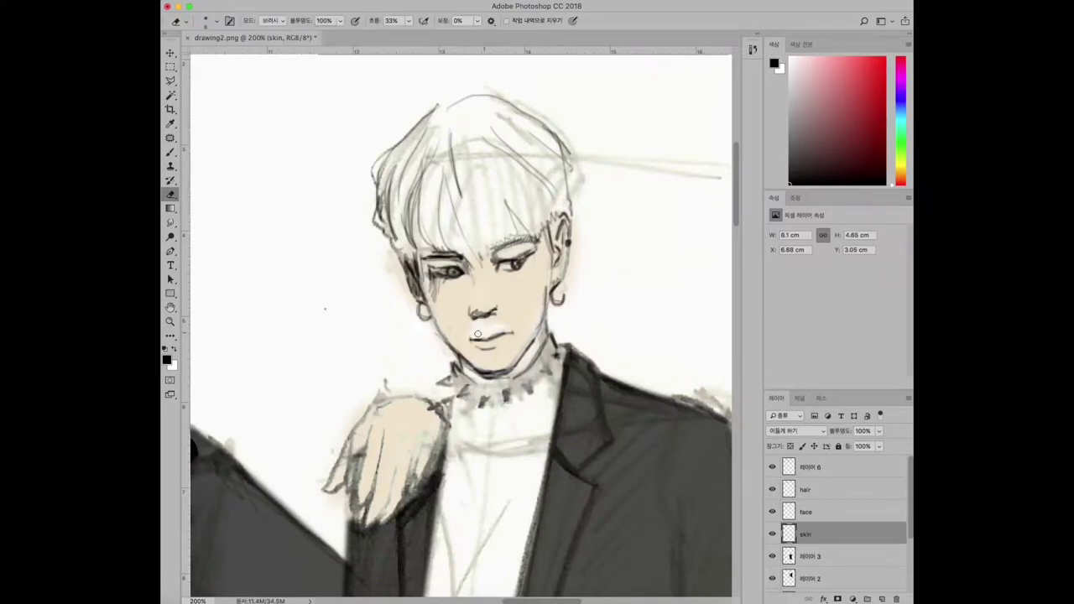
Redraw the right figure's lip outline in black on the face layer and set the brush opacity to 73%.
left_click(826, 511)
key("b")
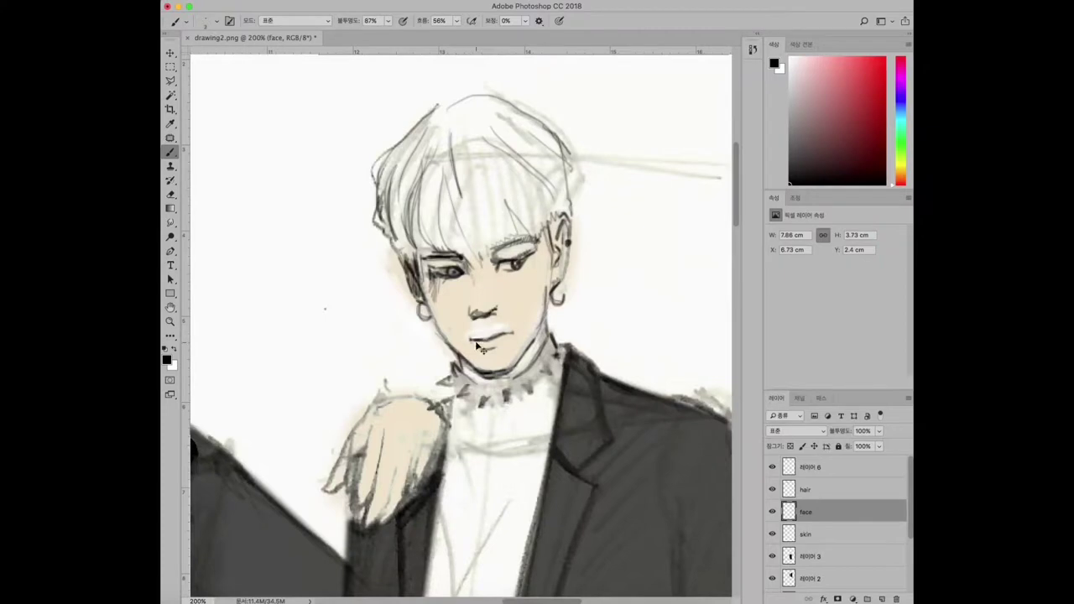
key("super+plus")
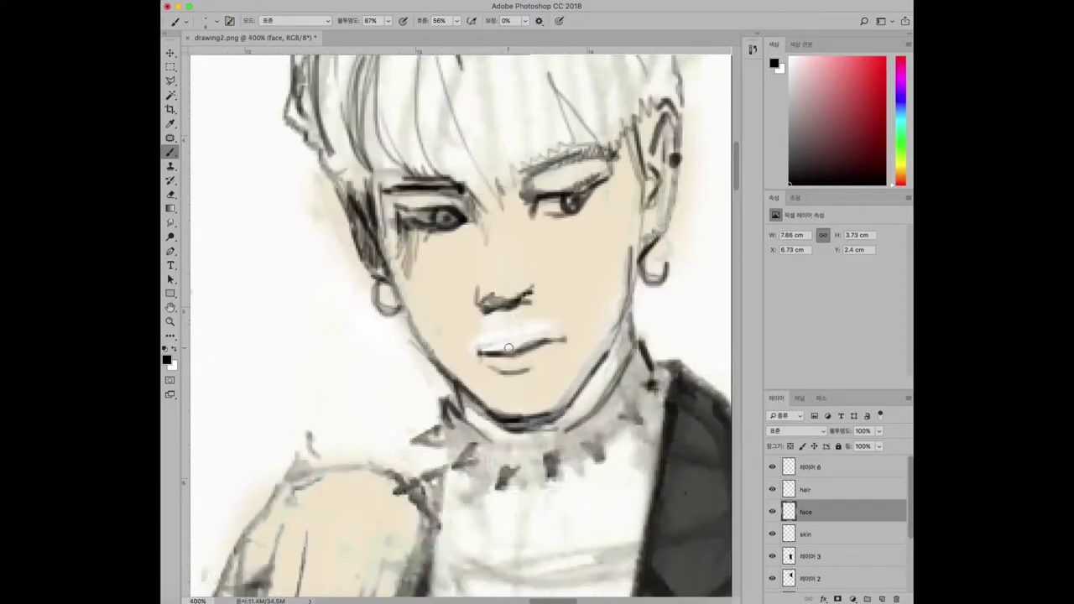
left_click_drag(388, 20, 373, 37)
Create a new layer directly below the face layer and name it skin2.
left_click(881, 599, "ctrl")
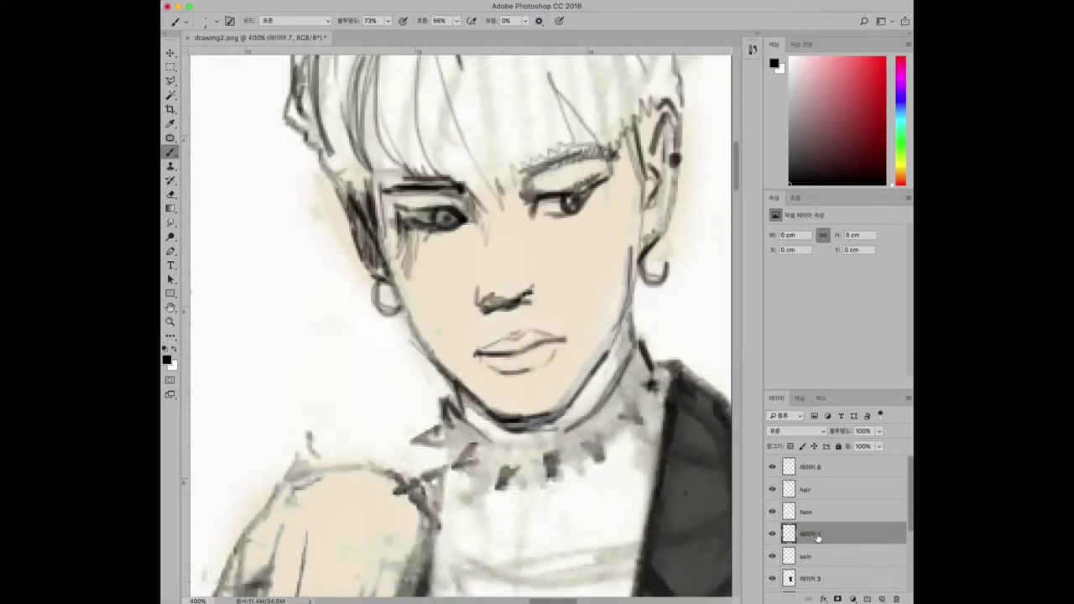
double_click(807, 534)
type("skin2")
key("Return")
Paint soft white highlights on the right figure's nose bridge and cheeks with an enlarged brush on skin2.
left_click(167, 357)
left_click_drag(353, 353, 286, 311)
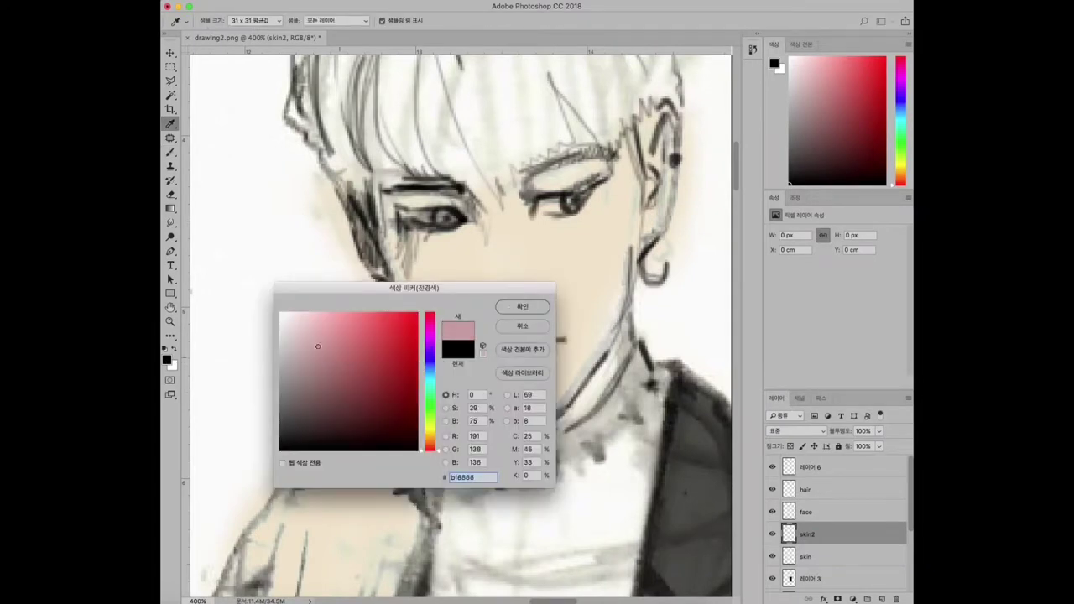
left_click(520, 305)
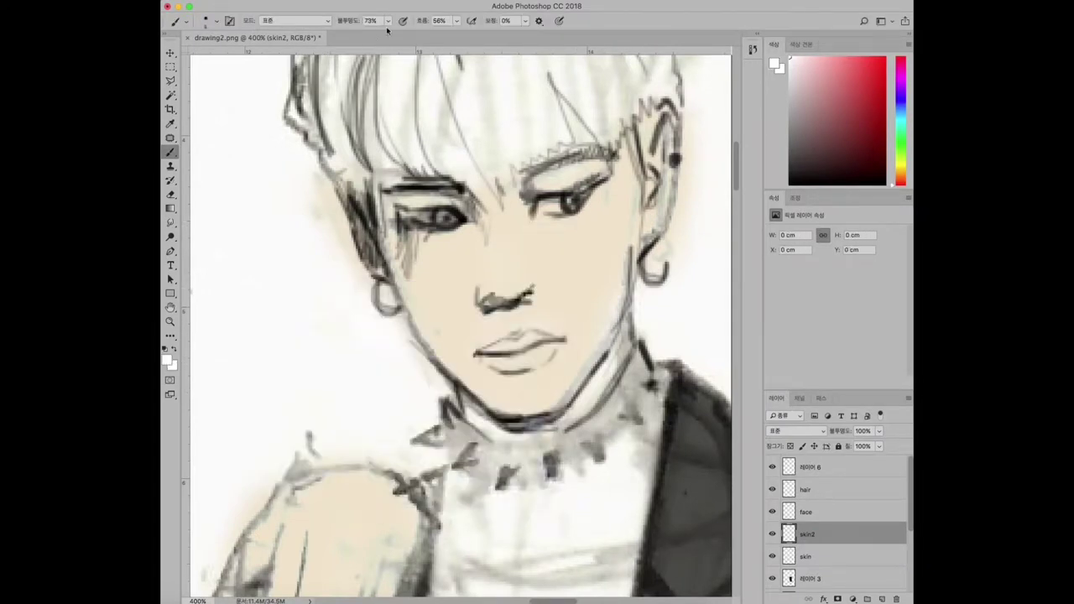
left_click(217, 20)
left_click(548, 233)
key("bracketright")
key("bracketright")
key("bracketright")
key("bracketright")
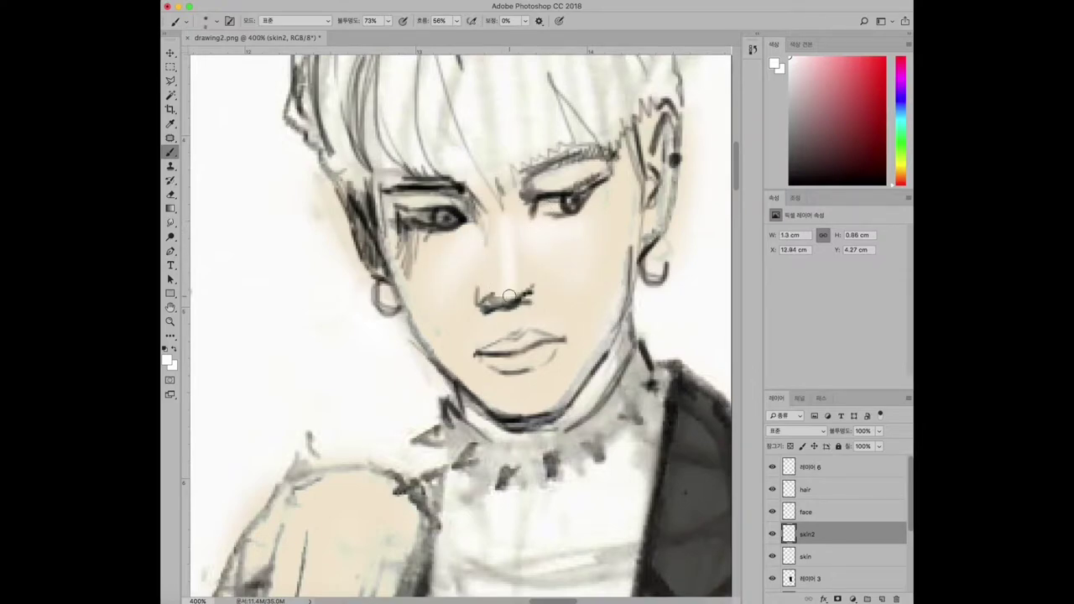
Examine how the right figure's highlighted face compares with the other figure in the wider drawing.
key("super+minus")
key("super+minus")
key("super+minus")
key("super+minus")
key("super+minus")
key("super+minus")
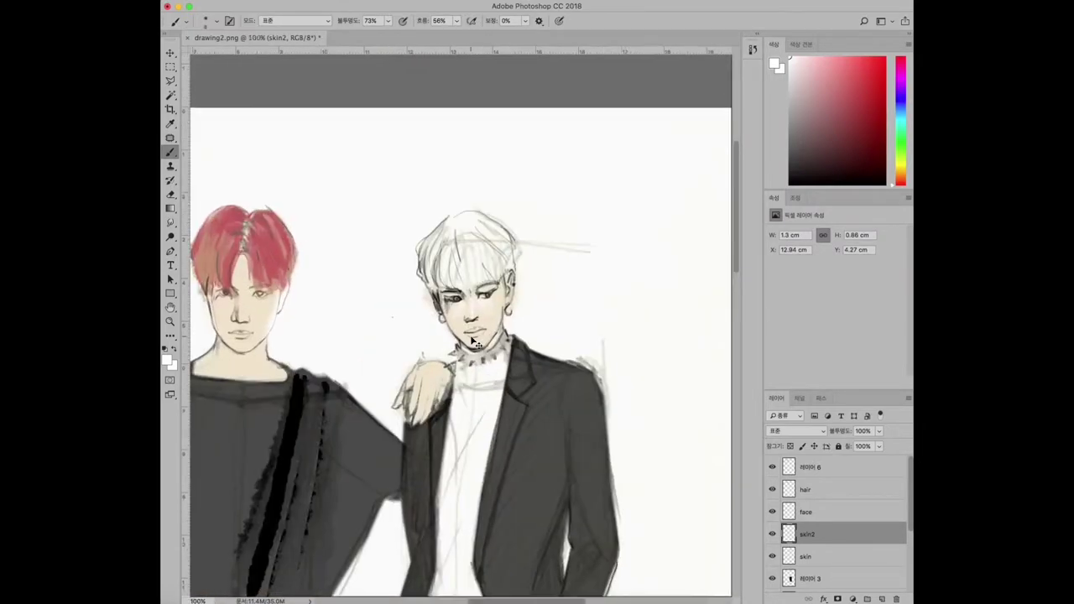
key("super+1")
scroll(665, 210, "up", 10)
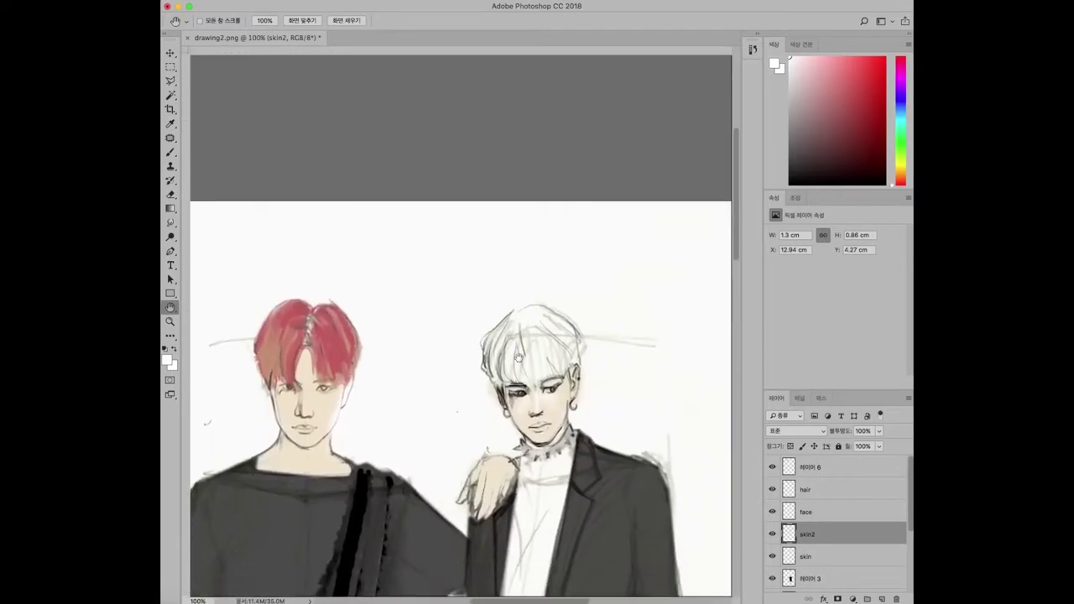
scroll(721, 471, "down", 1)
Paint white on the right figure's lips and over the skin colour spilling outside both ears on skin2.
key("super+equal")
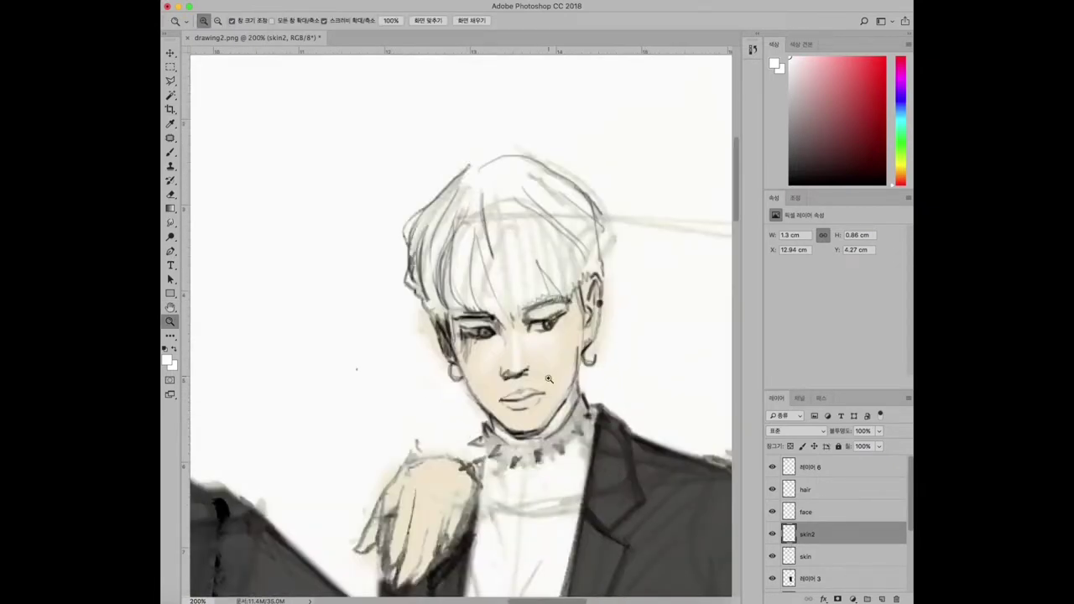
key("b")
left_click_drag(498, 390, 483, 412)
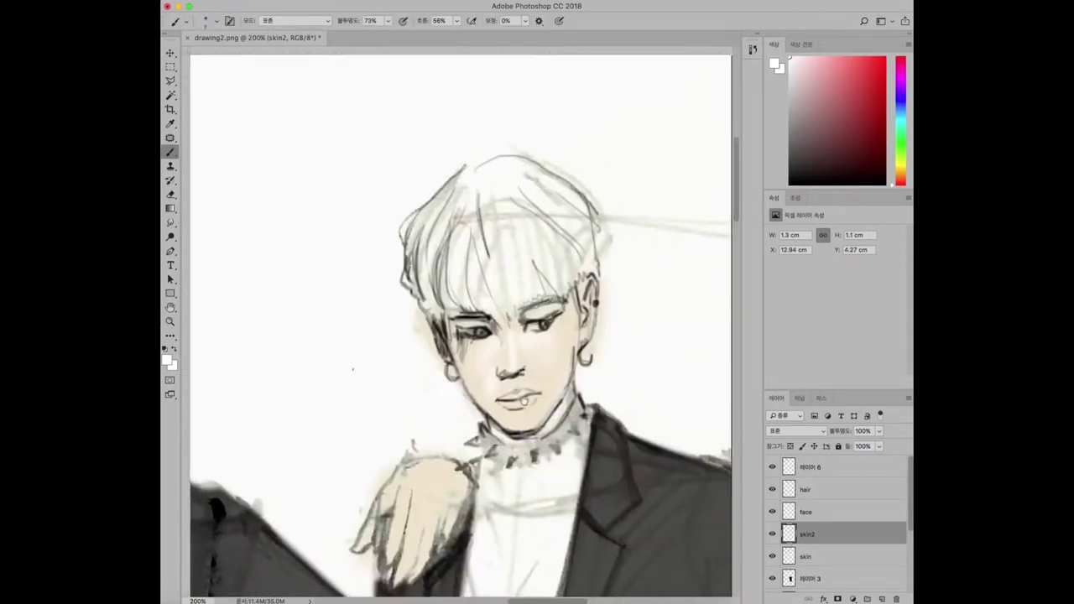
key("super+r")
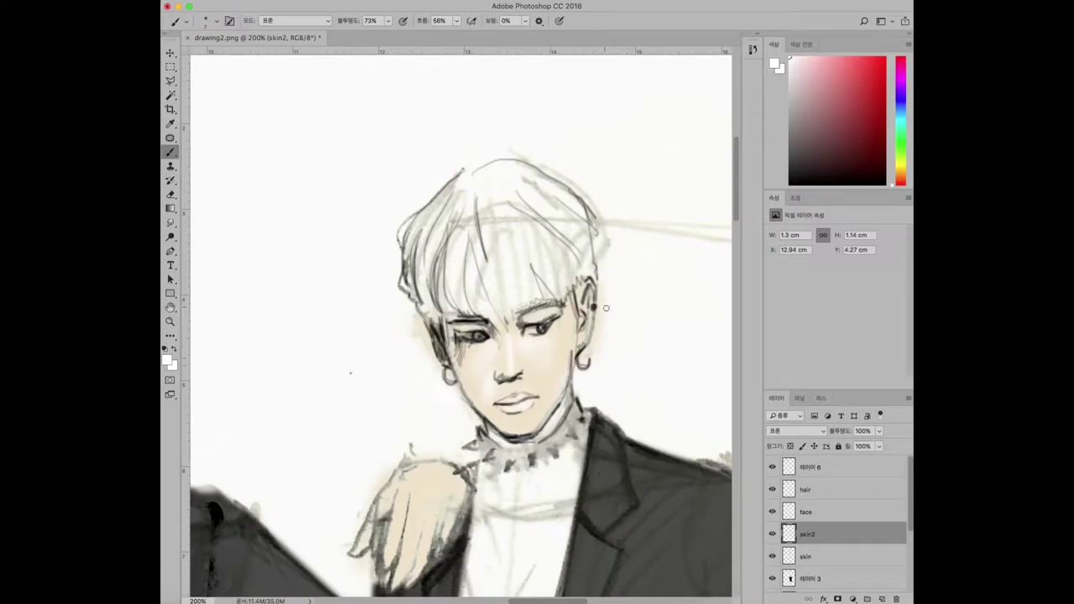
left_click_drag(596, 292, 594, 339)
left_click_drag(430, 322, 435, 360)
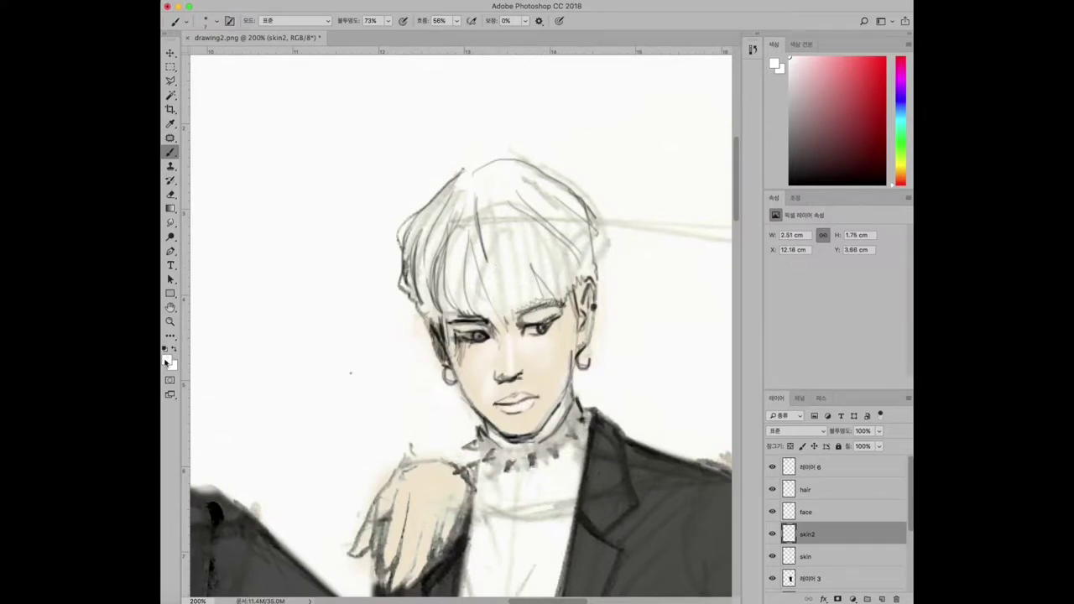
Tint the right figure's hair light beige-grey on a hair 2 layer and draw more black strands on the hair layer.
left_click(490, 260, "alt")
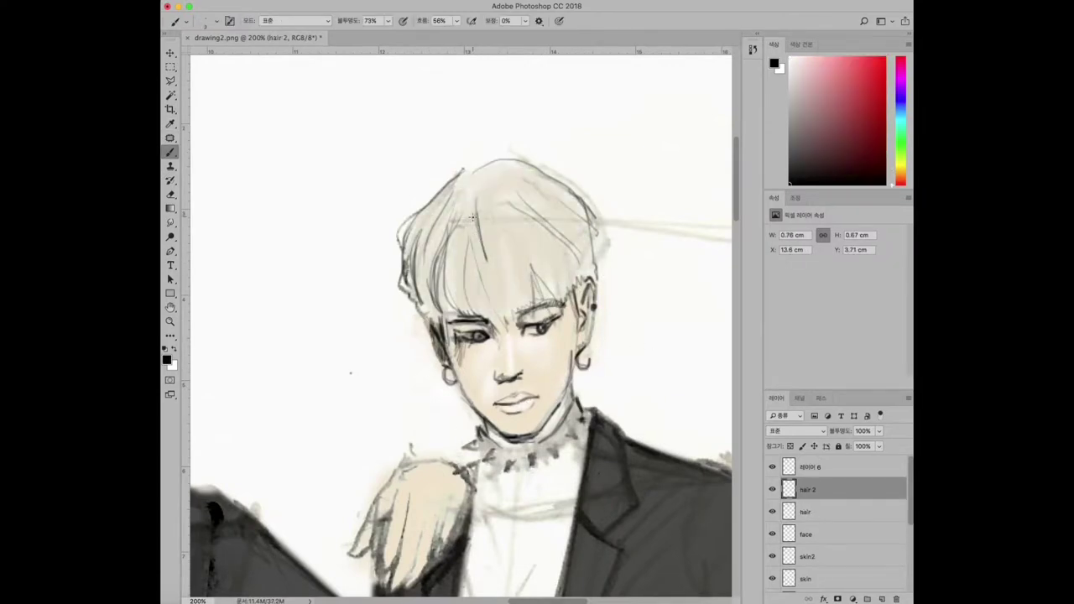
left_click_drag(471, 213, 478, 254)
mouse_move(507, 180)
left_mouse_down()
mouse_move(471, 208)
mouse_move(475, 198)
left_mouse_up()
key("alt+[")
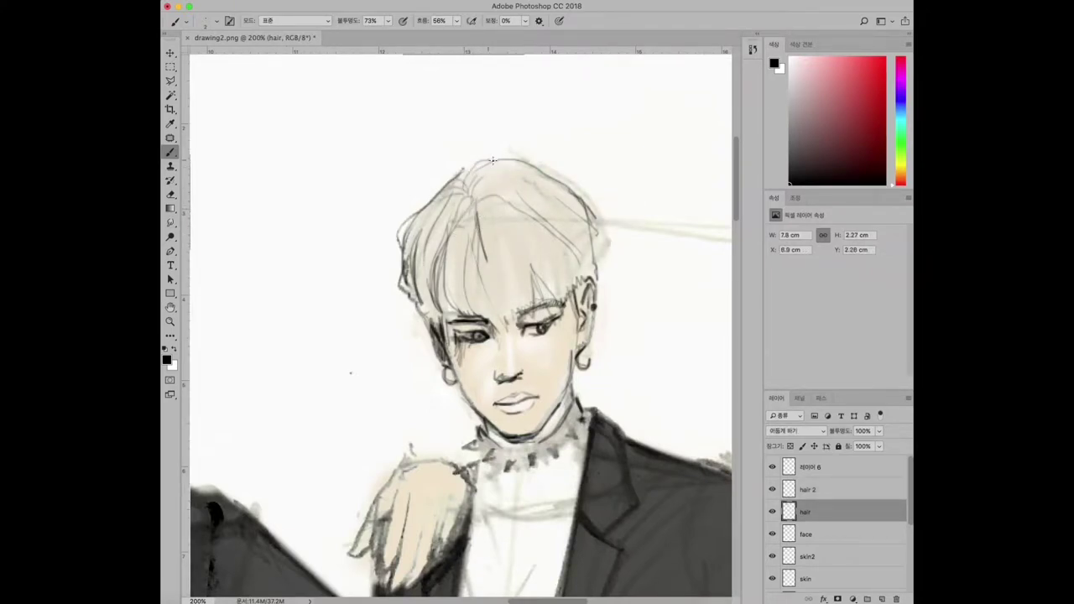
left_click_drag(495, 281, 485, 204)
left_click_drag(424, 309, 417, 251)
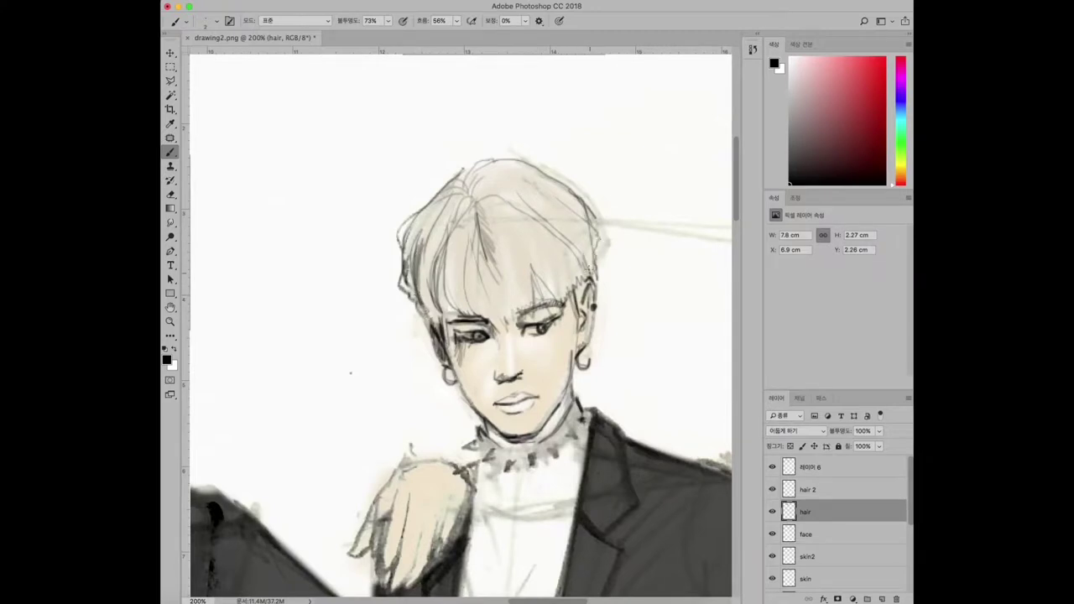
Create a new layer named hair3 and move it above hair 2.
left_click(880, 598)
double_click(807, 511)
type("hair3")
key("Return")
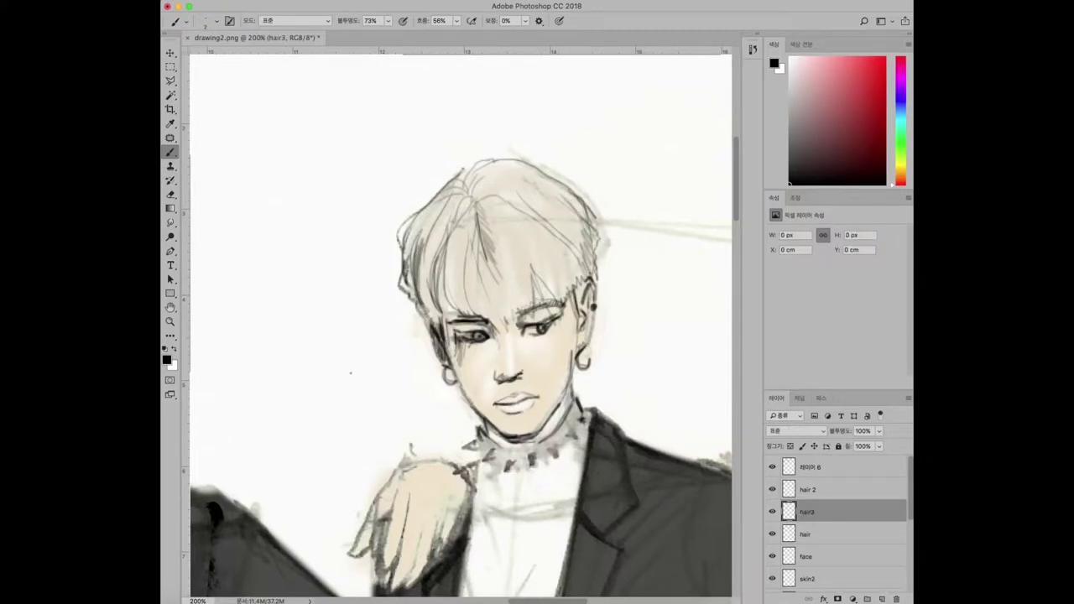
key("ctrl+]")
Choose a golden brown and paint shading along the right figure's parting, fringe and hair side on hair3.
key("i")
left_click(166, 359)
left_click(521, 307)
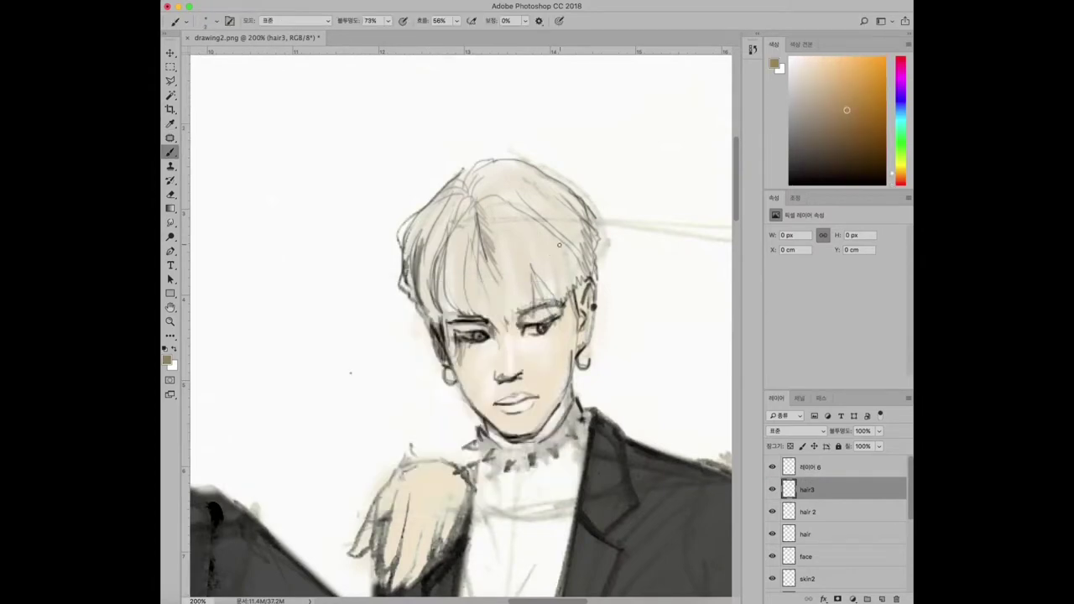
left_click_drag(464, 235, 453, 334)
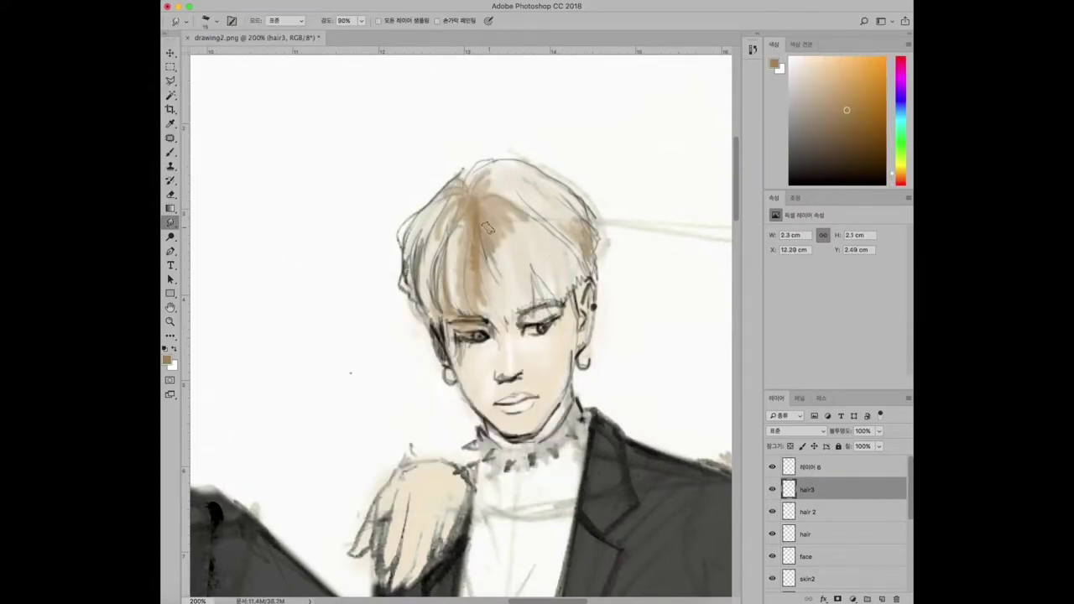
Add fine brown strands through the right figure's side fringe and tint the eyebrows brown on hair3.
key("b")
right_click(260, 186)
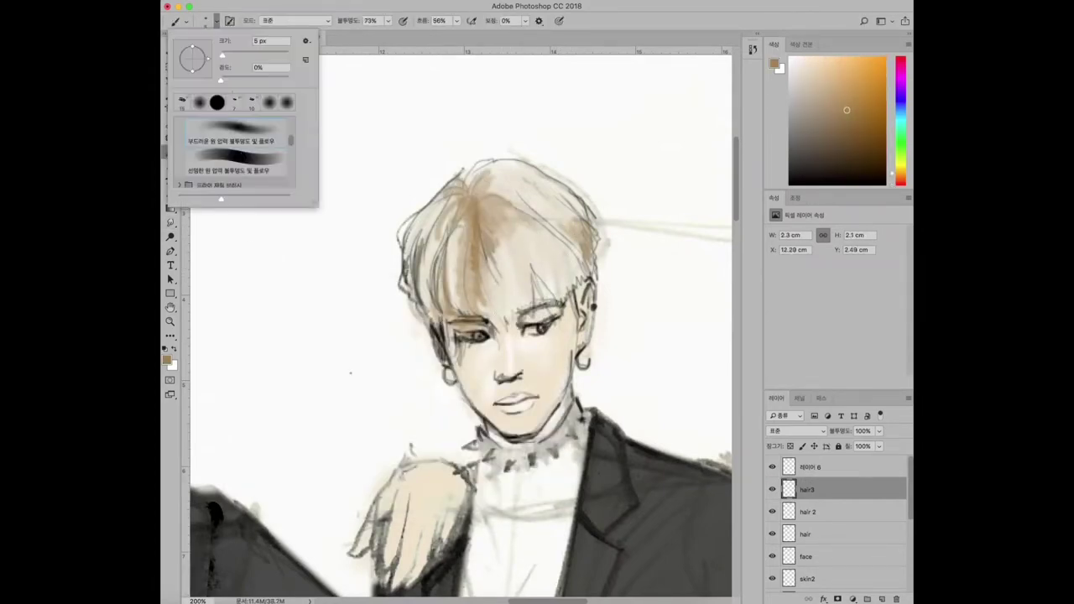
key("Return")
mouse_move(420, 267)
left_mouse_down()
mouse_move(436, 317)
mouse_move(474, 326)
left_mouse_up()
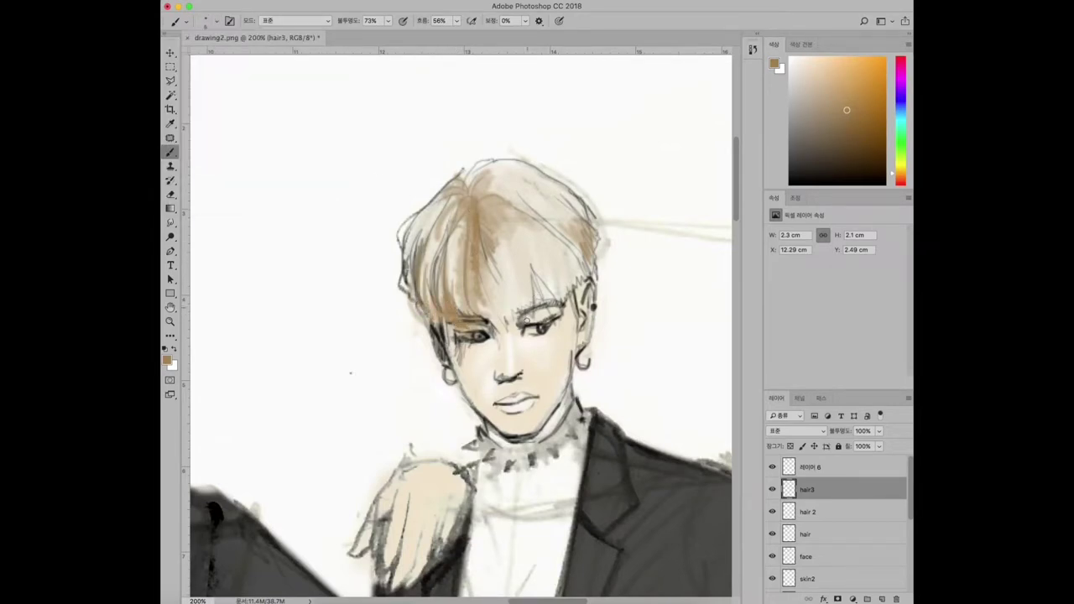
key("e")
key("b")
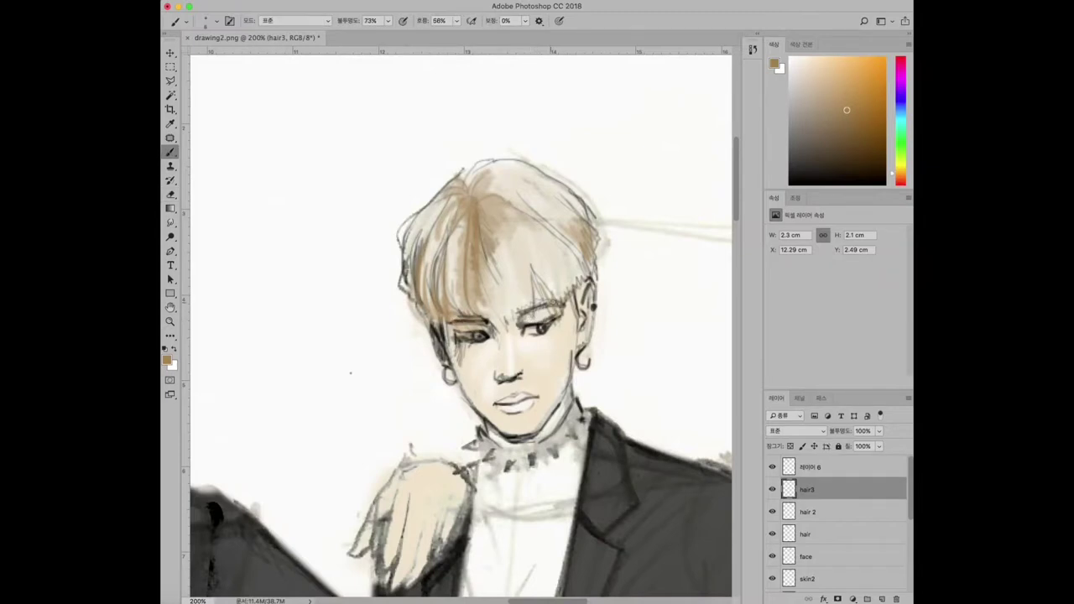
Add a skin3 layer above skin2 and colour the right figure's lips pink.
left_click(839, 578)
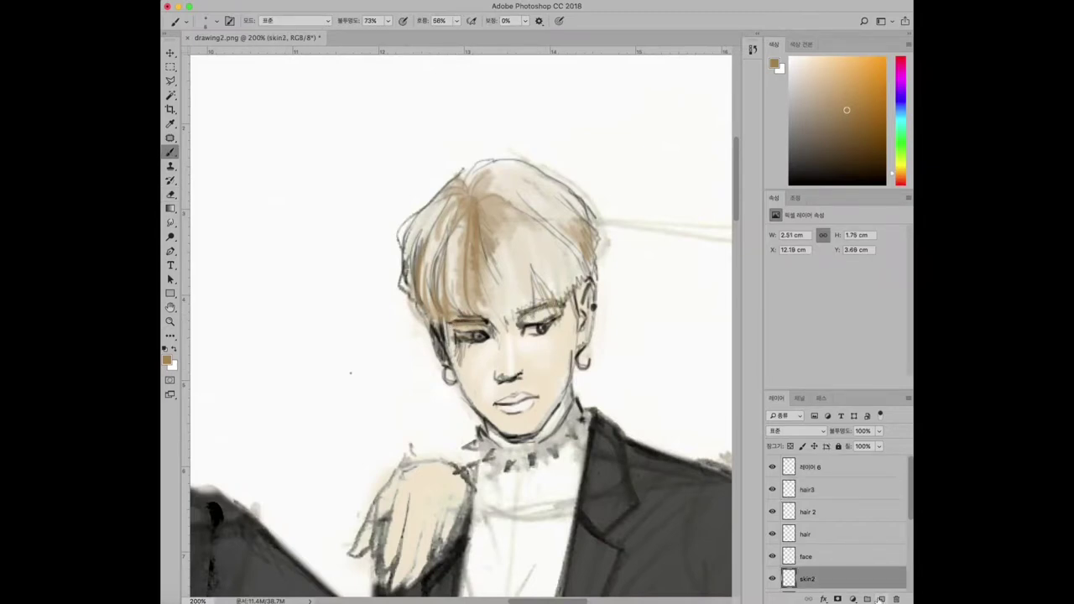
left_click(167, 360)
key("Return")
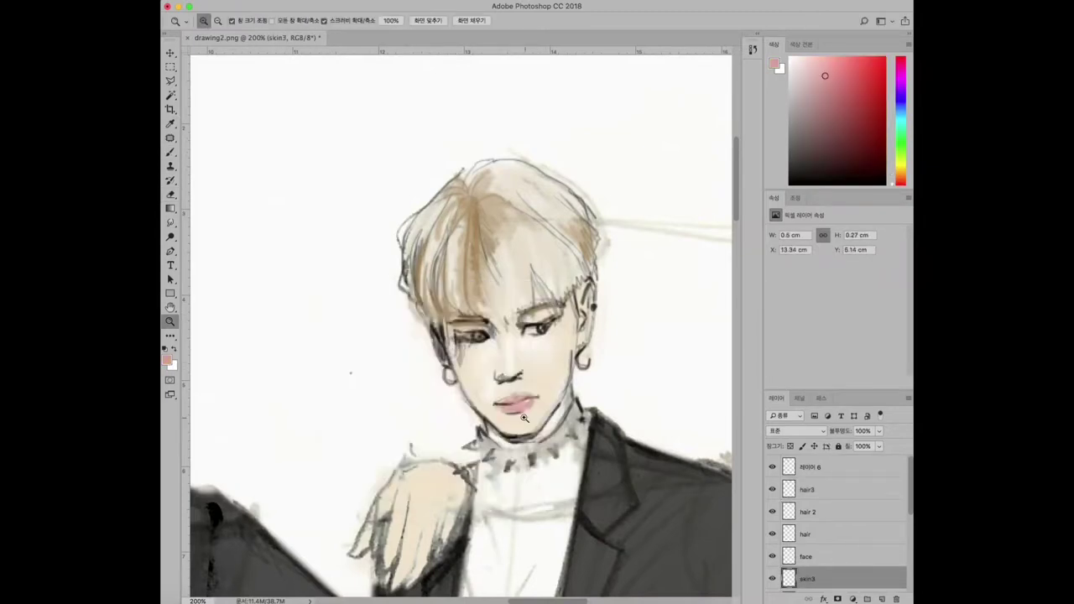
Add a layer named highlight above skin3 and paint a white sheen on the right figure's lips.
key("ctrl+plus")
key("ctrl+plus")
key("ctrl+plus")
key("b")
key("x")
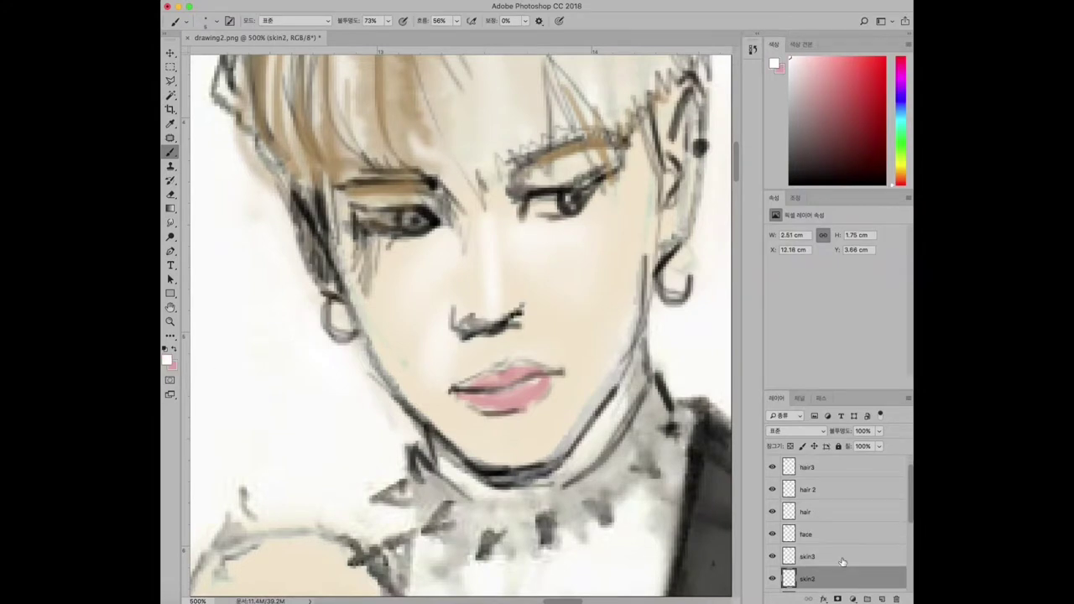
double_click(807, 555)
type("highlight")
key("Return")
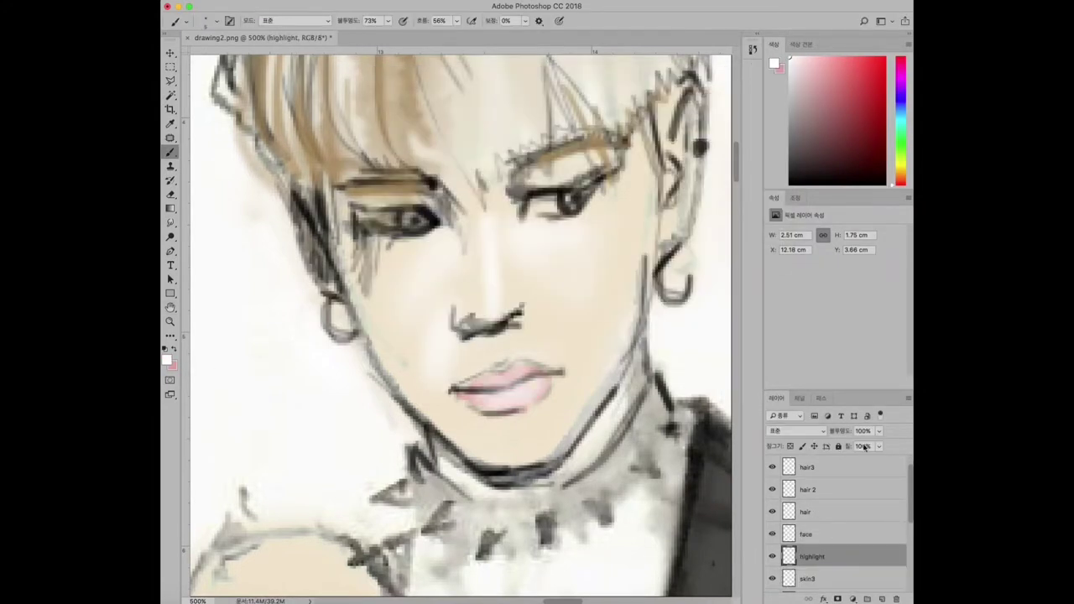
Move the highlight layer below skin3 and set skin3's blend mode to 어둡게 하기.
left_click(793, 430)
key("Escape")
key("ctrl+bracketleft")
left_click(794, 430)
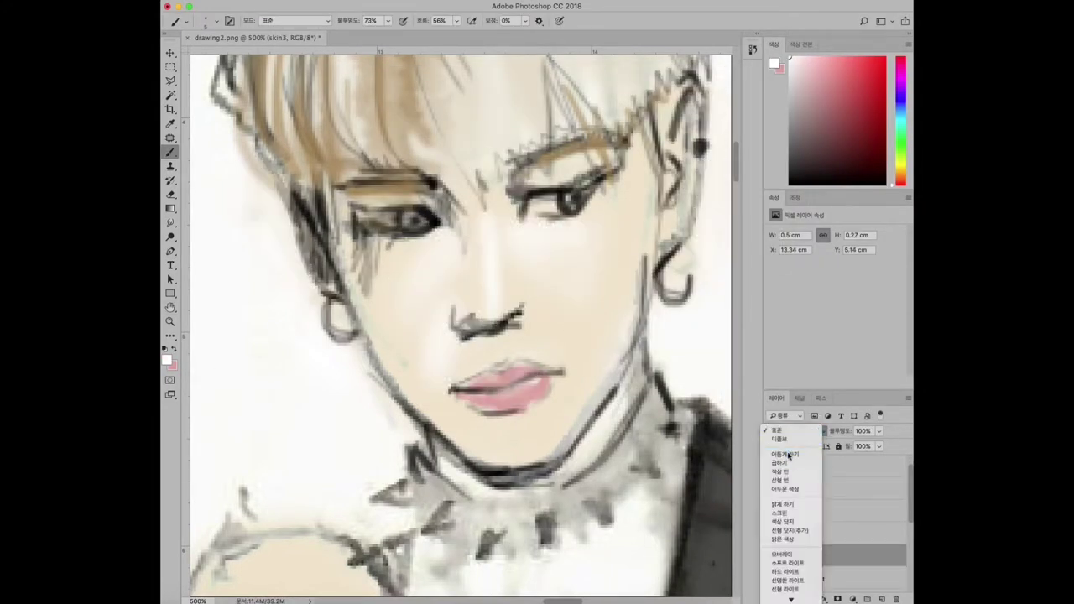
left_click(793, 456)
Retouch the lips with the sampled pink on skin3 and erase a light spot into the lower lip.
left_click(500, 403, "alt")
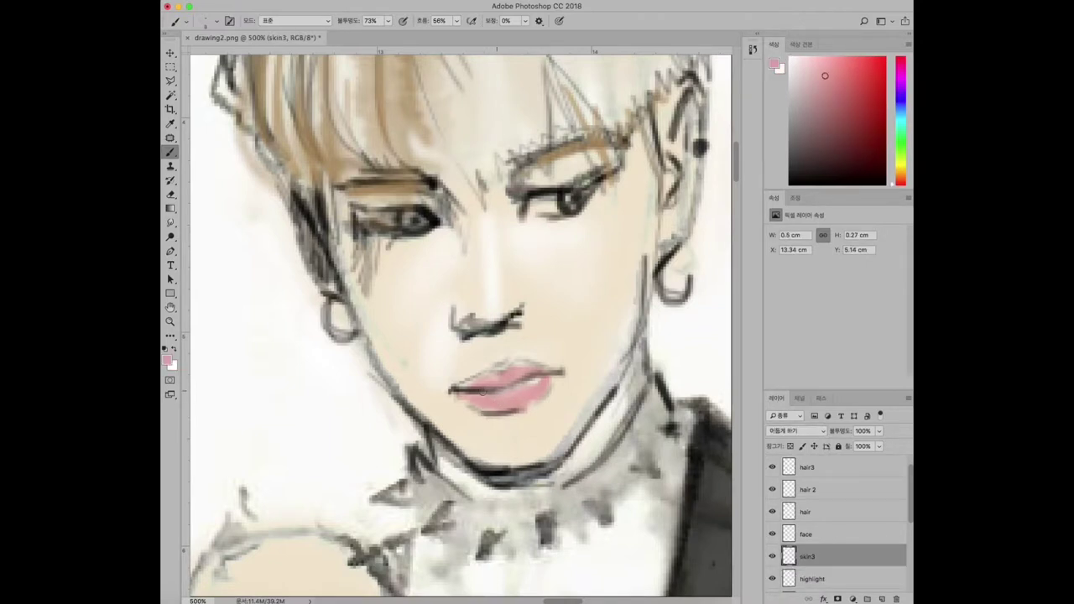
key("e")
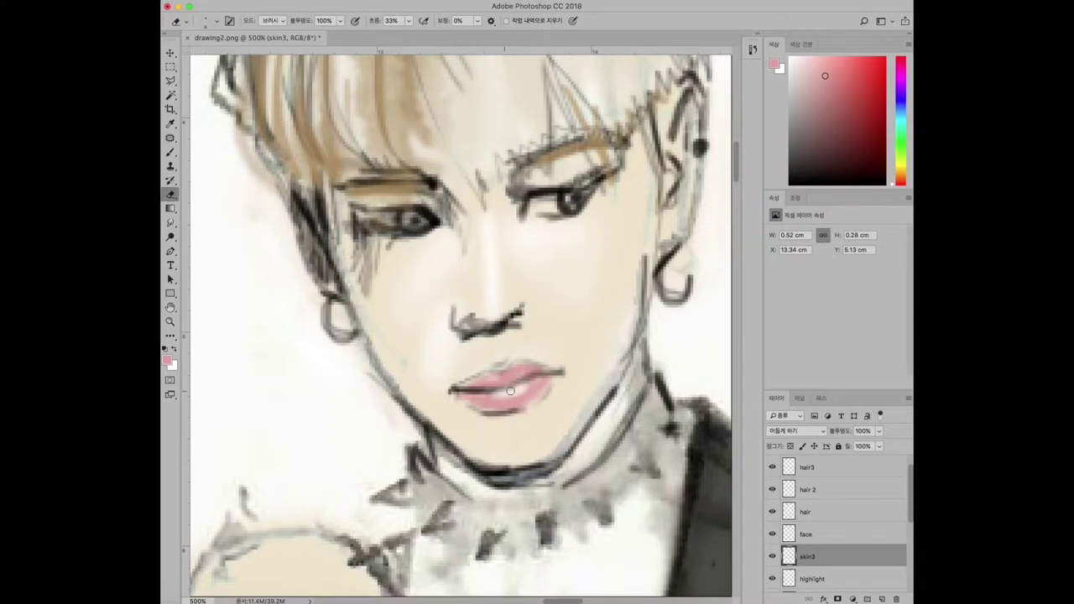
Select the layer 레이어 1 holding the left figure's dress and adjust its opacity.
key("ctrl+minus")
key("ctrl+minus")
key("ctrl+minus")
key("ctrl+minus")
key("ctrl+minus")
key("ctrl+minus")
key("h")
scroll(587, 437, "down", 5)
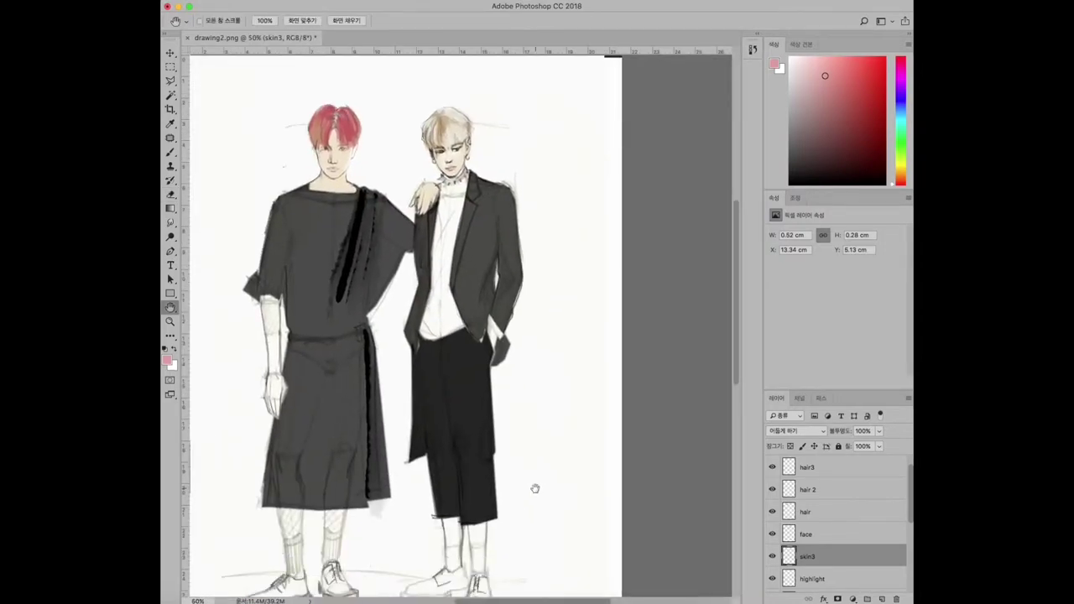
scroll(839, 520, "down", 3)
left_click(772, 537)
left_click(772, 537)
left_click(838, 514)
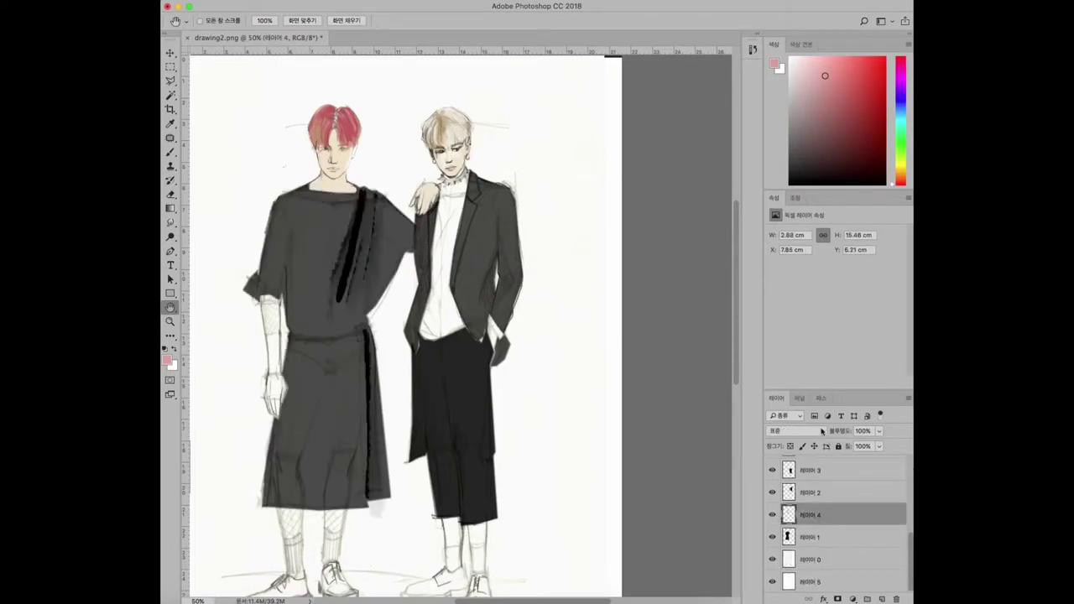
left_click(838, 536)
left_click(878, 430)
left_click_drag(864, 447, 880, 448)
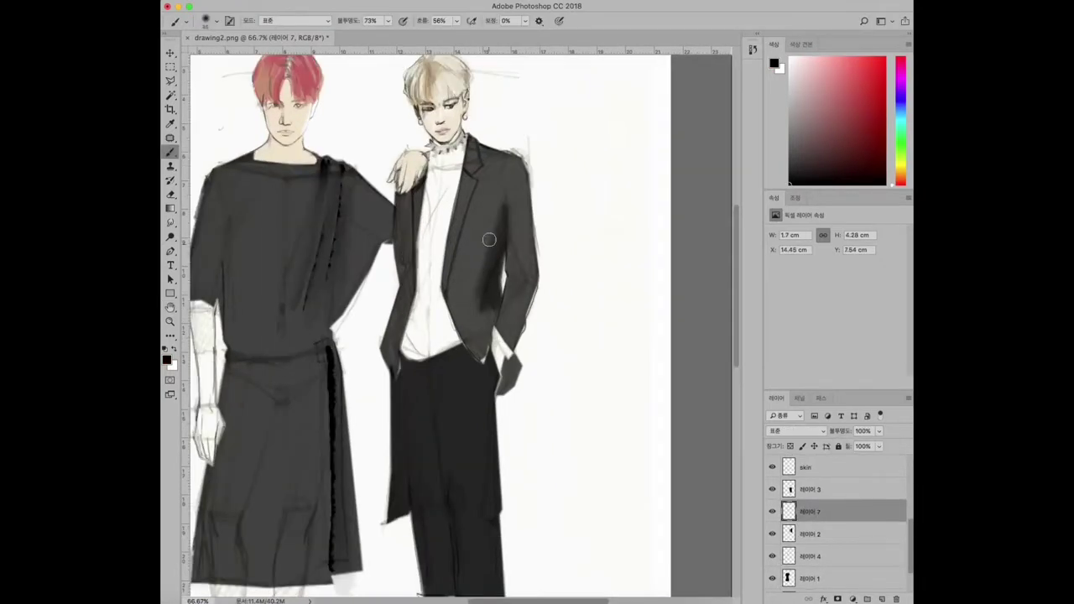
Shade the right figure's jacket with soft black strokes on 레이어 7, erasing excess to keep lighter areas near the lapel.
mouse_move(486, 240)
left_mouse_down()
mouse_move(478, 280)
mouse_move(524, 280)
mouse_move(510, 325)
mouse_move(465, 294)
mouse_move(478, 174)
mouse_move(451, 297)
mouse_move(463, 323)
mouse_move(487, 331)
mouse_move(484, 159)
mouse_move(470, 144)
mouse_move(472, 181)
mouse_move(468, 172)
mouse_move(527, 223)
left_mouse_up()
key("e")
mouse_move(487, 172)
left_mouse_down()
mouse_move(444, 289)
mouse_move(472, 155)
mouse_move(453, 289)
left_mouse_up()
key("b")
key("e")
left_click_drag(487, 193, 476, 214)
key("b")
mouse_move(480, 277)
left_mouse_down()
mouse_move(492, 187)
mouse_move(476, 373)
left_mouse_up()
mouse_move(407, 183)
left_mouse_down()
mouse_move(388, 361)
mouse_move(412, 289)
left_mouse_up()
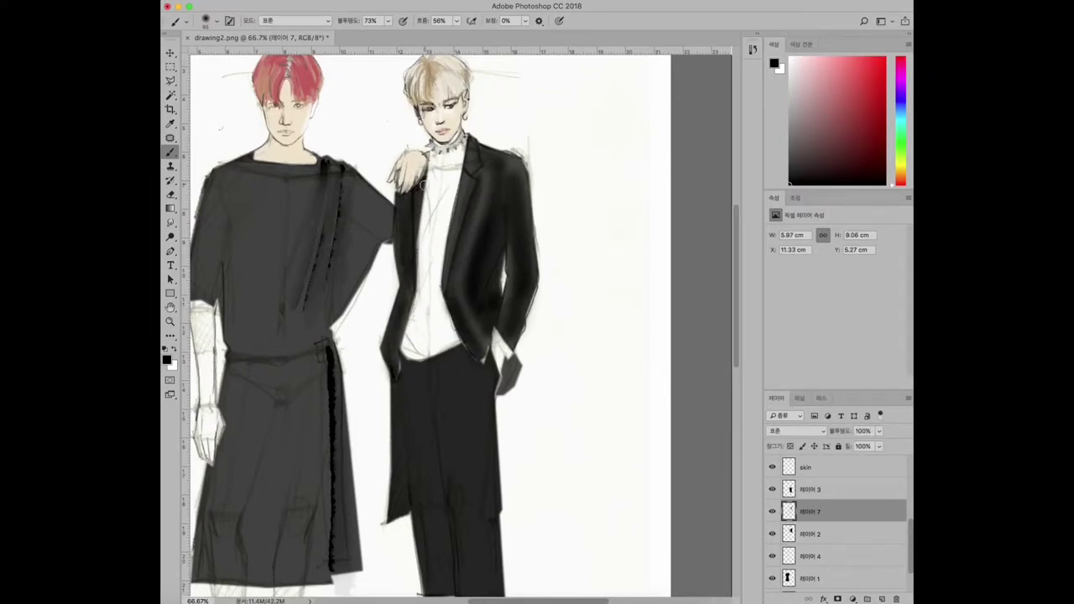
Deepen the black shading along the jacket's front edge, chest and sleeve on 레이어 7 and erase the overflow beside the sleeve.
left_click_drag(420, 181, 418, 274)
mouse_move(433, 151)
left_mouse_down()
mouse_move(426, 238)
mouse_move(423, 222)
left_mouse_up()
left_click_drag(508, 161, 506, 252)
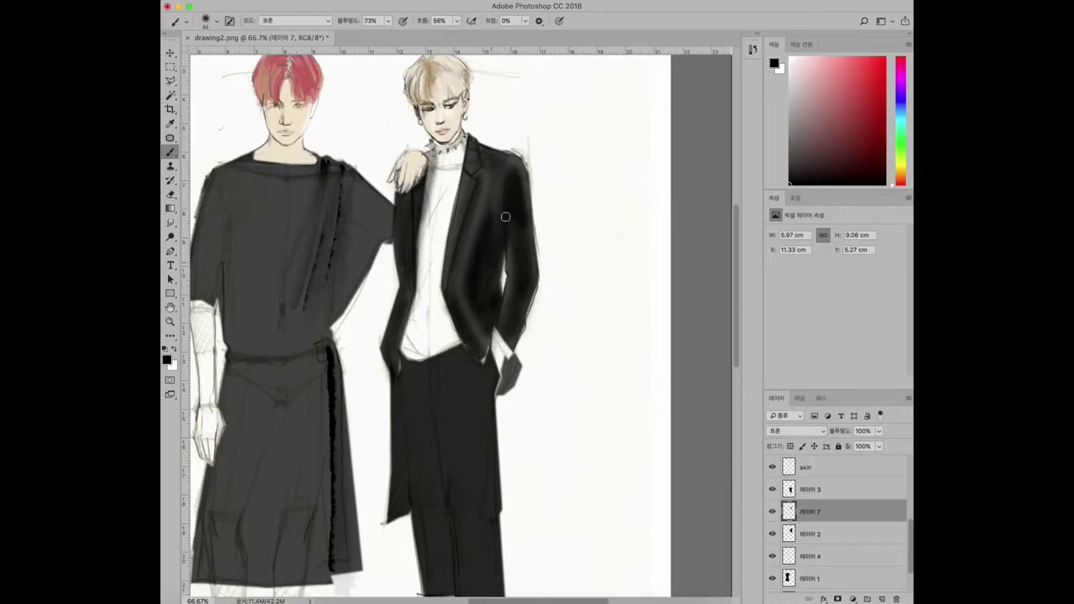
mouse_move(487, 148)
left_mouse_down()
mouse_move(507, 191)
mouse_move(477, 190)
mouse_move(470, 252)
left_mouse_up()
key("v")
key("super+z")
key("b")
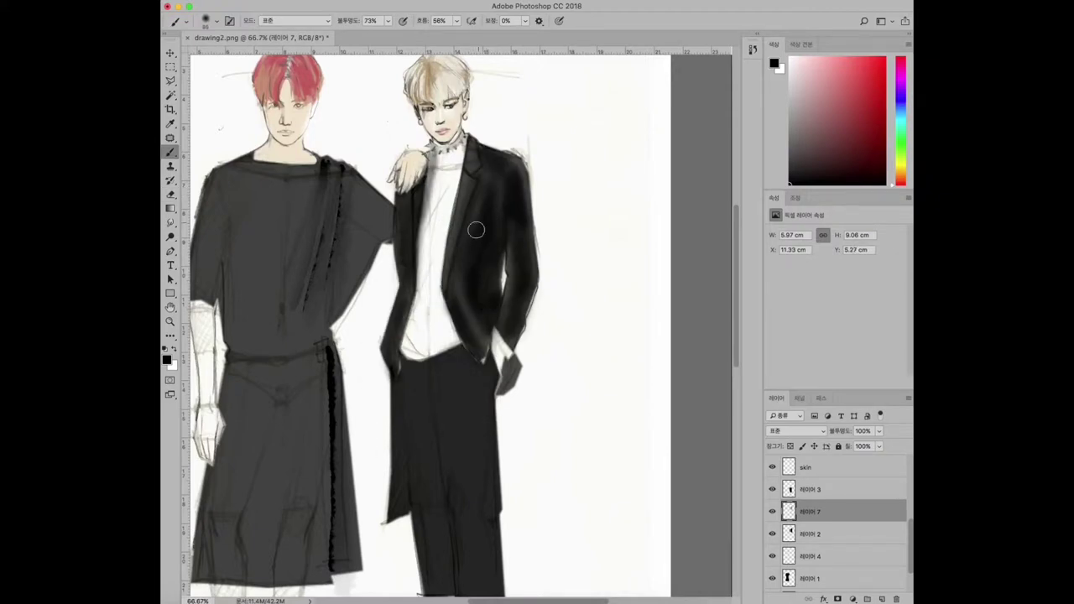
key("e")
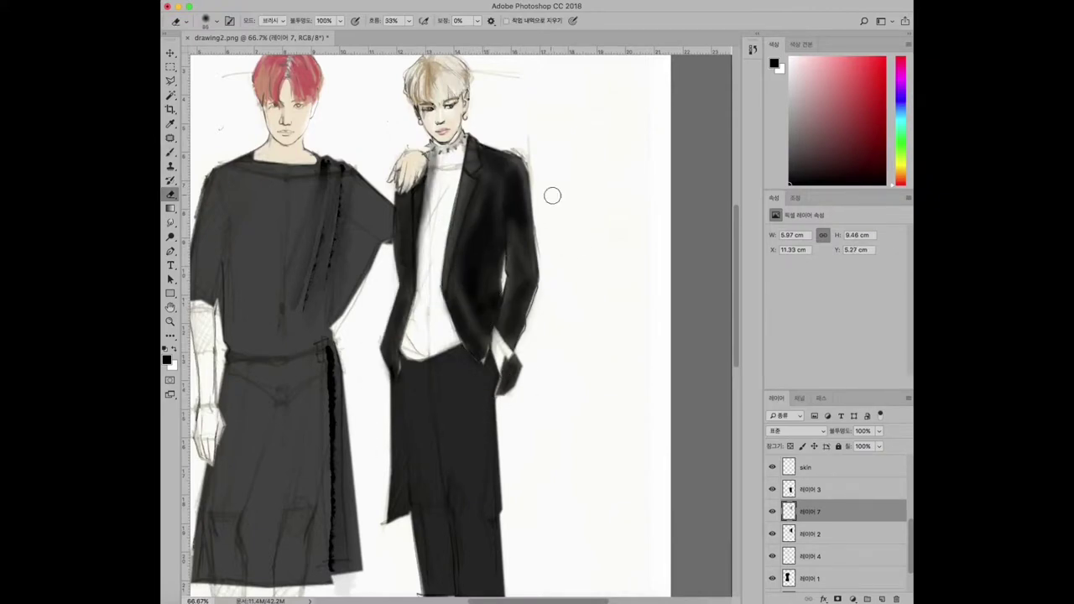
left_click_drag(536, 240, 508, 223)
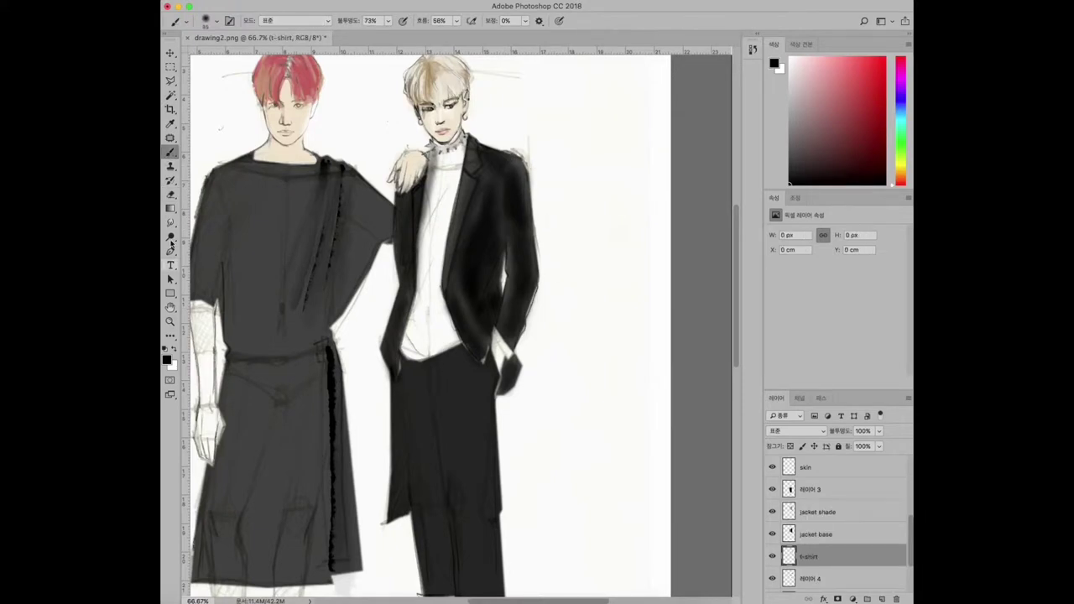
Choose a pale blue foreground colour and shade the folds of the white shirt on the t-shirt layer.
left_click(174, 350)
left_click(166, 359)
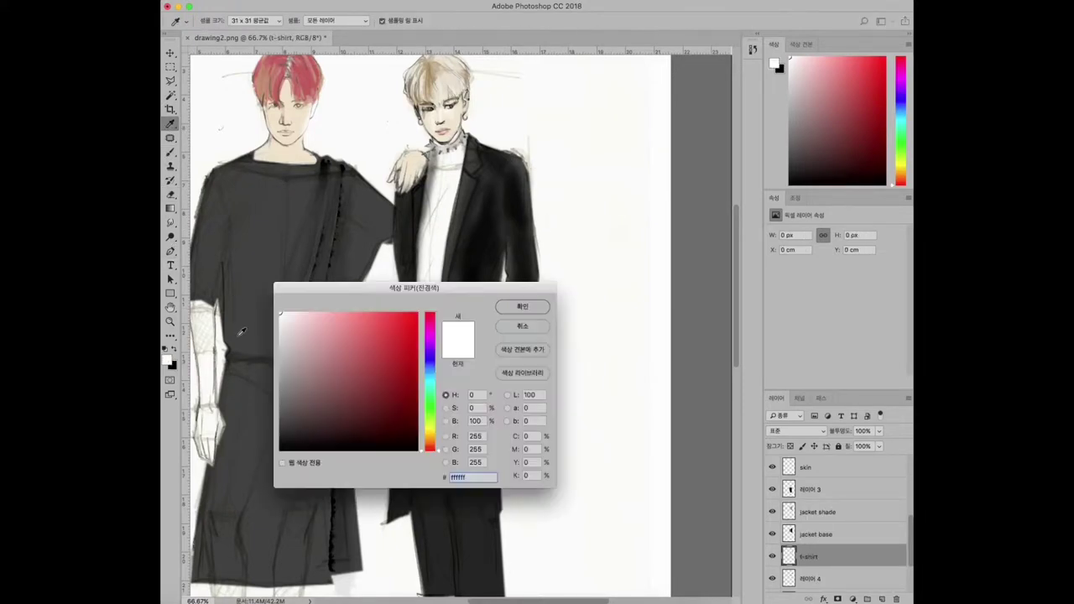
left_click(430, 368)
left_click(521, 306)
key("b")
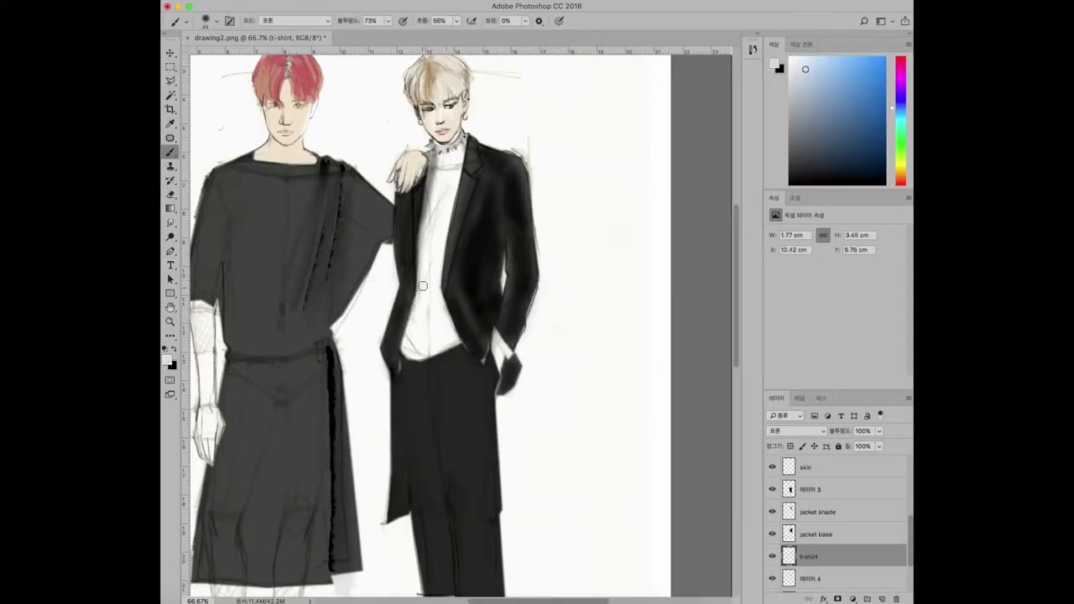
left_click_drag(438, 220, 418, 344)
mouse_move(443, 293)
left_mouse_down()
mouse_move(452, 336)
mouse_move(446, 328)
mouse_move(401, 345)
left_mouse_up()
left_click_drag(428, 220, 439, 178)
Add a new layer named outline directly above 레이어 0.
left_click(881, 599)
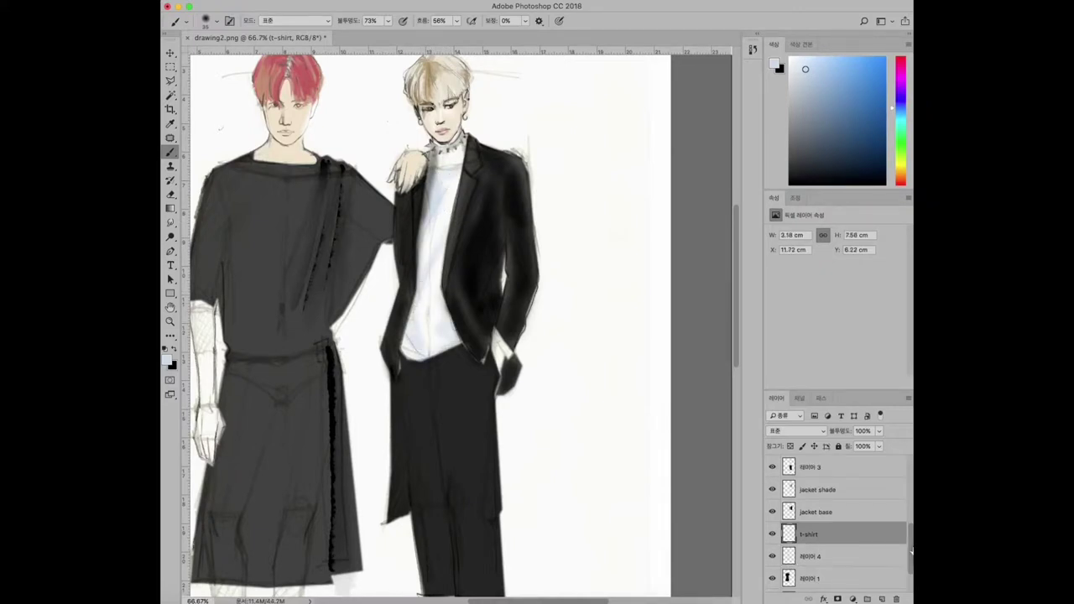
double_click(809, 535)
type("outline")
key("Return")
scroll(834, 476, "down", 3)
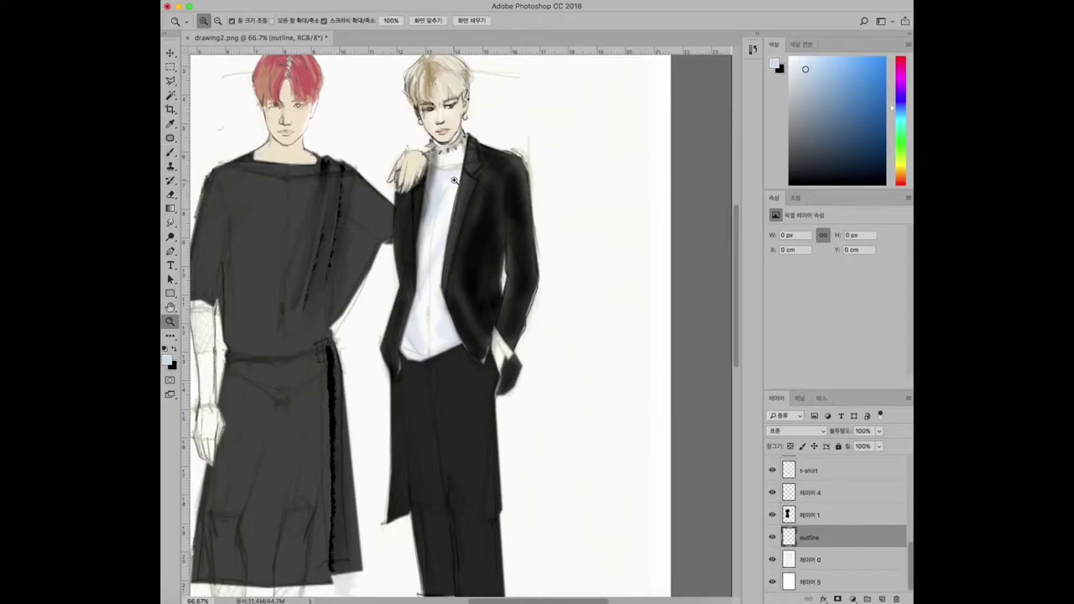
Redraw the neckline of the right figure's shirt with a thin black brush on the face layer.
scroll(453, 199, "up", 3)
left_click(904, 560)
scroll(839, 520, "up", 3)
left_click(809, 466)
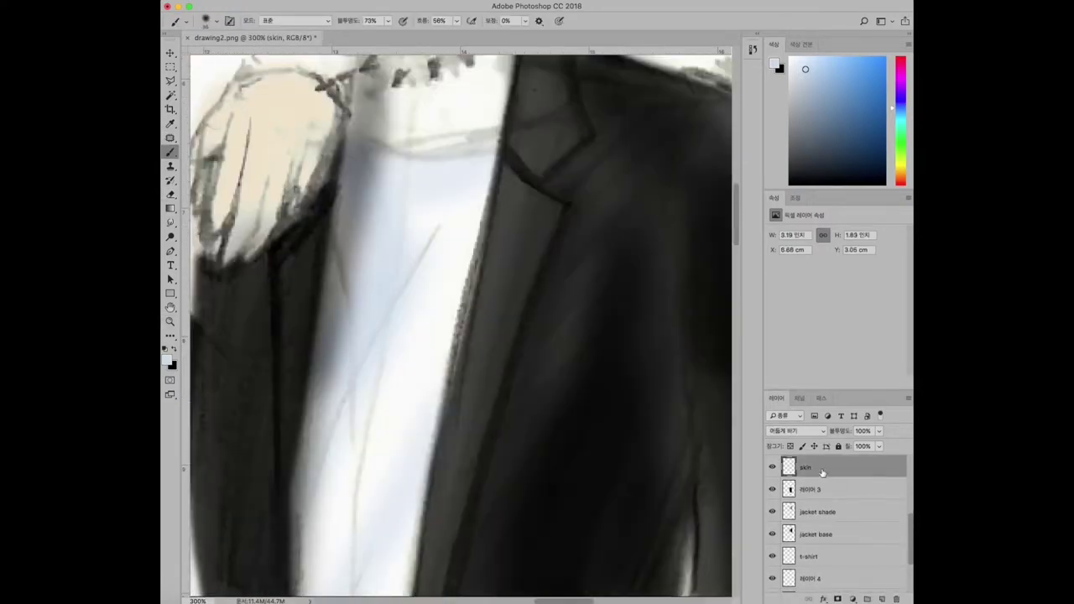
scroll(838, 520, "up", 2)
left_click(806, 468)
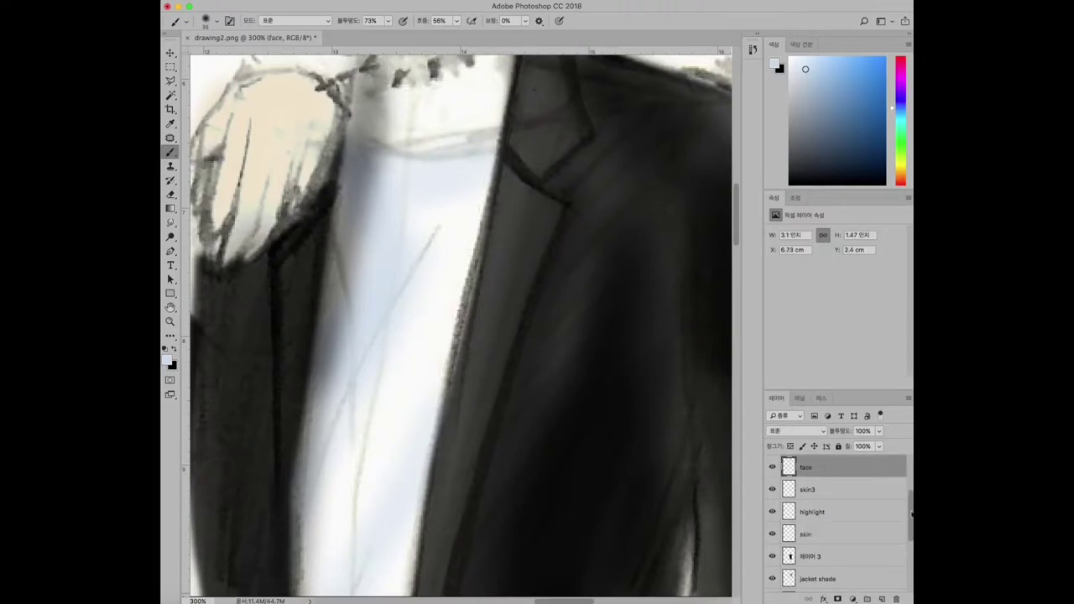
scroll(839, 520, "up", 3)
key("x")
right_click(289, 115)
scroll(238, 156, "down", 2)
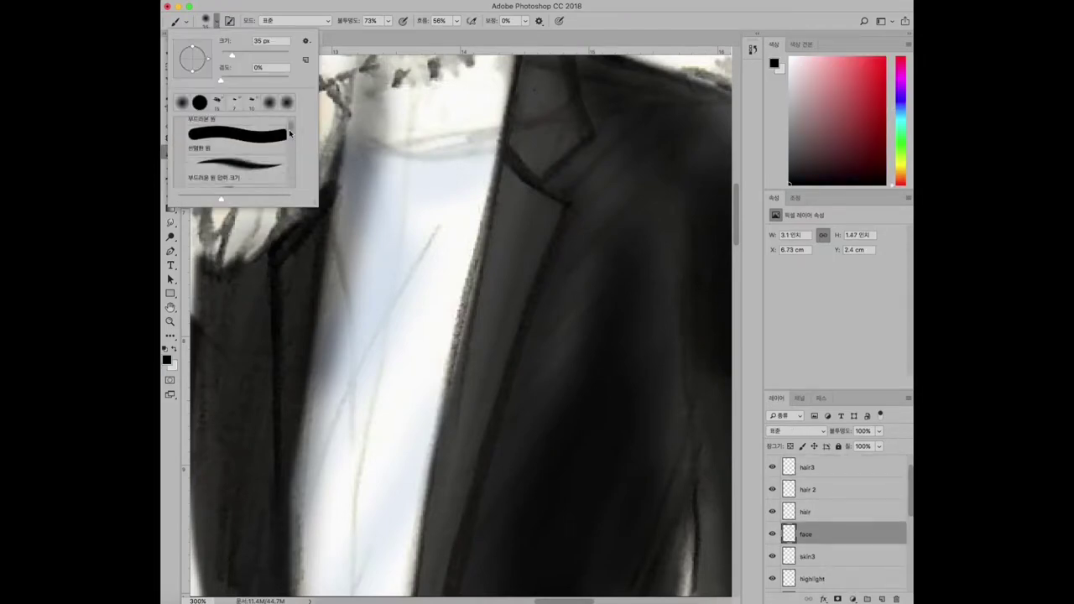
left_click(238, 143)
left_click(362, 141)
mouse_move(357, 109)
left_mouse_down()
mouse_move(384, 149)
mouse_move(500, 132)
left_mouse_up()
key("super+1")
scroll(839, 520, "down", 1)
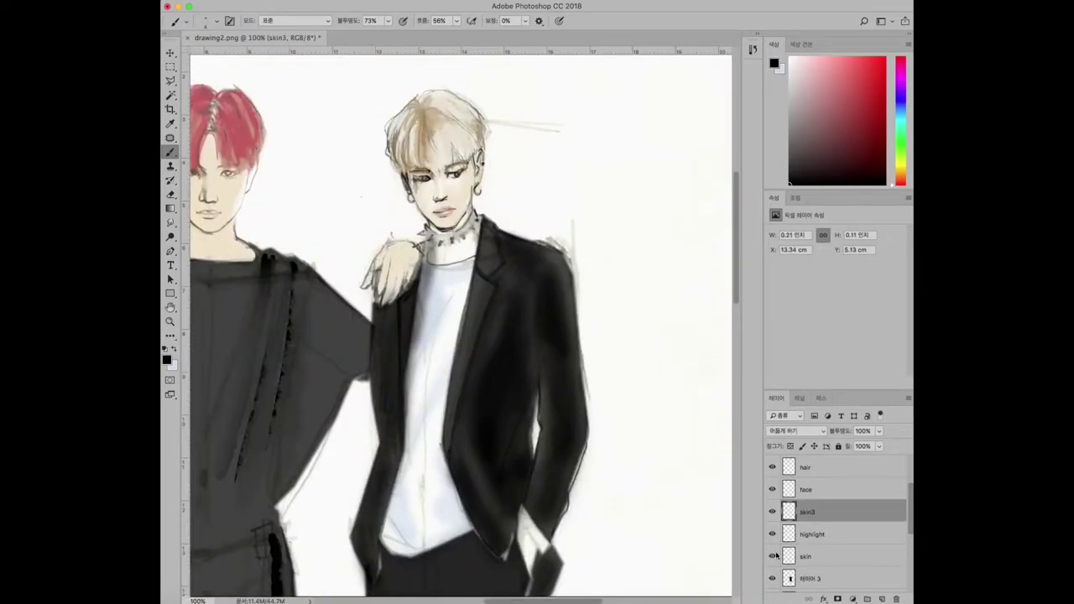
Paint the right figure's neck with a pale cream tone on the skin layer.
double_click(839, 556)
key("Escape")
left_click(173, 347)
key("b")
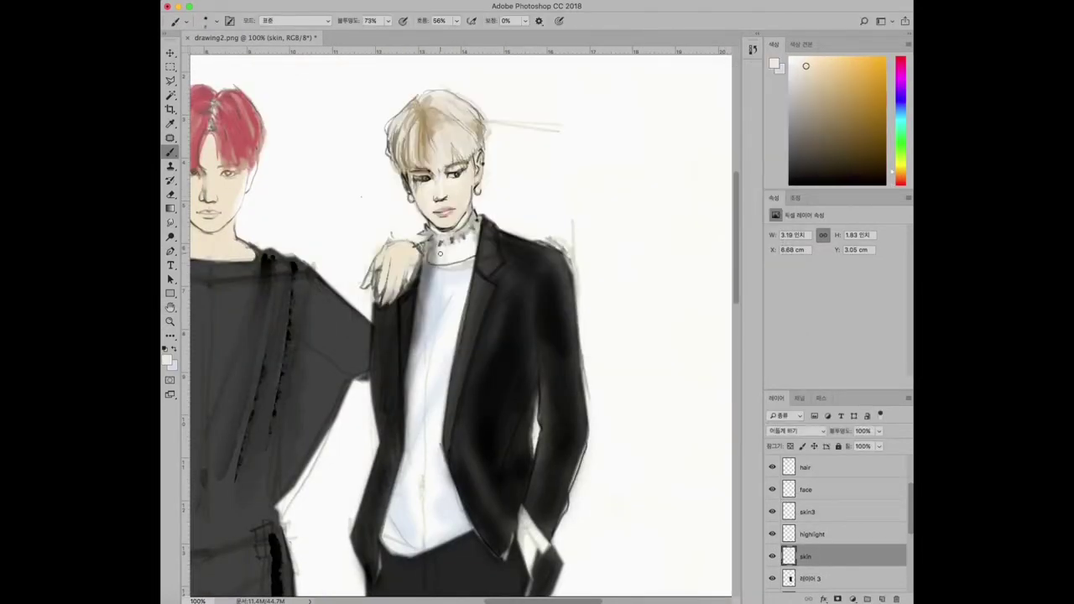
left_click(797, 431)
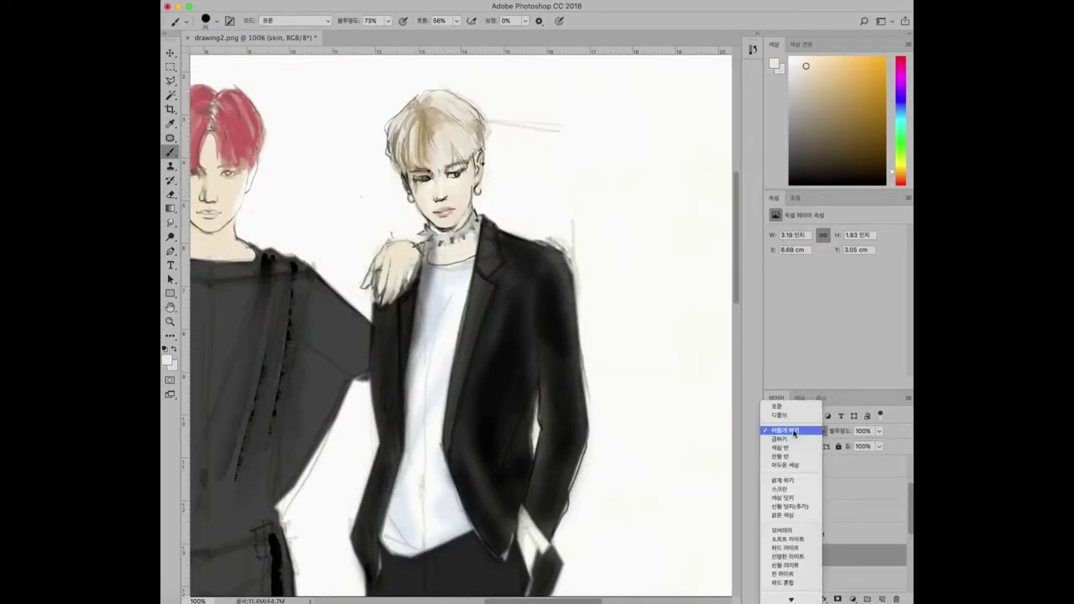
key("Escape")
key("e")
Lasso the right figure's outstretched leg and shoe on 레이어 0, rotate it -1.75° and move it closer to the other leg.
key("super+minus")
key("super+minus")
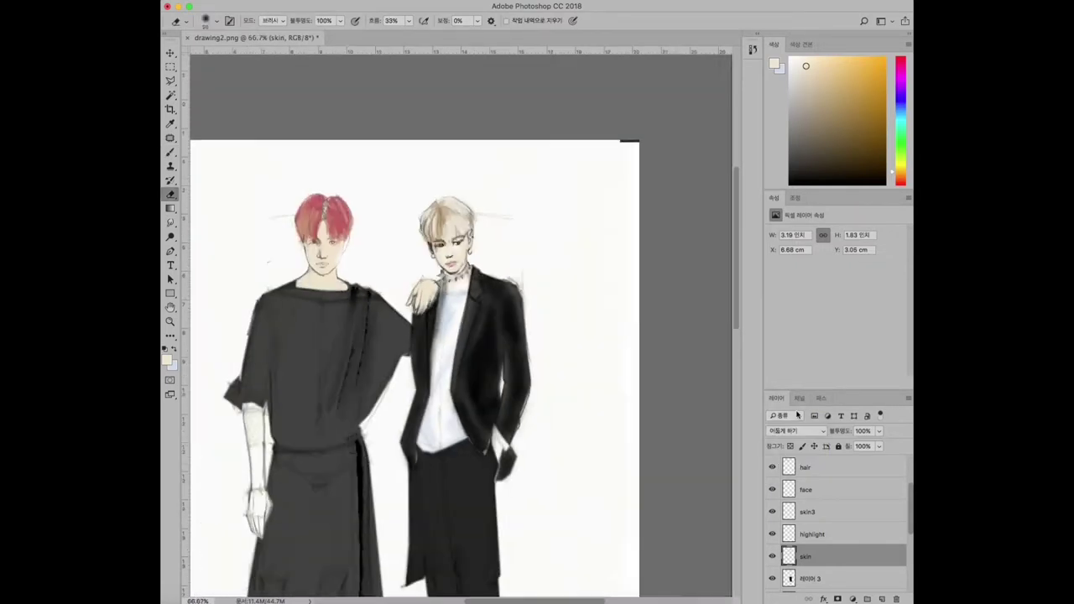
scroll(440, 504, "down", 5)
key("l")
mouse_move(432, 577)
left_mouse_down()
mouse_move(503, 514)
mouse_move(501, 501)
mouse_move(478, 488)
mouse_move(431, 544)
mouse_move(430, 570)
left_mouse_up()
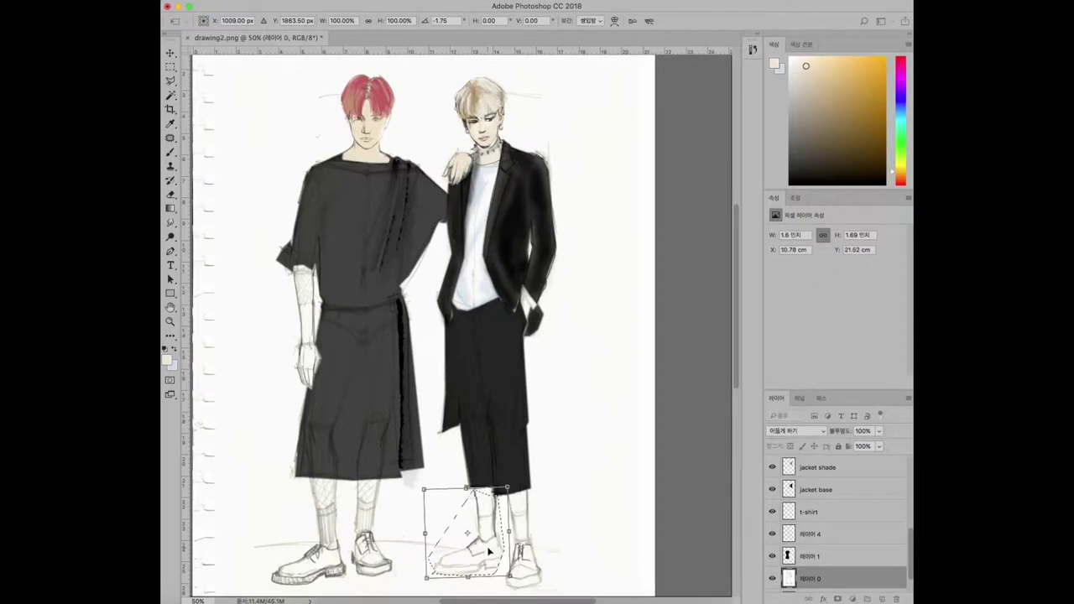
left_click_drag(530, 501, 520, 518)
left_click_drag(471, 555, 479, 559)
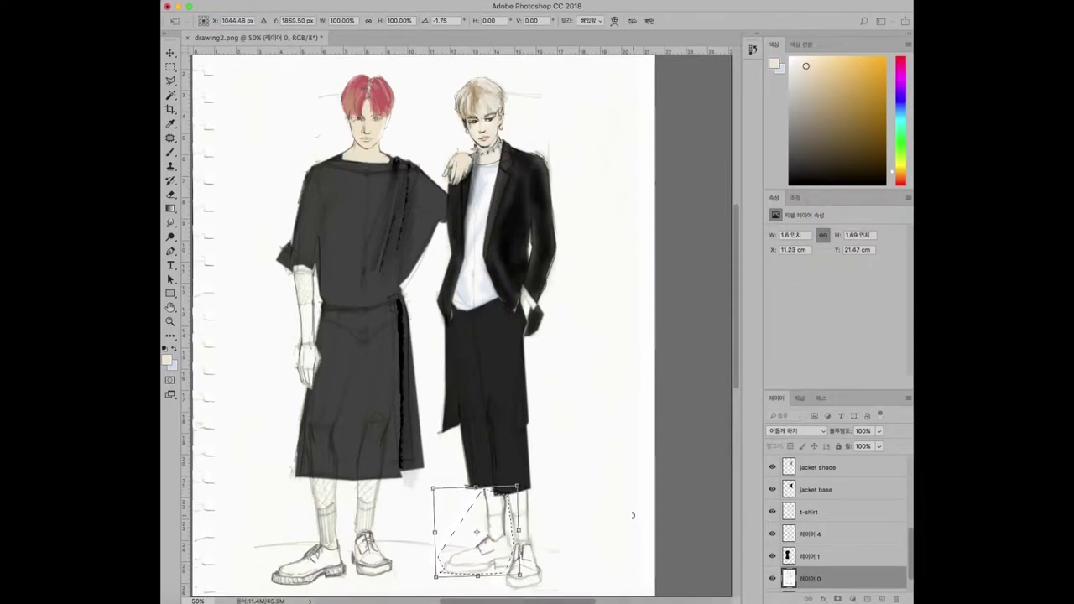
key("Return")
key("ctrl+d")
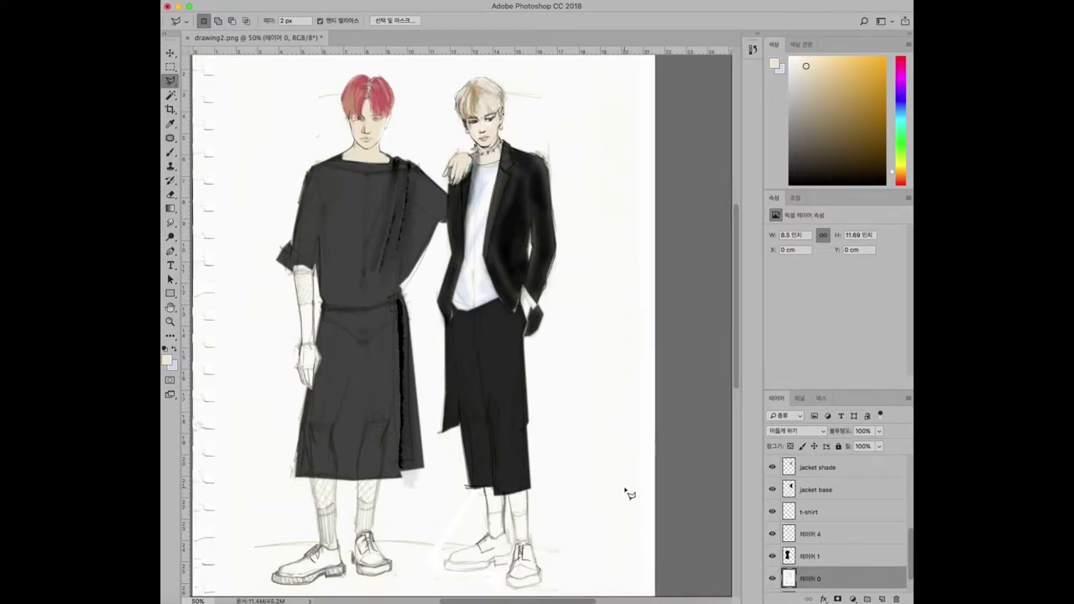
Paint the left figure's bare arm and both figures' legs in cream skin tone on a new layer above 레이어 0.
key("ctrl+shift+alt+n")
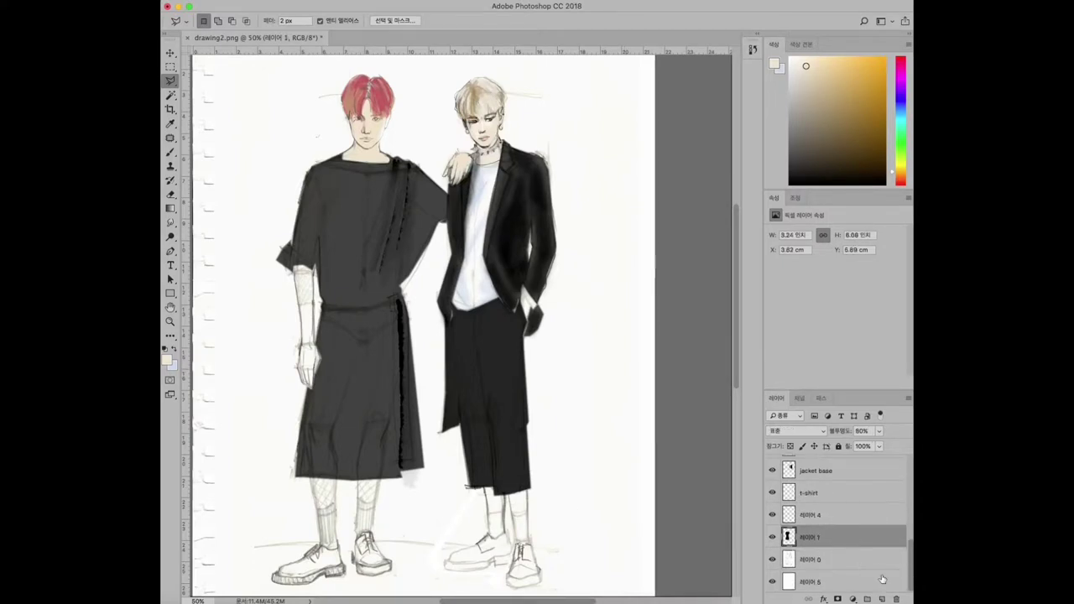
double_click(811, 559)
key("ctrl+z")
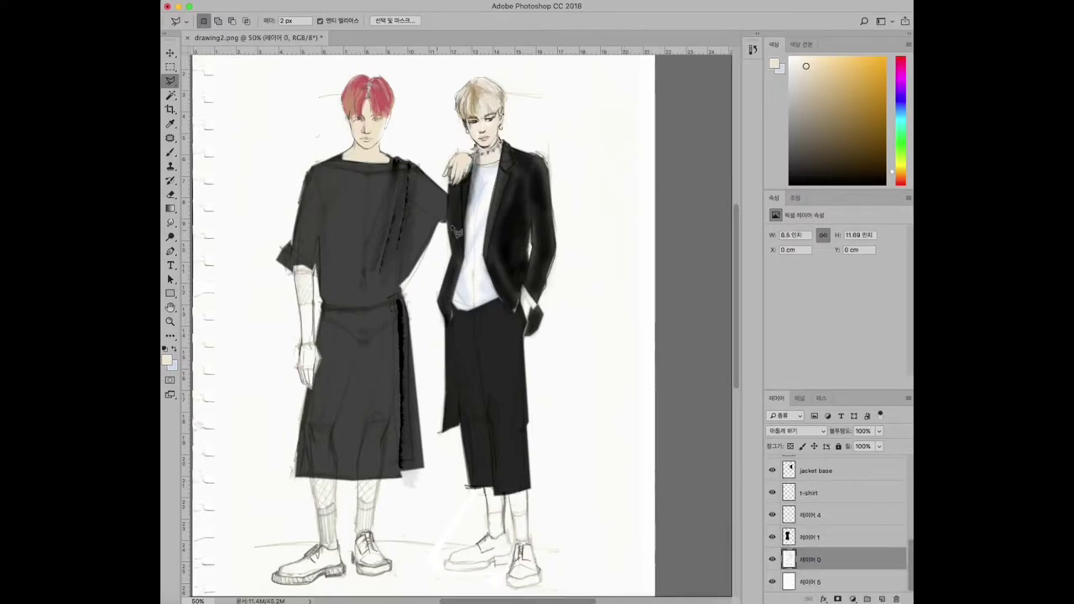
key("b")
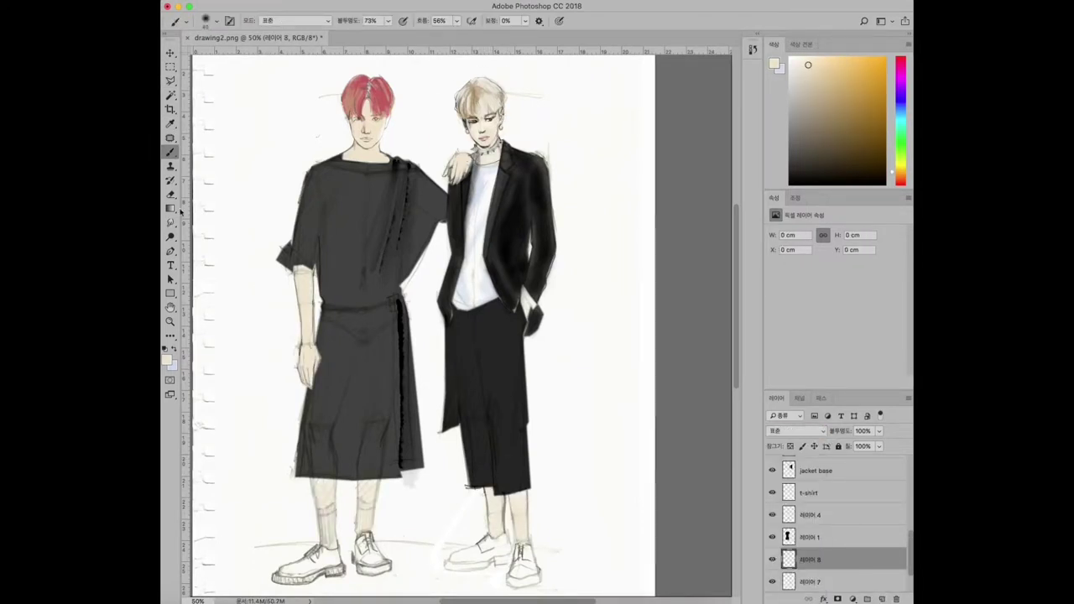
Choose a dark brown and shade both figures' legs and the left figure's arm on 레이어 8, erasing overflow beside the arm.
left_click(168, 357)
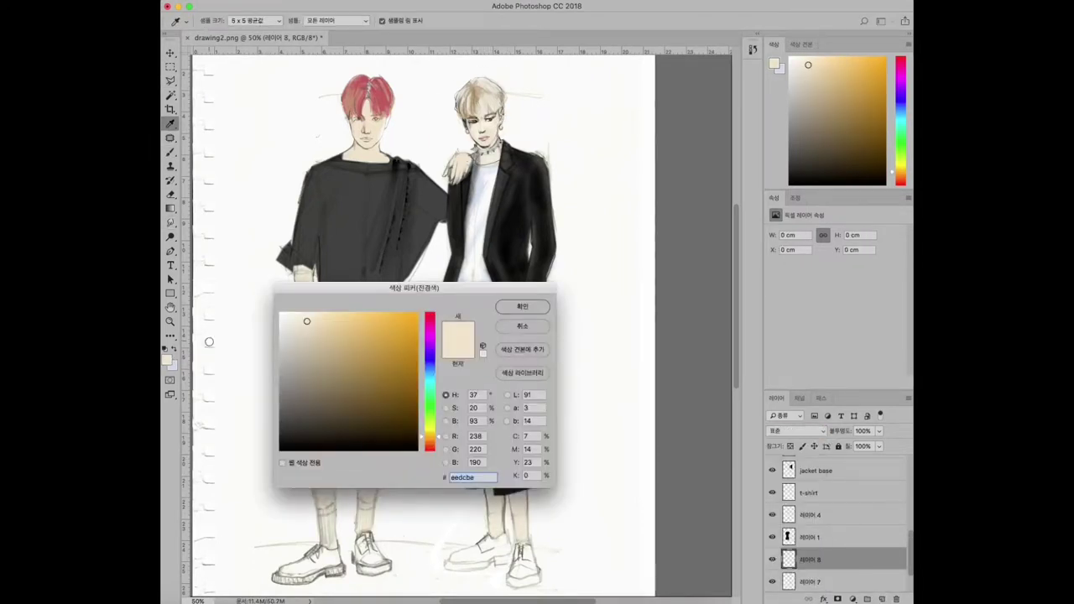
left_click(378, 434)
left_click(360, 412)
key("Return")
mouse_move(495, 530)
left_mouse_down()
mouse_move(495, 500)
mouse_move(502, 524)
mouse_move(514, 504)
mouse_move(519, 520)
mouse_move(511, 496)
mouse_move(483, 488)
left_mouse_up()
left_click_drag(349, 484, 339, 492)
left_click_drag(319, 419, 369, 537)
mouse_move(304, 348)
left_mouse_down()
mouse_move(295, 271)
mouse_move(295, 352)
left_mouse_up()
key("e")
mouse_move(302, 268)
left_mouse_down()
mouse_move(302, 344)
mouse_move(305, 246)
mouse_move(294, 348)
left_mouse_up()
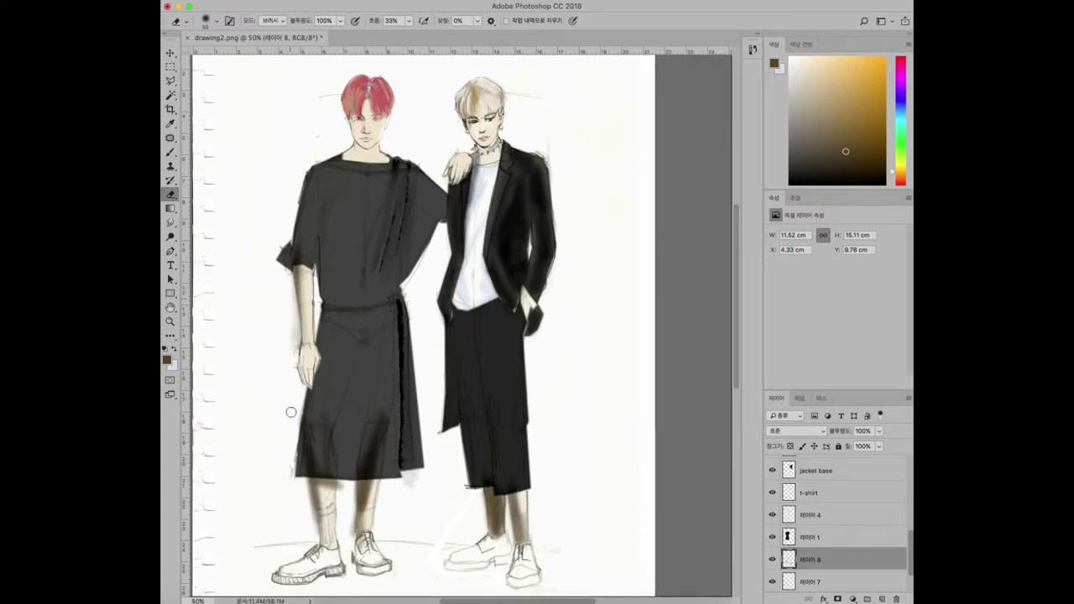
Shade the left figure's neck under the chin in dark brown on 레이어 8 and erase the excess.
key("b")
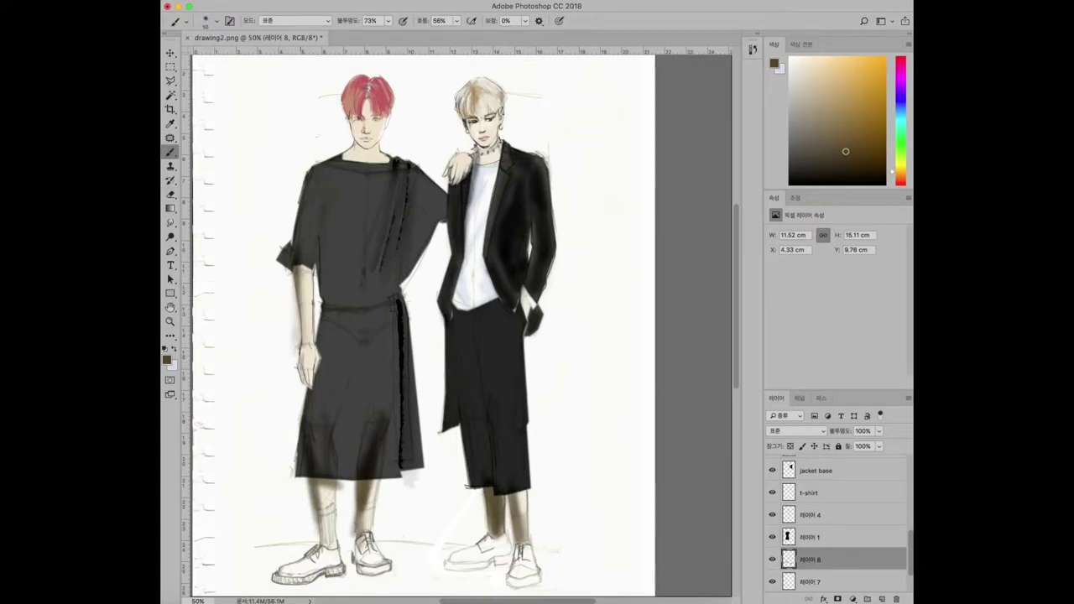
scroll(372, 126, "up", 3)
mouse_move(353, 167)
left_mouse_down()
mouse_move(323, 164)
mouse_move(356, 163)
mouse_move(319, 126)
left_mouse_up()
key("e")
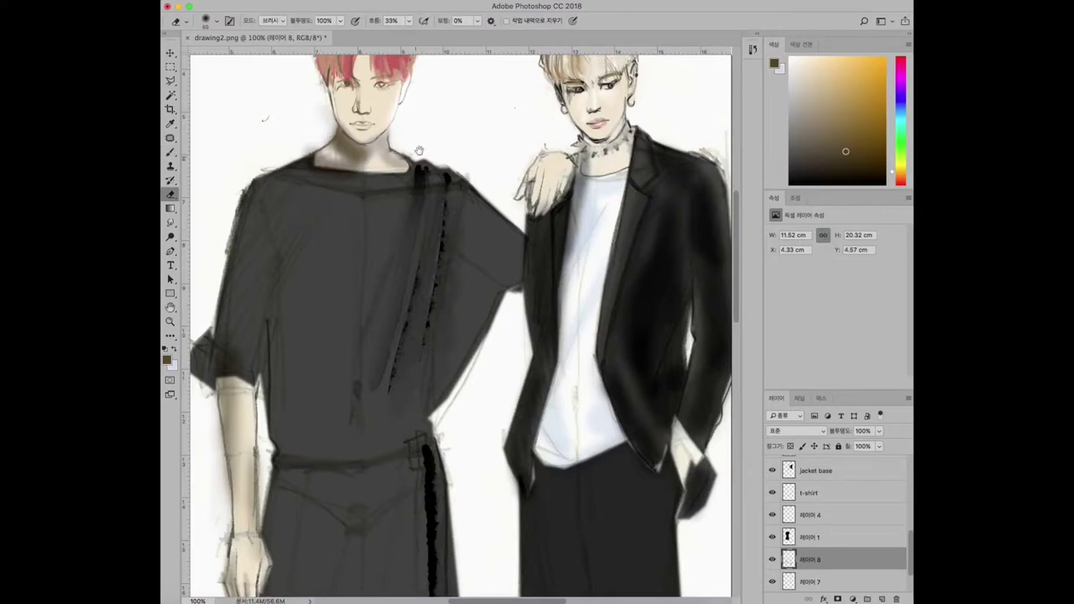
left_click_drag(382, 141, 375, 436)
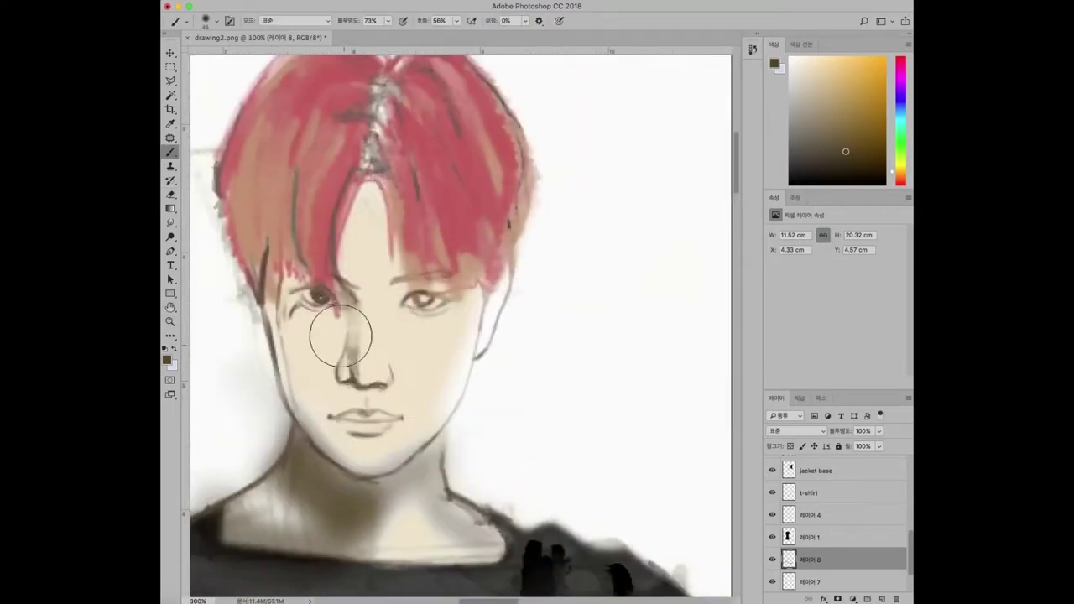
Shade the left figure's nose bridge, eye socket and shadowed cheek edge in dark brown on 레이어 8.
key("b")
scroll(370, 425, "up", 5)
mouse_move(299, 299)
left_mouse_down()
mouse_move(288, 319)
mouse_move(329, 311)
mouse_move(291, 304)
mouse_move(277, 328)
left_mouse_up()
right_click(281, 311)
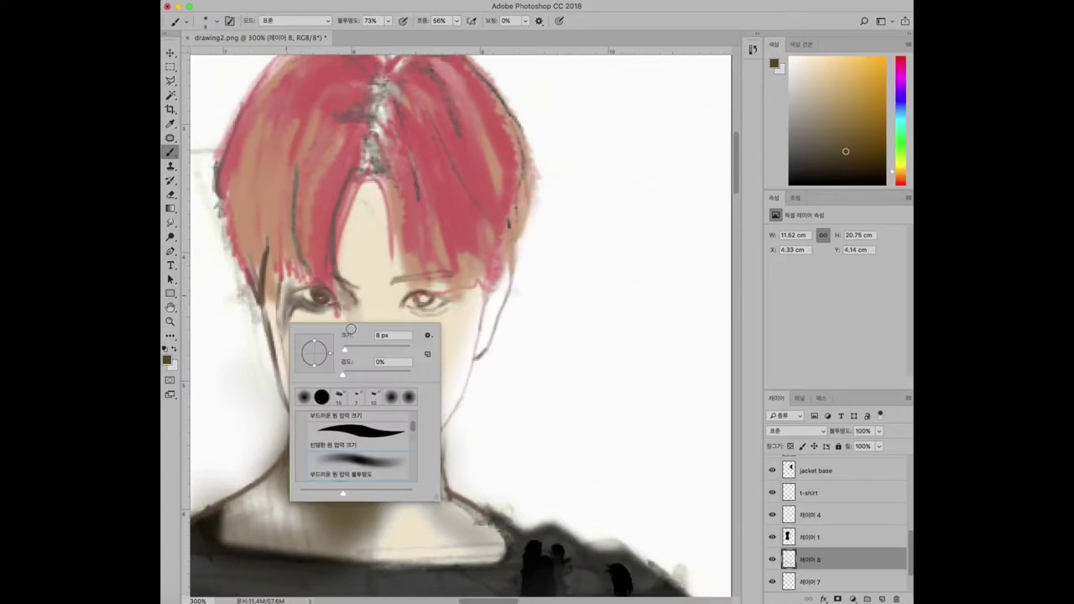
key("Escape")
mouse_move(281, 408)
left_mouse_down()
mouse_move(289, 306)
mouse_move(323, 420)
mouse_move(260, 268)
left_mouse_up()
key("e")
Paint dark brown shadow strands along the shadowed outer side of the left figure's red hair.
key("b")
left_click_drag(244, 197, 260, 292)
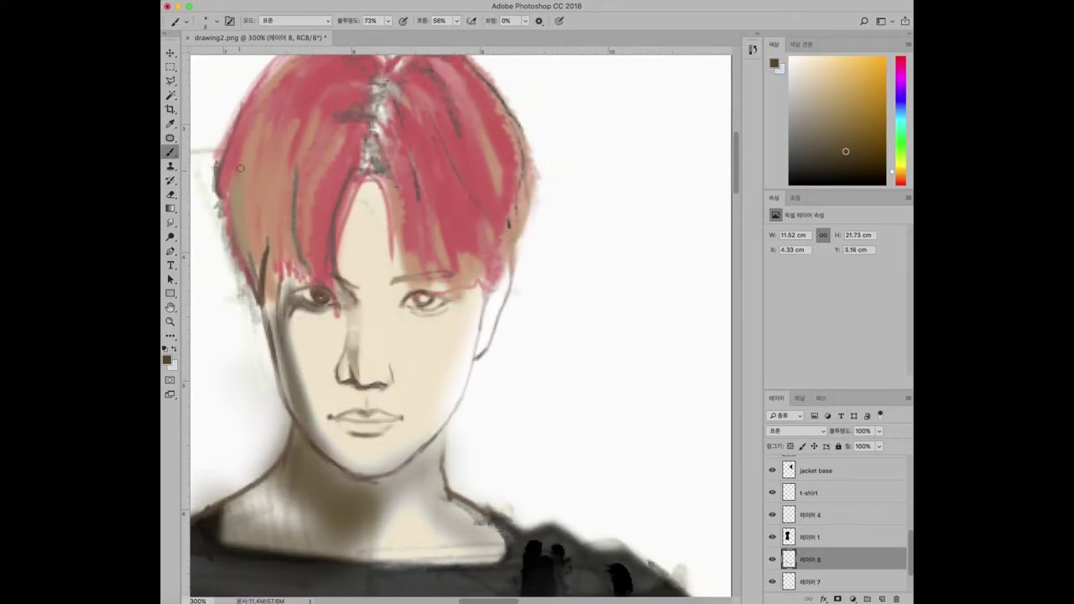
left_click_drag(240, 167, 233, 252)
Darken the left figure's outer hair strands and shade his inner eye corner in a dark grey-brown sampled from the neck.
scroll(240, 251, "left", 5)
scroll(240, 252, "down", 2)
left_click(166, 359)
left_click(518, 308)
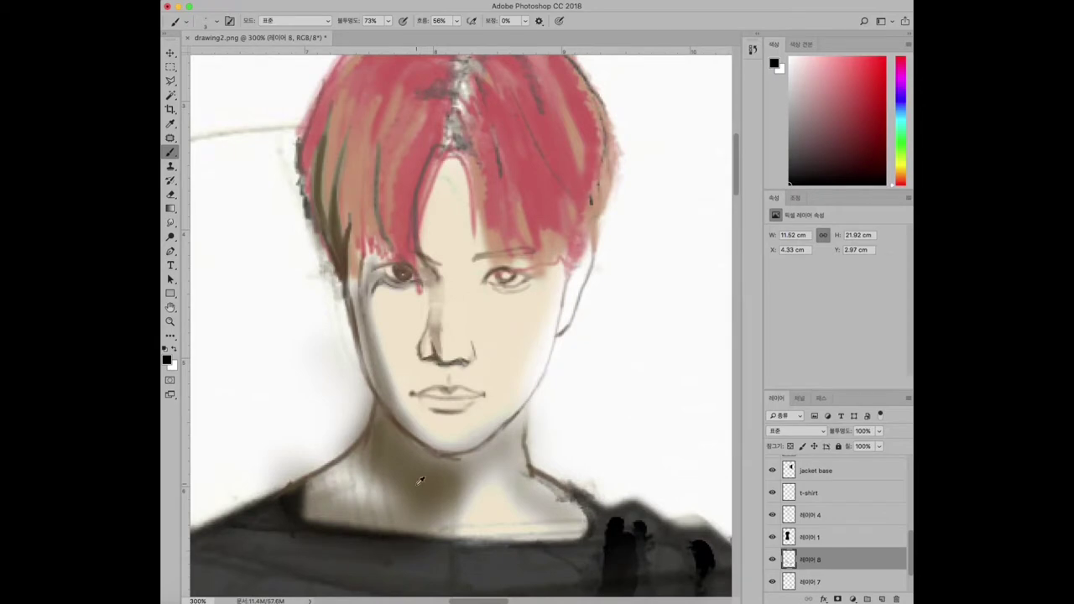
left_click(215, 23)
double_click(199, 103)
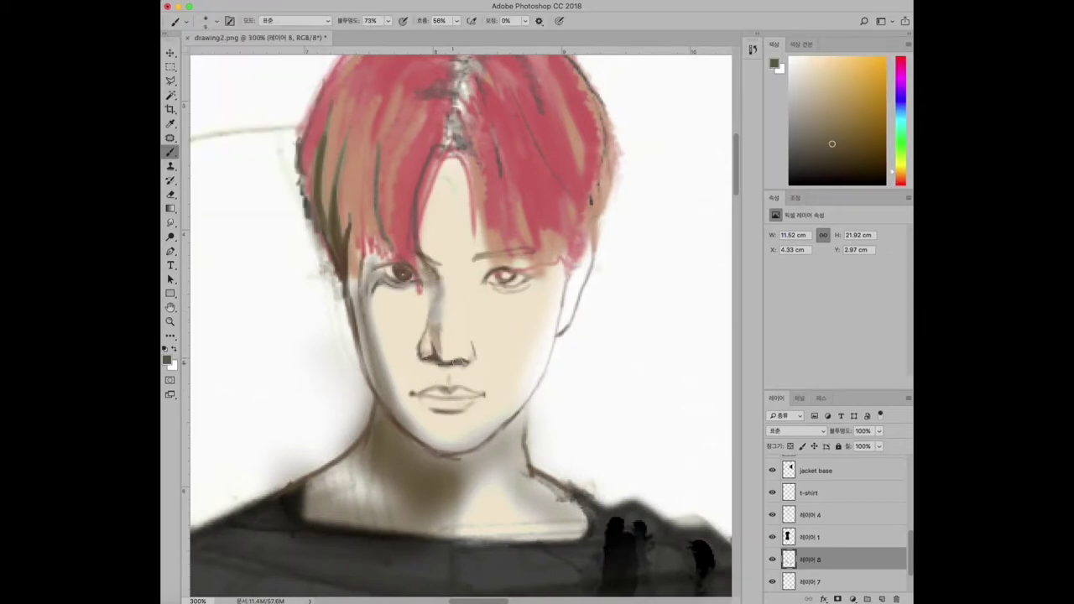
left_click_drag(439, 149, 435, 97)
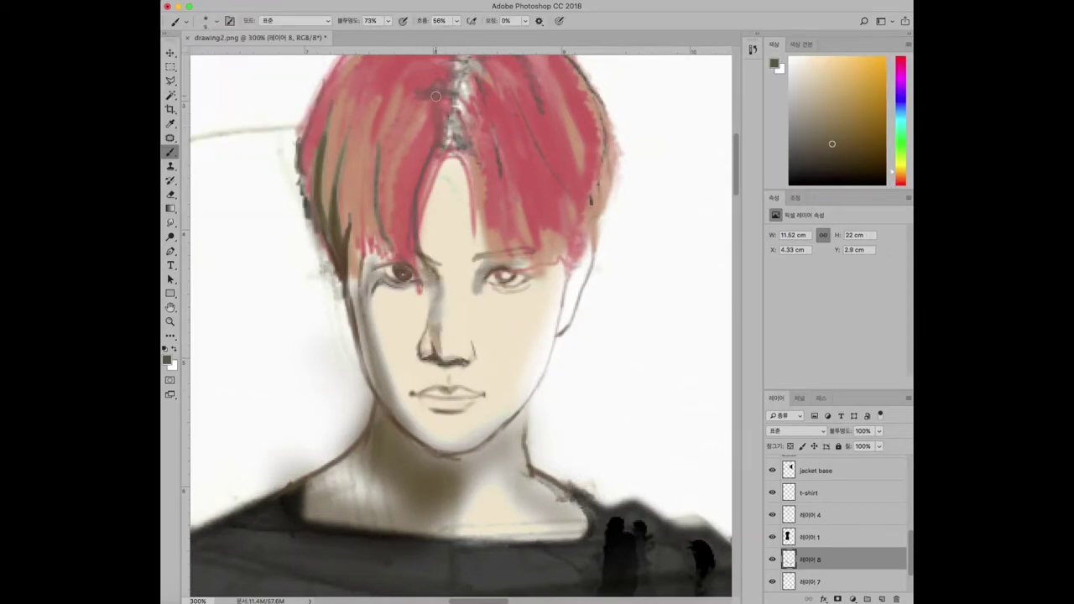
Paint the left figure's hair roots around the centre parting black.
key("super+1")
key("d")
mouse_move(460, 234)
left_mouse_down()
mouse_move(467, 261)
mouse_move(482, 231)
mouse_move(462, 255)
mouse_move(488, 241)
mouse_move(456, 253)
mouse_move(444, 222)
left_mouse_up()
key("z")
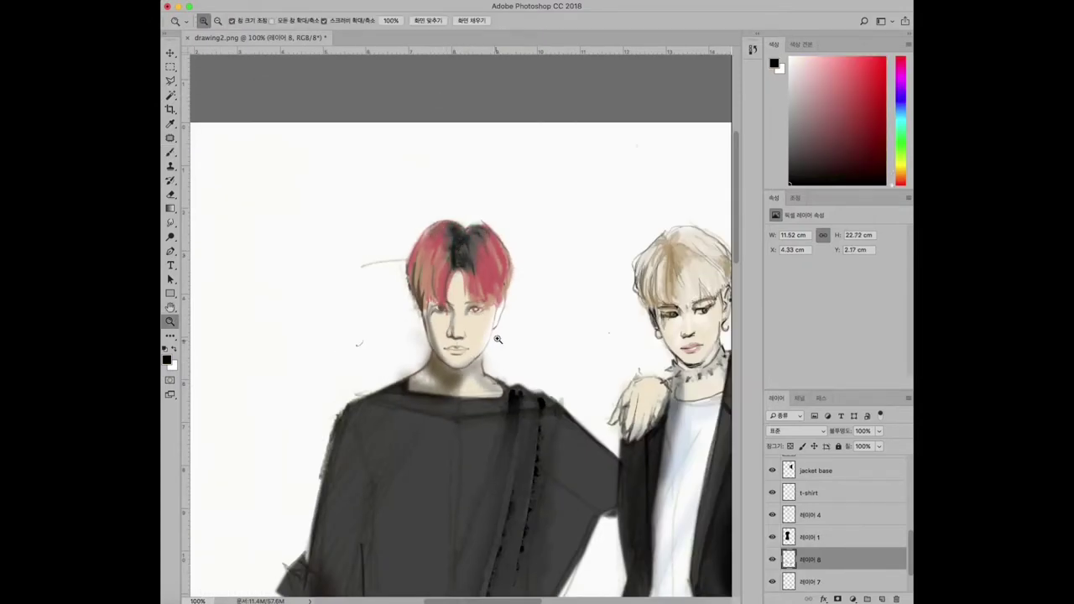
Darken the underside of the left figure's chin in black where the jaw meets the neck.
left_click_drag(493, 383, 503, 383)
key("b")
mouse_move(407, 352)
left_mouse_down()
mouse_move(436, 335)
mouse_move(365, 338)
mouse_move(331, 306)
mouse_move(462, 364)
left_mouse_up()
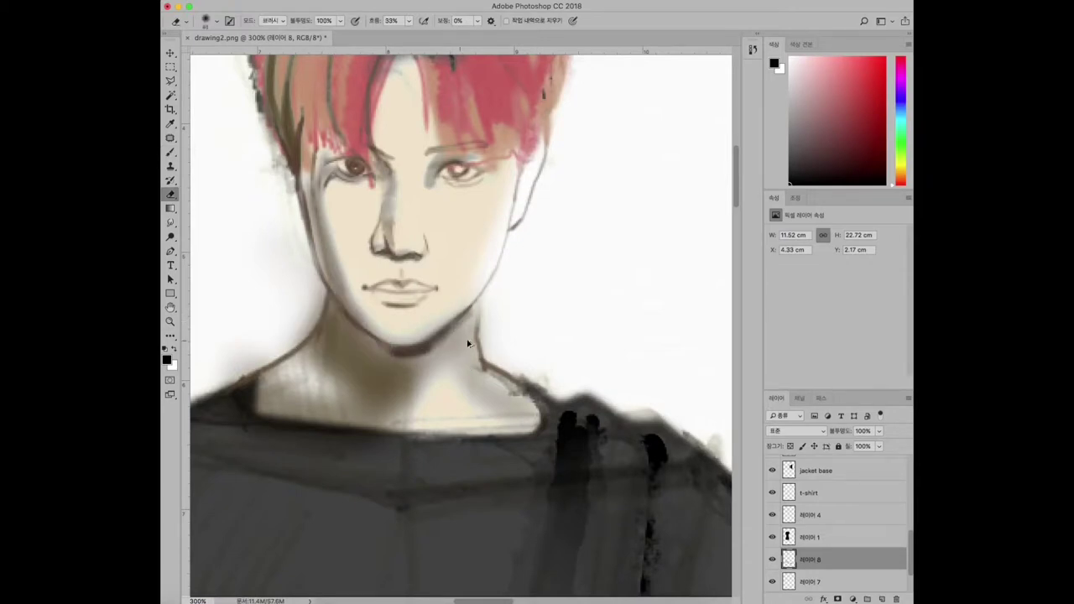
key("super+minus")
key("super+minus")
key("super+minus")
key("super+minus")
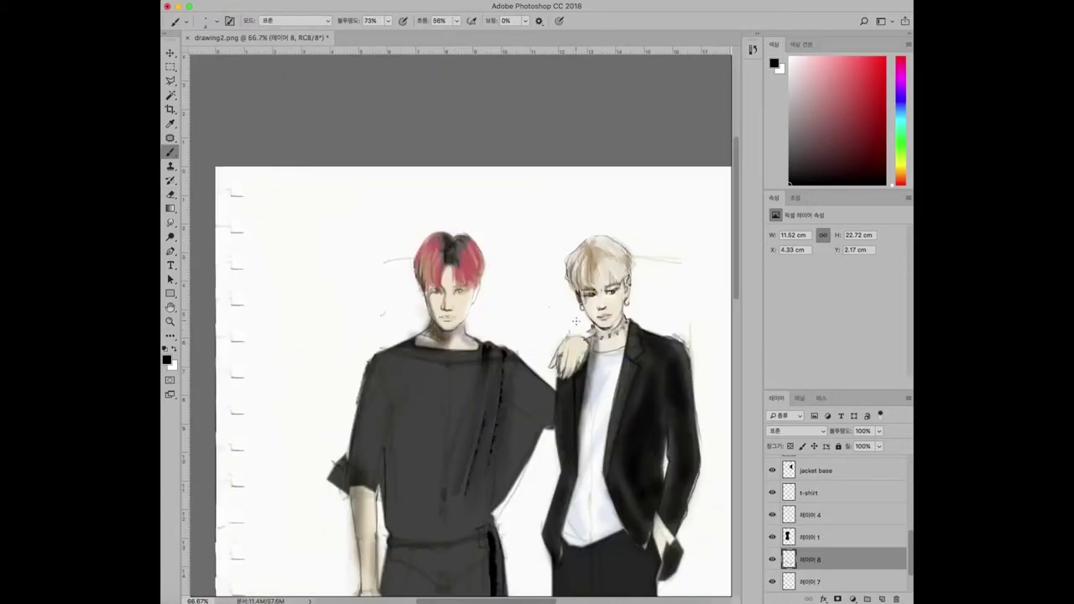
Sample a grey-brown and add soft shading beside the right figure's neck with a soft brush.
key("super+plus")
left_click(276, 251, "alt")
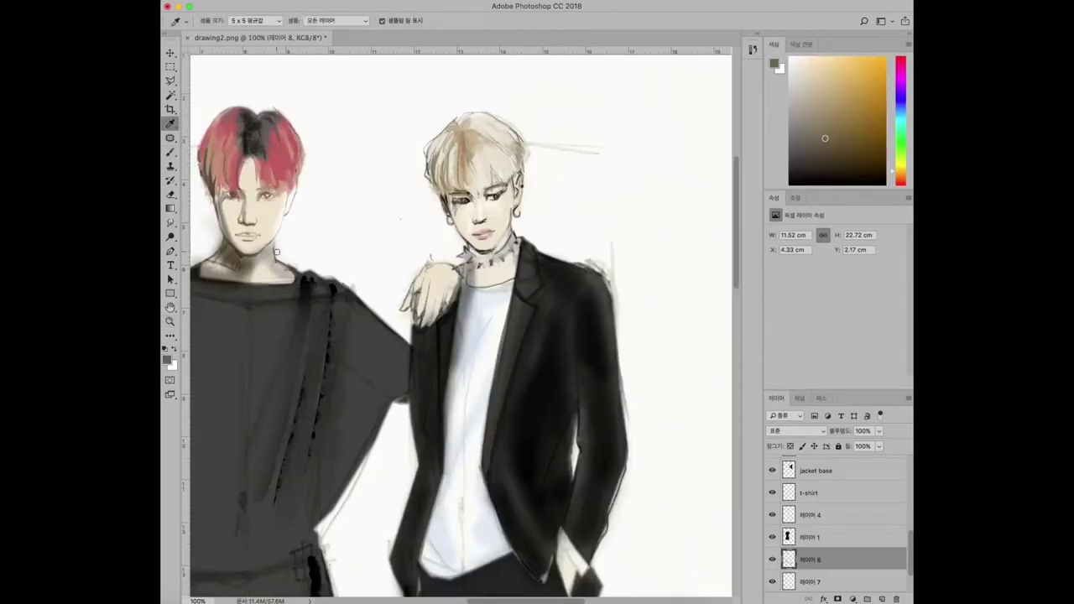
right_click(451, 219)
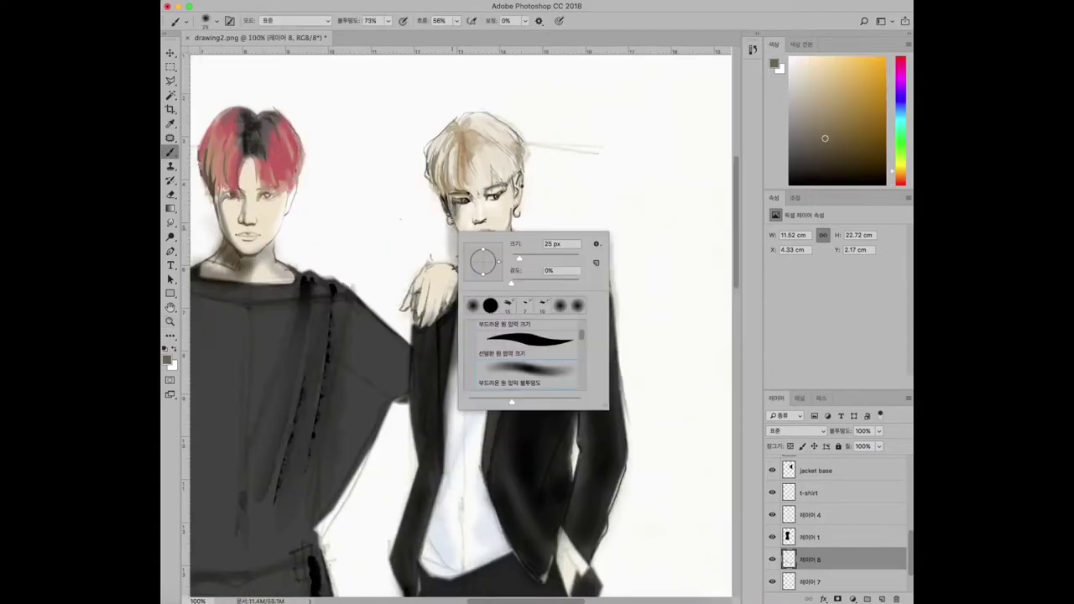
key("Escape")
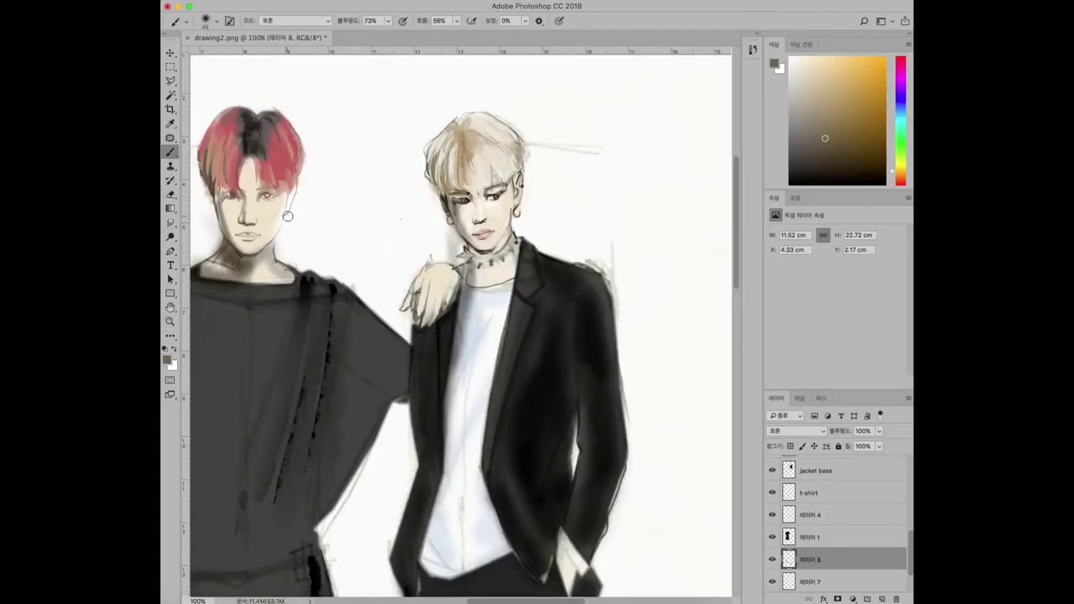
Paint a soft pale blue-grey tint on the background beside the left figure's ear and neck.
key("e")
key("x")
key("h")
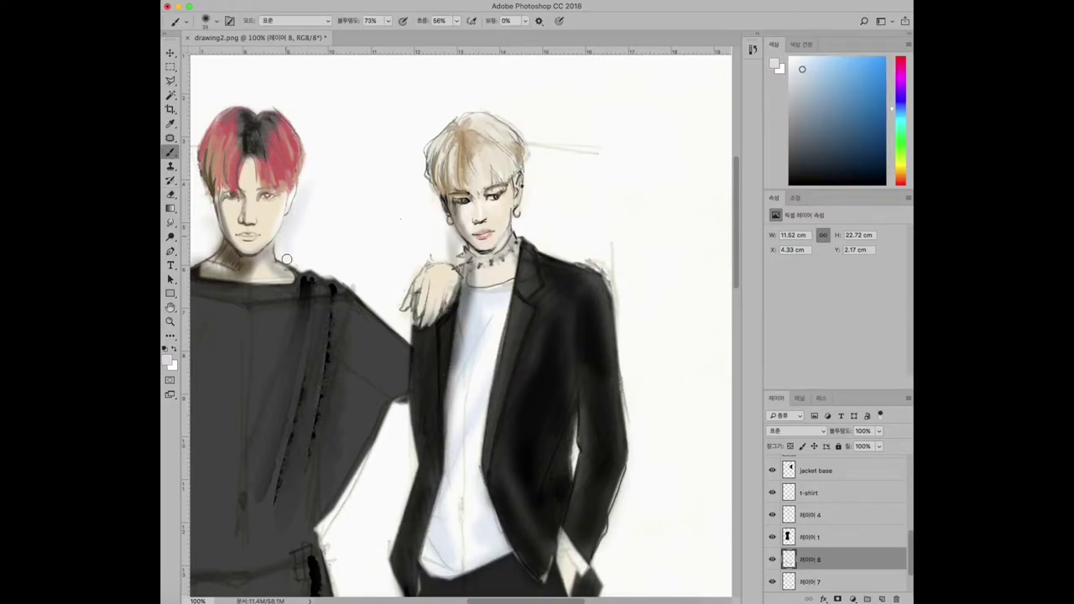
key("super+minus")
key("super+minus")
scroll(499, 372, "down", 5)
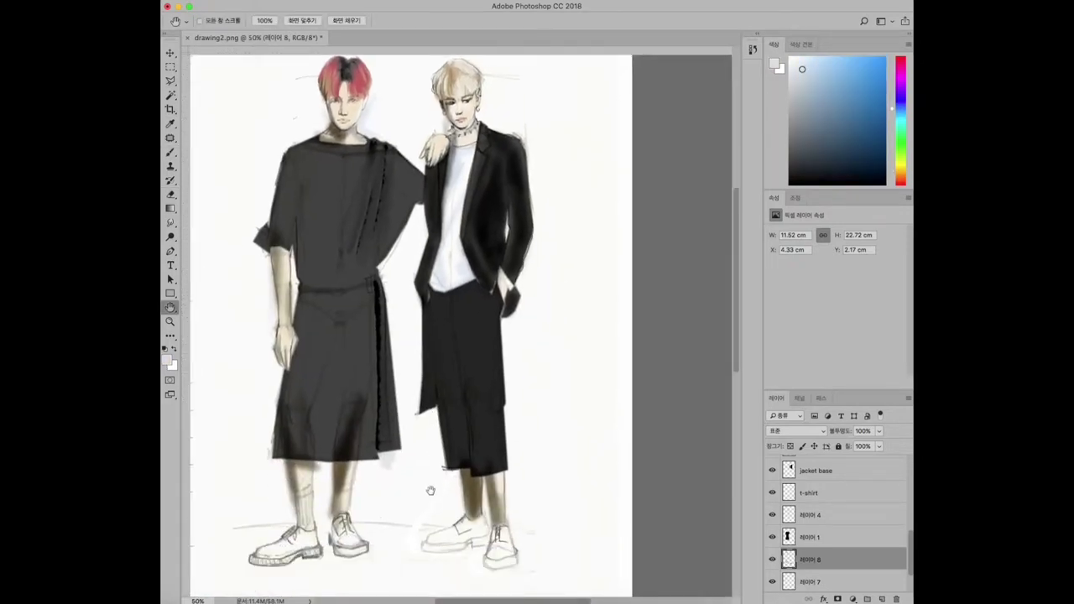
On a new layer named shoes, colour both figures' shoes dark grey with the black brush, raising its opacity to 100%.
mouse_move(289, 530)
left_mouse_down()
mouse_move(257, 539)
mouse_move(307, 524)
mouse_move(322, 547)
left_mouse_up()
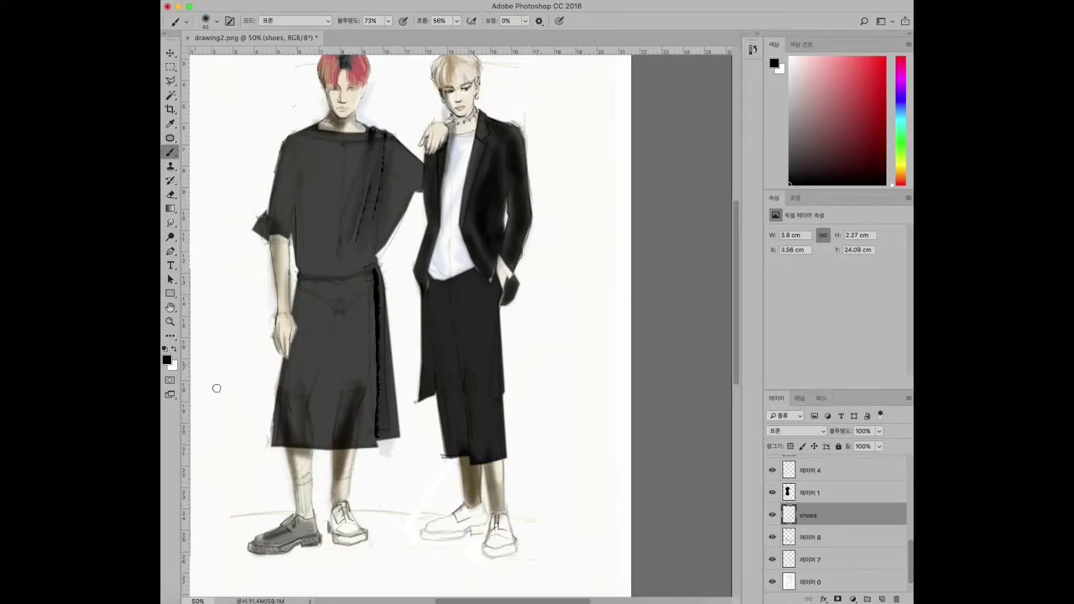
left_click_drag(332, 510, 369, 545)
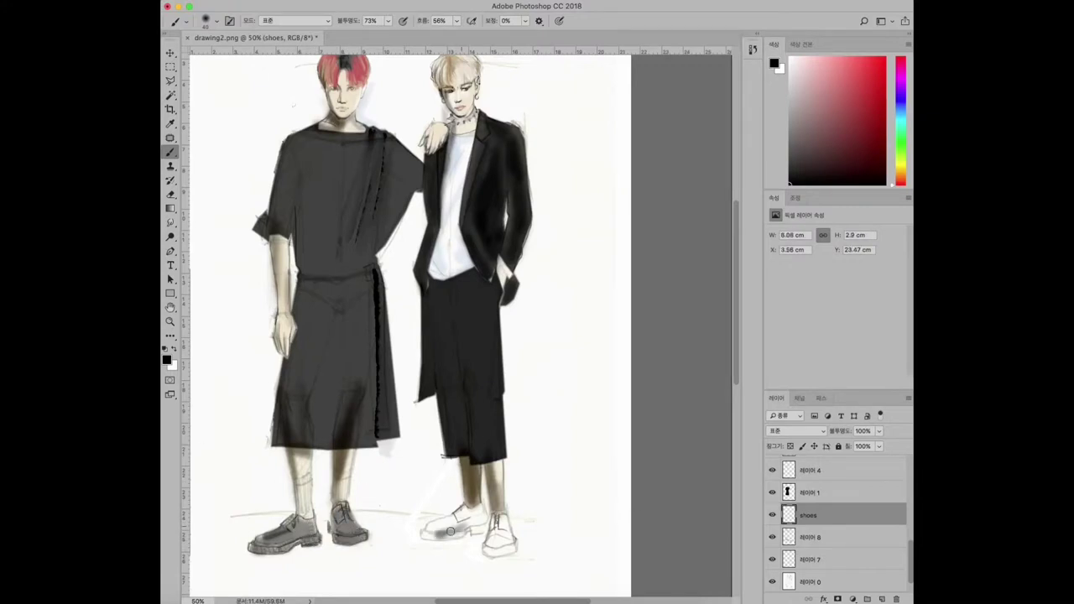
mouse_move(433, 535)
left_mouse_down()
mouse_move(485, 509)
mouse_move(500, 515)
left_mouse_up()
key("0")
mouse_move(485, 556)
left_mouse_down()
mouse_move(516, 537)
mouse_move(512, 547)
left_mouse_up()
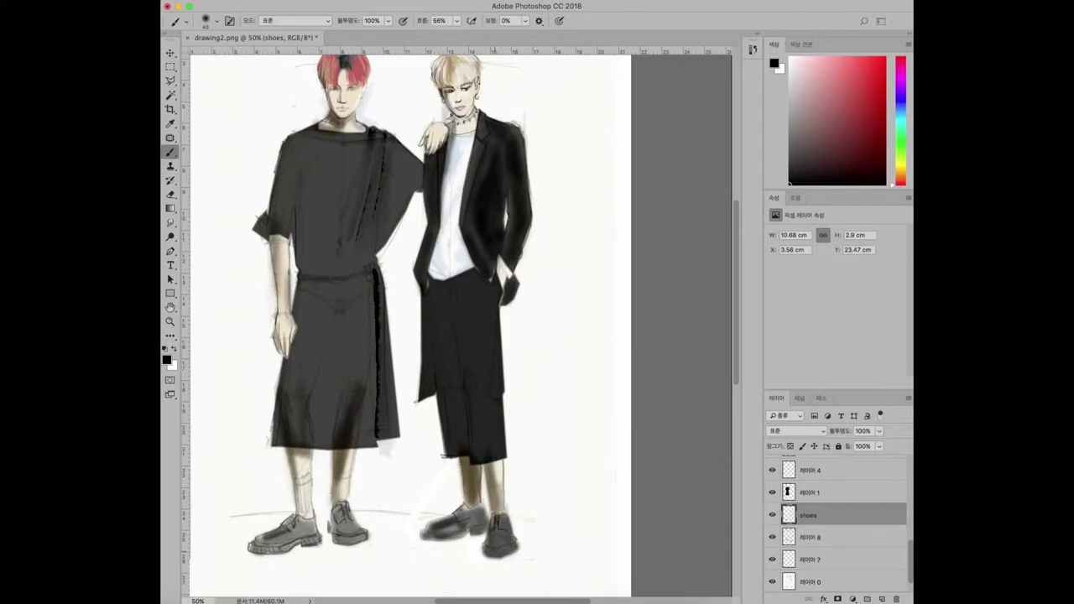
Set the shoes layer's blend mode to 어둡게 하기 (Darken) and deepen the shading on all four shoes in black.
left_click(795, 430)
left_click(792, 467)
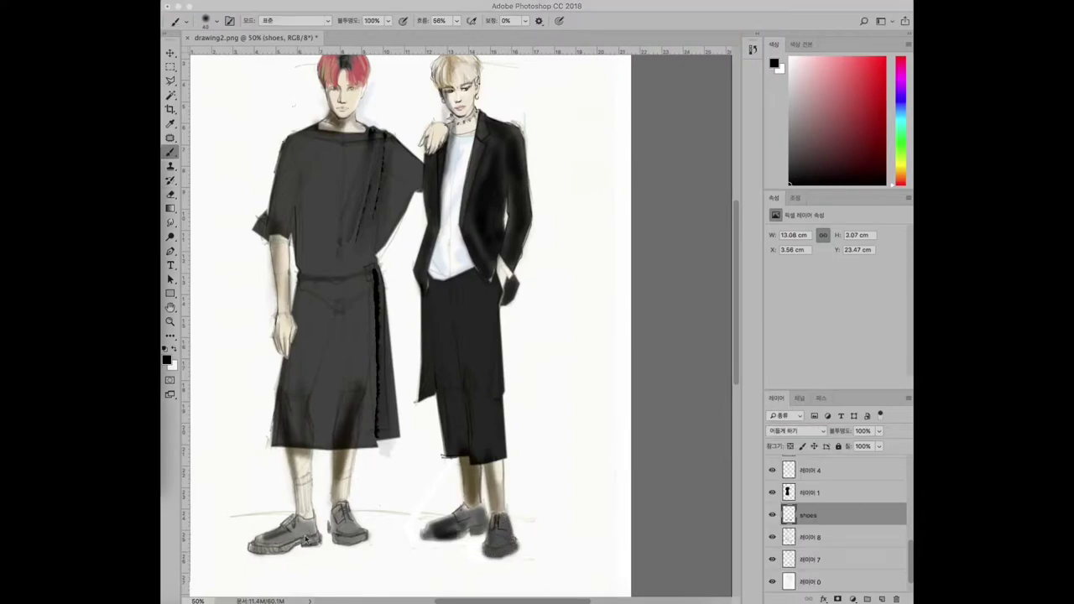
left_click_drag(307, 539, 257, 549)
left_click_drag(344, 508, 360, 541)
mouse_move(428, 530)
left_mouse_down()
mouse_move(486, 536)
mouse_move(507, 498)
left_mouse_up()
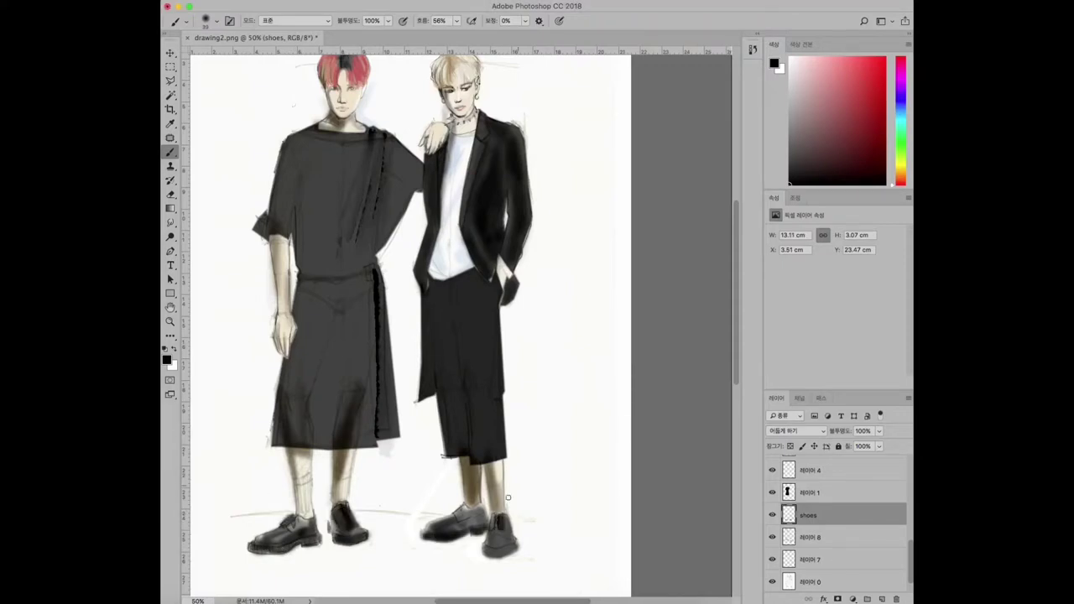
left_click_drag(513, 541, 485, 551)
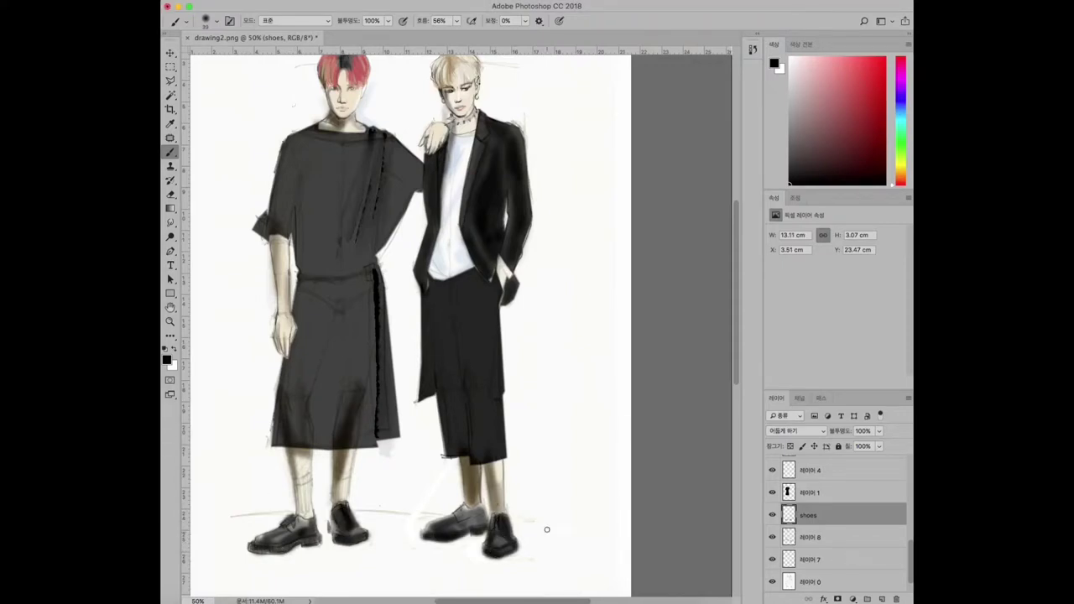
Create a layer named socks and paint the left figure's first sock black above the shoe.
left_click(882, 599)
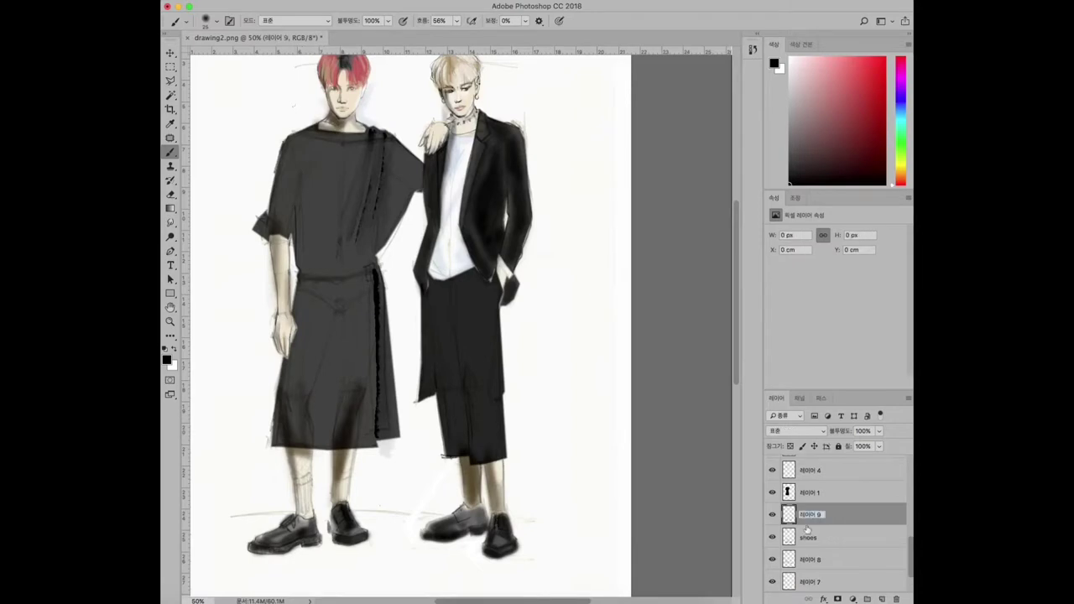
double_click(807, 515)
type("socks")
key("Return")
scroll(390, 411, "up", 2)
mouse_move(275, 461)
left_mouse_down()
mouse_move(280, 508)
mouse_move(290, 447)
mouse_move(288, 508)
mouse_move(302, 453)
mouse_move(277, 520)
left_mouse_up()
key("ctrl+z")
mouse_move(277, 520)
left_mouse_down()
mouse_move(295, 494)
mouse_move(289, 530)
left_mouse_up()
left_click_drag(273, 476, 280, 516)
Outline the left figure's socks with the Lasso and fill them with black on a separate layer at 54% opacity.
key("l")
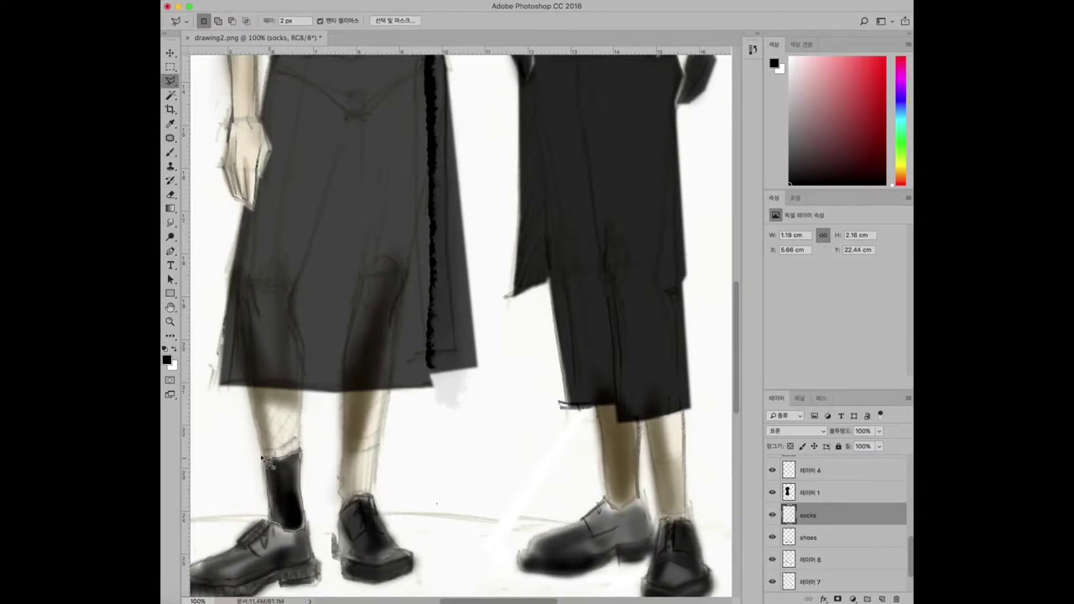
key("ctrl+j")
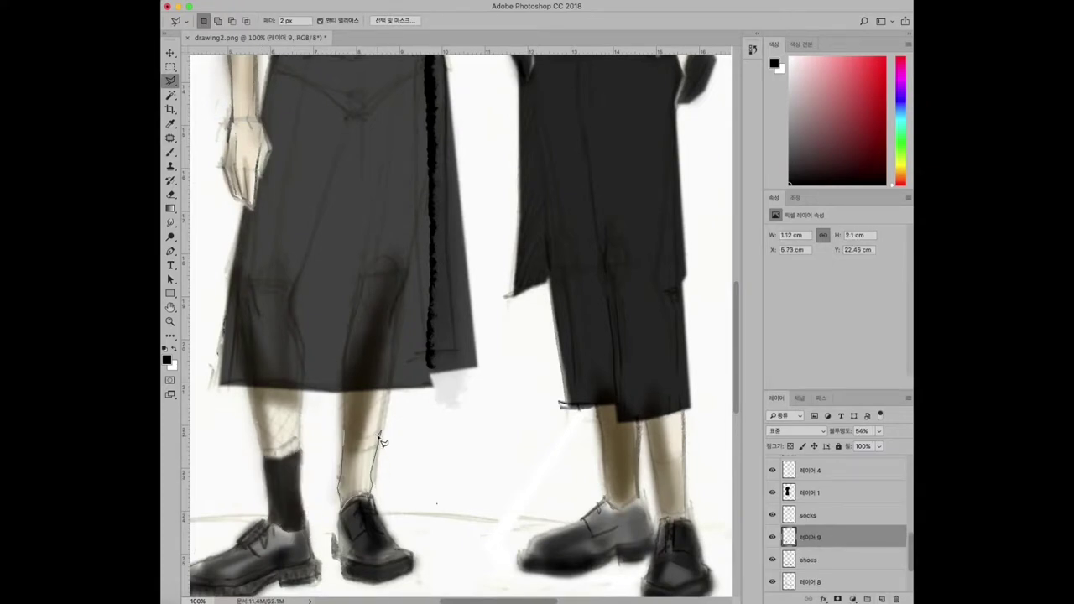
double_click(356, 453)
key("alt+BackSpace")
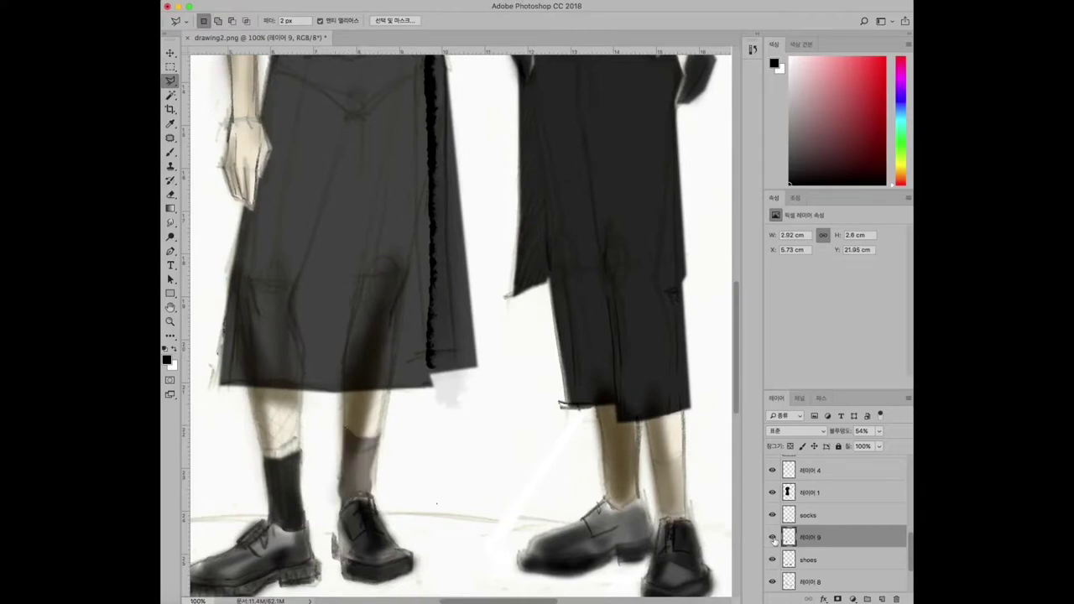
Set the socks layer to 79% opacity, test clipping it to 레이어 9, and shade the left figure's second sock in black.
left_click(831, 514)
key("b")
key("ctrl+alt+g")
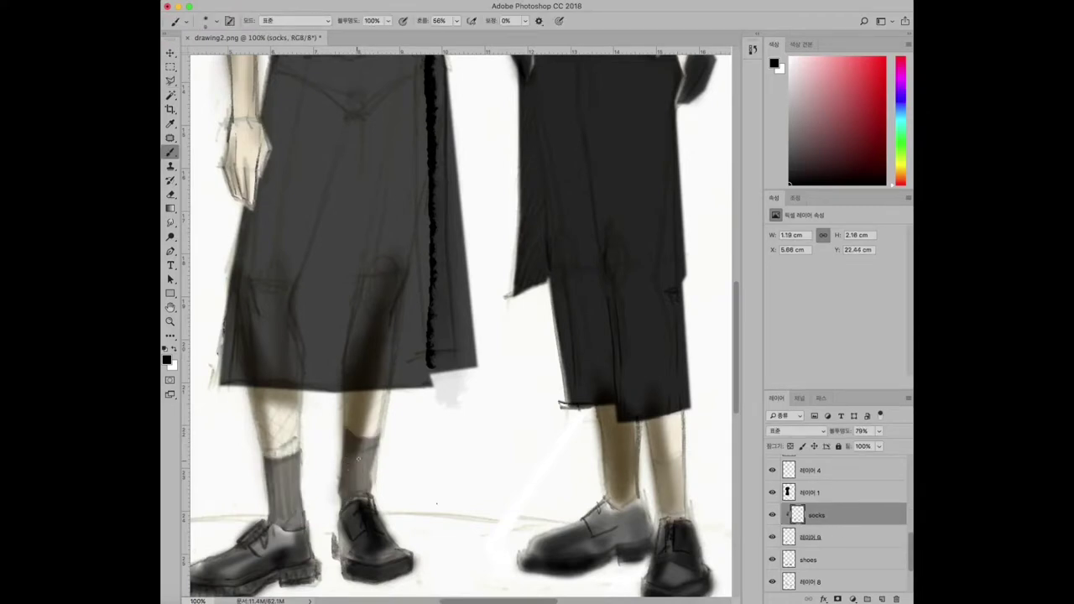
left_click(835, 526, "alt")
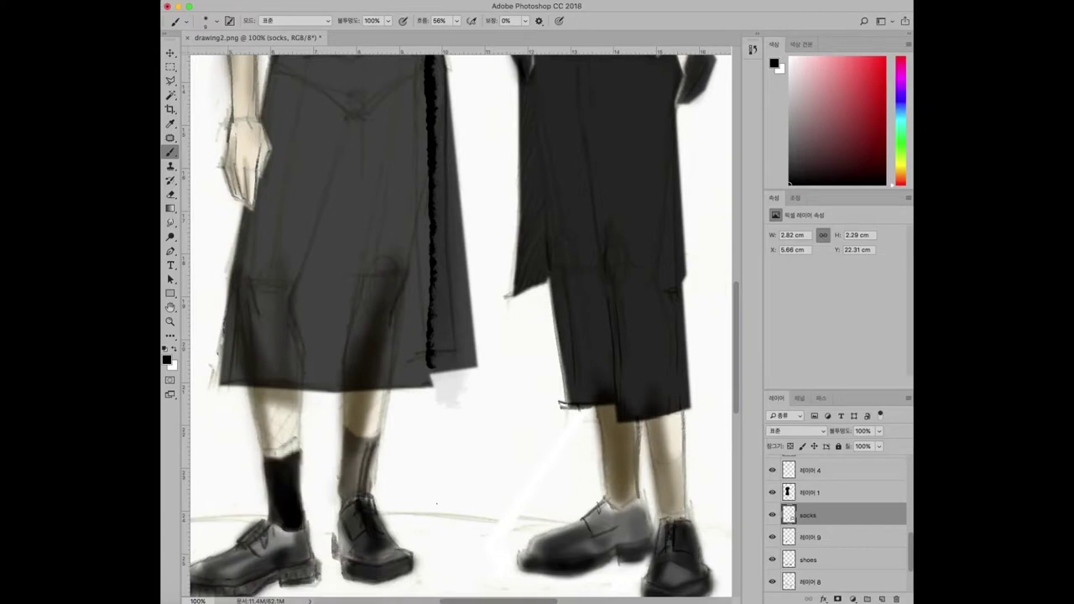
left_click(836, 526, "alt")
left_click(817, 525, "alt")
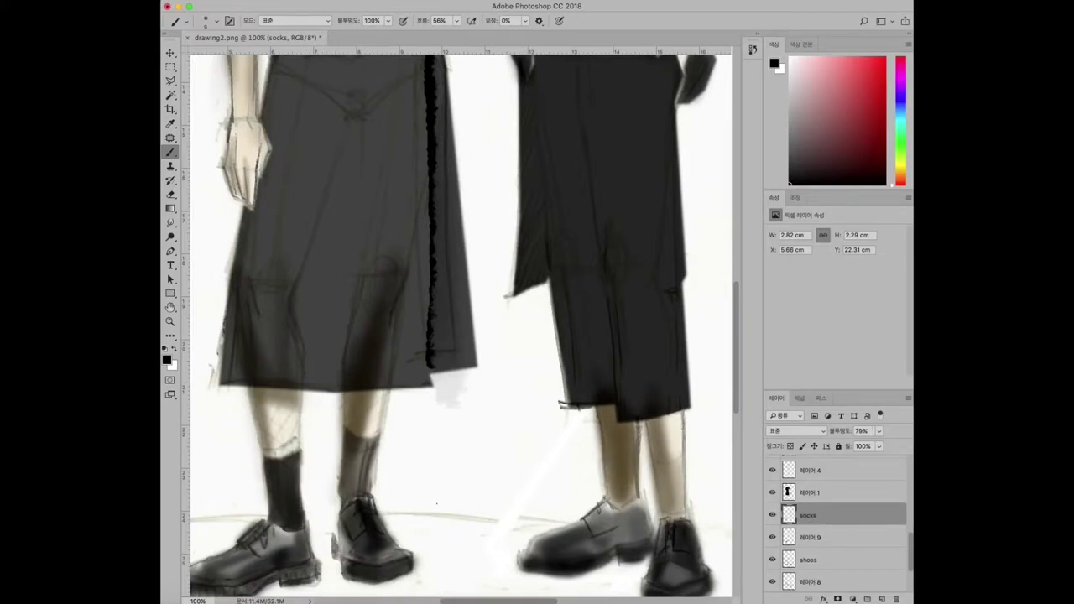
mouse_move(361, 495)
left_mouse_down()
mouse_move(366, 447)
mouse_move(356, 499)
mouse_move(345, 464)
left_mouse_up()
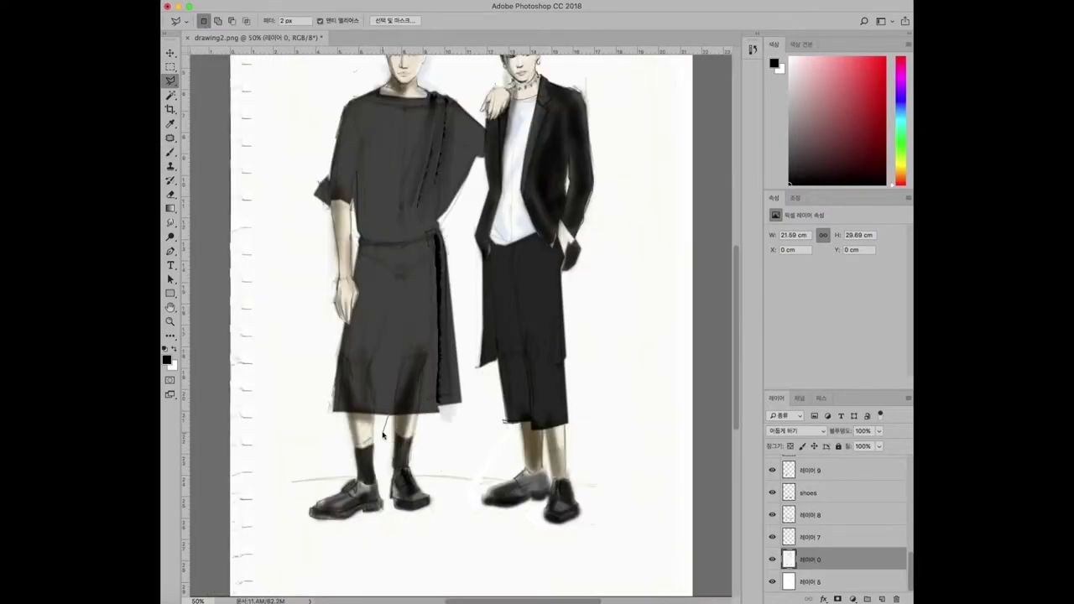
Set 레이어 0 to the 어둡게 하기 (Darken) blend mode and check the hair layers by toggling their visibility.
scroll(357, 420, "up", 10)
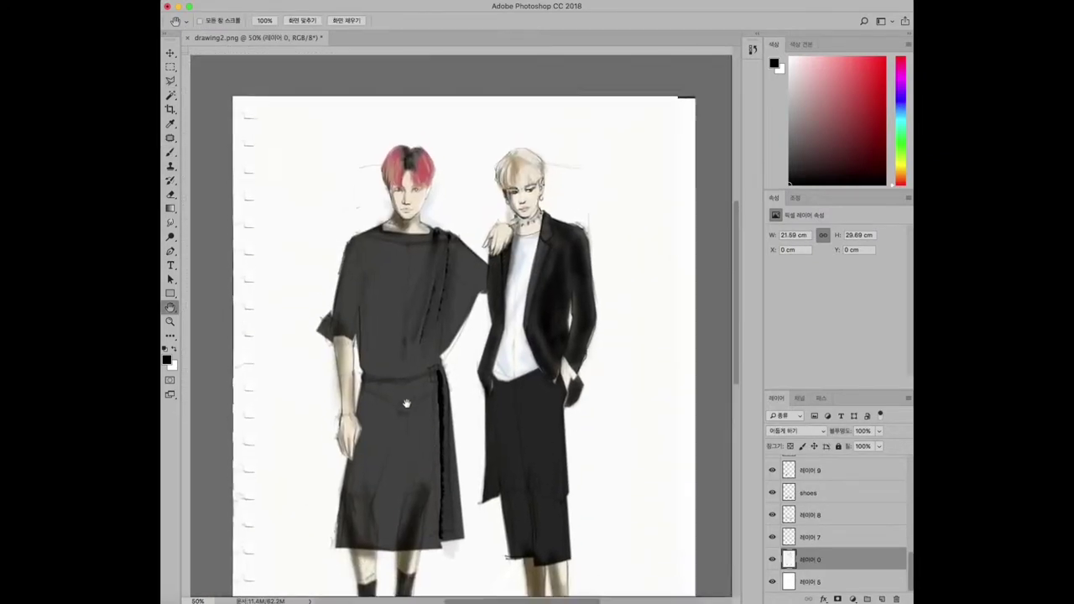
key("h")
key("z")
left_click(394, 172)
scroll(830, 520, "up", 3)
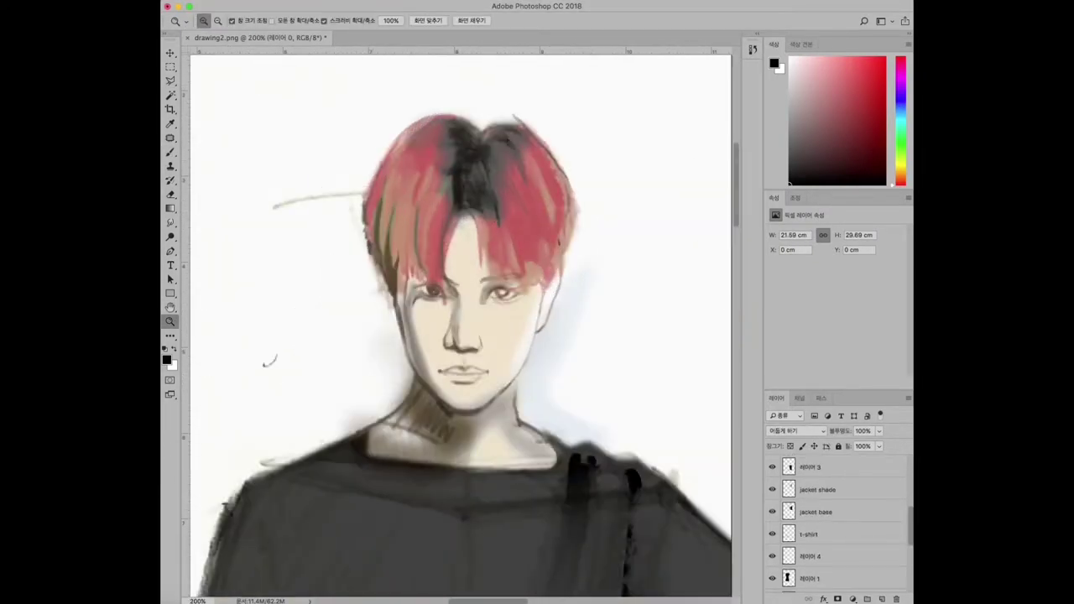
scroll(777, 494, "up", 3)
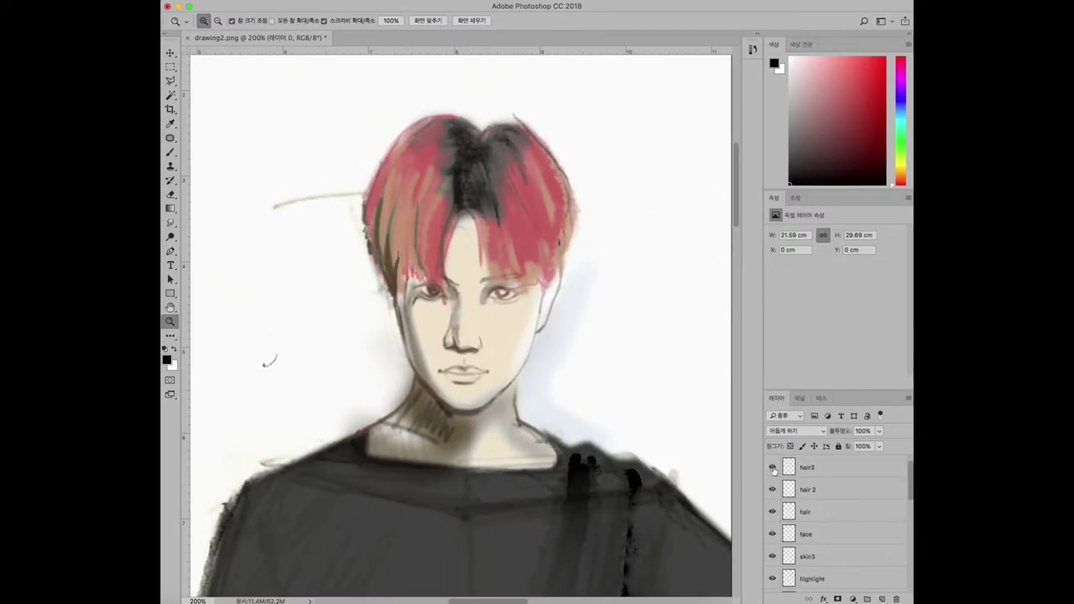
left_click(775, 489)
left_click(775, 511)
left_click(776, 493)
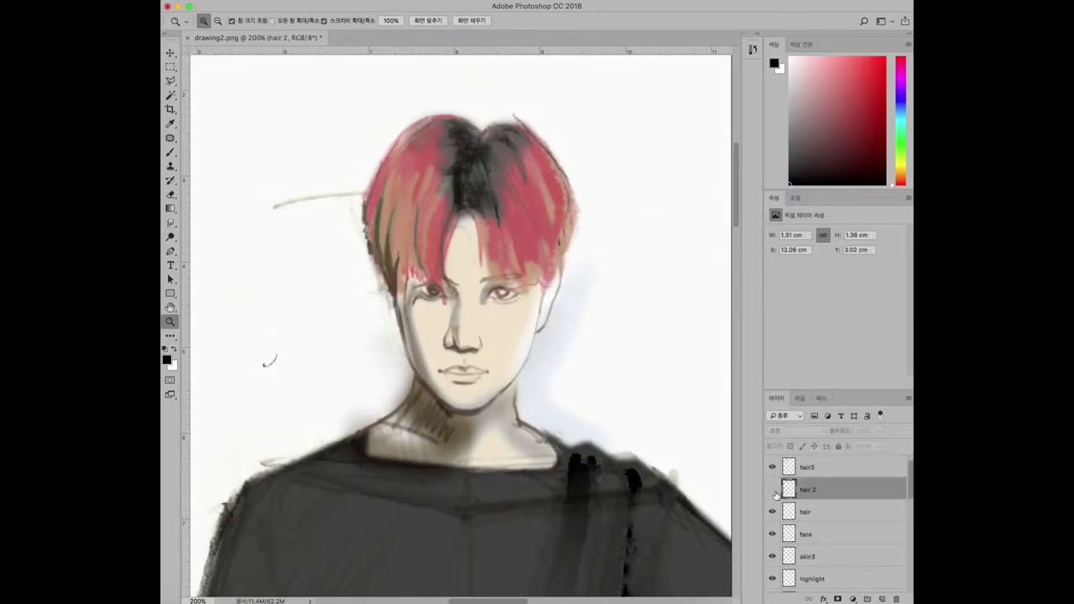
left_click(772, 489)
left_click(773, 490)
left_click(797, 510)
key("b")
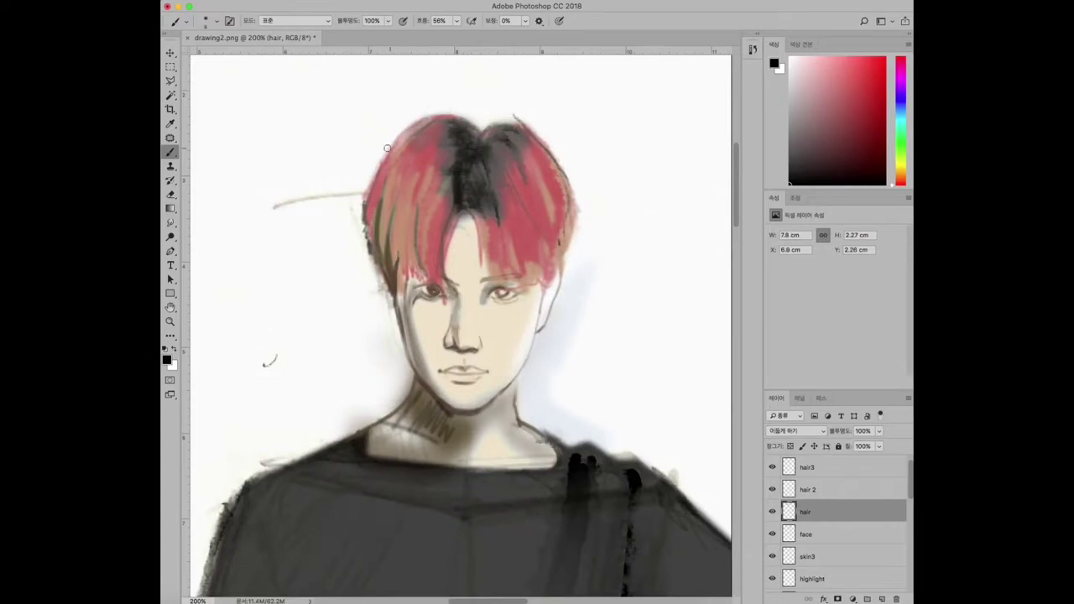
Add a top layer in 어둡게 하기 (Darken) mode and draw thin dark outlines and strands around the left figure's hair and face.
key("super+shift+alt+n")
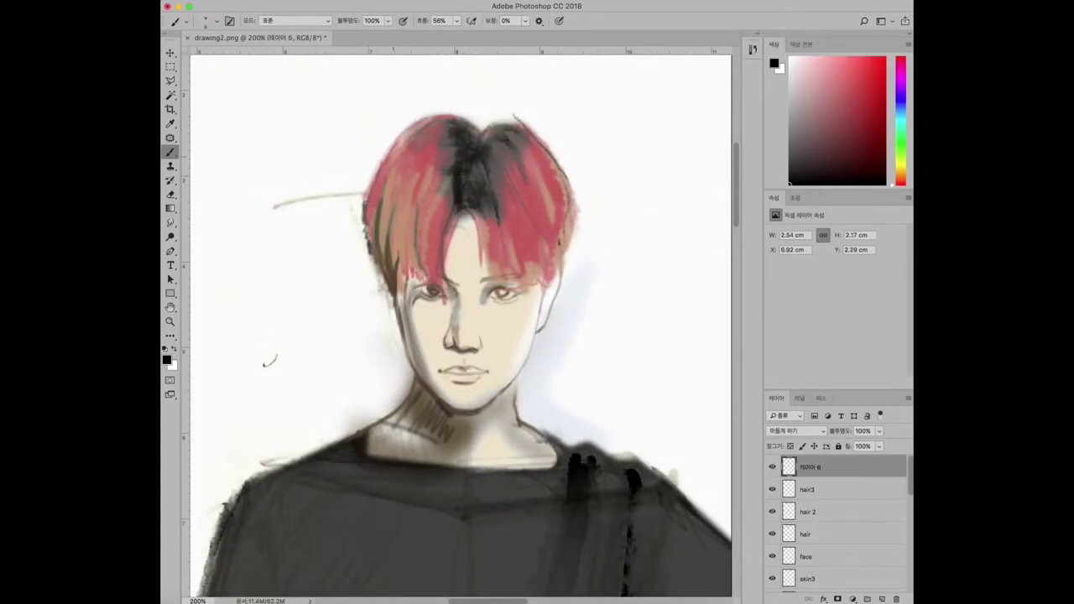
left_click_drag(401, 132, 368, 252)
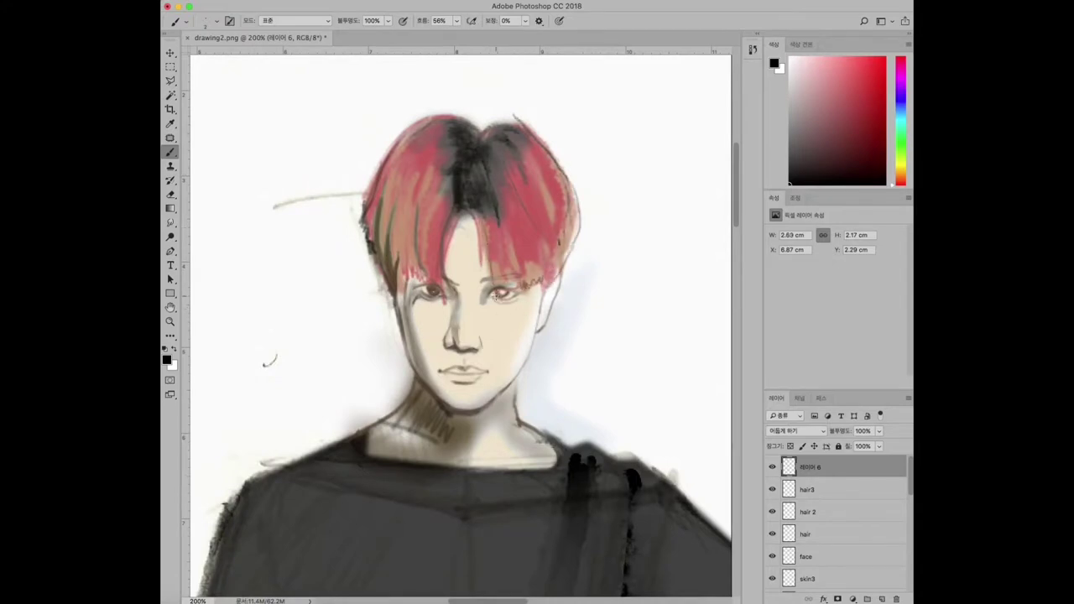
left_click_drag(415, 198, 388, 318)
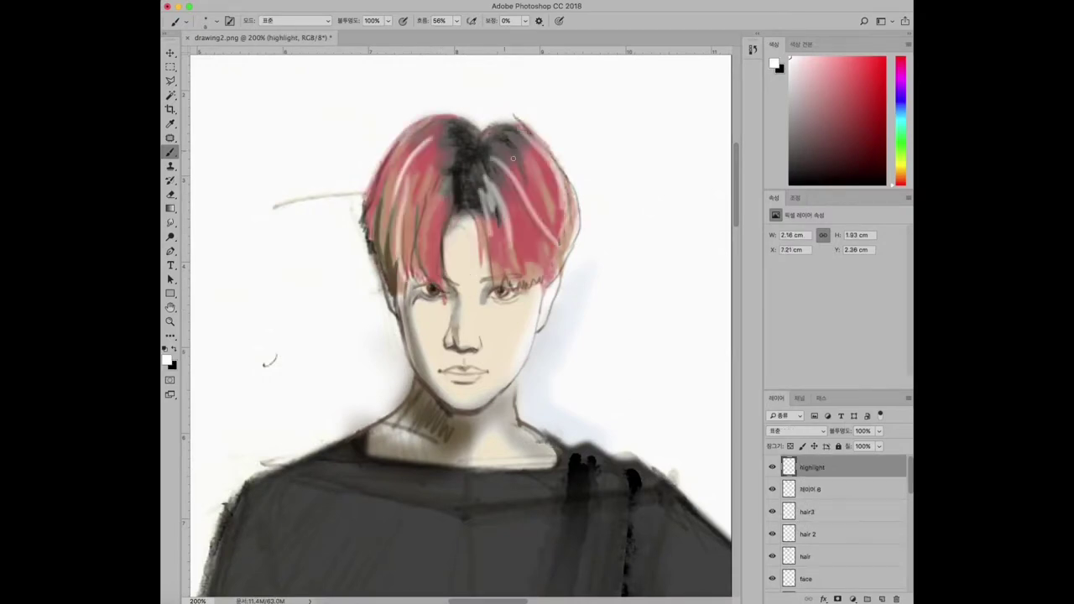
Paint fine white and sampled peach-brown highlight strands across the left figure's red hair on the highlight layer.
left_click_drag(507, 151, 545, 236)
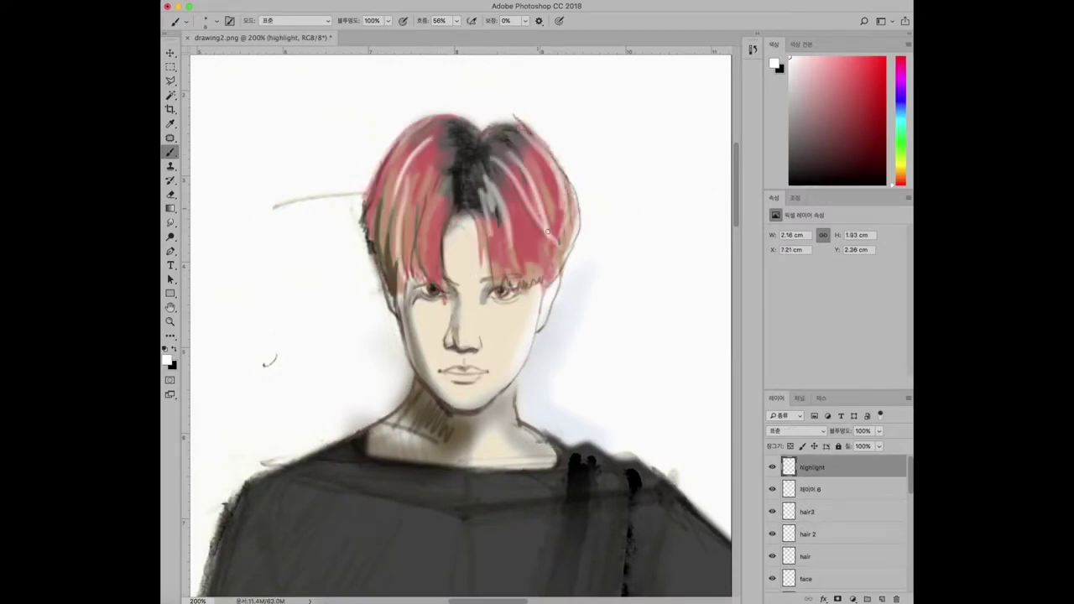
left_click(409, 175, "alt")
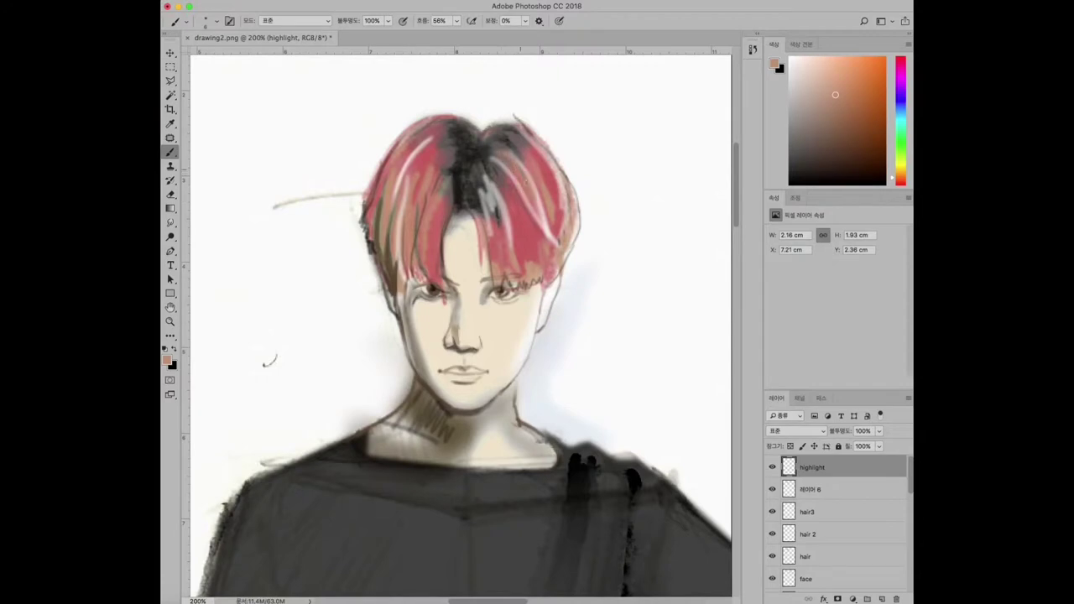
left_click_drag(520, 171, 537, 260)
left_click_drag(437, 248, 449, 207)
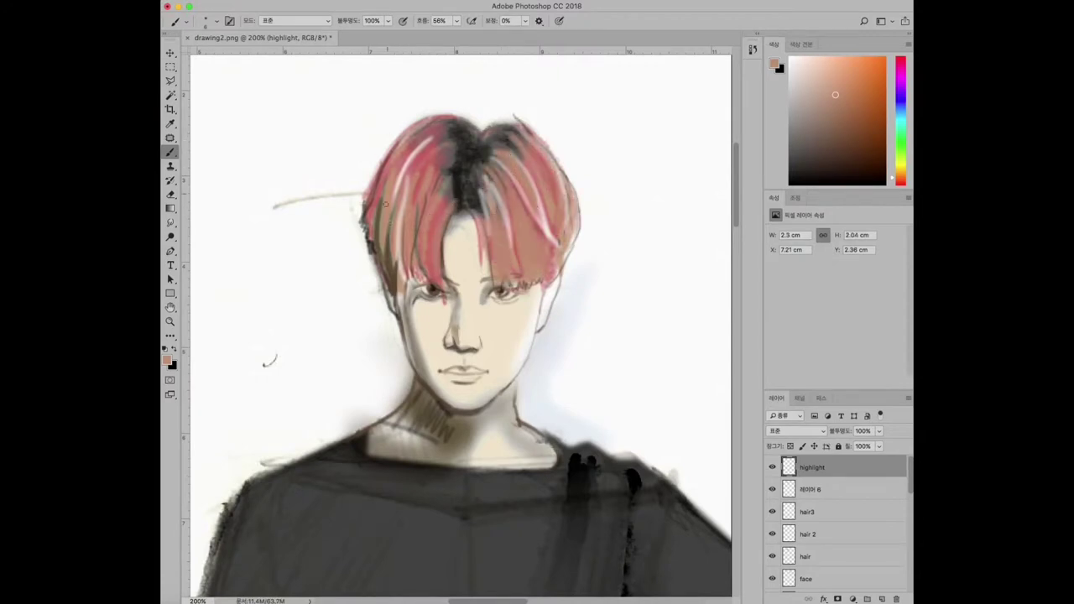
Deepen the left figure's hair parting with black and add dark red strands from the roots down through the fringe.
key("x")
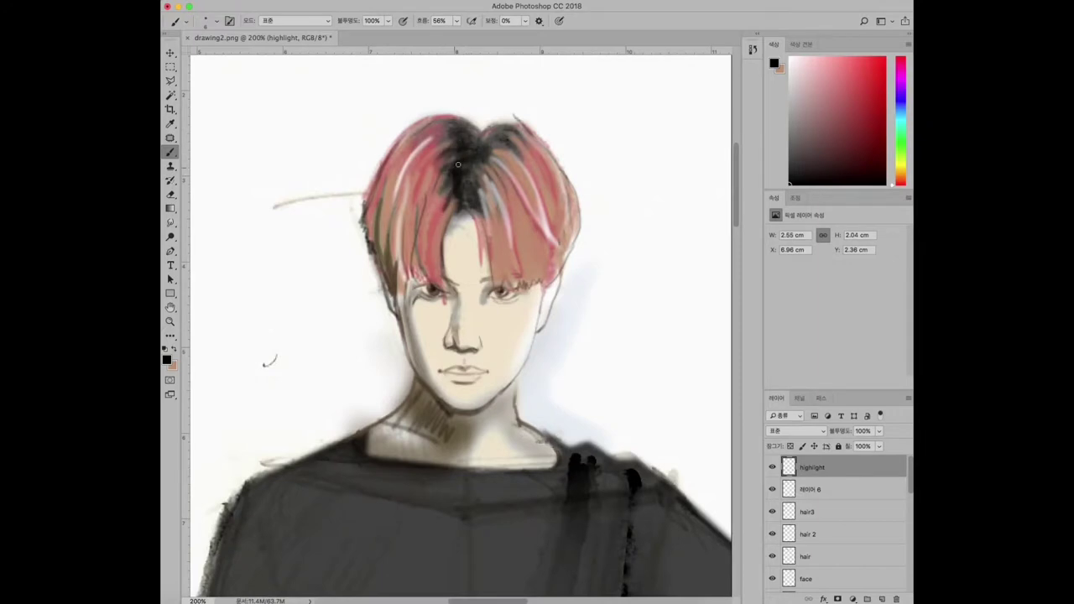
left_click_drag(466, 134, 472, 147)
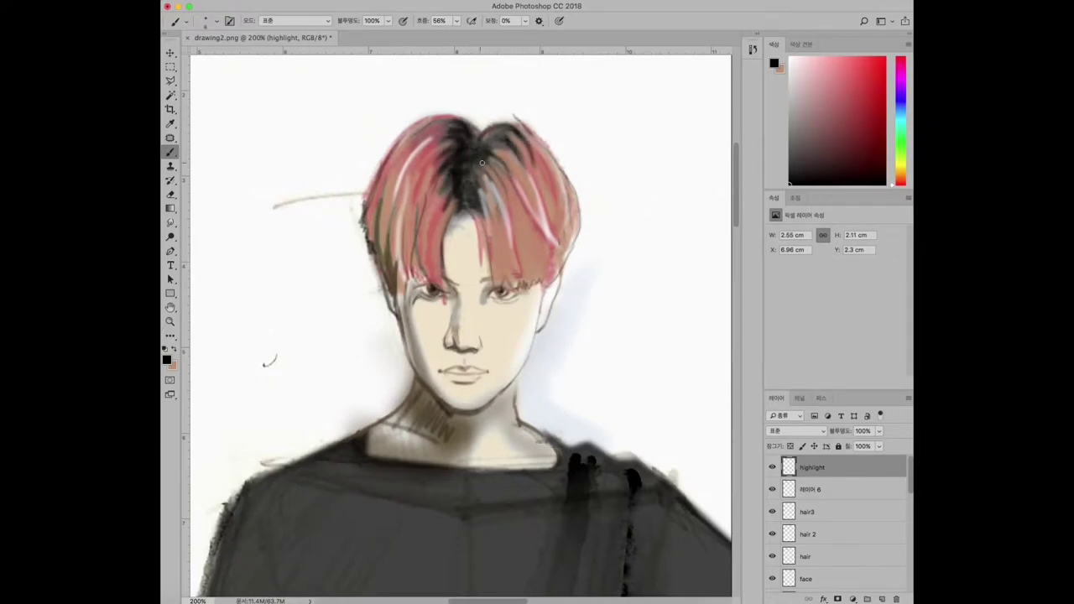
left_click(167, 359)
left_click(401, 415)
left_click(510, 304)
left_click_drag(460, 187, 437, 239)
mouse_move(489, 202)
left_mouse_down()
mouse_move(483, 176)
mouse_move(496, 217)
mouse_move(486, 174)
mouse_move(527, 207)
mouse_move(554, 277)
left_mouse_up()
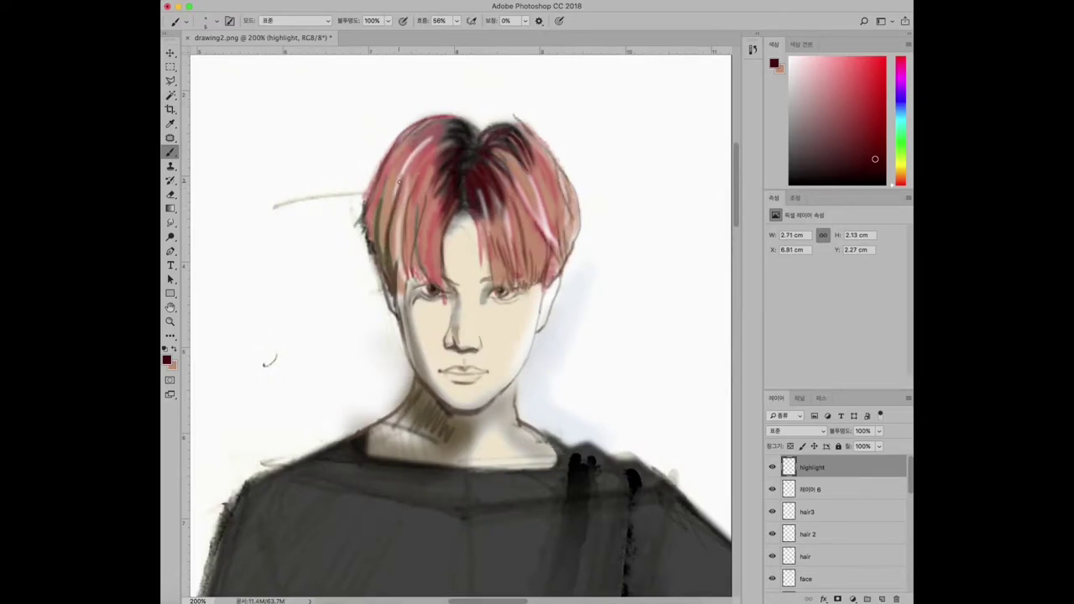
mouse_move(400, 180)
left_mouse_down()
mouse_move(384, 252)
mouse_move(375, 183)
left_mouse_up()
Add a new top layer in 스크린 (Screen) mode and brush peach-brown light strands over the left figure's hair.
key("z")
left_click(448, 212, "alt")
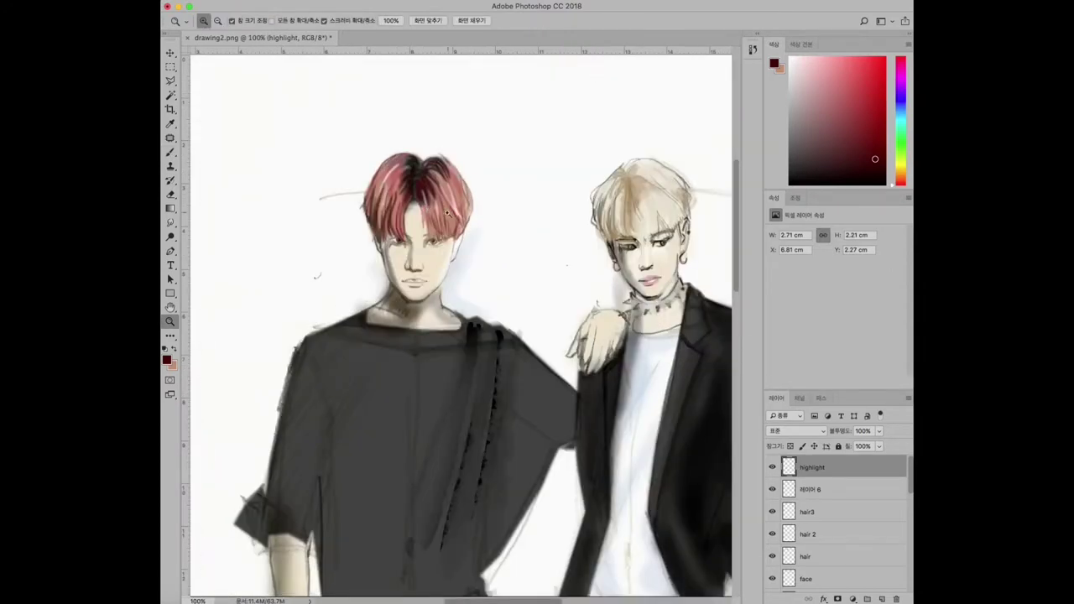
key("b")
key("ctrl+shift+alt+n")
left_click(173, 351)
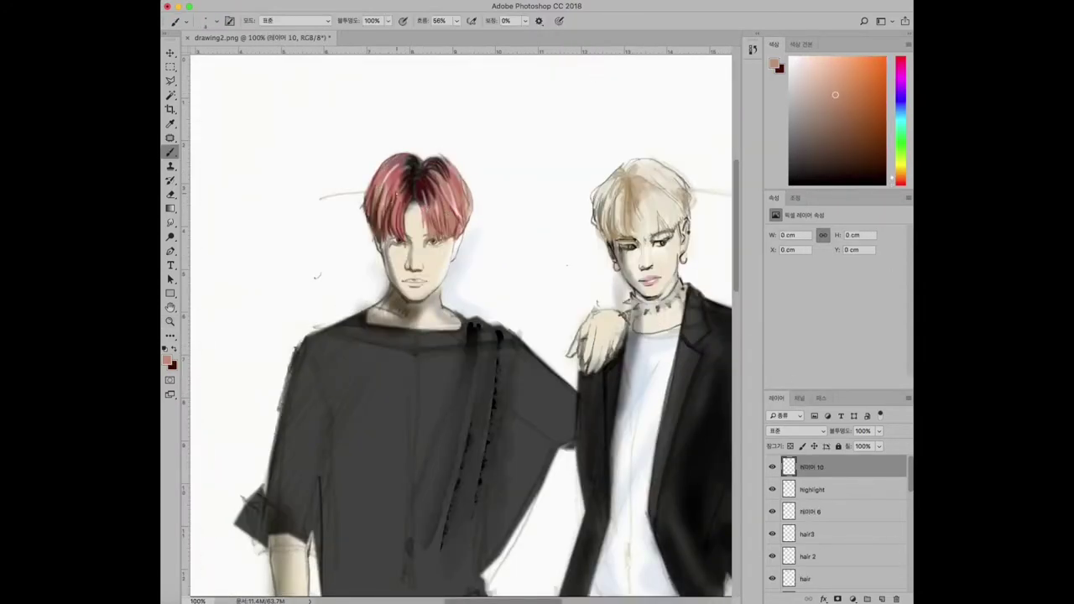
mouse_move(388, 158)
left_mouse_down()
mouse_move(388, 193)
mouse_move(406, 221)
left_mouse_up()
left_click(797, 430)
left_click(793, 505)
left_click_drag(433, 187, 459, 199)
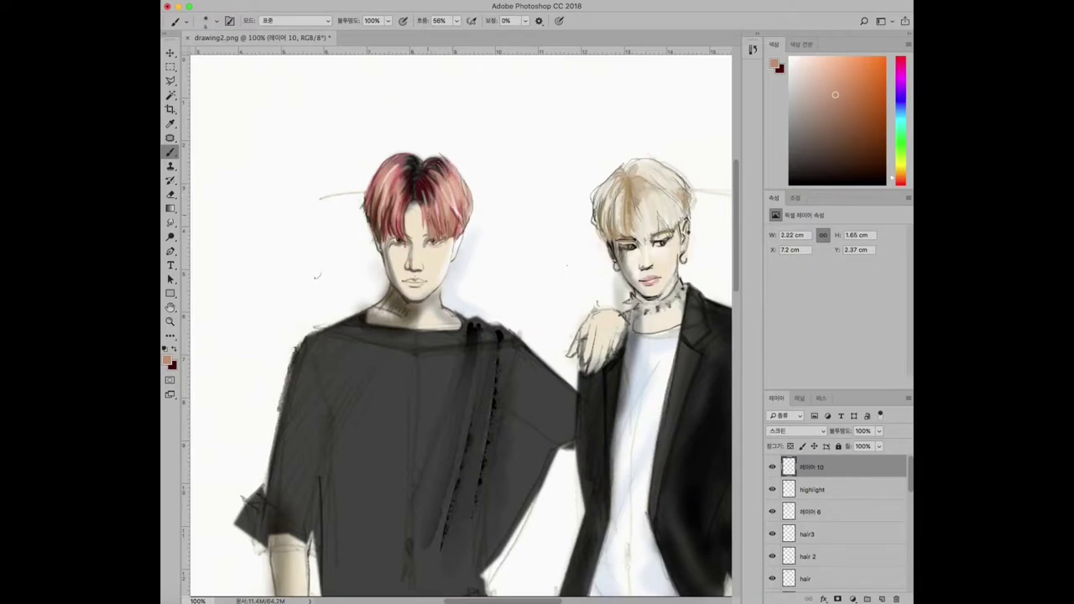
Paint a soft white highlight down the left figure's nose bridge on the highlight layer below skin3.
key("x")
scroll(839, 520, "down", 3)
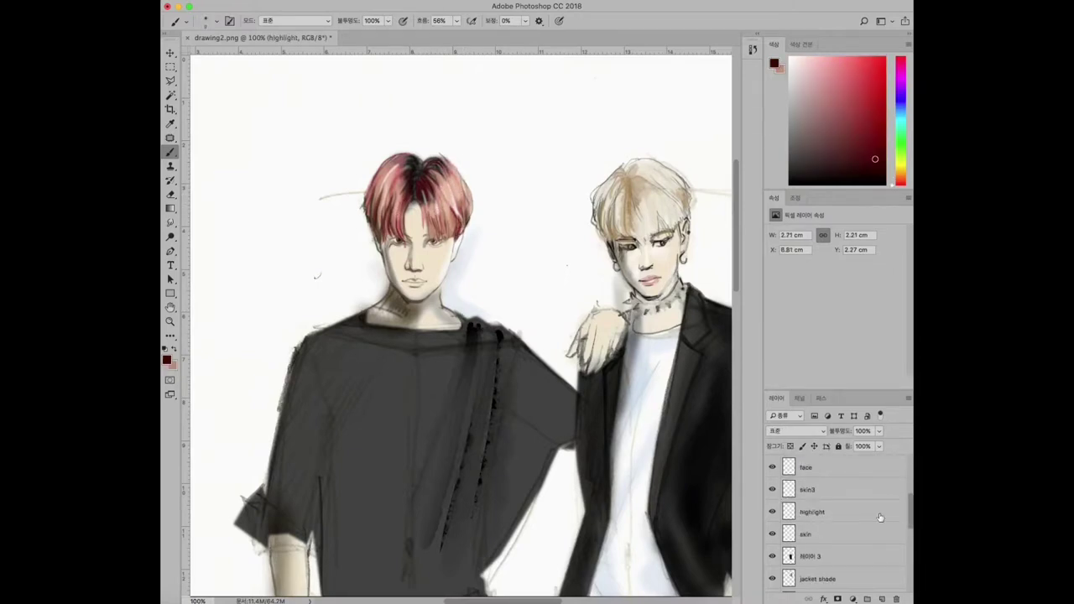
left_click(793, 511)
key("d")
key("x")
key("z")
left_click(419, 263)
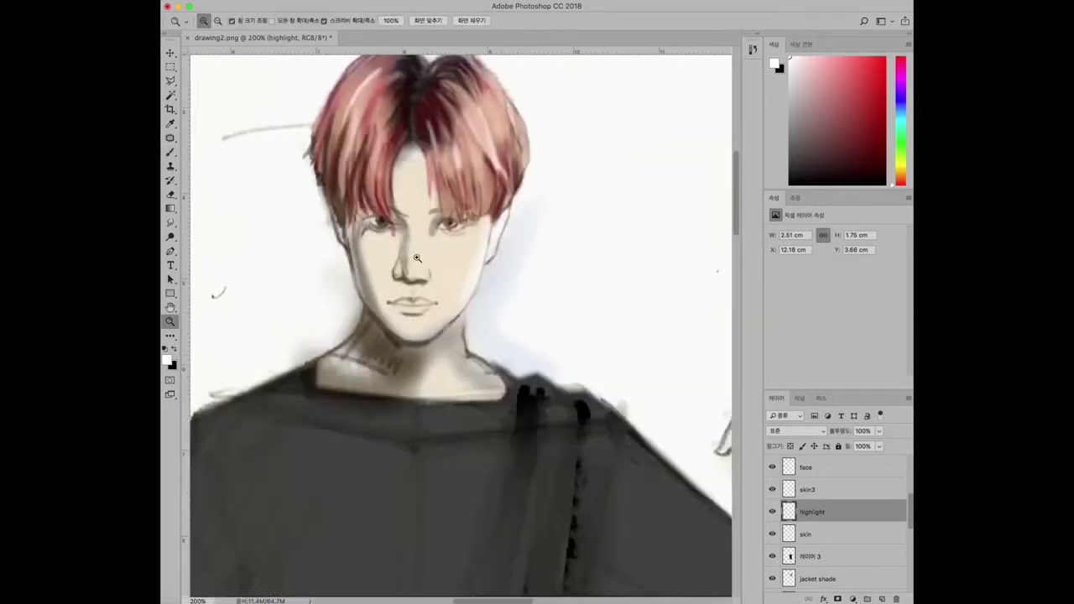
left_click(420, 262)
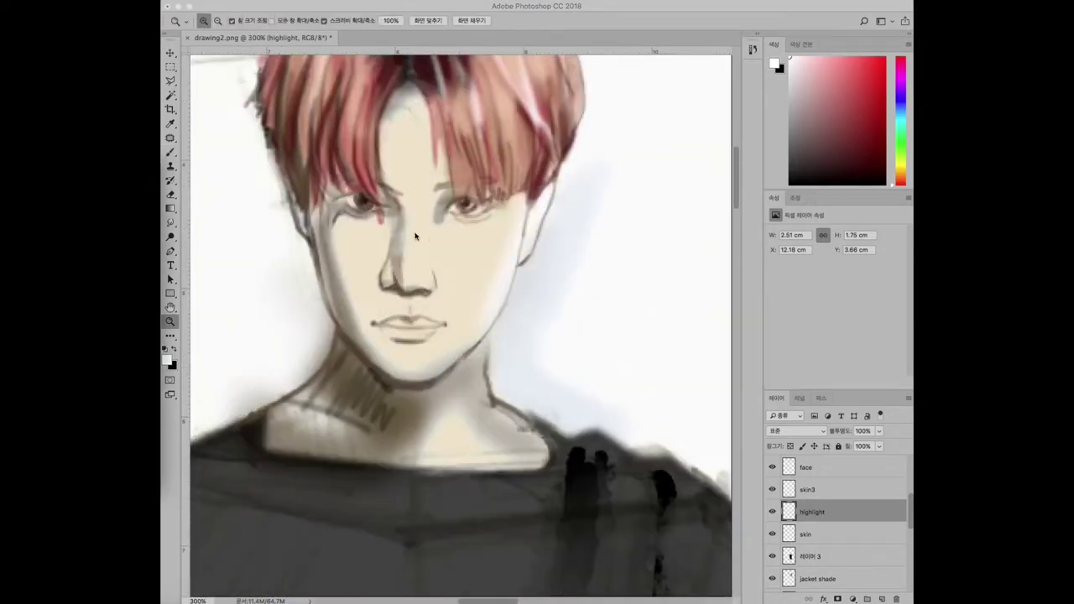
key("b")
mouse_move(417, 202)
left_mouse_down()
mouse_move(410, 282)
mouse_move(419, 209)
left_mouse_up()
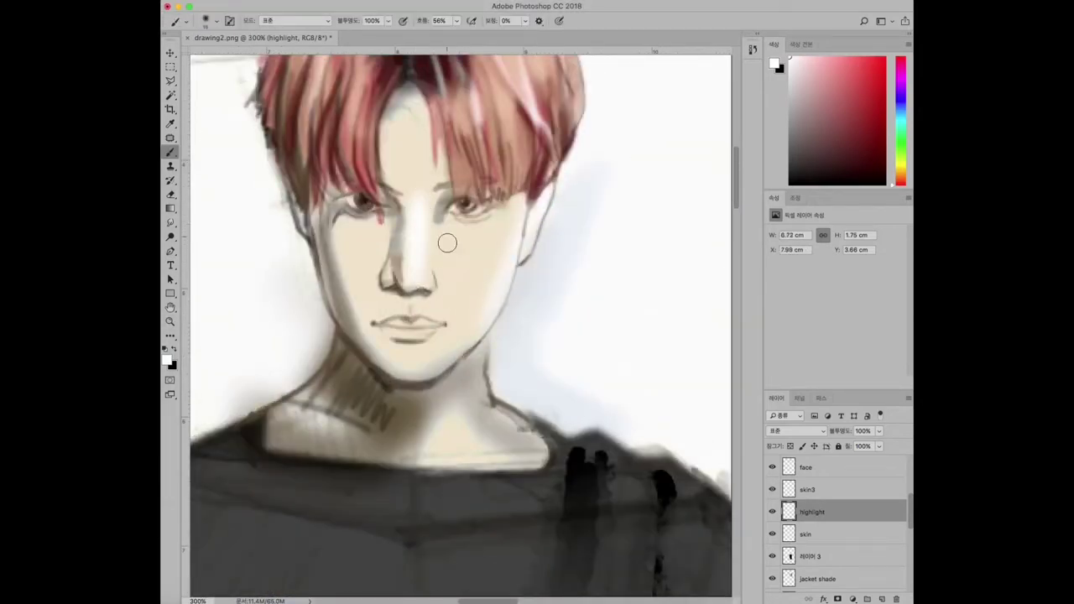
Lower the face highlight layer to 79% opacity and refine soft white highlights on the left figure's cheek and chin.
left_click_drag(878, 430, 871, 444)
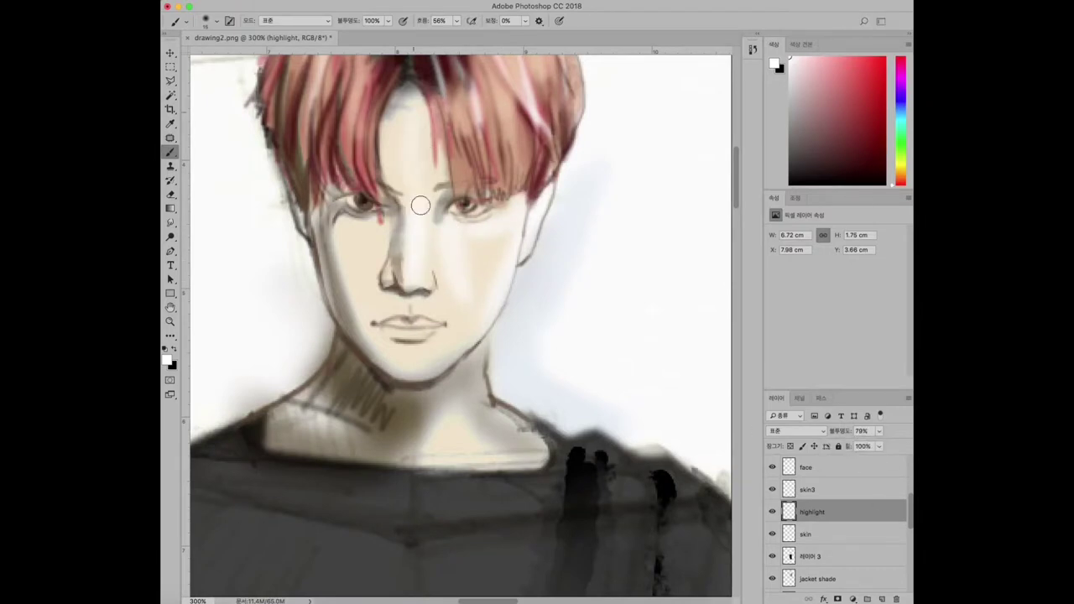
left_click_drag(351, 243, 367, 305)
left_click_drag(388, 356, 441, 339)
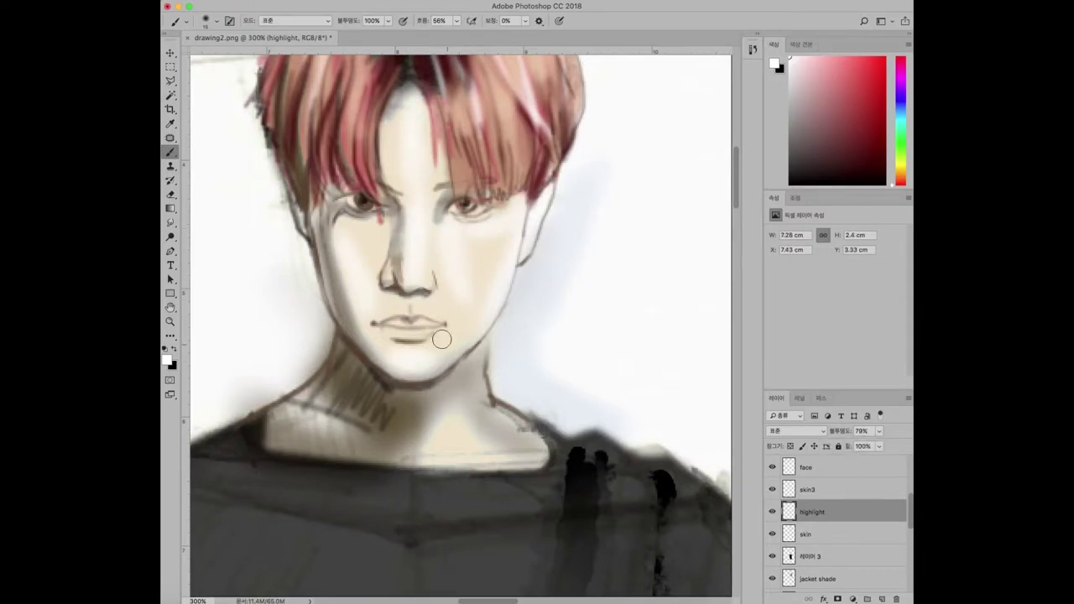
key("e")
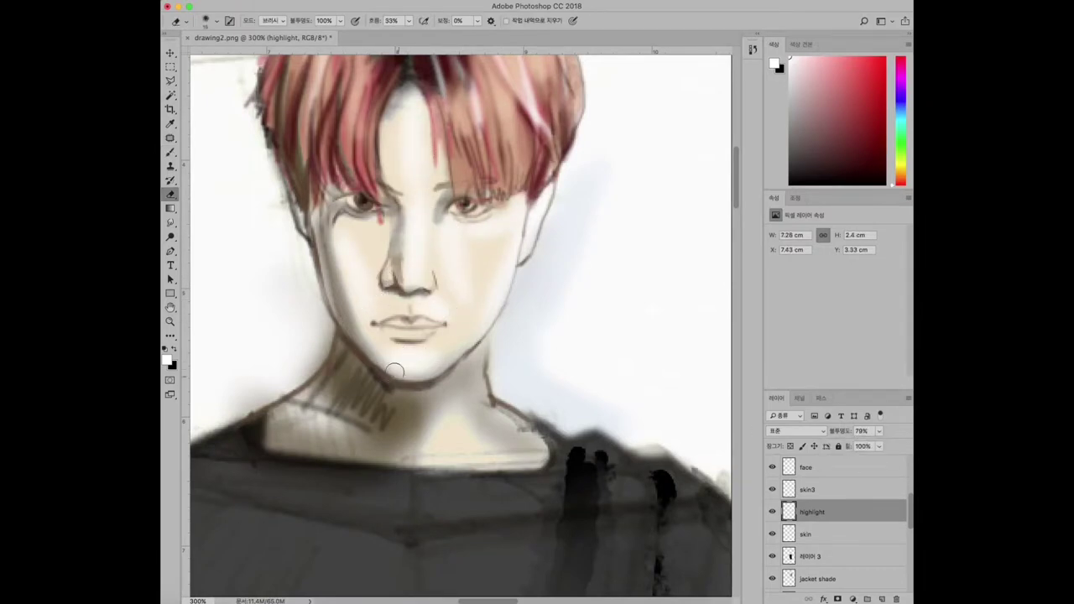
key("b")
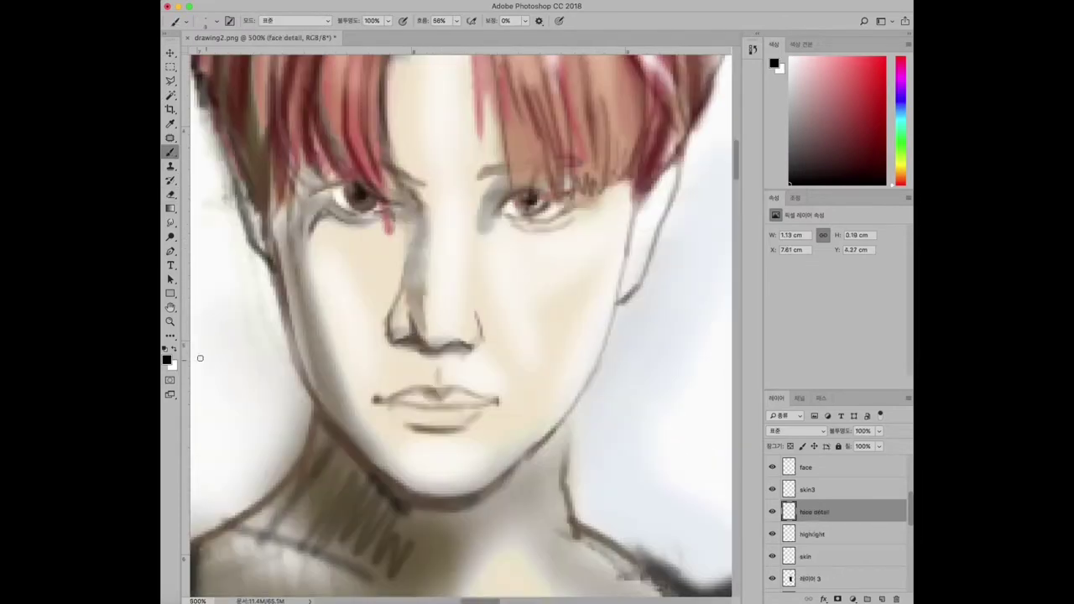
Move the face detail layer above the hair highlight layer, set it to 색상 닷지 (Color Dodge), and erase excess white around the left figure's eye.
left_click_drag(814, 510, 817, 481)
left_click(808, 432)
left_click(795, 505)
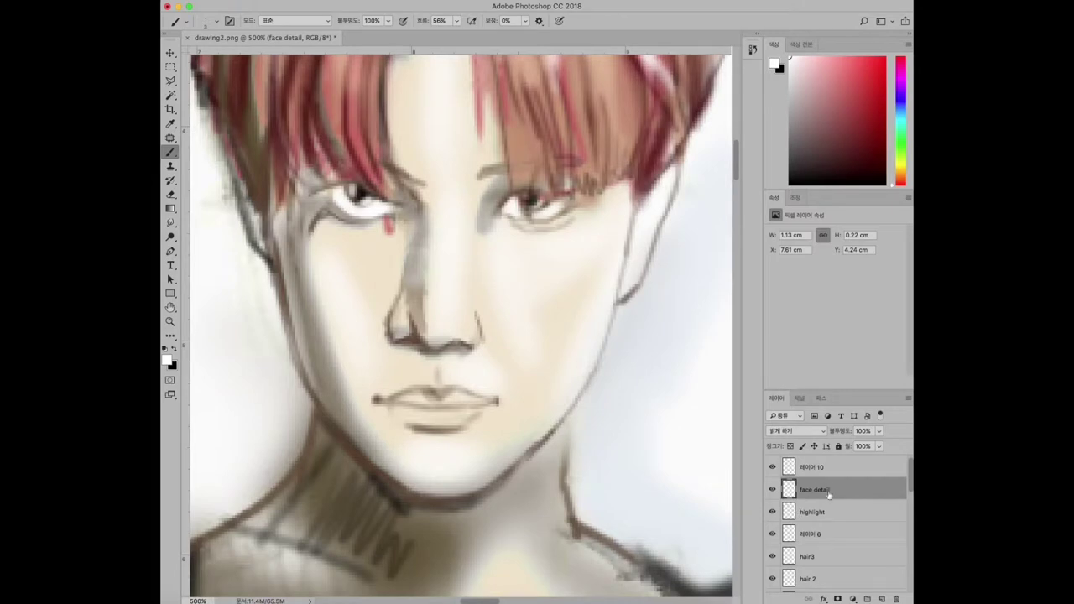
left_click(795, 430)
left_click(790, 446)
key("e")
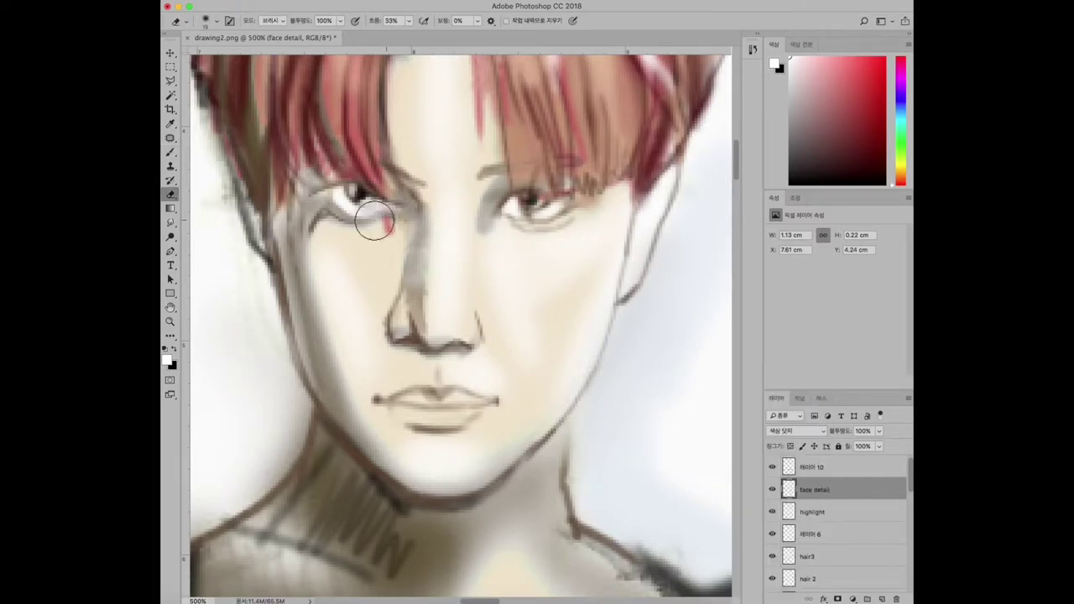
left_click_drag(374, 220, 345, 204)
key("b")
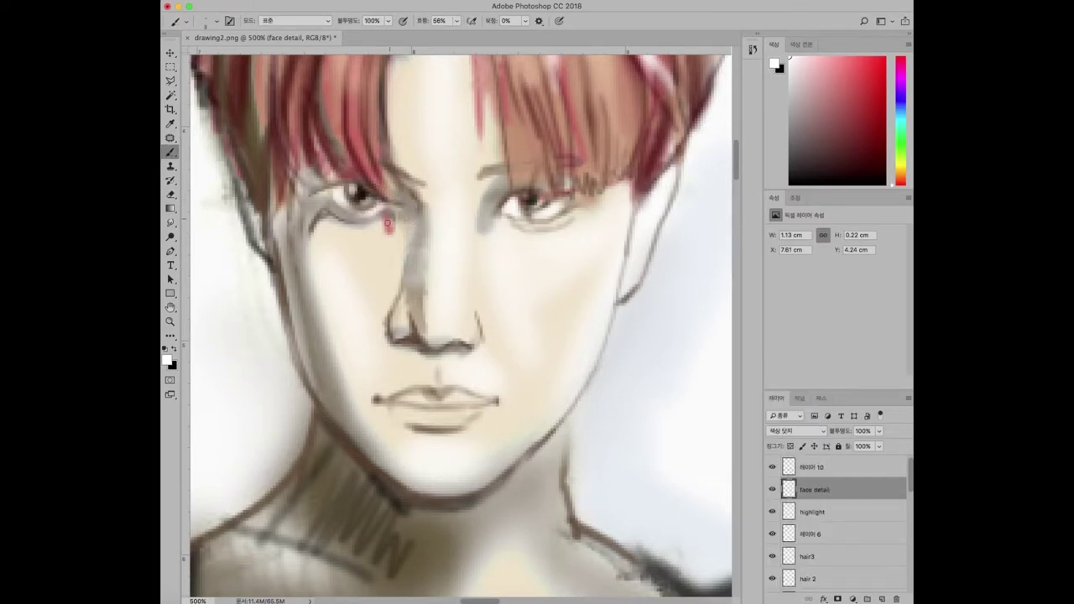
Add a layer named accent above the face highlight layer and choose light pink as the paint colour.
key("ctrl+minus")
key("ctrl+minus")
key("ctrl+minus")
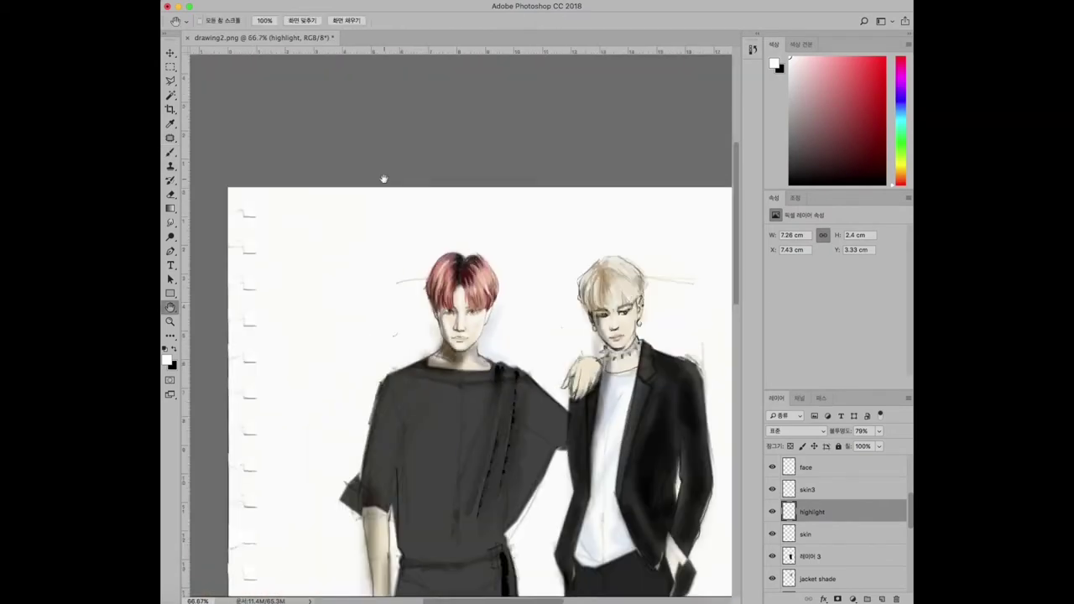
key("z")
left_click(459, 275)
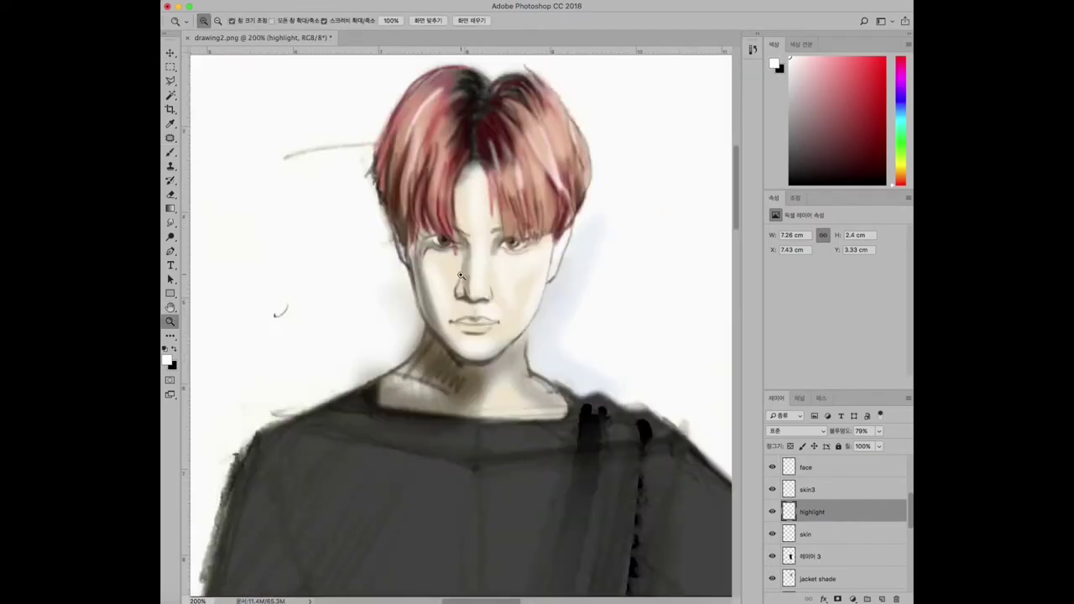
left_click(460, 275)
key("ctrl+shift+alt+n")
double_click(810, 512)
type("accent")
key("Return")
left_click(167, 359)
key("Return")
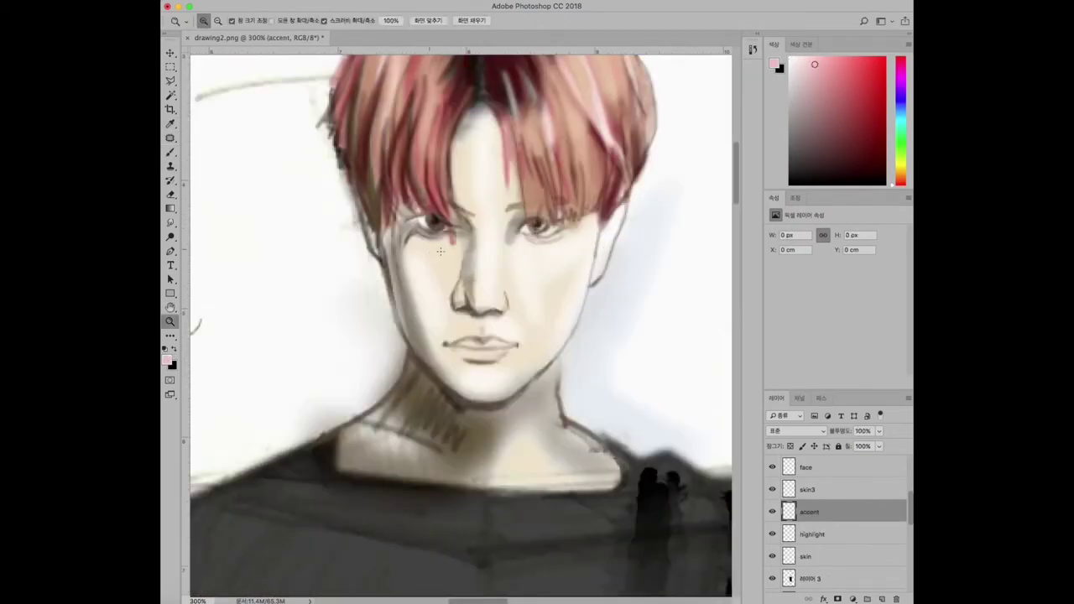
Brush light pink under the left figure's eye on the accent layer and over his lips on the skin3 layer.
key("b")
left_click_drag(451, 234, 452, 244)
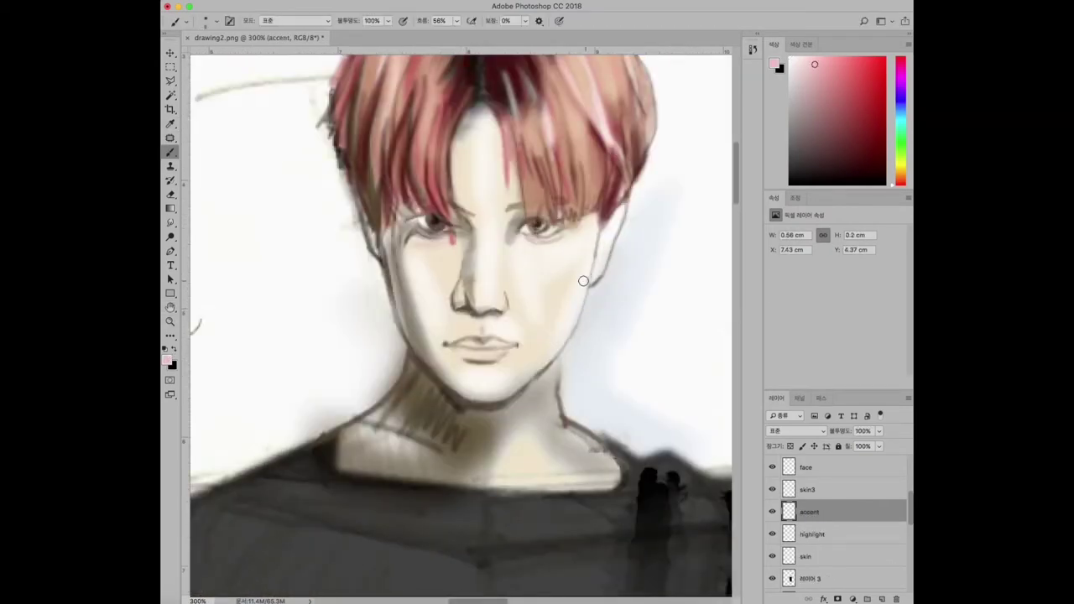
left_click(782, 489)
left_click_drag(507, 352, 480, 353)
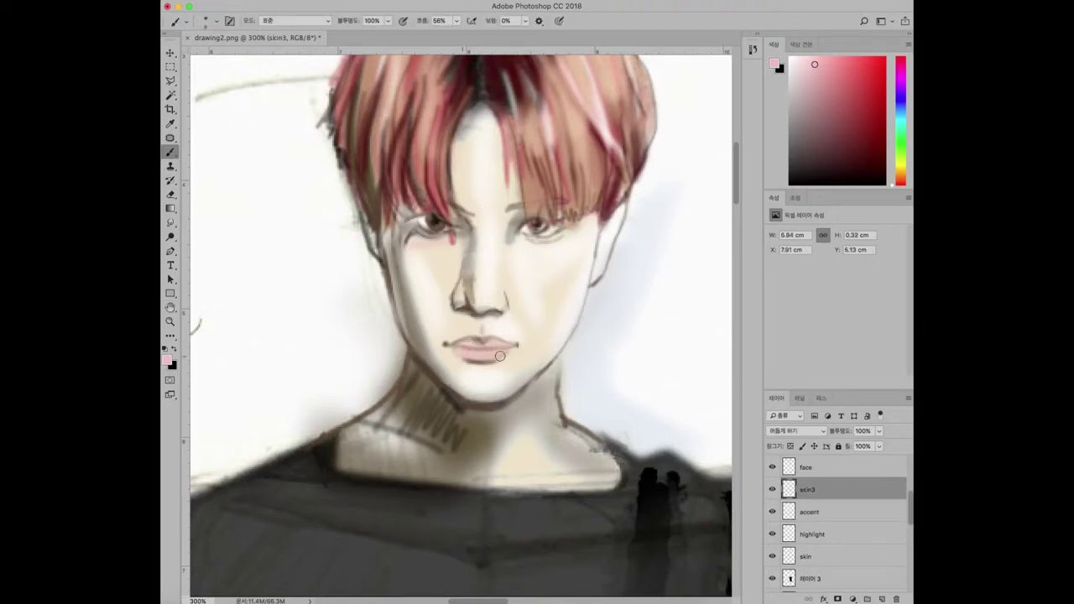
left_click(493, 354, "alt")
left_click(170, 222)
key("b")
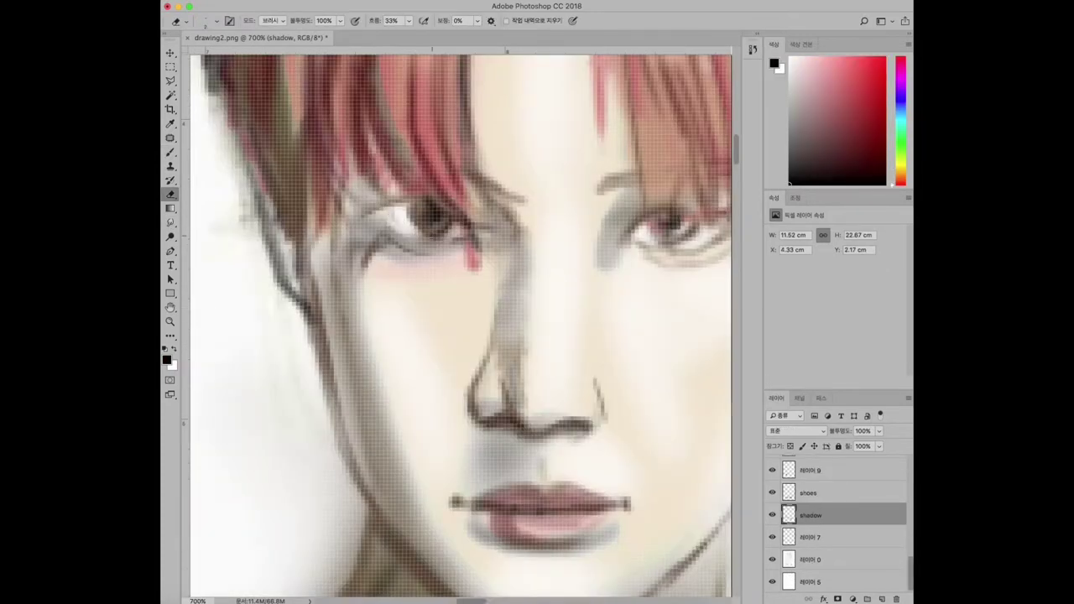
Shade both sides of the left figure's neck and his collar area in muted dark red on the accent layer.
left_click_drag(910, 573, 910, 502)
left_click(839, 489)
key("b")
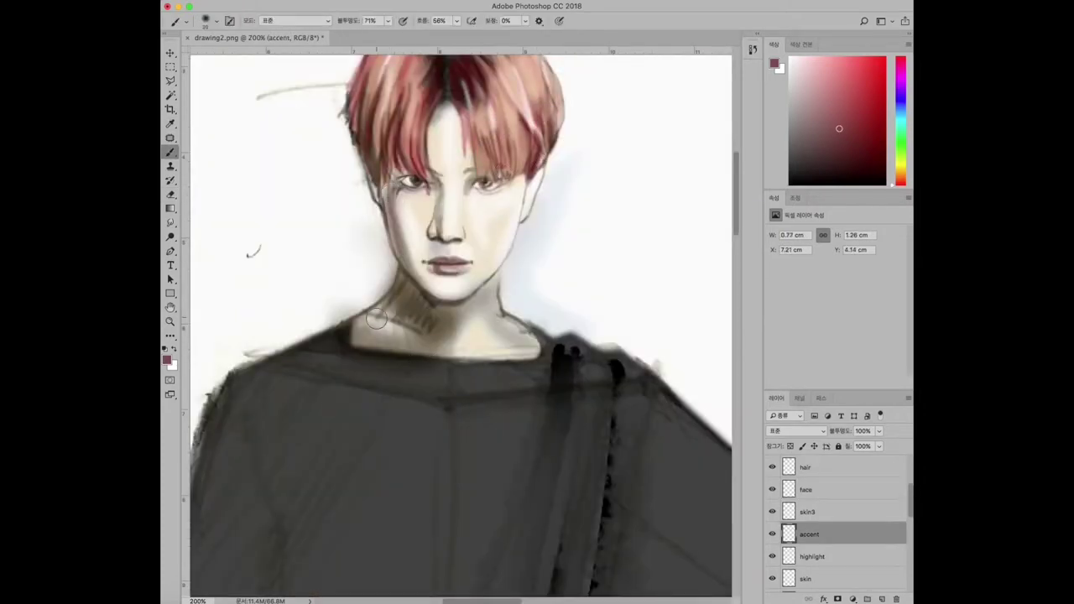
left_click_drag(376, 318, 428, 340)
left_click_drag(327, 331, 394, 302)
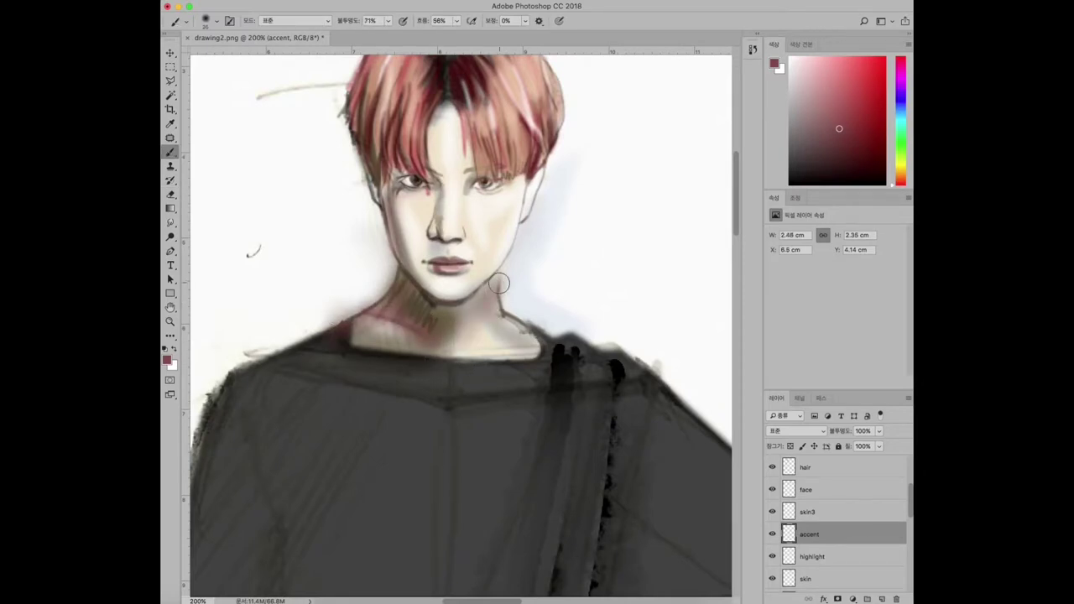
left_click_drag(498, 284, 484, 249)
Refine the left figure's red neck shading with alternating small brush and eraser strokes along the jaw, neck and collar edges.
key("bracketleft")
key("bracketleft")
key("e")
mouse_move(509, 294)
left_mouse_down()
mouse_move(516, 335)
mouse_move(541, 361)
left_mouse_up()
key("b")
key("e")
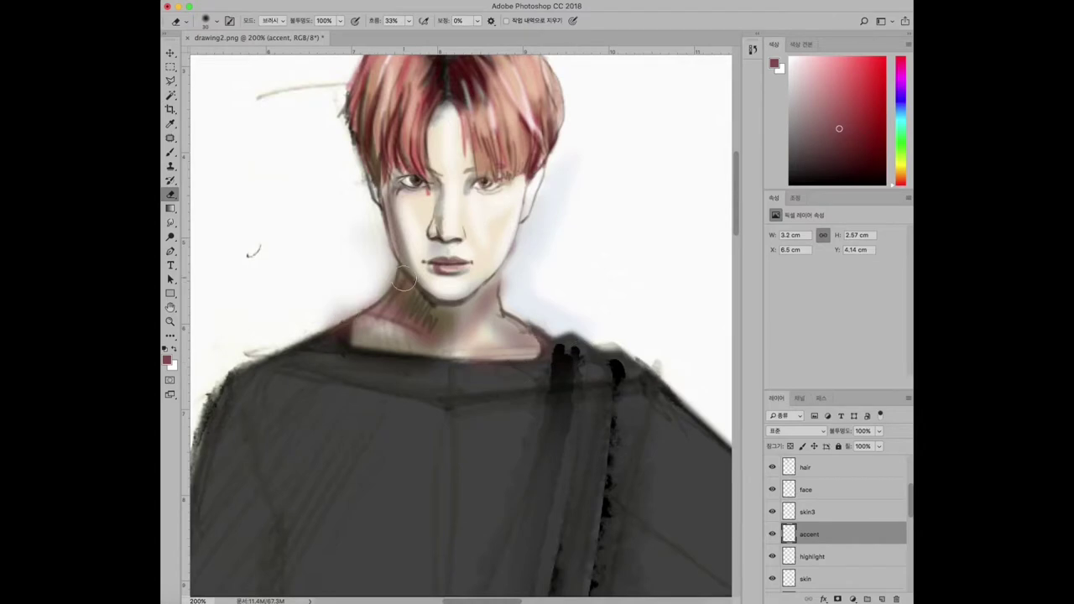
key("b")
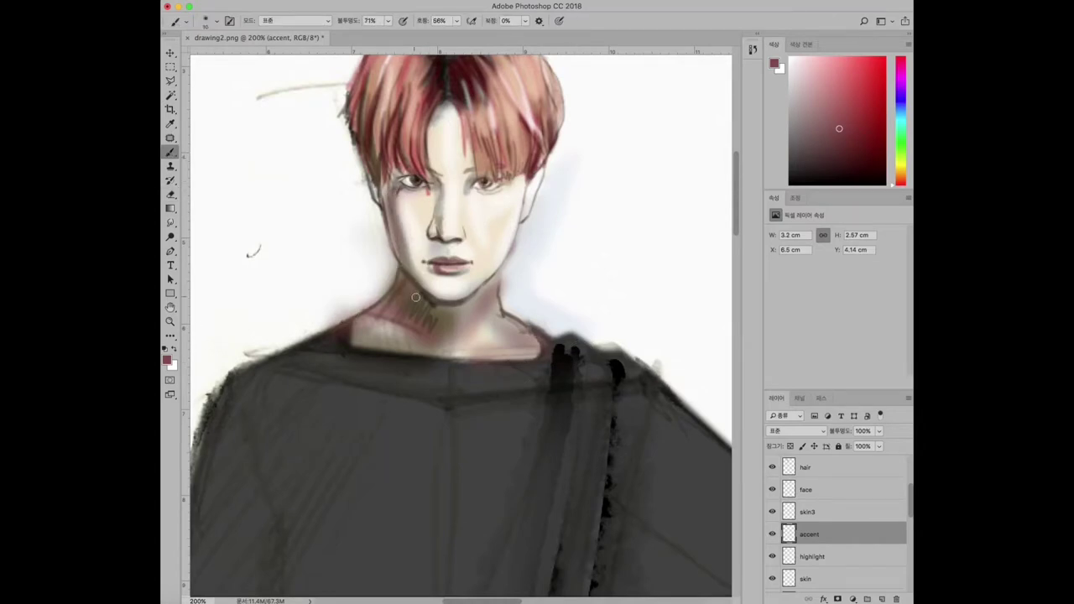
key("e")
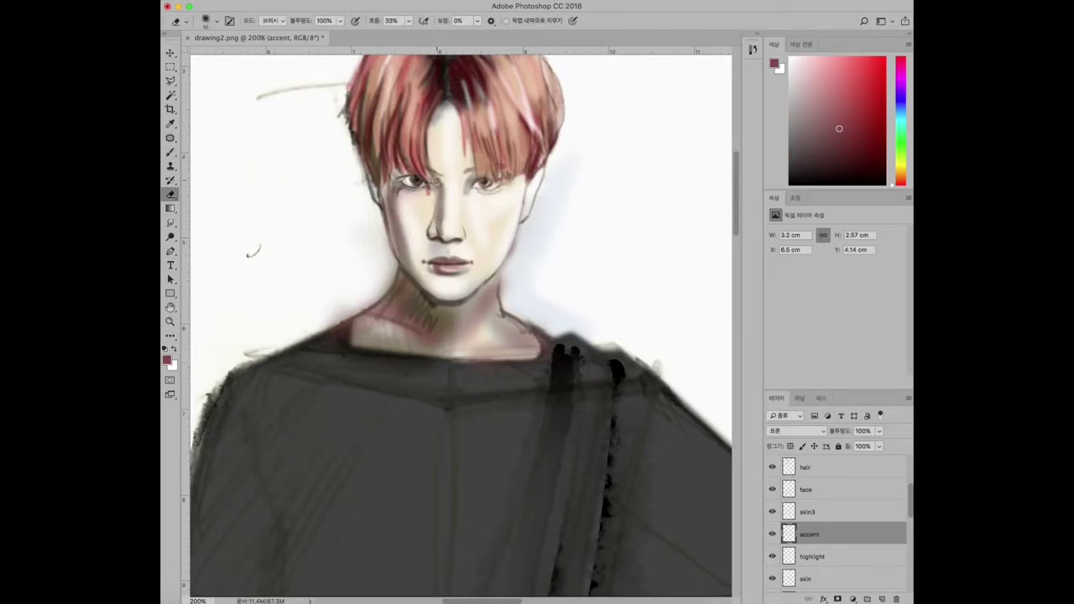
key("b")
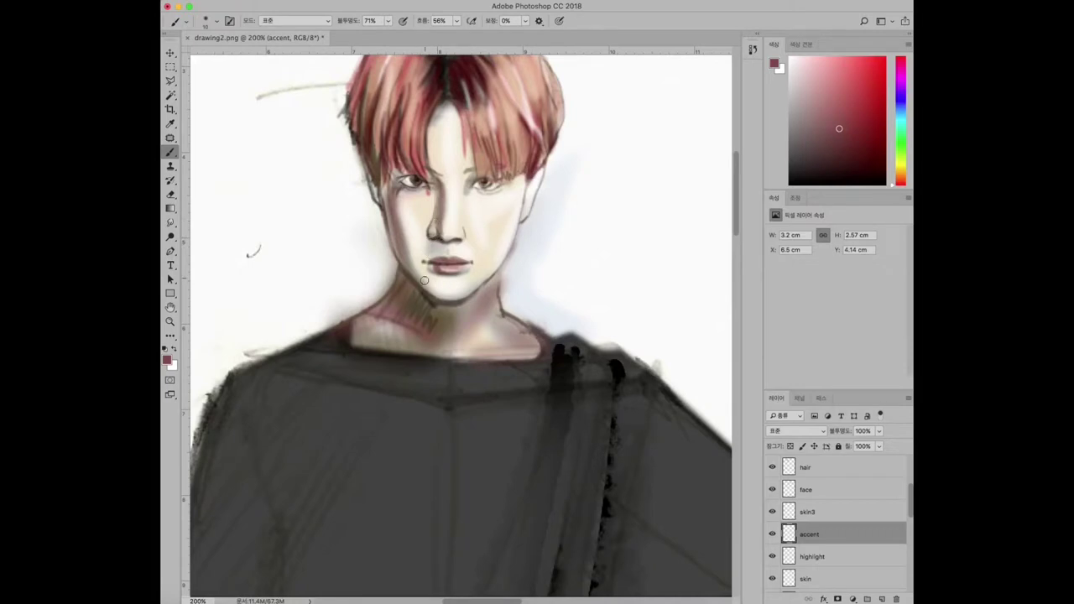
key("e")
key("b")
key("e")
key("b")
key("e")
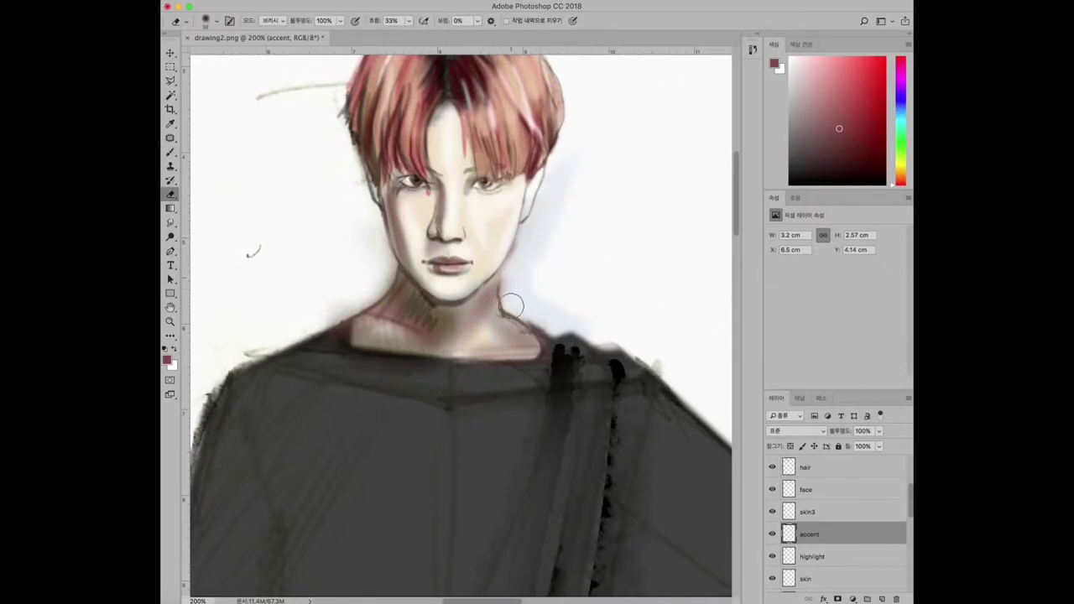
Shade the left figure's exposed ear in muted dark red.
key("z")
left_click_drag(533, 185, 570, 185)
scroll(779, 562, "up", 3)
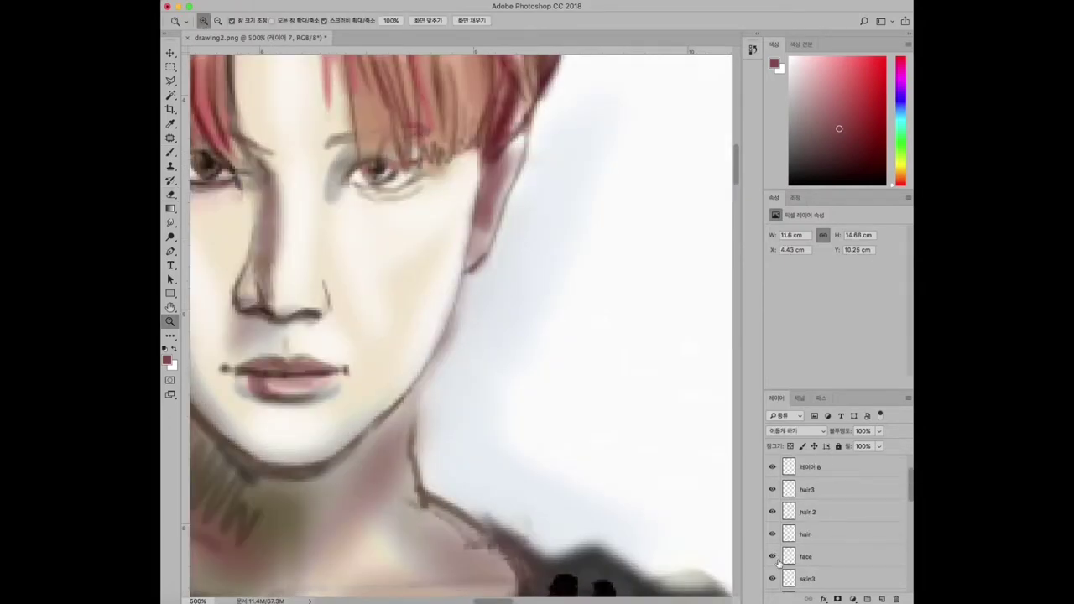
Activate the face layer and shrink the Eraser to a small size for fine corrections around the eye.
left_click(778, 558)
key("e")
key("[")
key("[")
key("[")
key("[")
key("[")
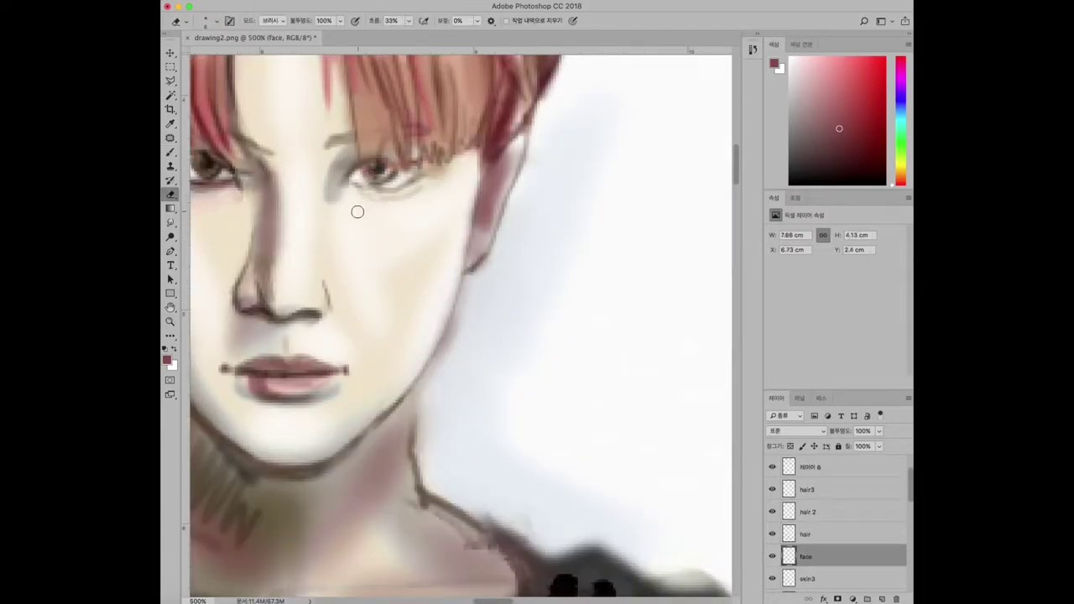
Sample the mauve tone from the red-haired figure's ear and brush shading around the eye on the shadow layer.
key("b")
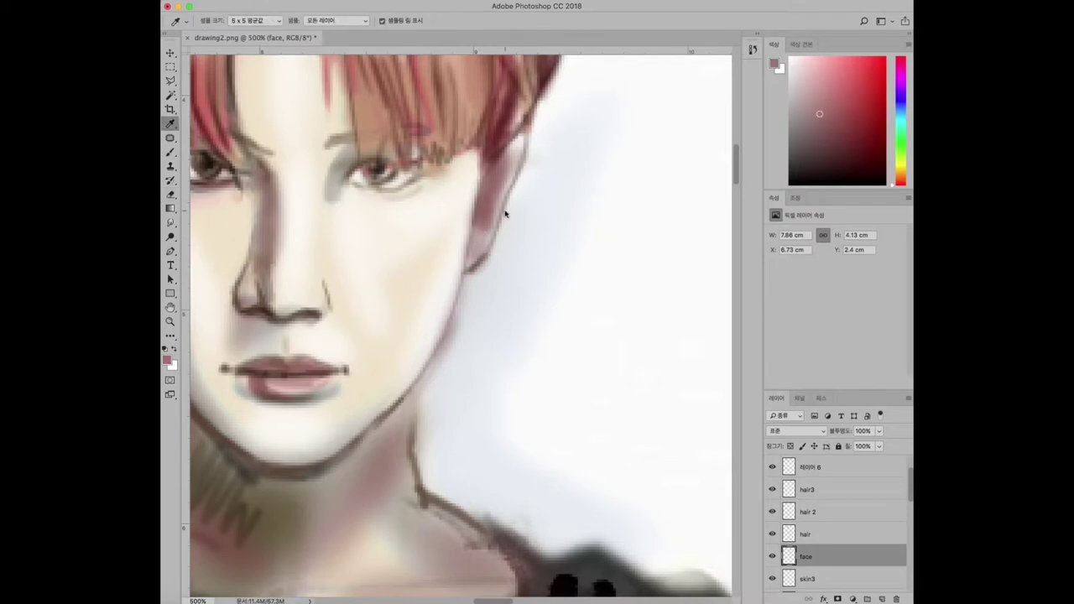
left_click(503, 210, "super")
left_click(364, 213, "alt")
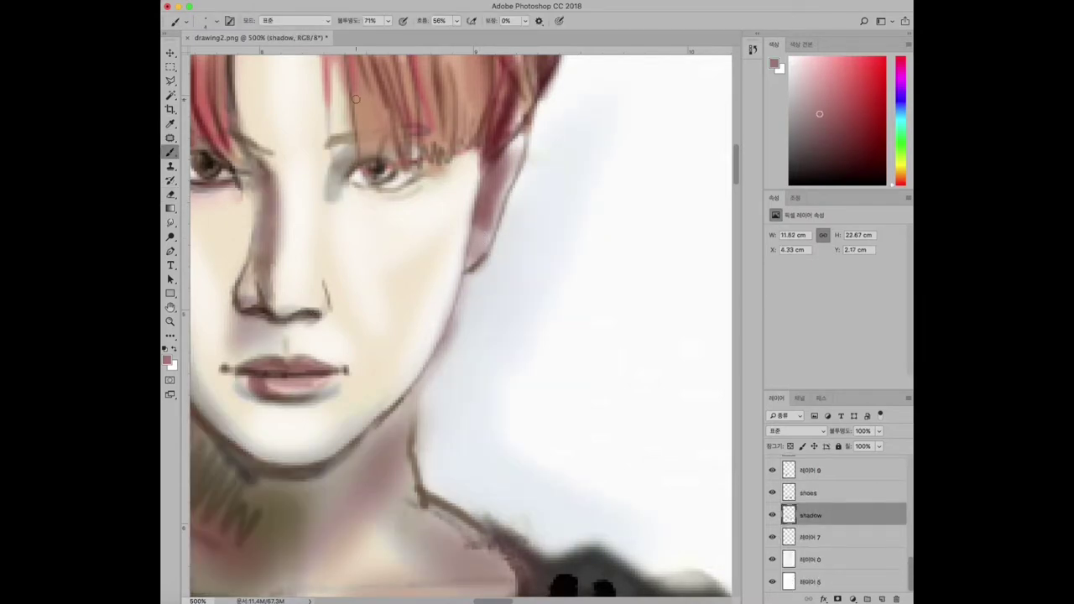
key("super+minus")
key("super+minus")
mouse_move(360, 224)
left_mouse_down()
mouse_move(386, 201)
mouse_move(382, 184)
mouse_move(386, 228)
left_mouse_up()
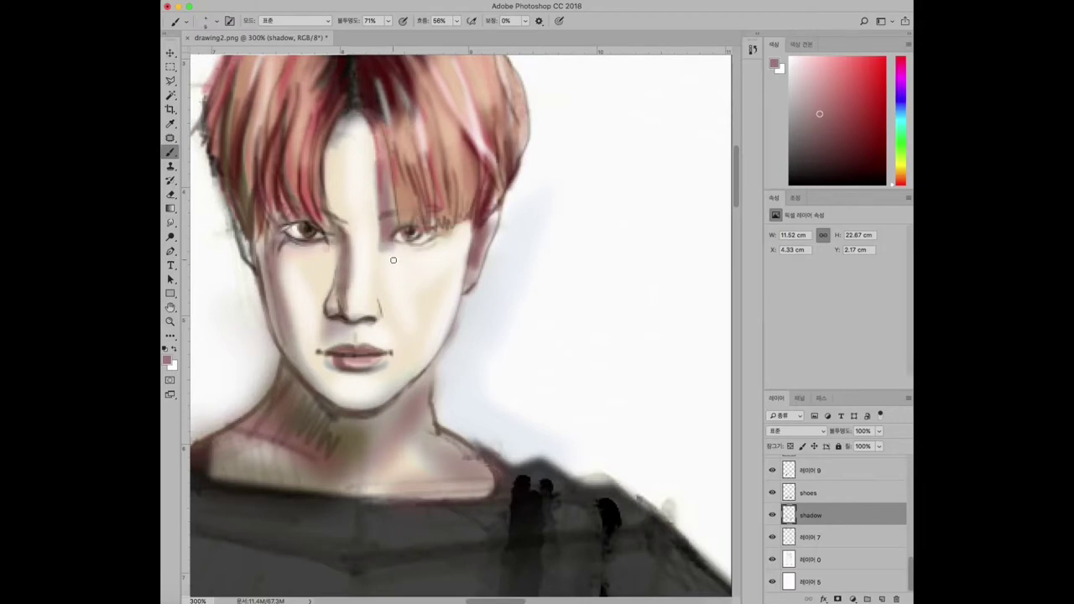
Return to the face layer and touch up the line work around the red-haired figure's eye.
scroll(800, 536, "up", 5)
left_click(807, 511)
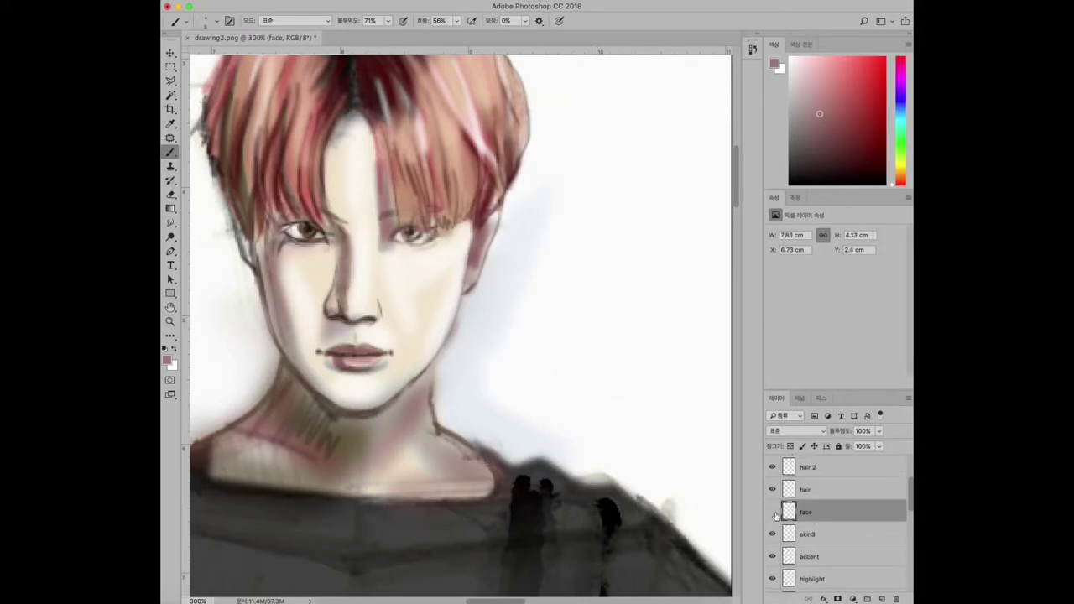
key("e")
key("super+plus")
key("super+plus")
key("b")
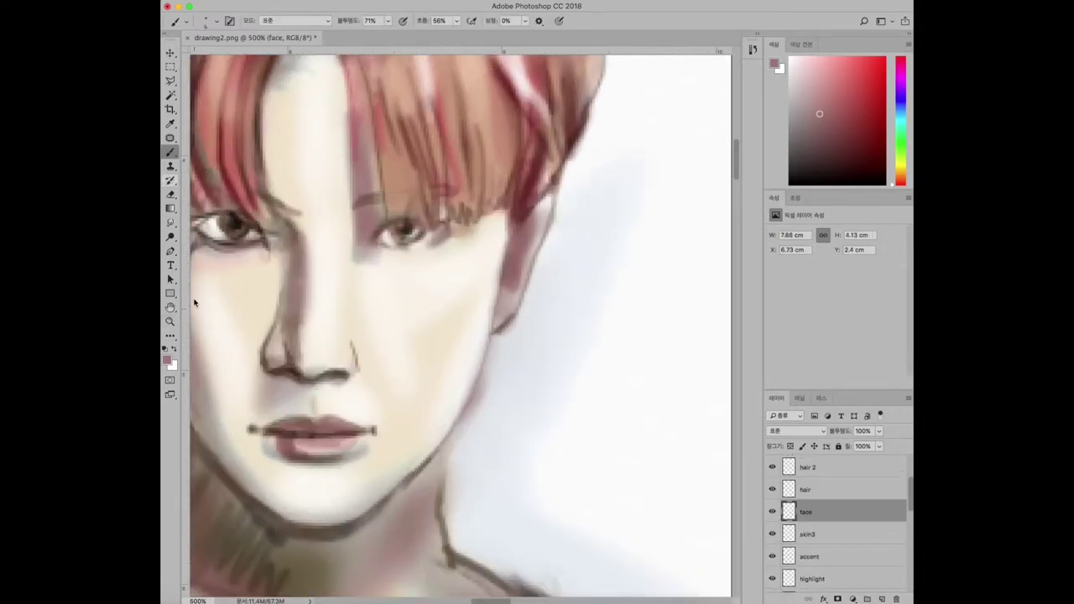
Shade the blond figure's eyes, nose, ear and jaw in dark maroon on the skin3 layer with a smaller brush.
key("d")
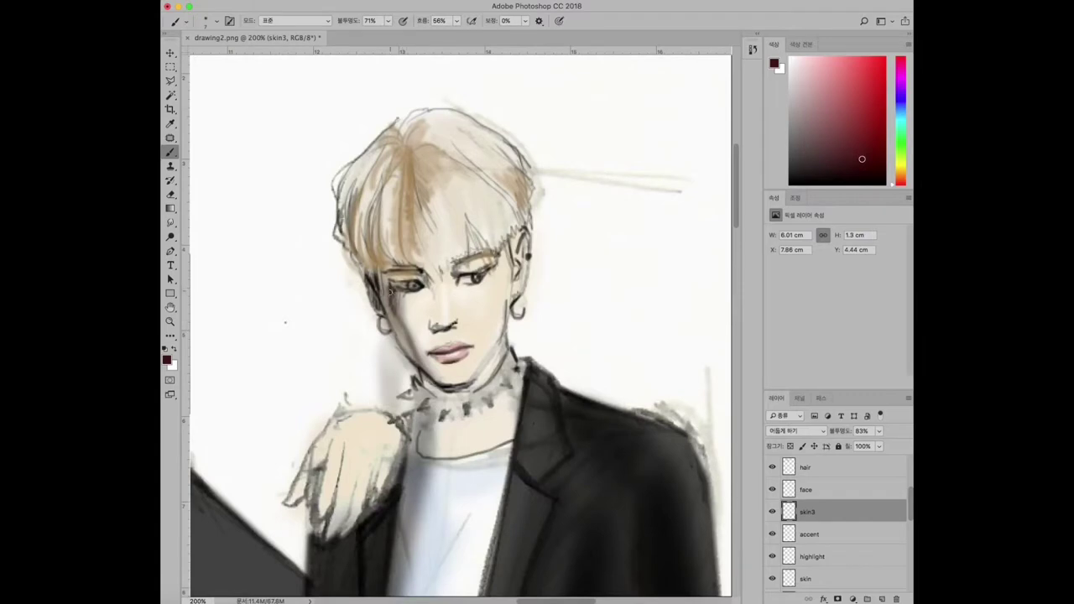
key("[")
key("[")
key("[")
left_click_drag(426, 289, 433, 285)
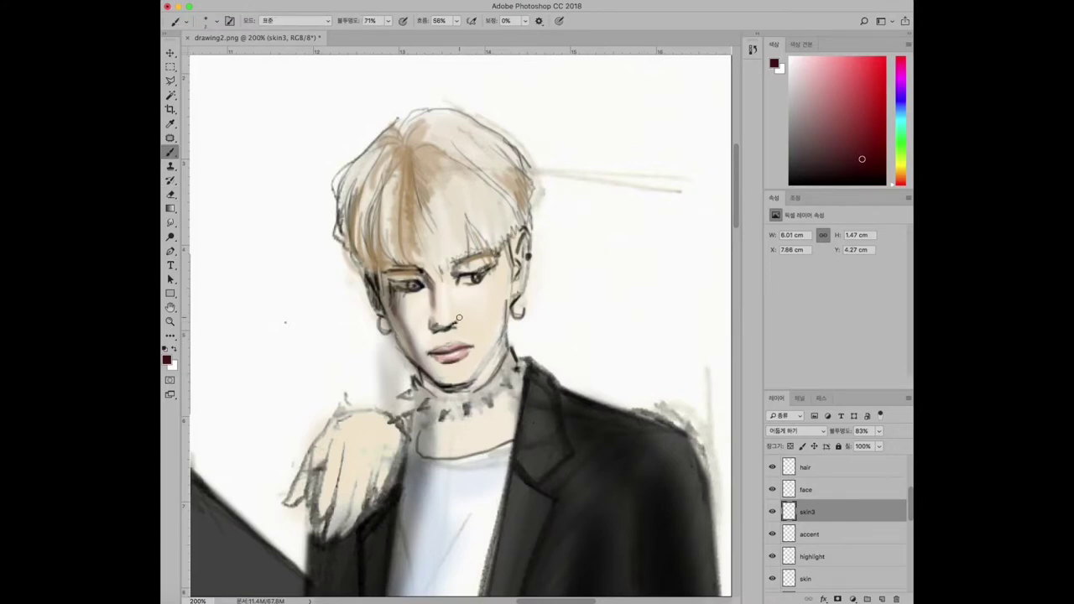
left_click_drag(462, 310, 468, 317)
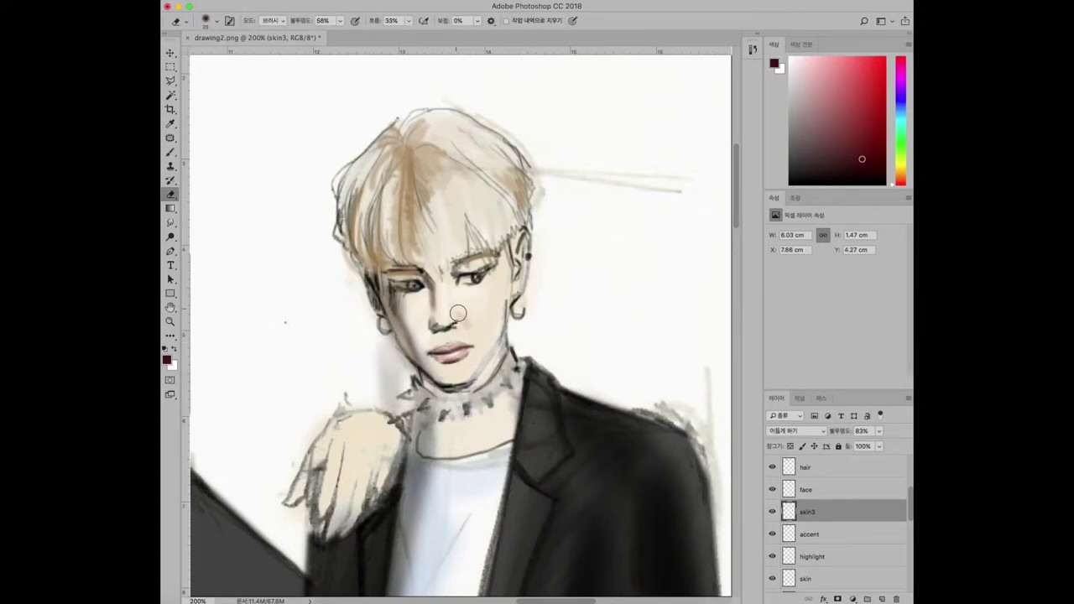
left_click_drag(512, 273, 511, 290)
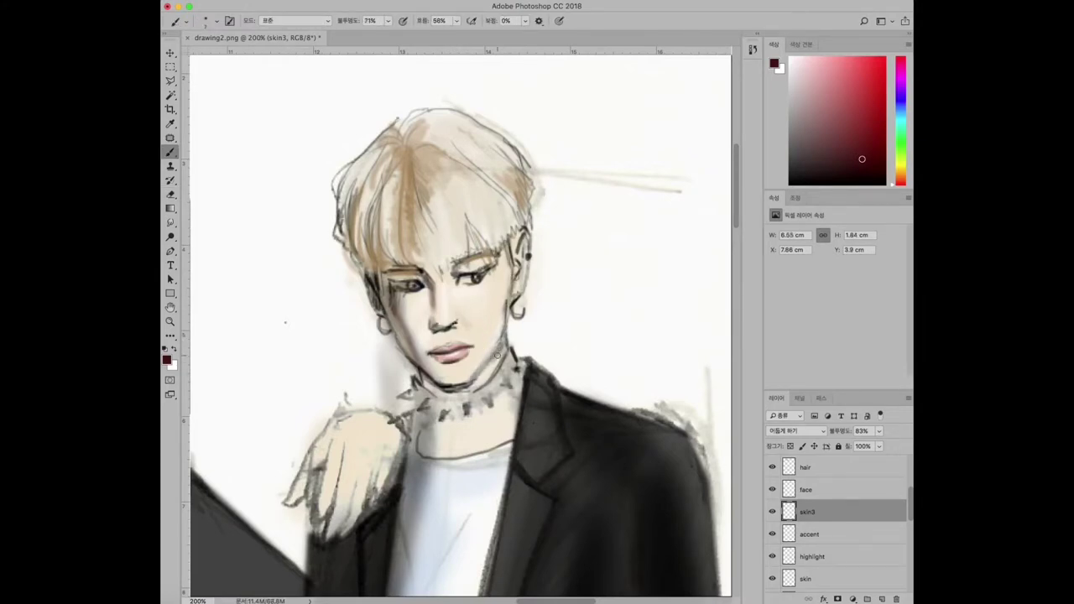
Set the foreground colour to pale yellow f0e8bd.
left_click(166, 359)
left_click(431, 423)
left_click(310, 314)
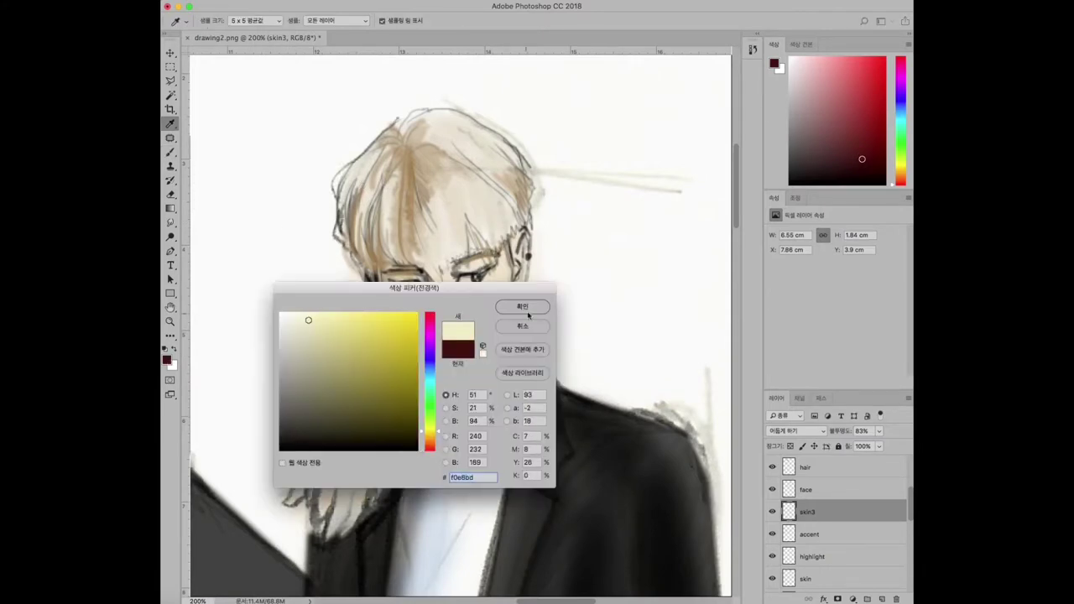
left_click(510, 305)
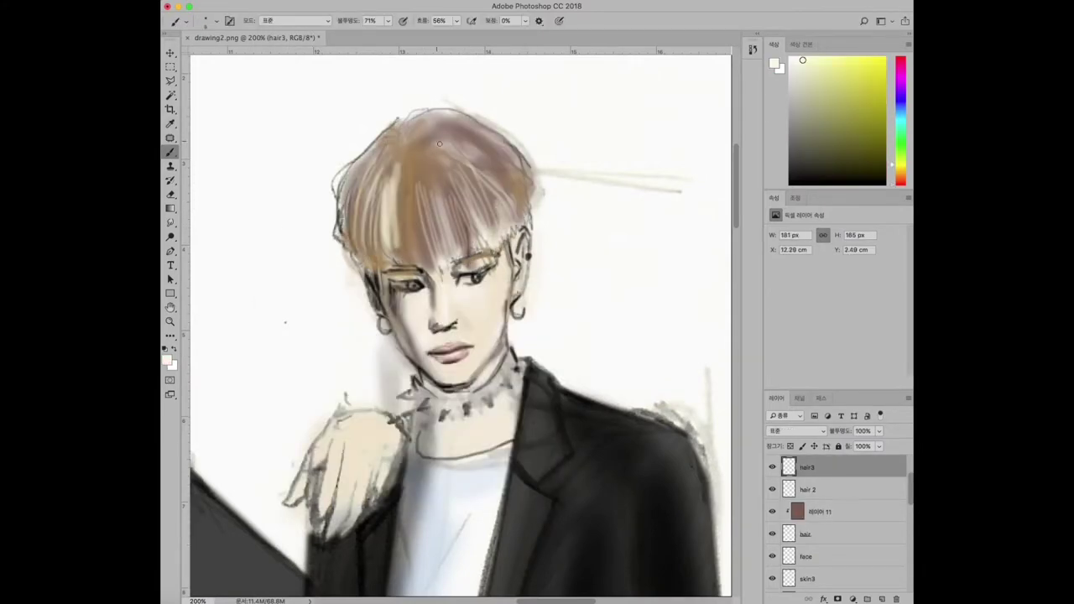
Paint pale cream highlight strands from the parting through the fringe of the blond figure's hair on the hair3 layer.
mouse_move(436, 152)
left_mouse_down()
mouse_move(444, 210)
mouse_move(470, 201)
left_mouse_up()
mouse_move(410, 126)
left_mouse_down()
mouse_move(461, 113)
mouse_move(508, 162)
mouse_move(453, 205)
left_mouse_up()
left_click_drag(452, 165, 487, 193)
mouse_move(436, 158)
left_mouse_down()
mouse_move(423, 229)
mouse_move(413, 166)
mouse_move(415, 188)
mouse_move(400, 167)
mouse_move(401, 268)
left_mouse_up()
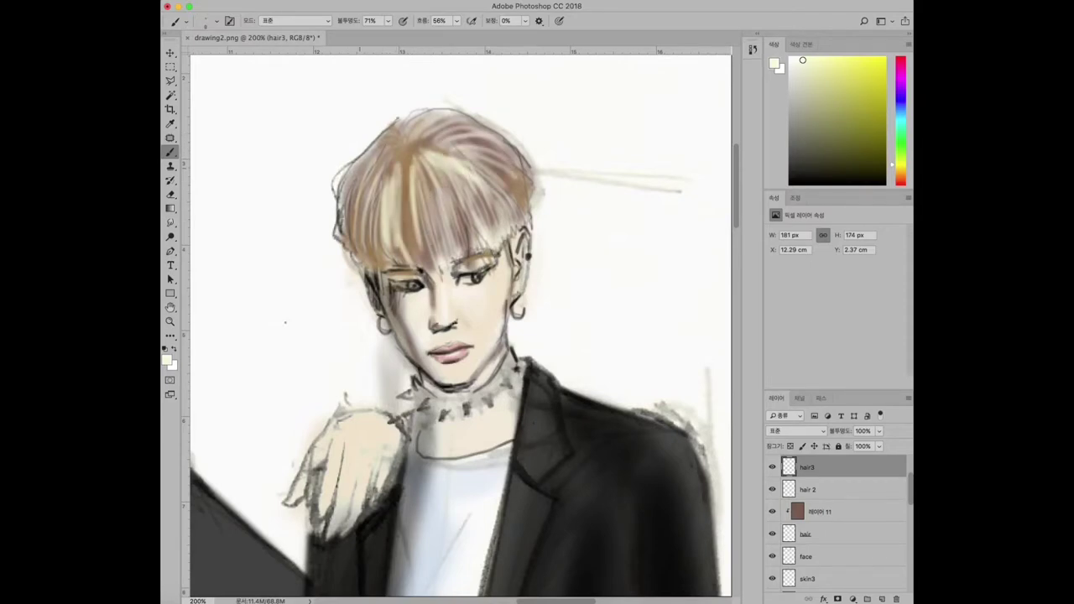
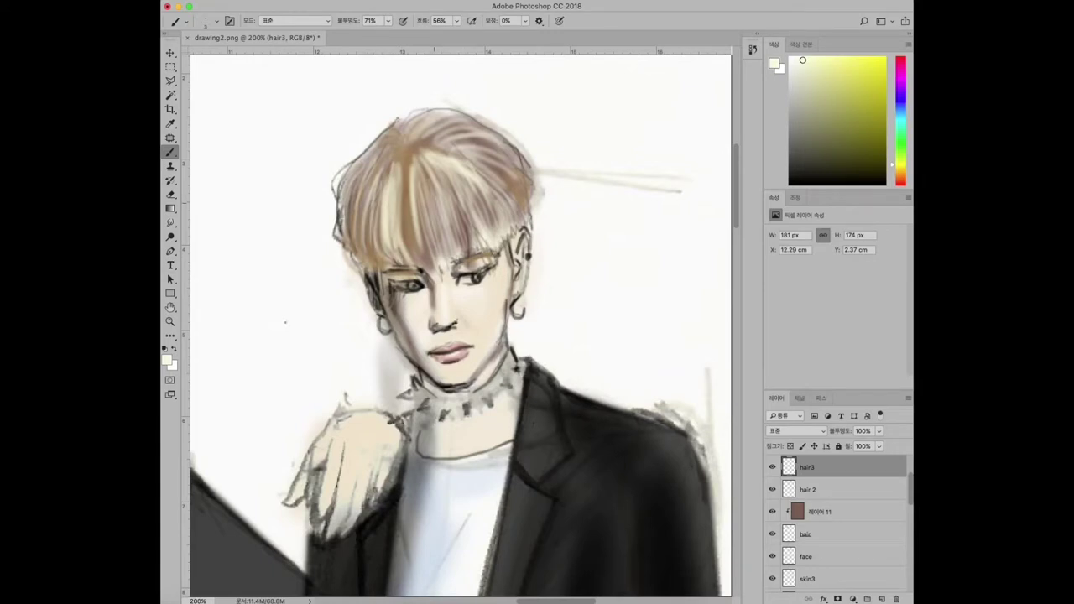
left_click_drag(409, 194, 404, 260)
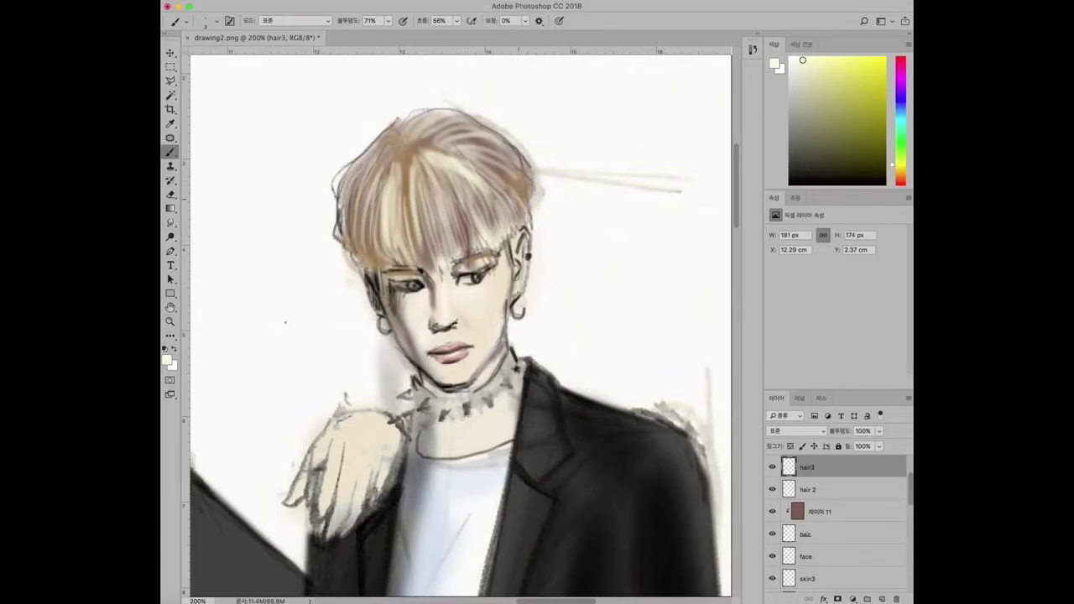
Reset the foreground colour to black and activate the hair 2 layer, keeping its normal blend mode.
left_click(805, 534)
key("d")
left_click(837, 488)
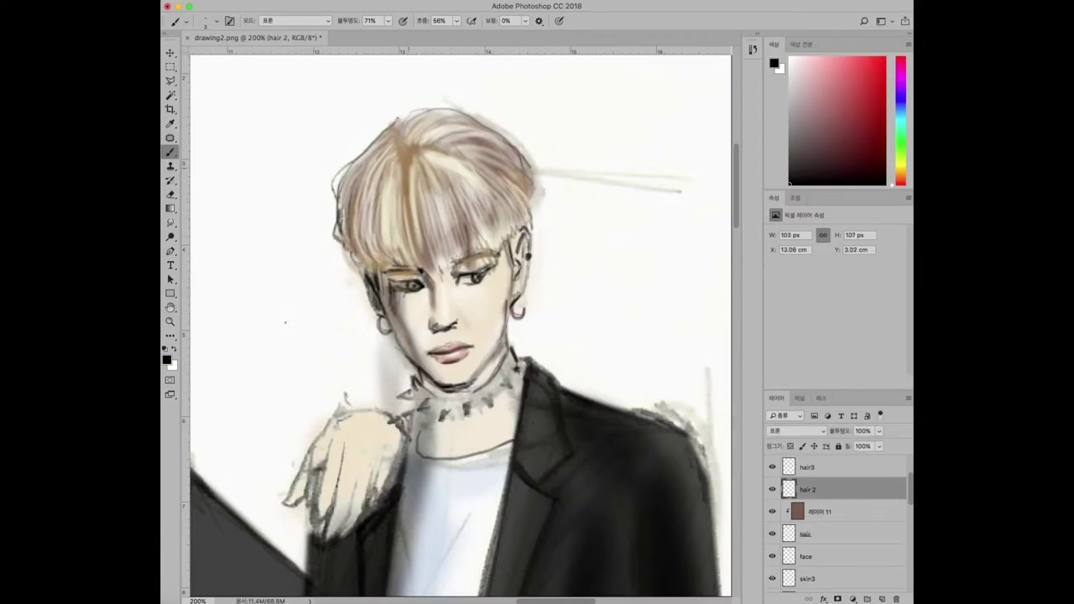
left_click(797, 431)
left_click(795, 434)
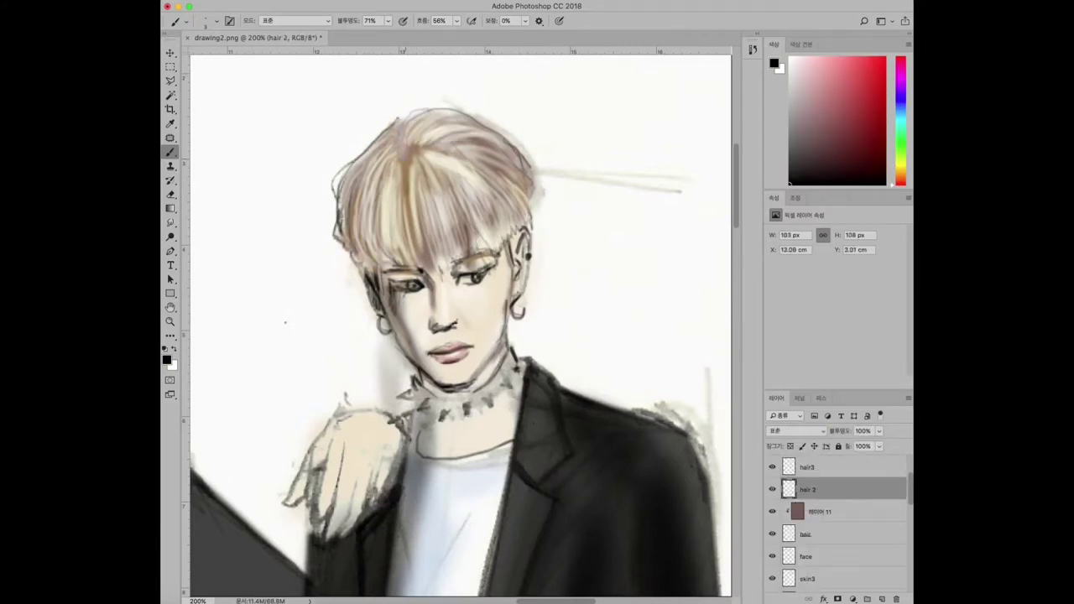
Add a new layer and draw fine black strands along the parting and crown of the blond hair.
key("super+shift+alt+n")
left_click_drag(408, 156, 411, 220)
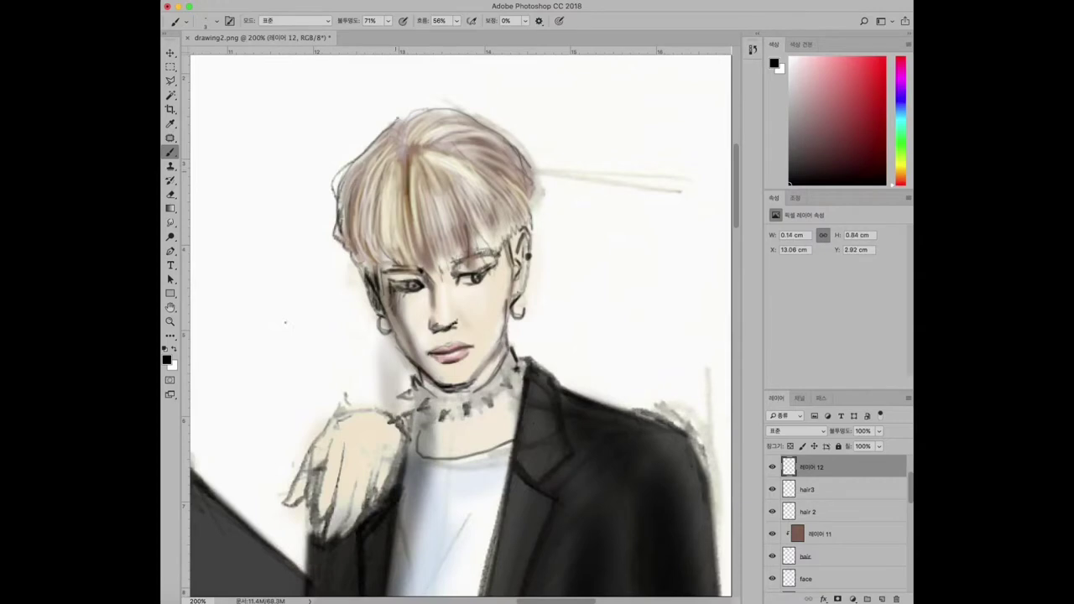
left_click_drag(399, 127, 404, 147)
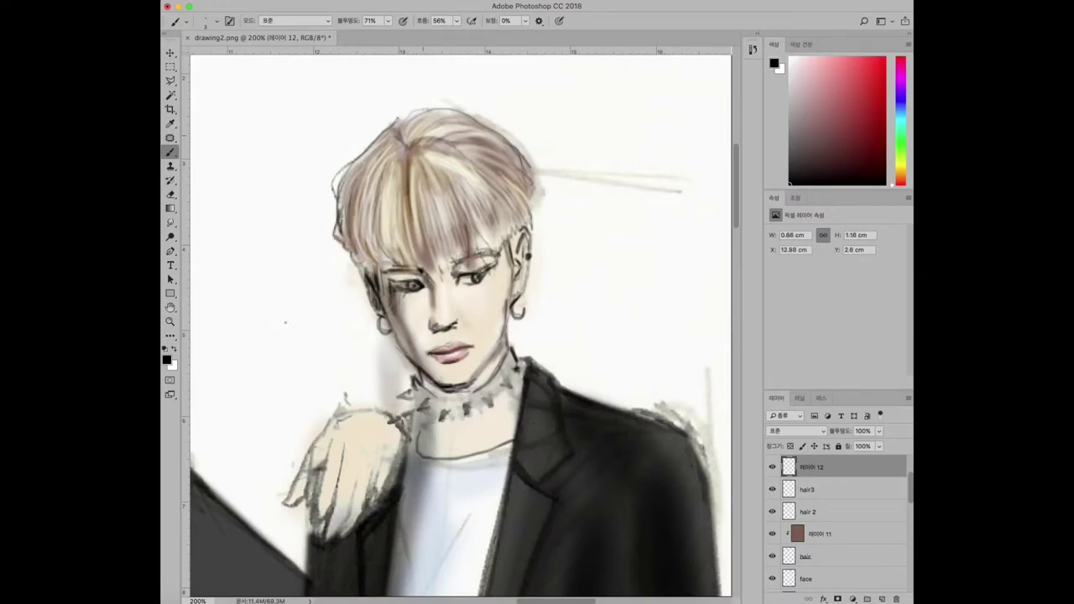
left_click(797, 430)
key("Escape")
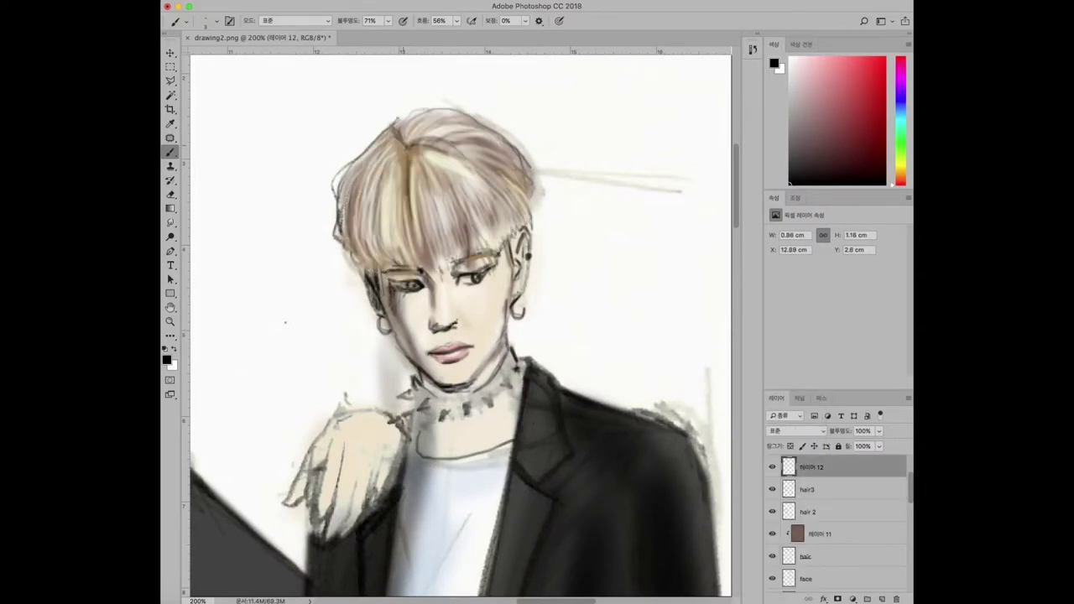
mouse_move(399, 143)
left_mouse_down()
mouse_move(382, 155)
mouse_move(396, 180)
left_mouse_up()
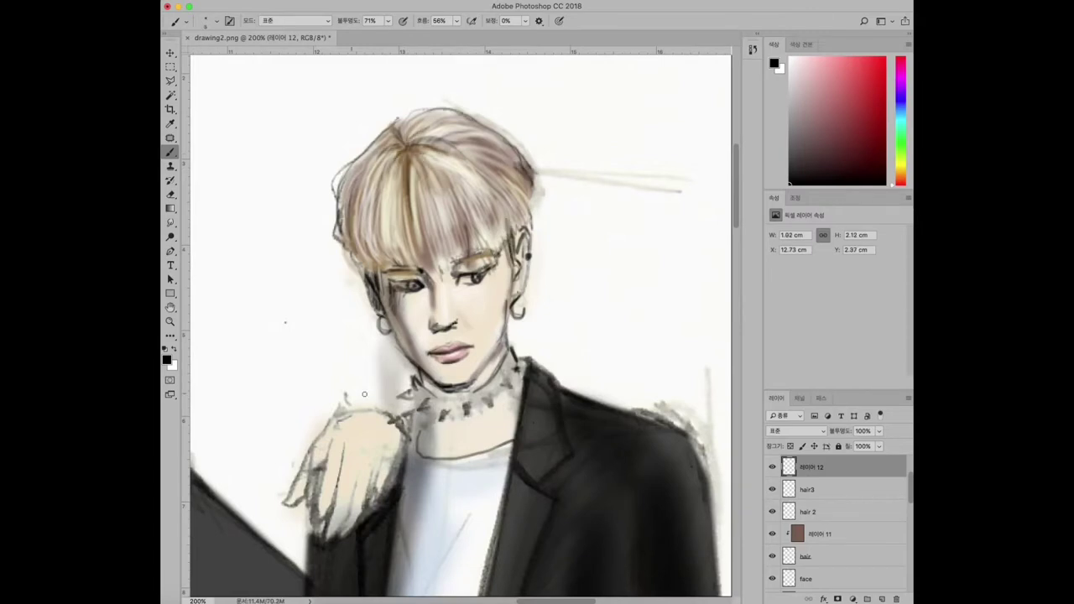
Add a new layer above the face layer, fill it with black and clip it to the face layer.
left_click_drag(910, 497, 910, 522)
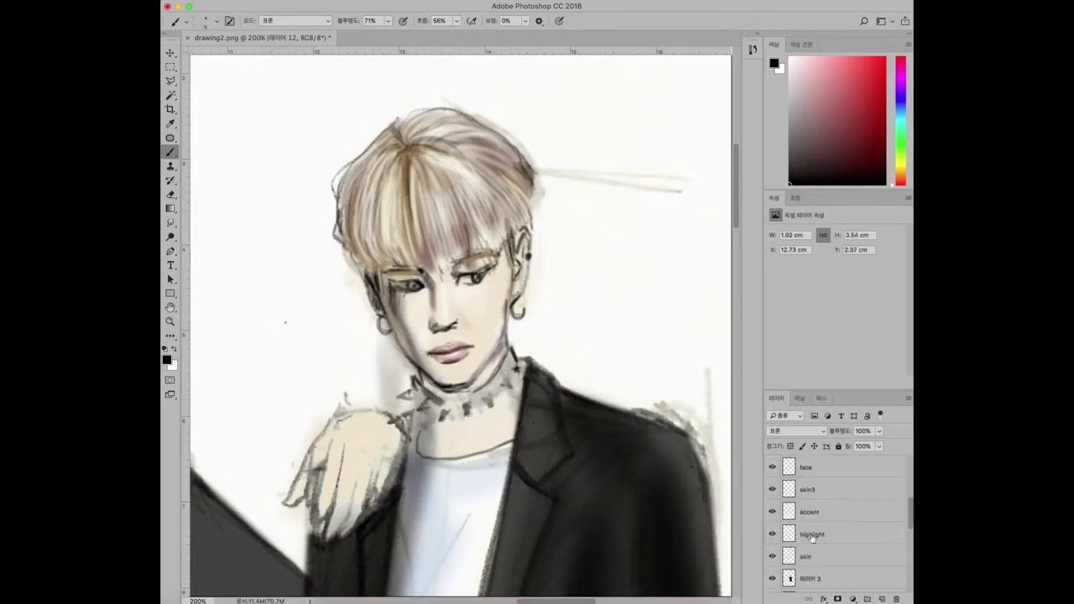
key("super+minus")
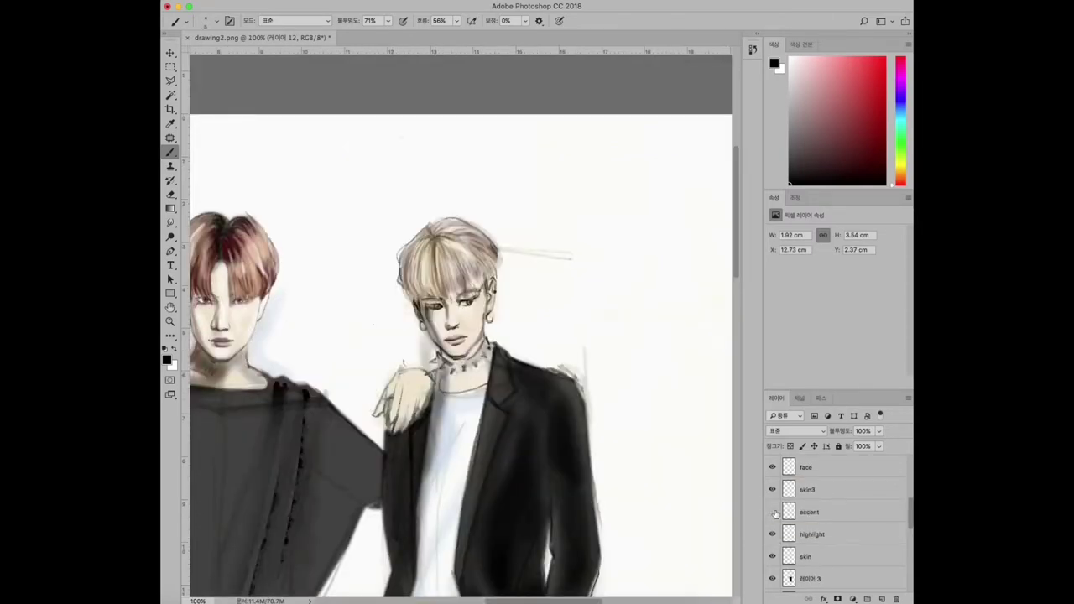
key("space")
left_click_drag(313, 427, 380, 435)
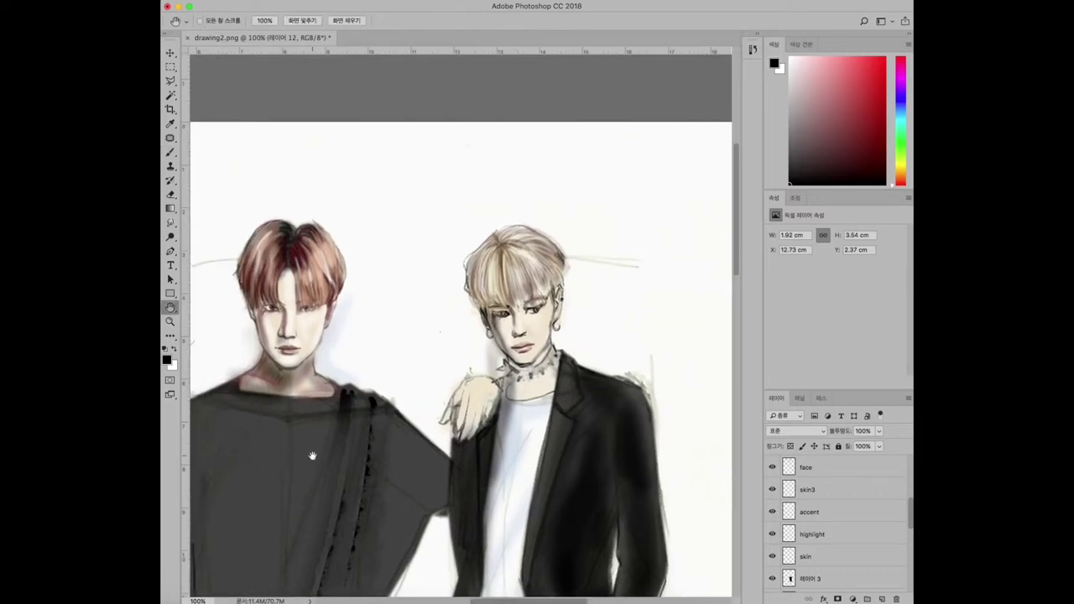
key("super+alt+shift+n")
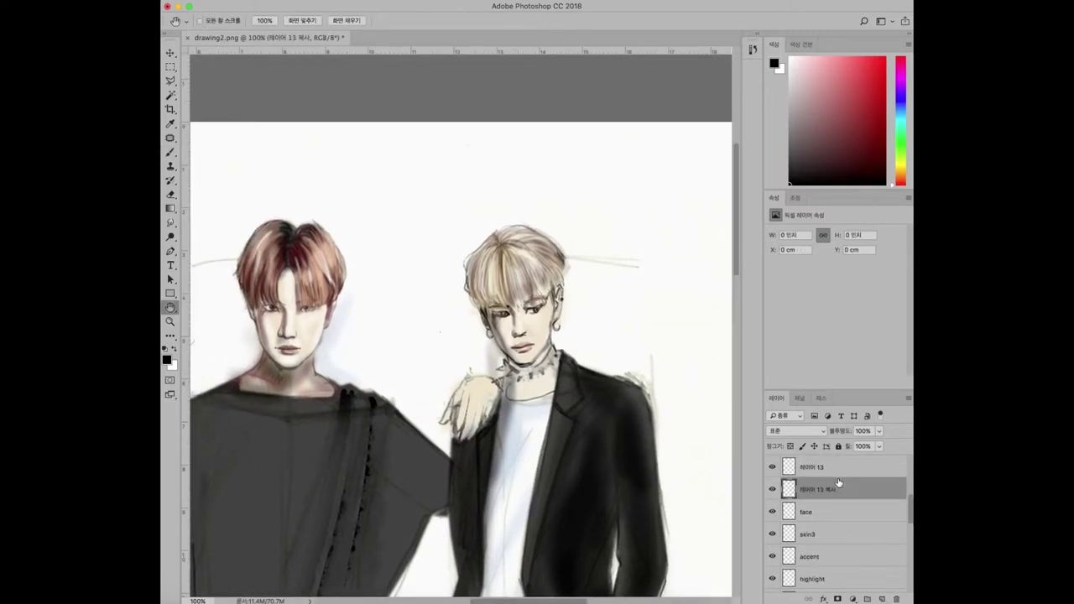
key("alt+BackSpace")
key("super+minus")
left_click_drag(857, 430, 849, 431)
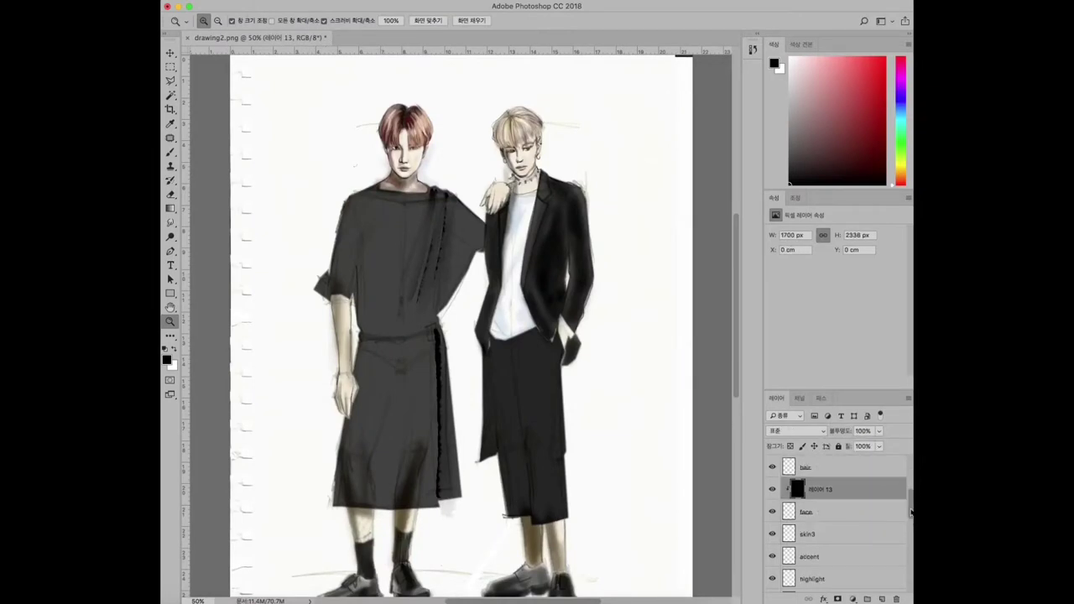
Paint soft black roots around the blond figure's parting on the hair3 layer.
left_click(547, 168, "super")
left_click(547, 168)
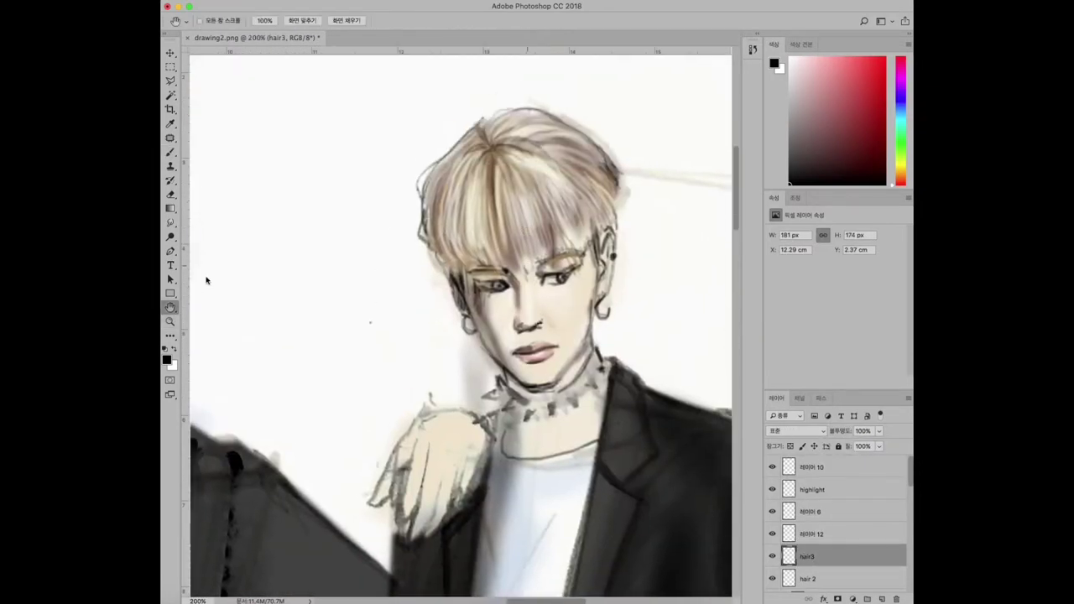
key("b")
mouse_move(490, 152)
left_mouse_down()
mouse_move(497, 171)
mouse_move(513, 152)
mouse_move(496, 168)
mouse_move(481, 155)
mouse_move(511, 126)
mouse_move(481, 159)
mouse_move(469, 142)
left_mouse_up()
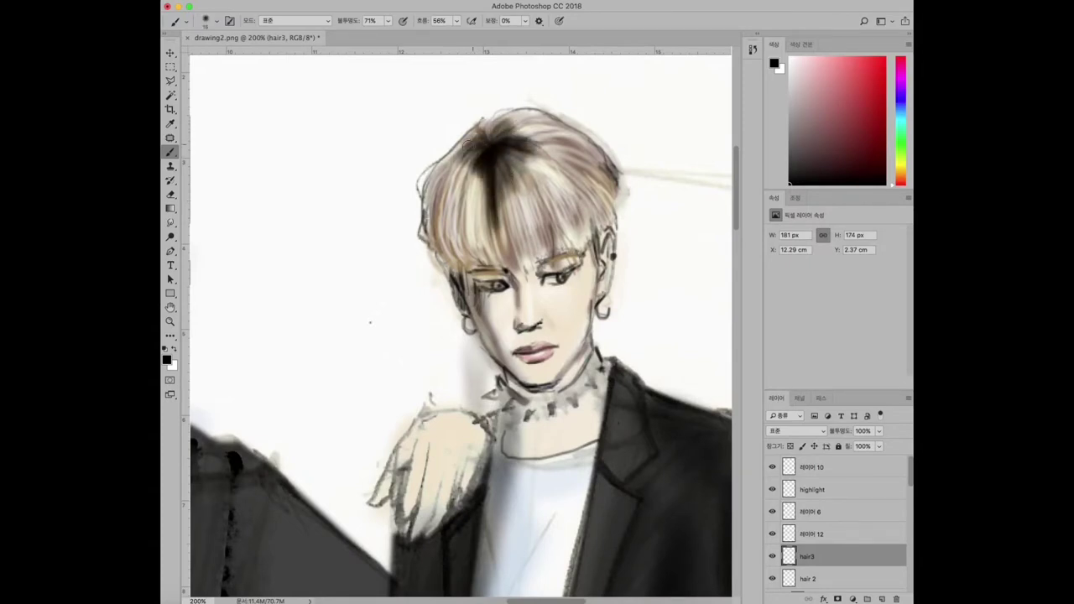
Choose a brown foreground colour and blend it over the dark roots and surrounding blond strands with a larger brush.
left_click(166, 359)
left_click(495, 273)
key("Return")
key("b")
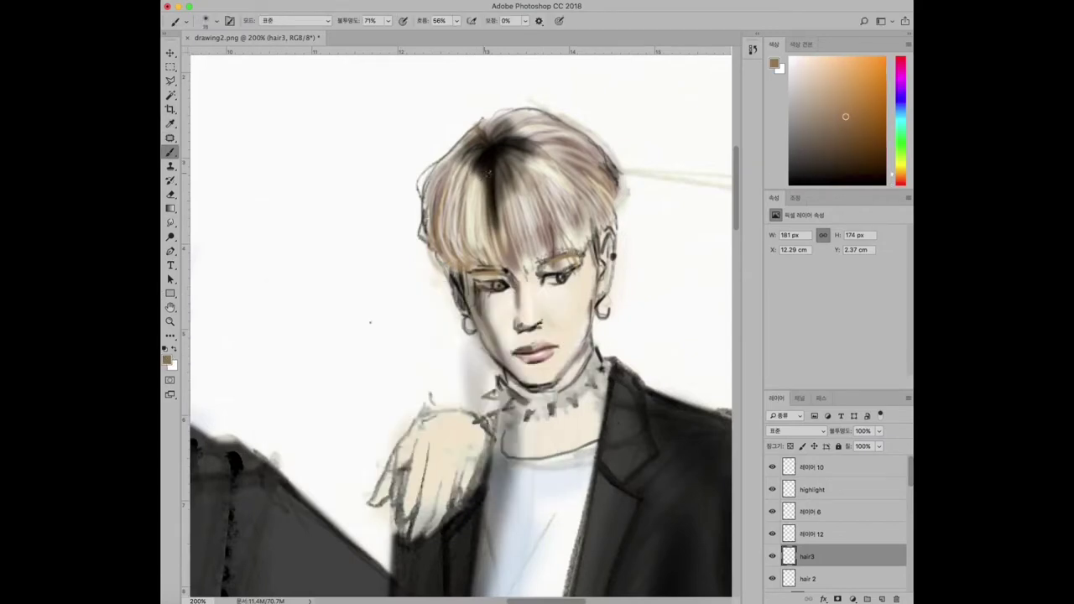
left_click_drag(500, 195, 503, 150)
key("bracketright")
left_click_drag(457, 218, 577, 192)
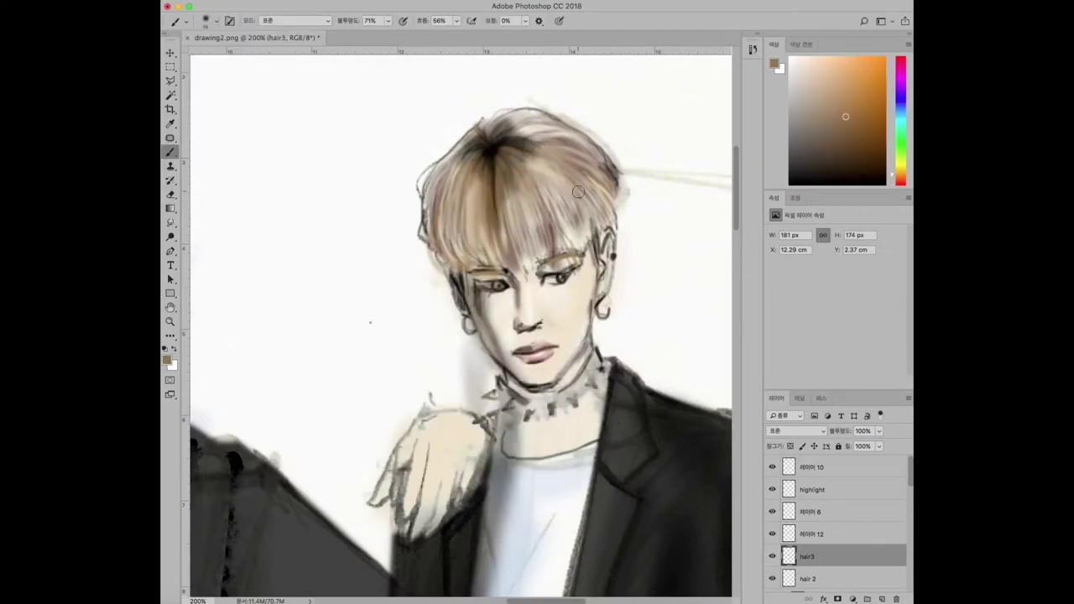
Examine both full-length figures and look through the layer stack from hair3 down to the bottom layers.
left_click(419, 391, "ctrl")
key("ctrl+minus")
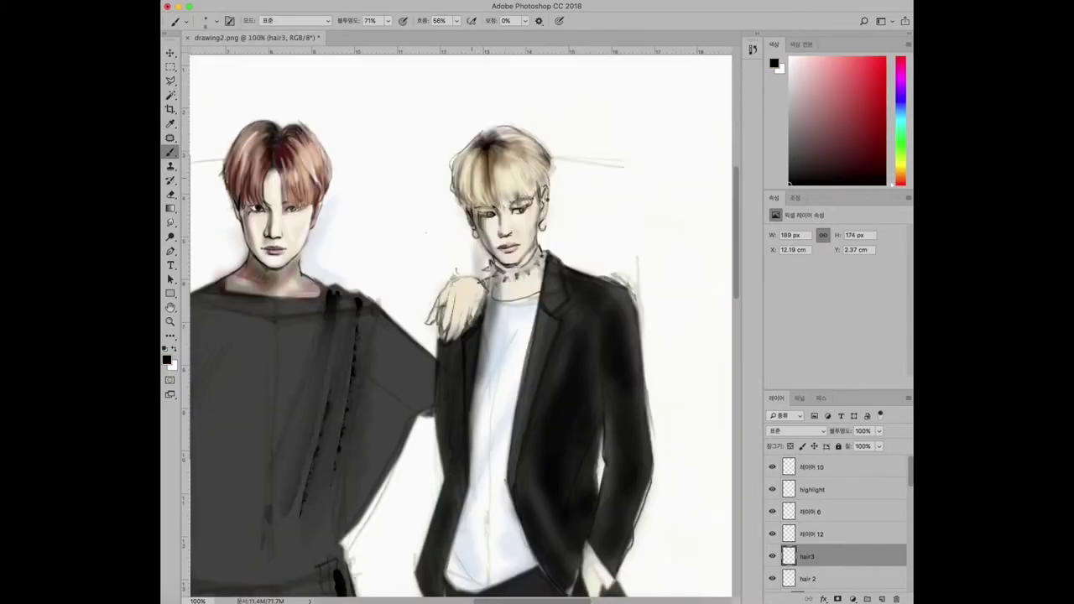
key("ctrl+minus")
scroll(470, 353, "down", 4)
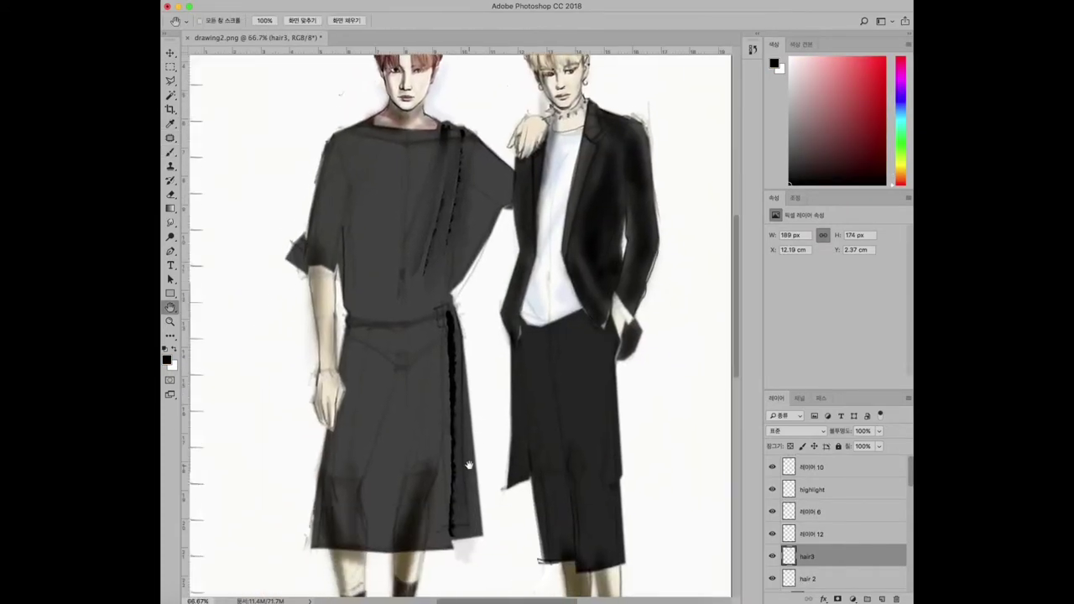
left_click_drag(455, 448, 448, 440)
scroll(839, 520, "down", 3)
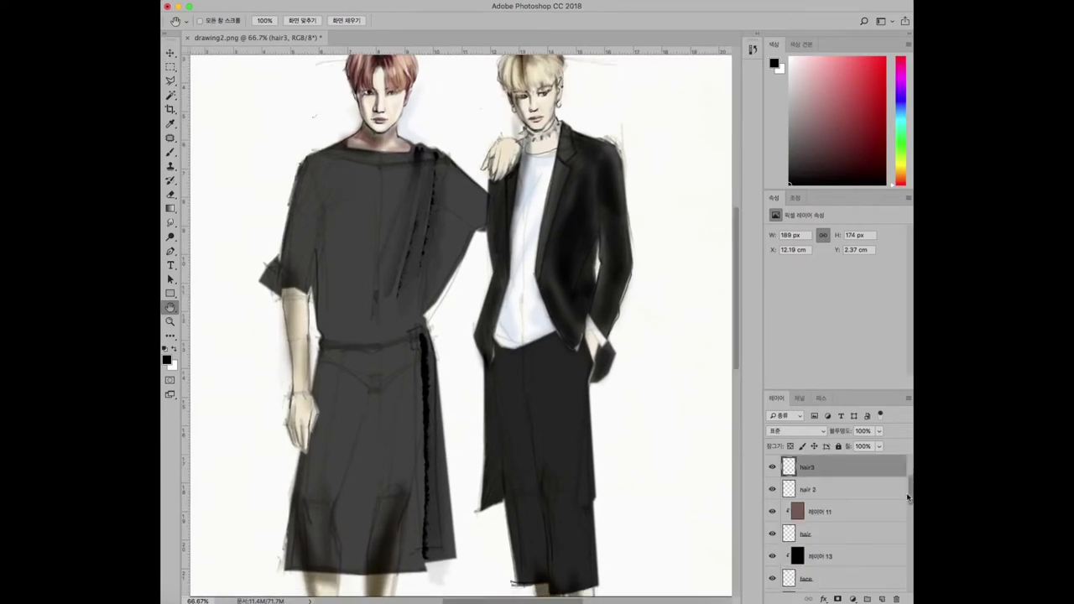
left_click(774, 468)
scroll(839, 520, "down", 3)
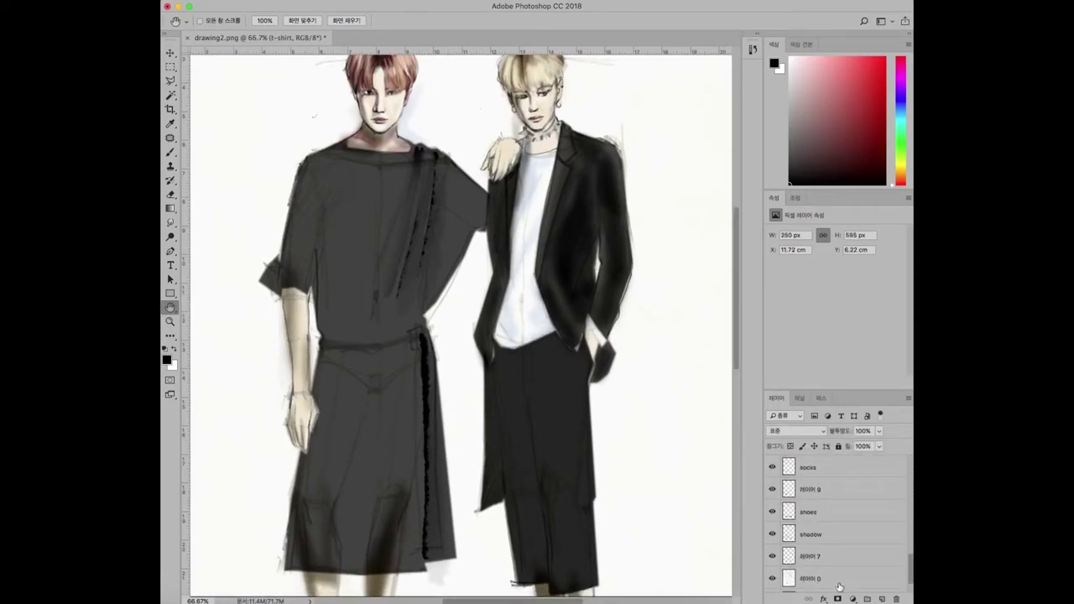
left_click(809, 578)
key("e")
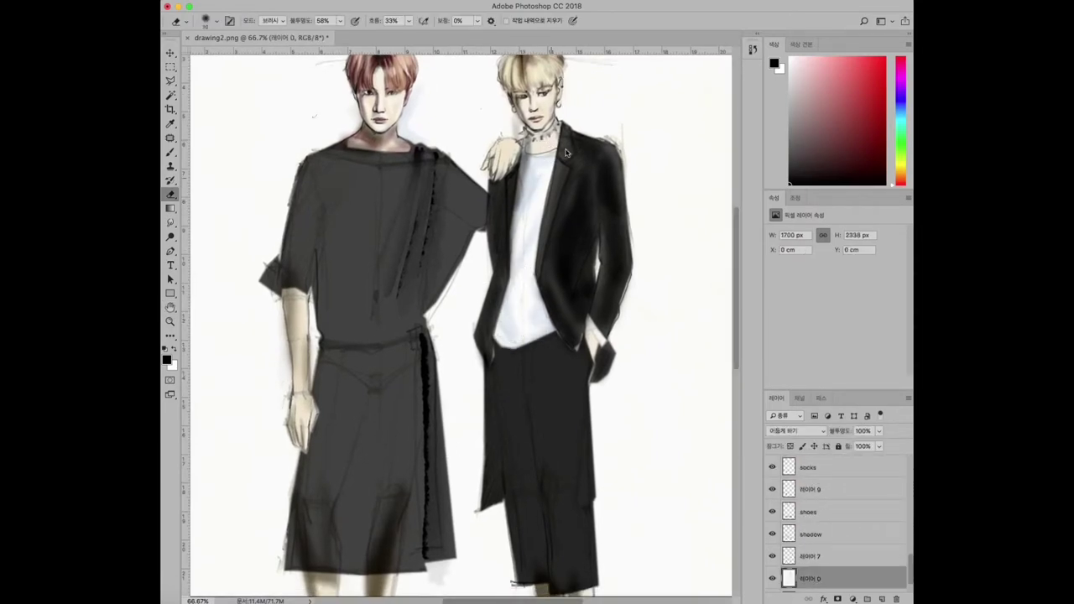
scroll(811, 492, "up", 3)
Choose a blue foreground colour and paint soft fold shadows on the white T-shirt, on a new layer above the t-shirt layer.
left_click(811, 489)
key("b")
left_click(166, 359)
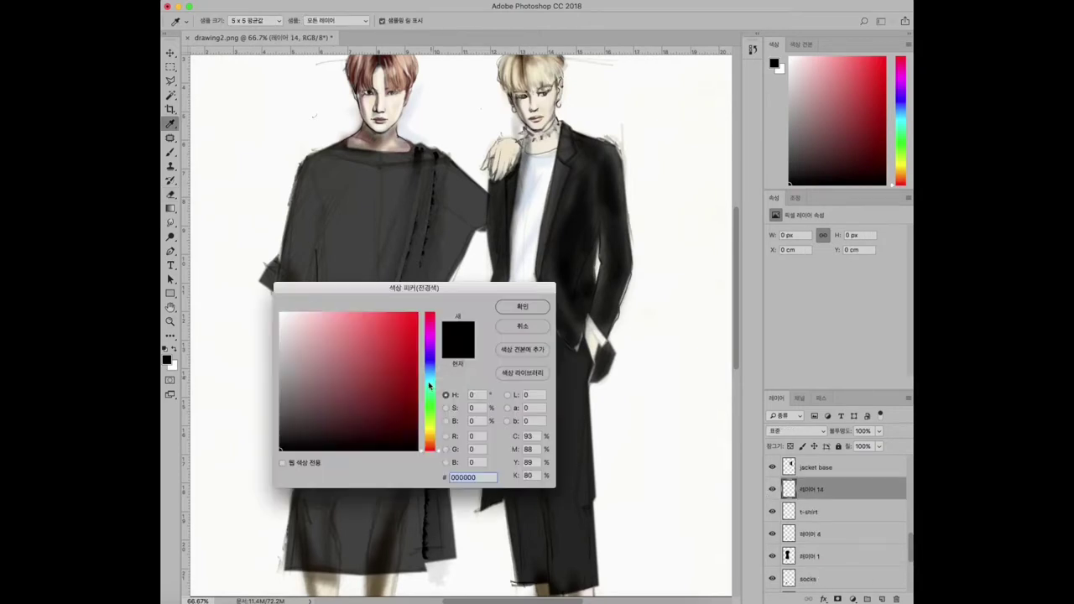
left_click(366, 364)
key("Return")
left_click_drag(511, 310, 530, 232)
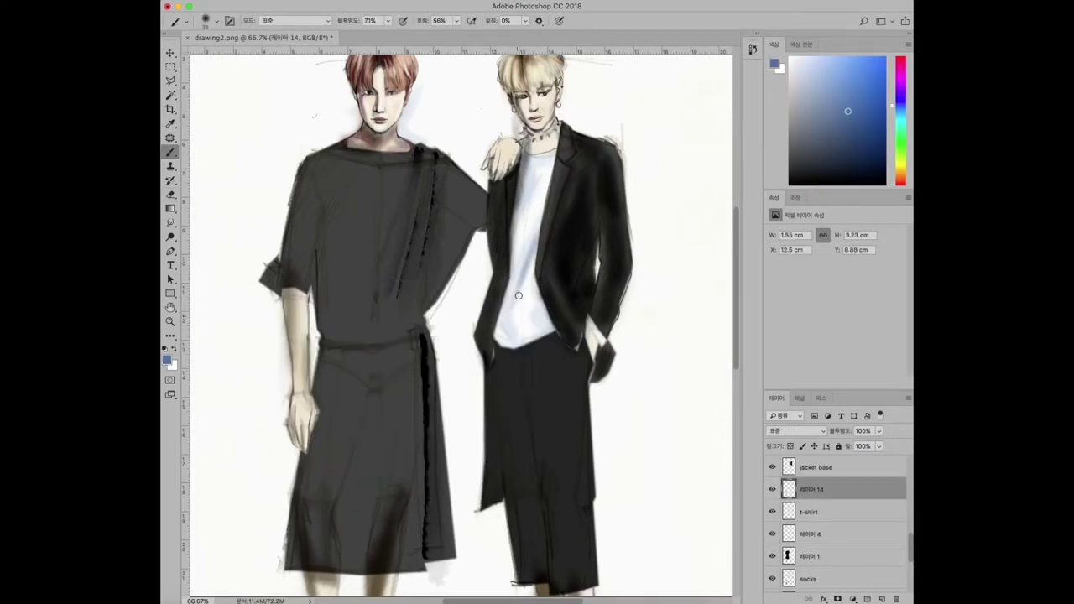
mouse_move(537, 187)
left_mouse_down()
mouse_move(502, 325)
mouse_move(510, 337)
mouse_move(550, 341)
left_mouse_up()
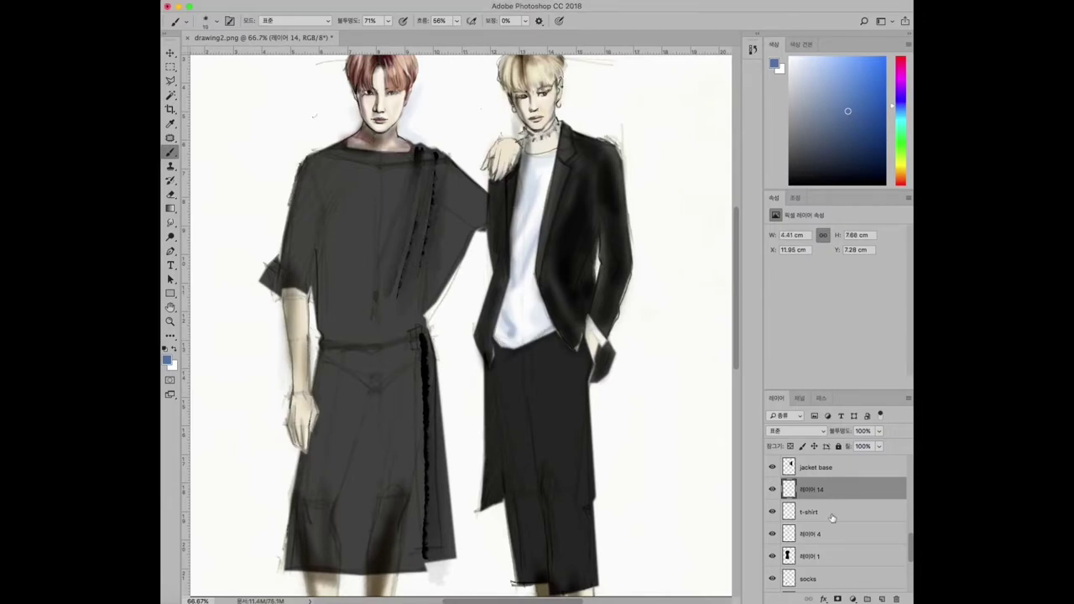
scroll(838, 520, "down", 5)
left_click(810, 559)
left_click(866, 599)
key("super+shift+bracketright")
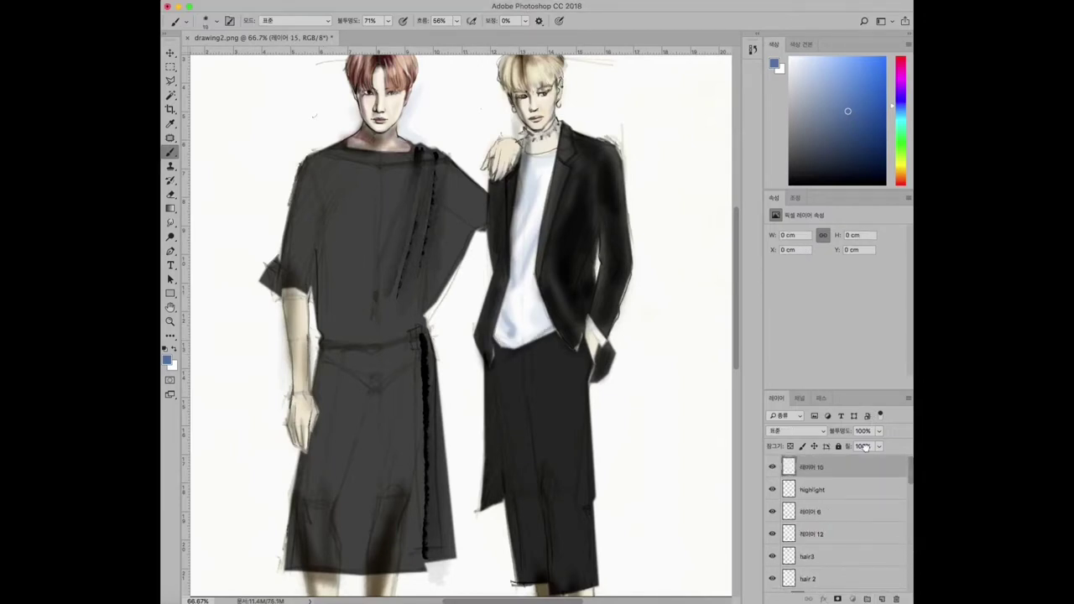
Select the shadow layer, reset the foreground colour to black and paint soft dark folds down the blond figure's trousers.
scroll(839, 503, "down", 5)
left_click(839, 515)
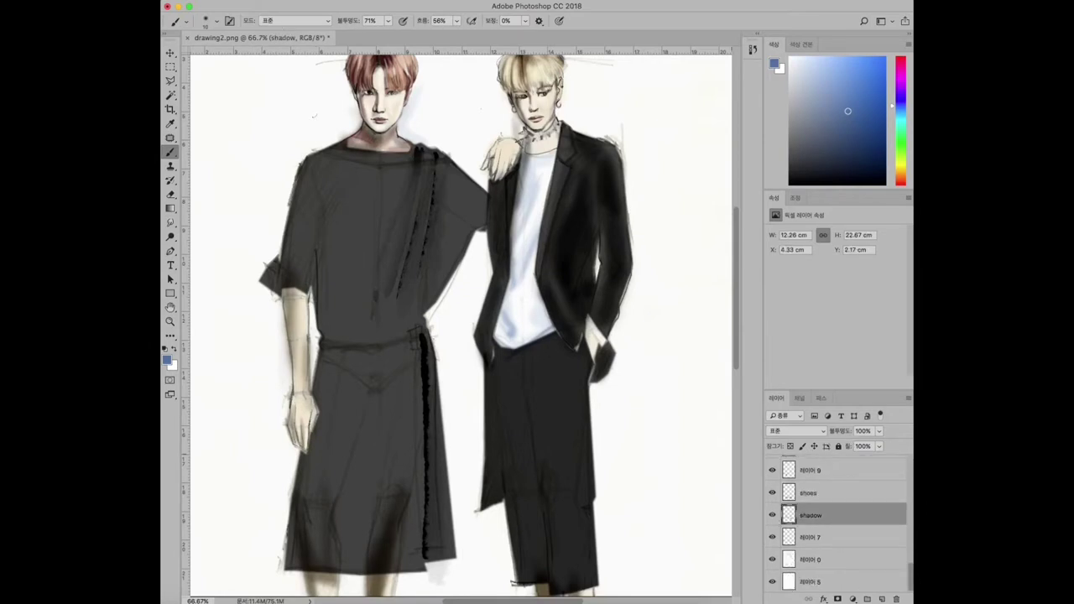
key("d")
left_click_drag(573, 478, 559, 333)
key("b")
left_click_drag(503, 254, 532, 427)
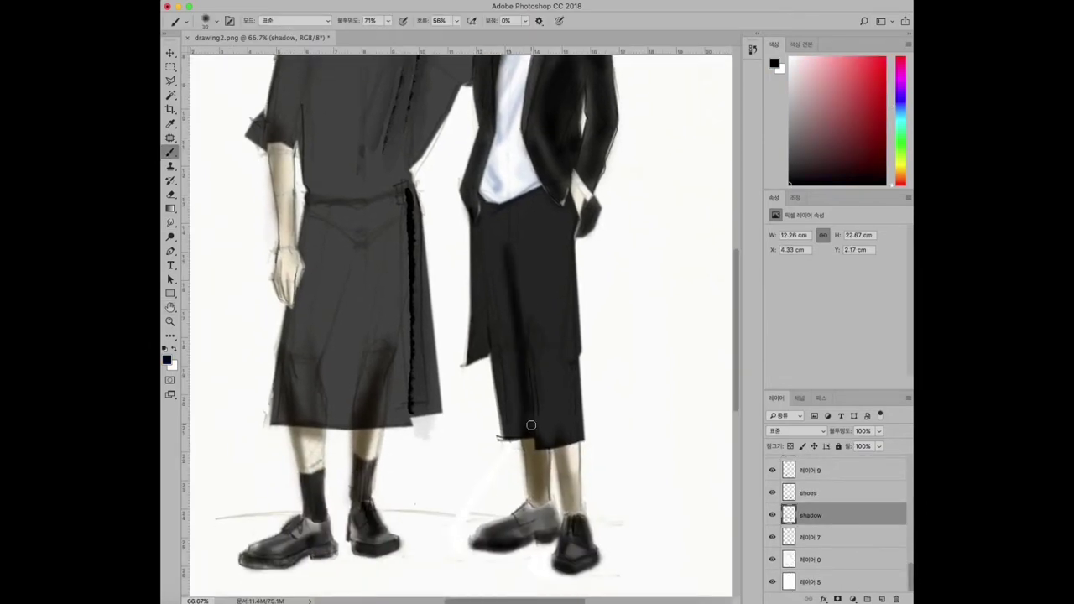
mouse_move(507, 227)
left_mouse_down()
mouse_move(491, 411)
mouse_move(536, 251)
mouse_move(550, 407)
mouse_move(520, 392)
left_mouse_up()
left_click_drag(479, 246, 478, 343)
Darken the draped folds and the side strip of the red-haired figure's tunic and skirt with black on the shadow layer.
key("super+minus")
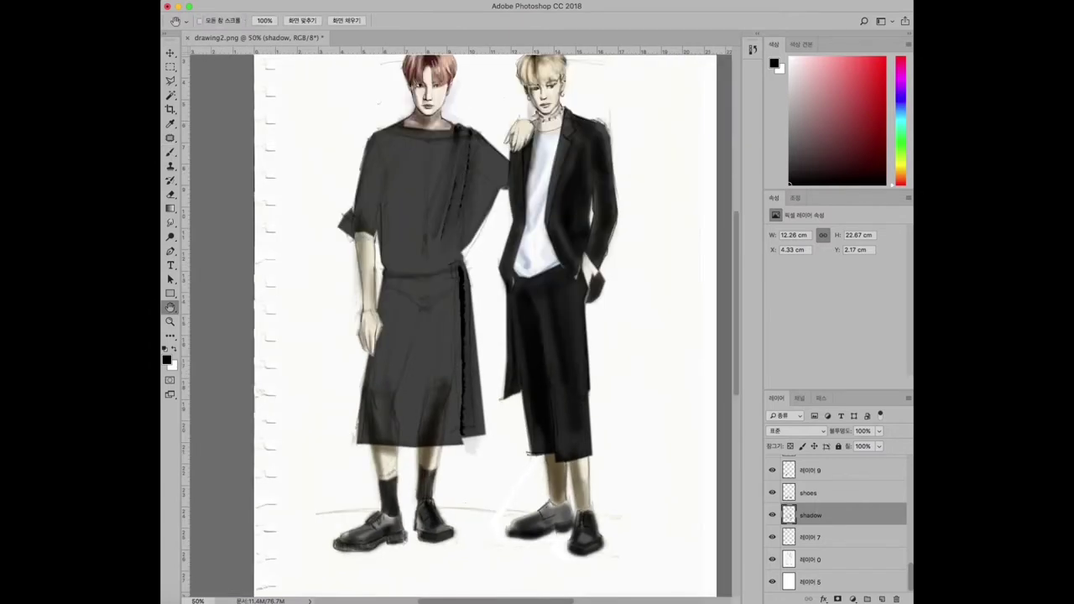
left_click_drag(459, 136, 443, 256)
mouse_move(466, 139)
left_mouse_down()
mouse_move(454, 287)
mouse_move(469, 420)
left_mouse_up()
left_click_drag(460, 273, 463, 428)
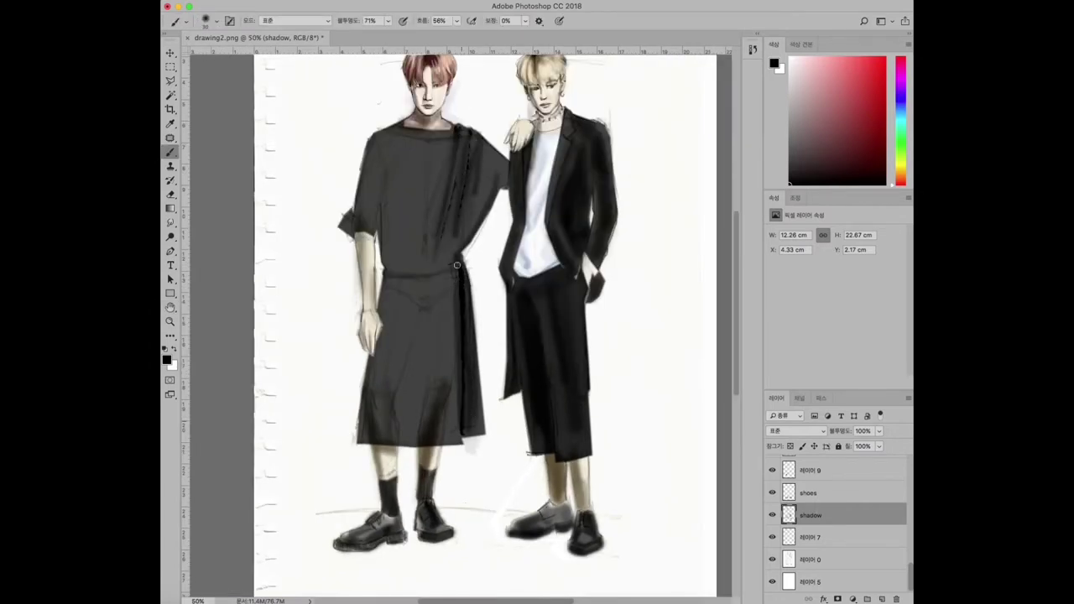
Enlarge the brush and shade the red-haired figure's sleeve and tunic front with soft black, undoing unwanted strokes.
key("]")
left_click_drag(377, 134, 395, 394)
left_click_drag(409, 159, 413, 232)
key("ctrl+z")
mouse_move(411, 168)
left_mouse_down()
mouse_move(436, 289)
mouse_move(434, 355)
left_mouse_up()
key("ctrl+z")
Paint soft black vertical folds over the red-haired figure's skirt, undoing and repainting the first stroke.
mouse_move(446, 289)
left_mouse_down()
mouse_move(420, 337)
mouse_move(411, 450)
mouse_move(413, 384)
mouse_move(391, 419)
left_mouse_up()
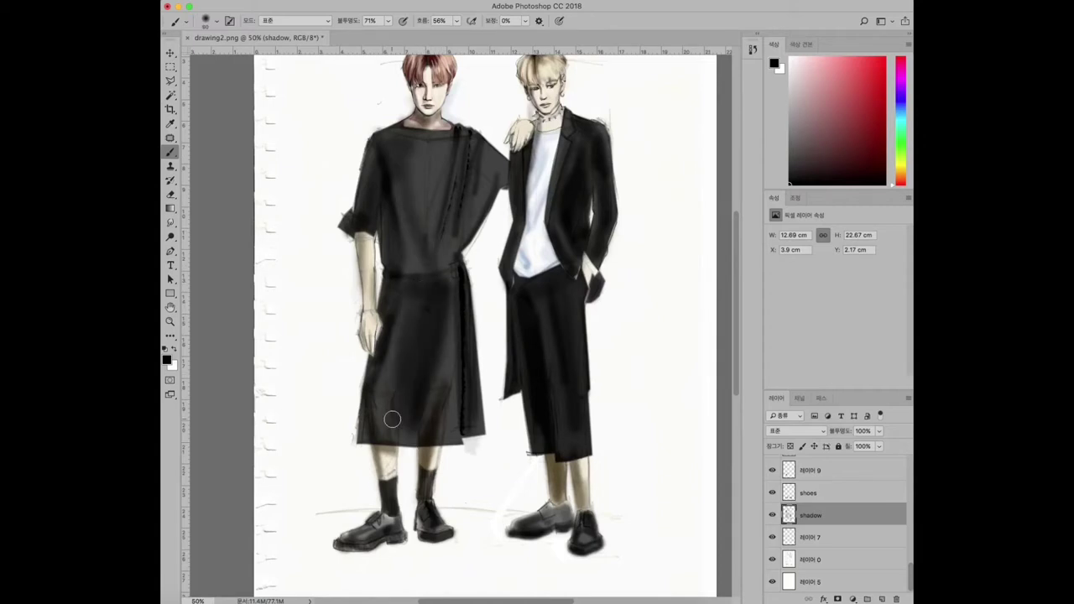
key("ctrl+z")
mouse_move(394, 286)
left_mouse_down()
mouse_move(367, 378)
mouse_move(362, 453)
mouse_move(393, 361)
mouse_move(382, 423)
left_mouse_up()
left_click_drag(453, 277, 448, 445)
Select the highlight layer above the skin layer and paint soft white highlights on the skirt and jacket.
right_click(435, 194, "super")
left_click(793, 452)
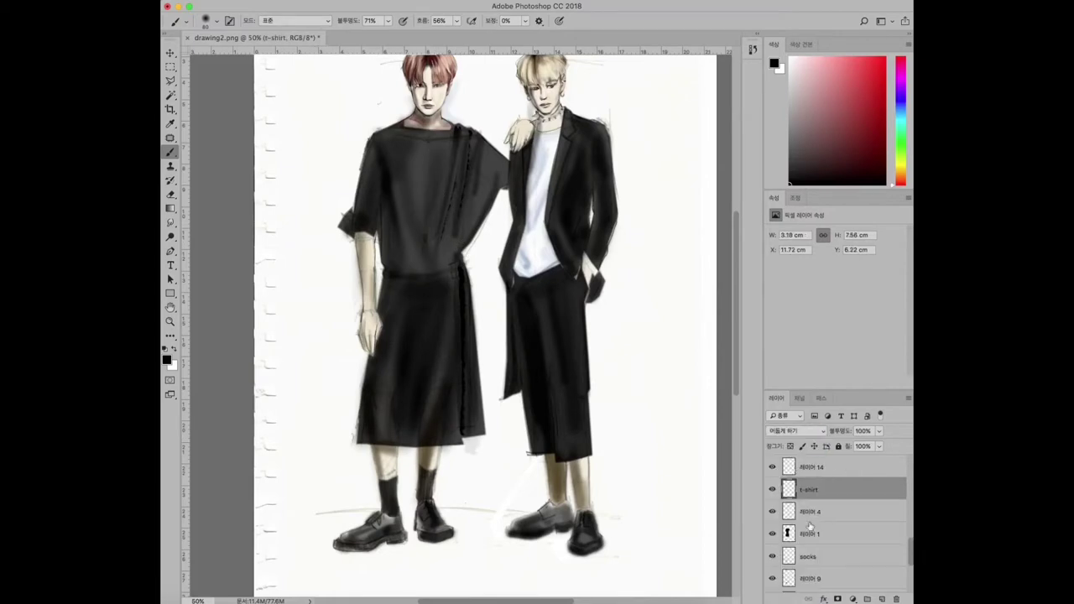
right_click(537, 201, "super")
left_click(793, 445)
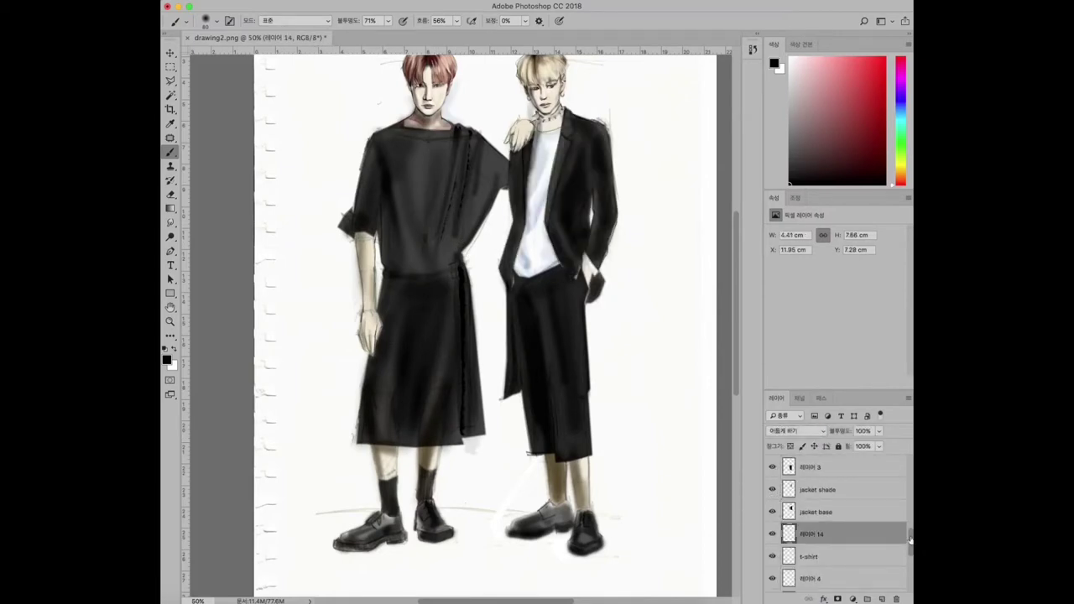
scroll(853, 516, "up", 1)
scroll(772, 513, "up", 2)
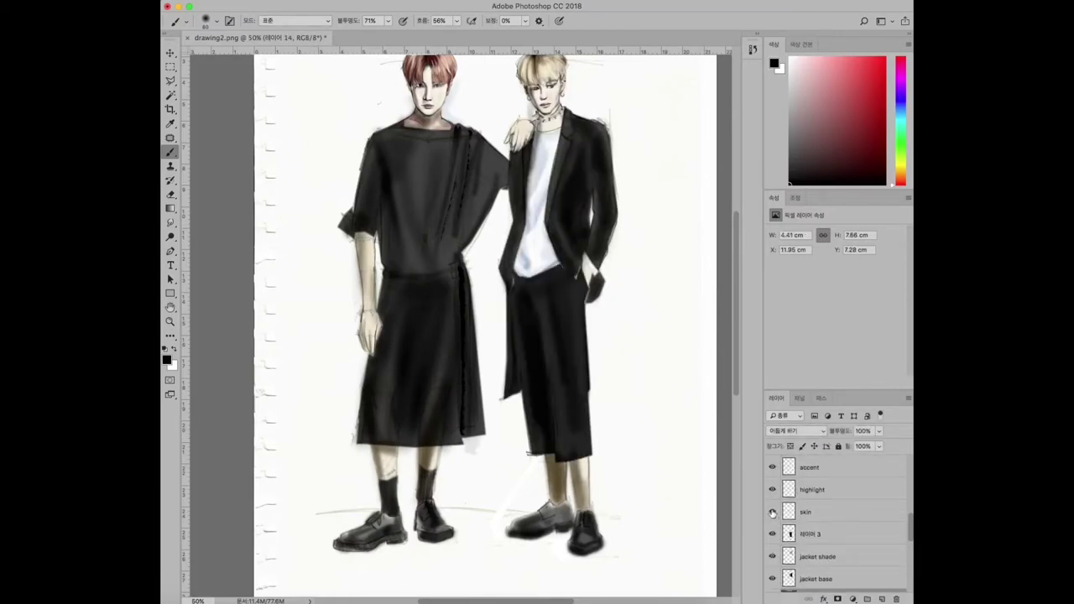
left_click(771, 492)
scroll(772, 495, "up", 1)
left_click(805, 511)
key("x")
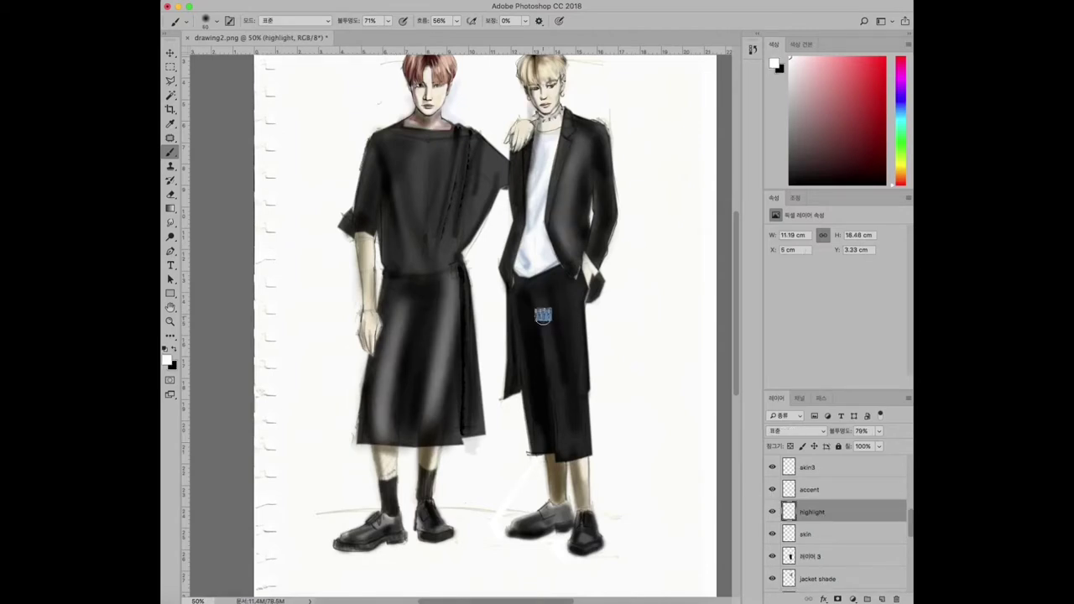
Lower the highlight layer's opacity to 9%.
key("2")
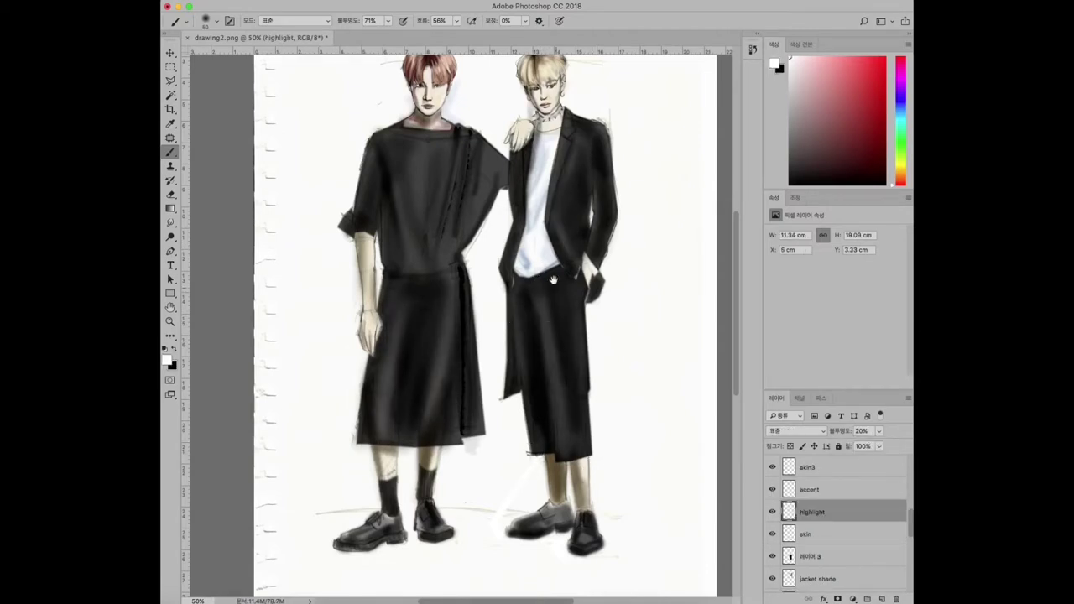
key("0")
key("9")
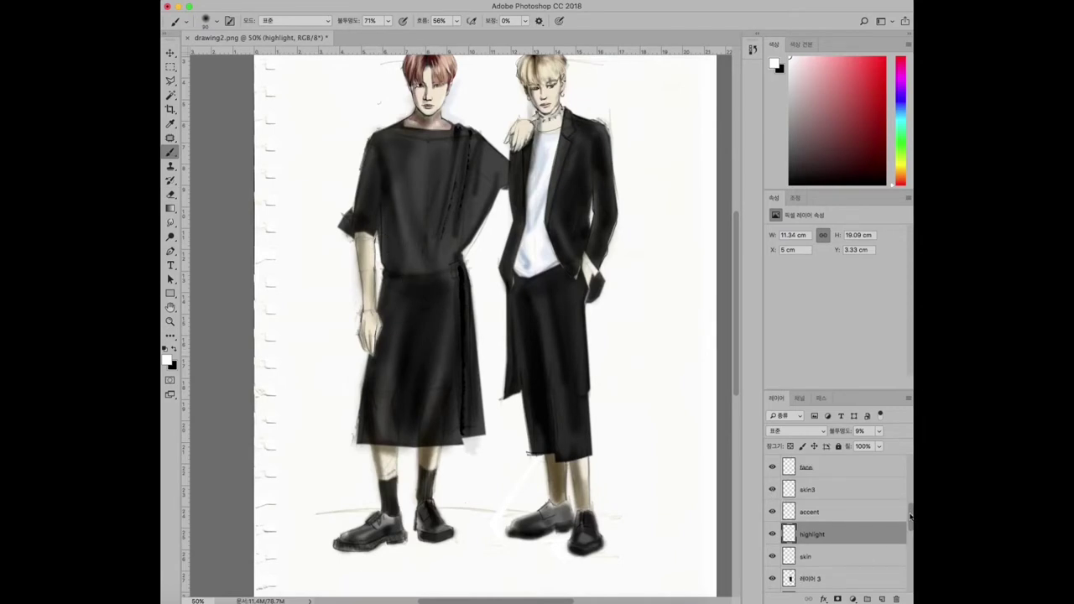
Select the accent layer, choose a reddish-brown foreground colour and shade the blond figure's neck below the choker.
scroll(539, 101, "up", 4)
left_click(445, 159, "alt")
left_click(445, 158, "super")
mouse_move(440, 177)
left_mouse_down()
mouse_move(487, 134)
mouse_move(495, 168)
mouse_move(451, 101)
left_mouse_up()
left_click(166, 359)
key("Return")
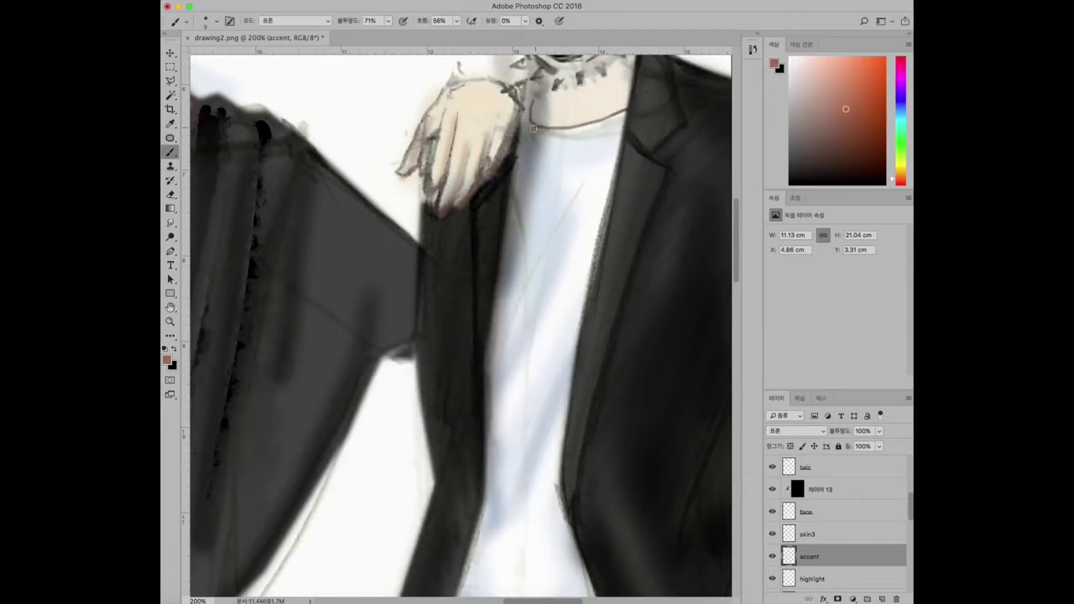
key("z")
left_click(497, 290, "alt")
key("b")
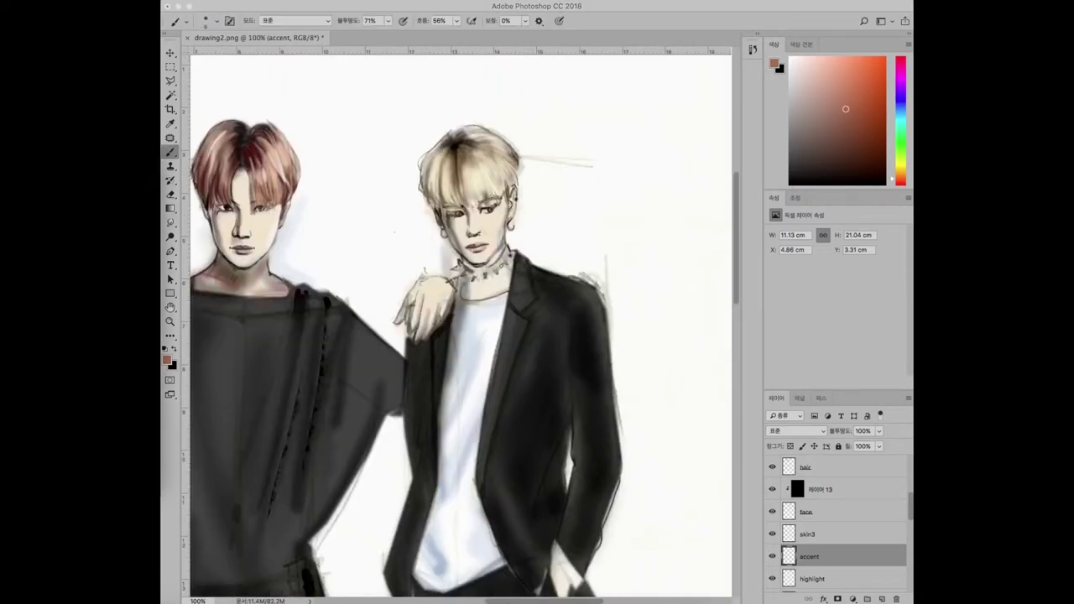
mouse_move(494, 298)
left_mouse_down()
mouse_move(491, 273)
mouse_move(466, 288)
left_mouse_up()
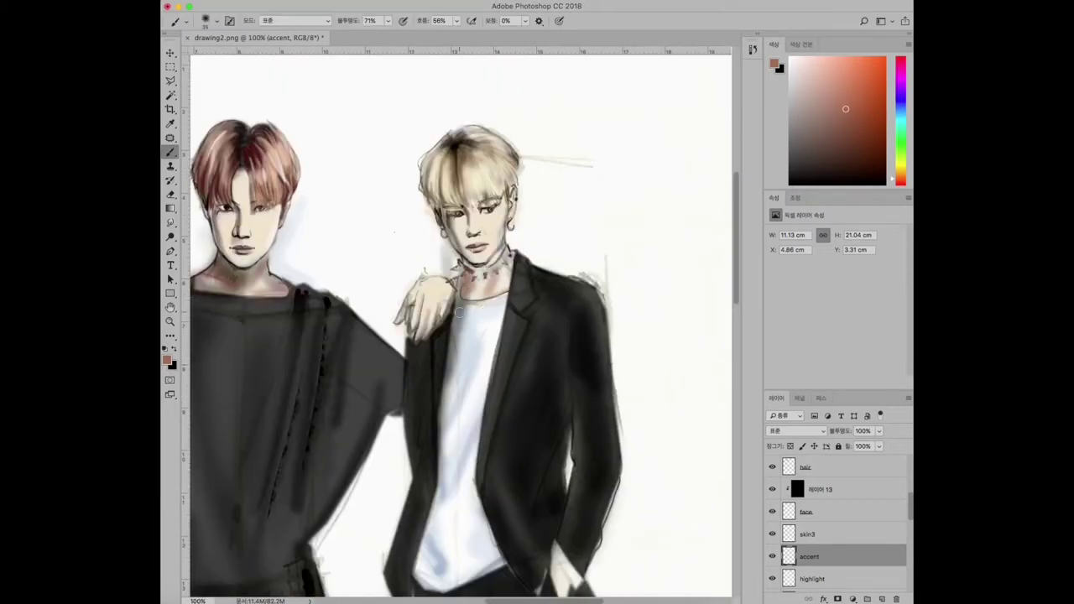
Select the 레이어 6 layer and switch the foreground colour to black for outlining the red-haired figure's forearm.
key("super+minus")
scroll(775, 494, "down", 3)
left_click(811, 495)
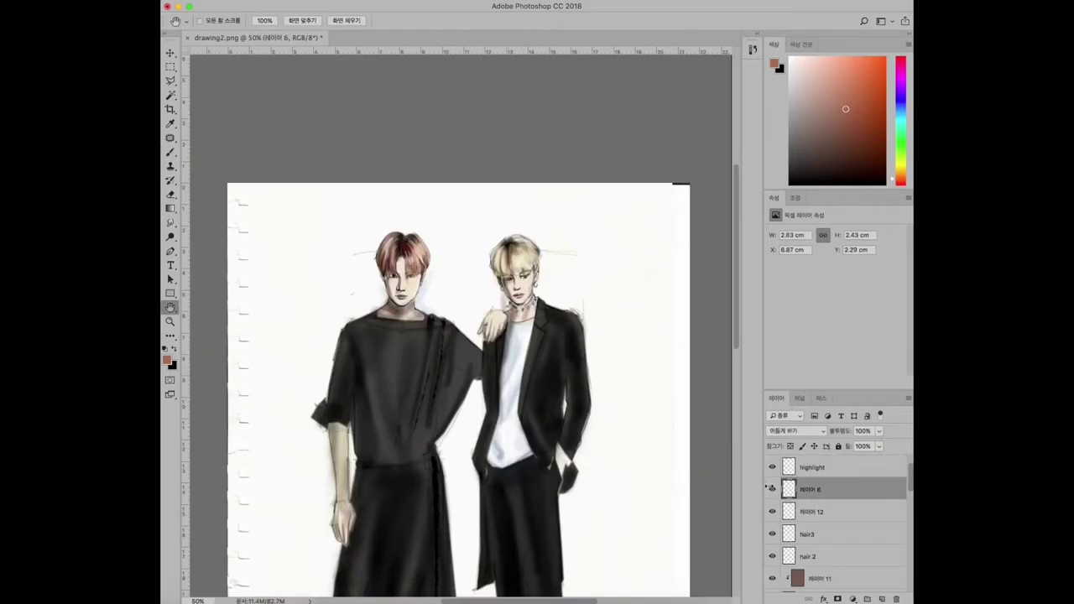
key("z")
left_click(372, 526)
left_click(175, 348)
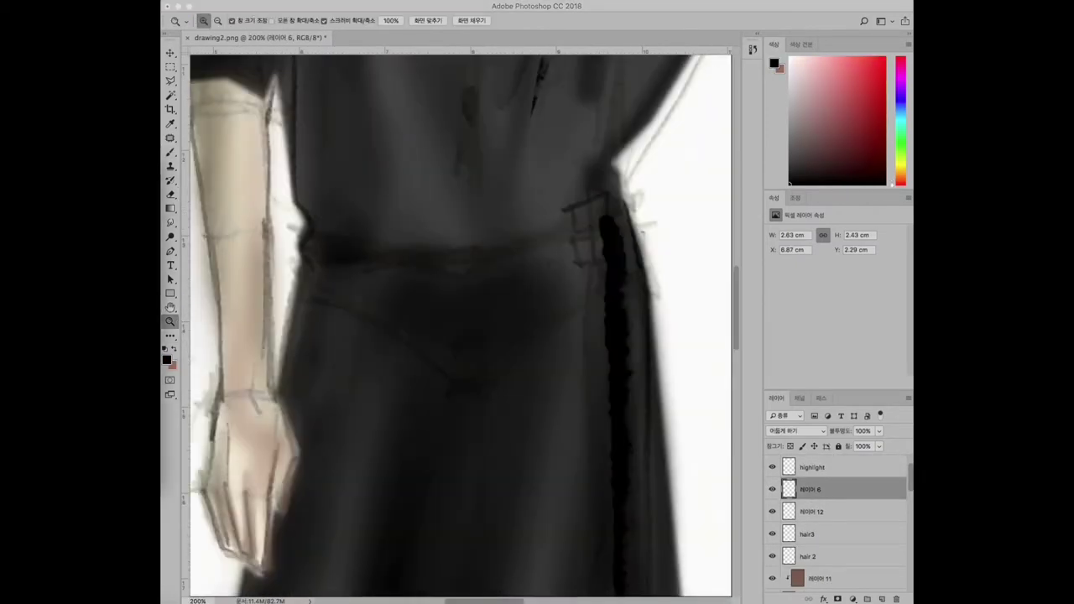
key("shift+b")
key("shift+b")
left_click(216, 20)
key("Escape")
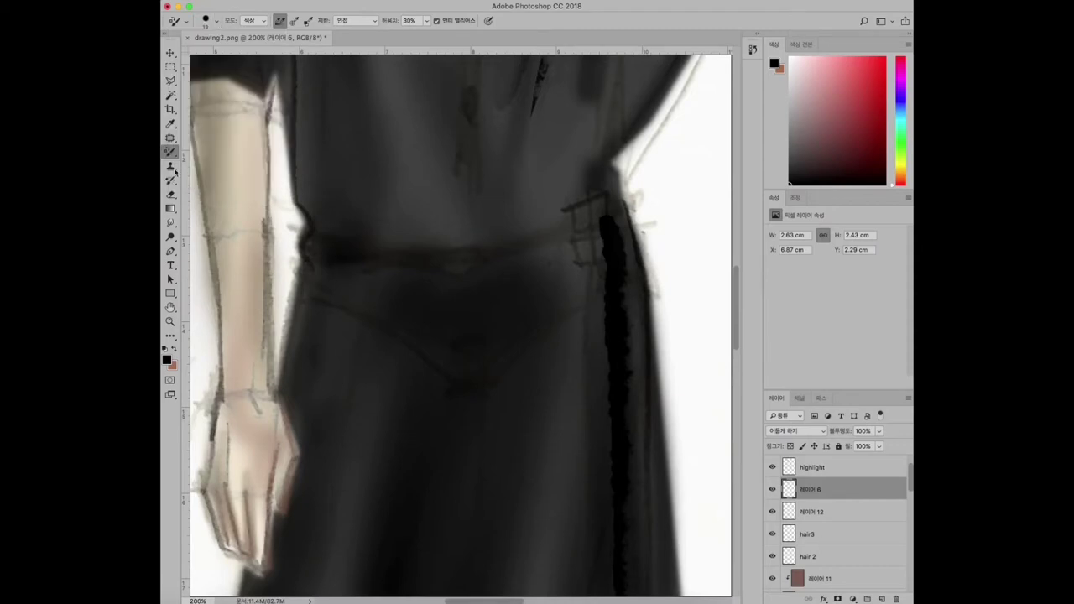
key("shift+b")
key("shift+b")
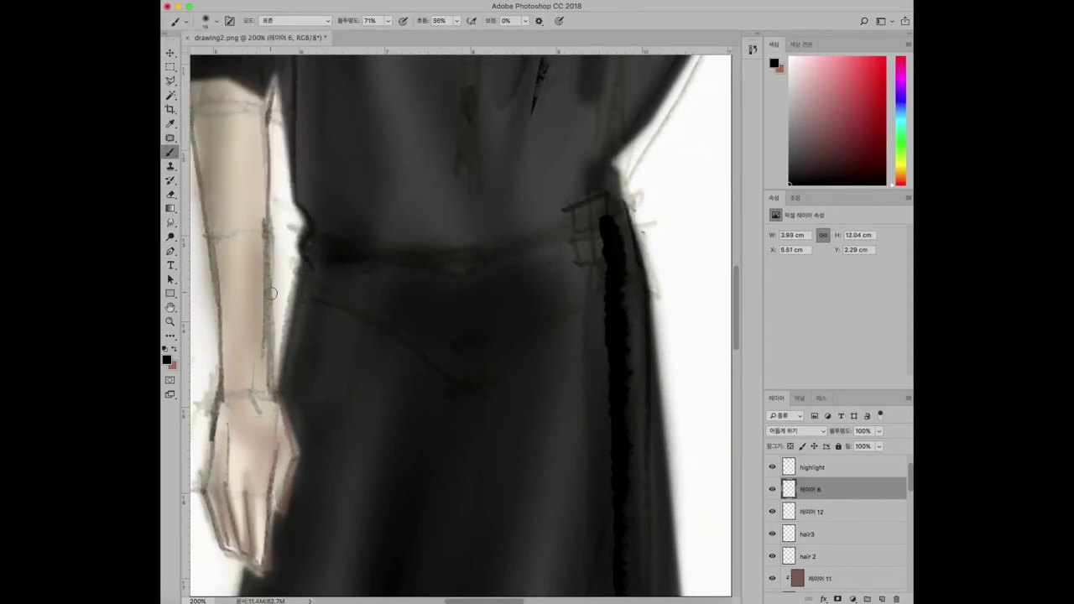
Reduce the brush size and outline the inner edge of the red-haired figure's forearm and hand in black.
left_click(216, 20)
mouse_move(270, 277)
left_mouse_down()
mouse_move(274, 401)
mouse_move(301, 467)
mouse_move(278, 519)
left_mouse_up()
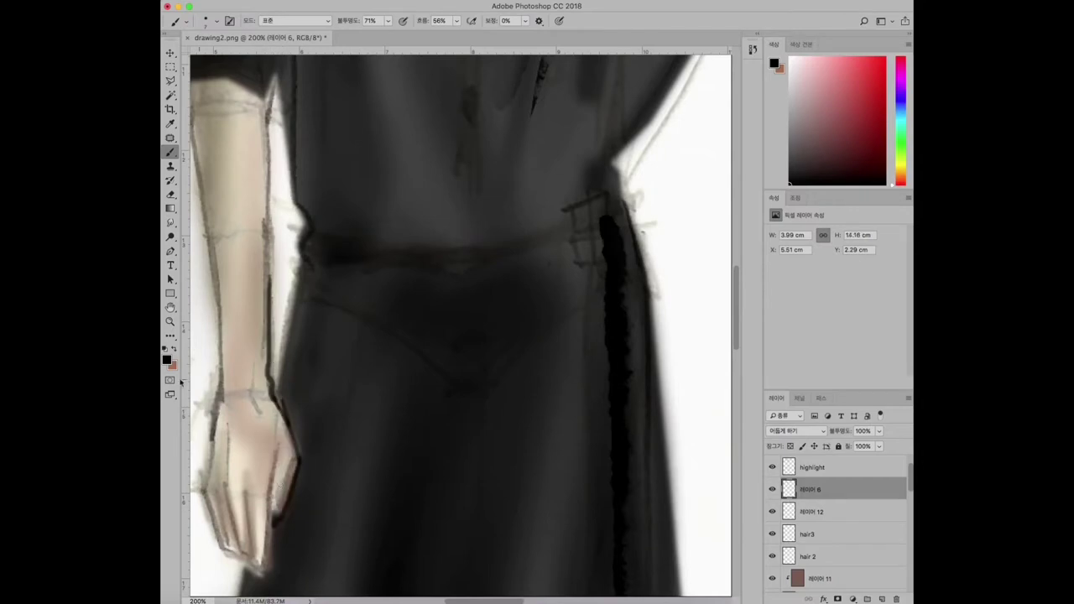
Choose a dark reddish-brown foreground colour and outline the fingers of the red-haired figure's hanging hand.
key("x")
left_click(166, 359)
left_click(522, 305)
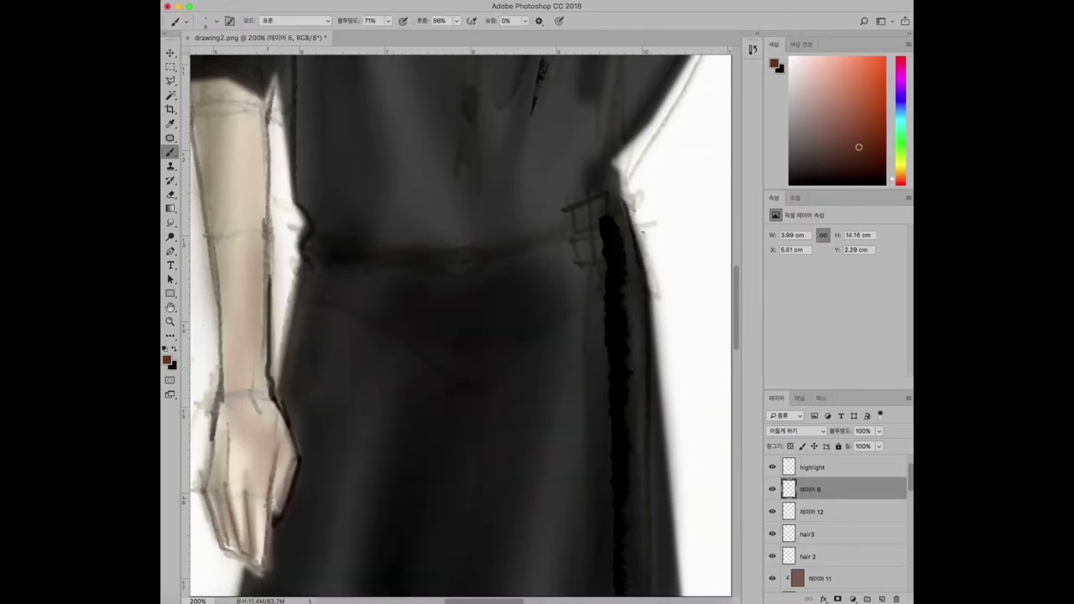
mouse_move(269, 496)
left_mouse_down()
mouse_move(243, 521)
mouse_move(266, 549)
left_mouse_up()
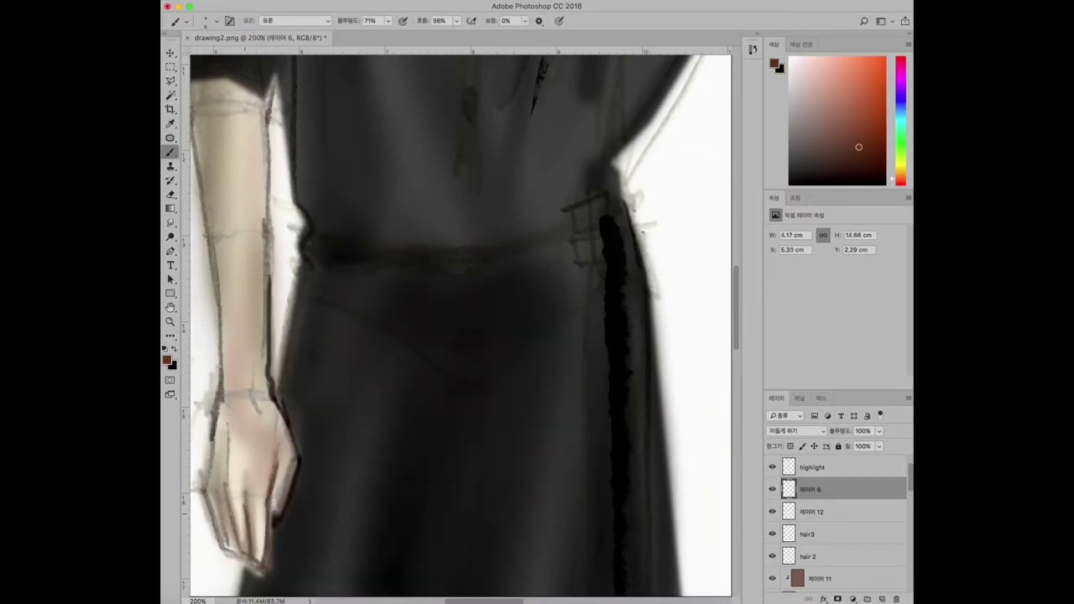
left_click_drag(228, 514, 246, 557)
left_click_drag(212, 491, 225, 544)
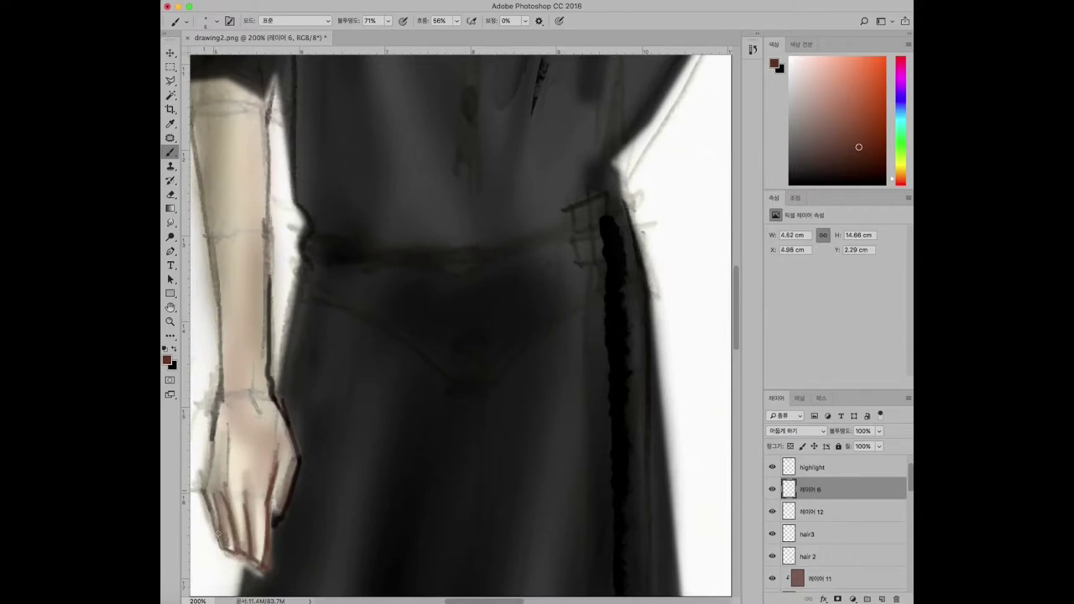
Select the accent layer and shade the red-haired figure's forearm and hand with a softer brown.
scroll(332, 289, "left", 5)
left_click(319, 436, "super")
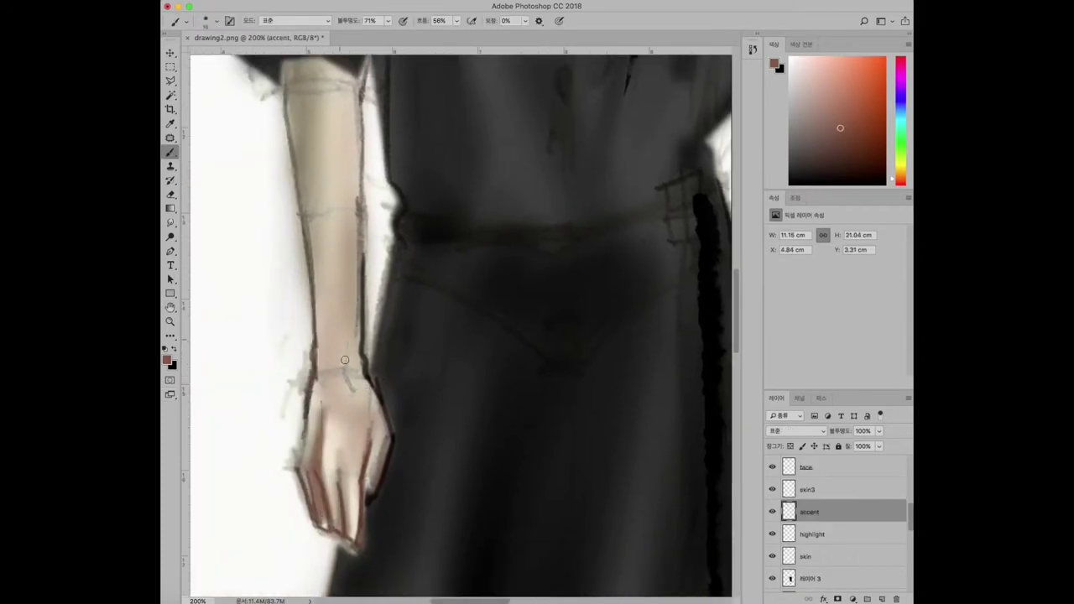
key("z")
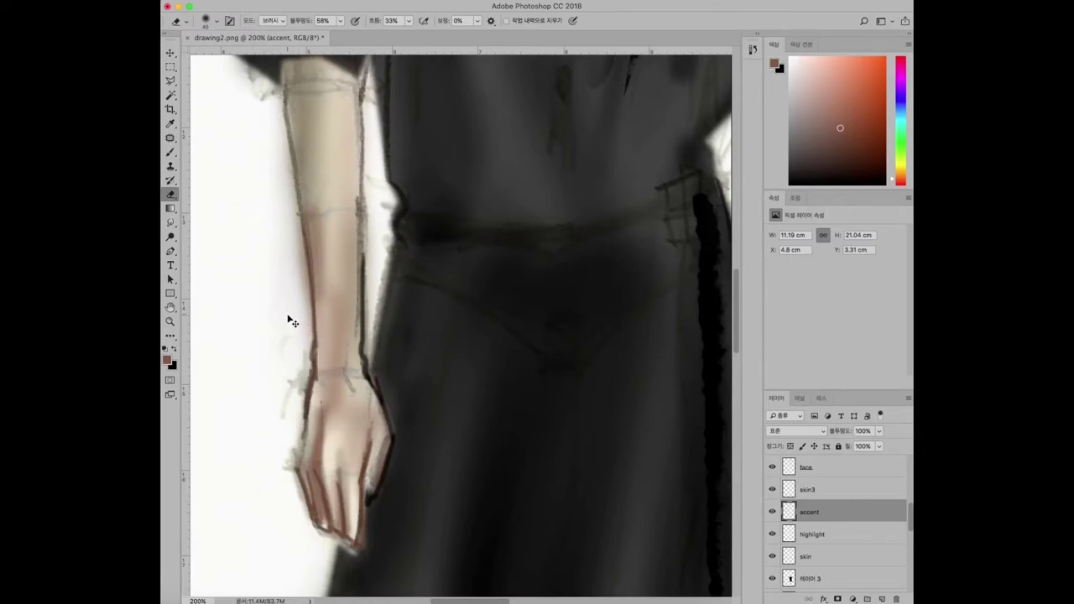
Add a new layer above the shadow layer and name it mesh.
left_click(441, 292, "alt")
left_click(440, 292, "alt")
left_click(440, 291)
key("b")
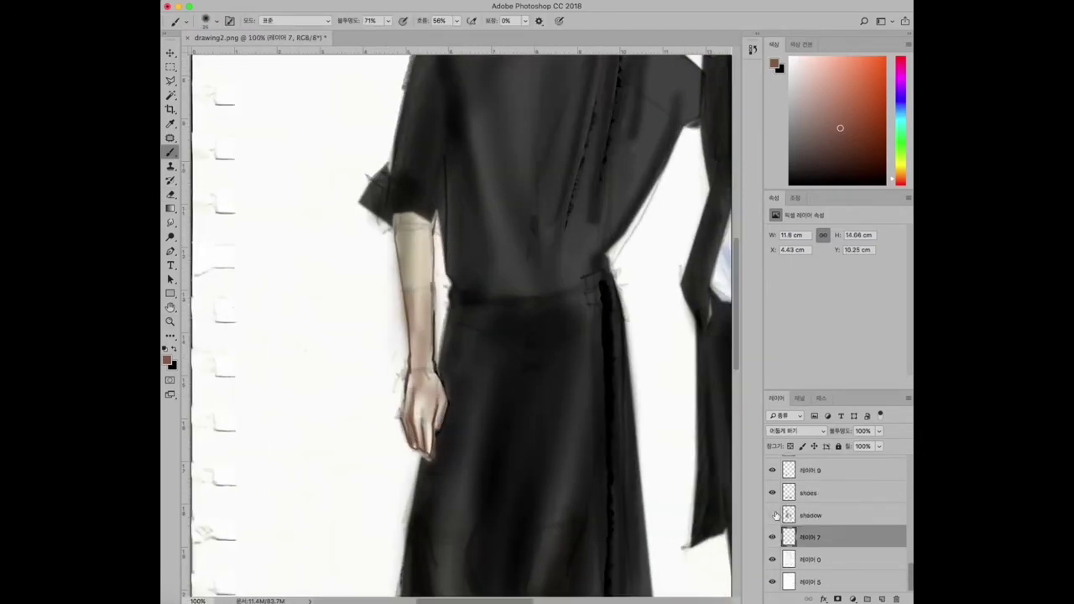
left_click(810, 515)
key("super+shift+alt+n")
double_click(813, 515)
key("Return")
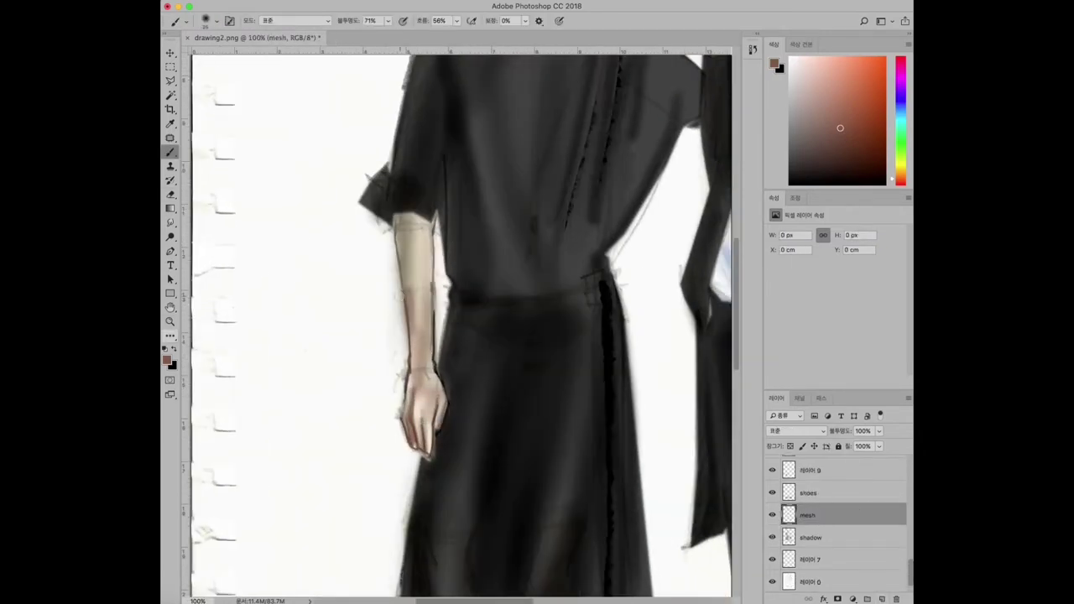
Brush soft brown shading down the red-haired figure's forearm and make sure the mesh layer stays selected.
left_click_drag(408, 225, 406, 315)
key("e")
scroll(903, 547, "up", 2)
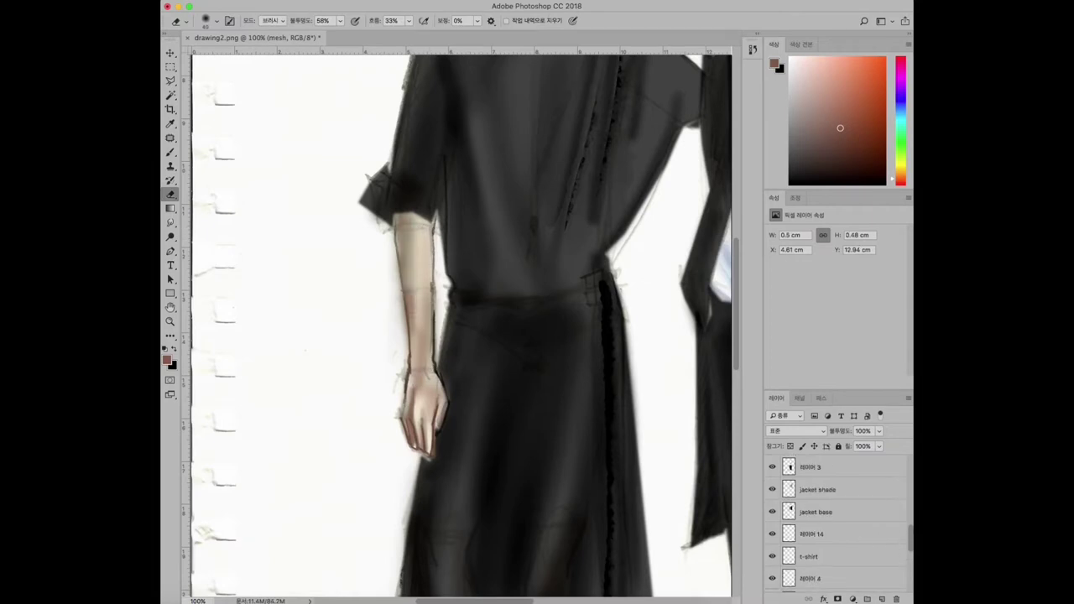
left_click(903, 541)
key("b")
scroll(907, 547, "up", 3)
scroll(905, 547, "down", 2)
left_click(904, 555)
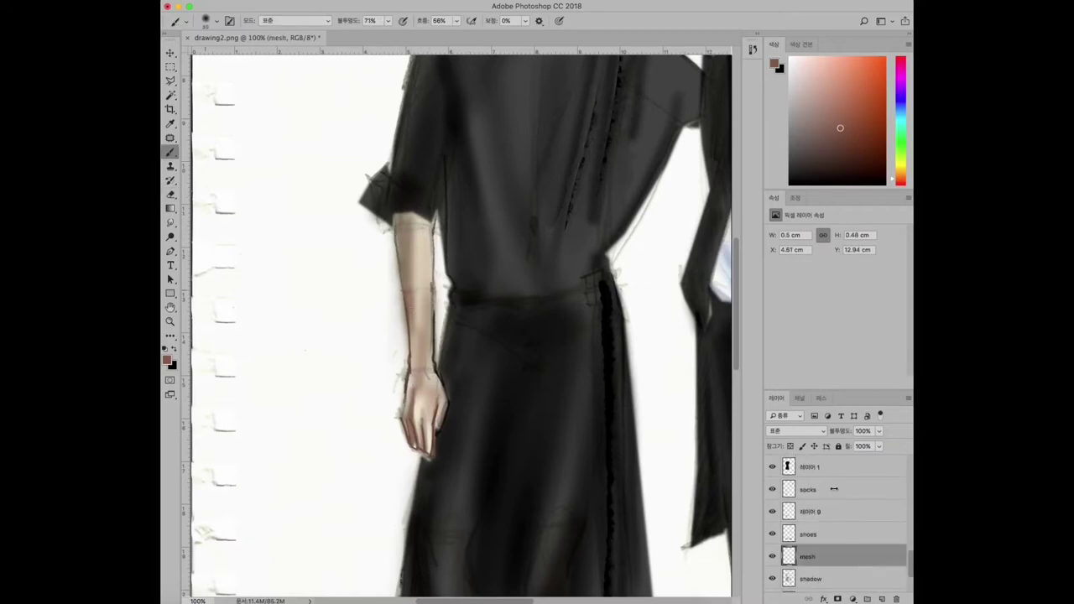
Switch the foreground to black with a very fine brush and draw parallel diagonal lines across the red-haired figure's upper forearm.
key("x")
left_click(211, 20)
double_click(199, 103)
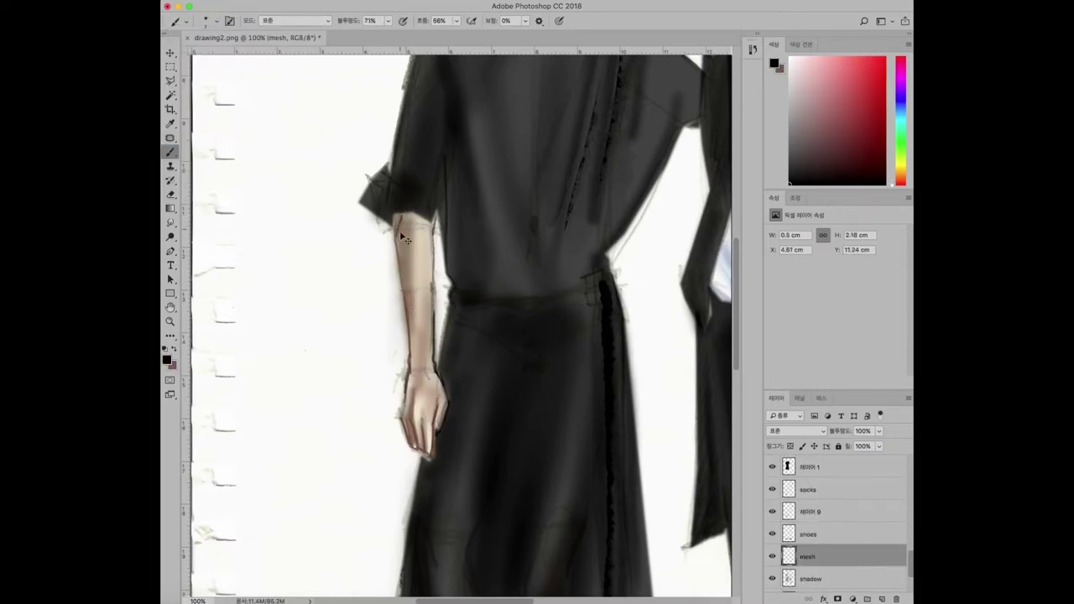
left_click_drag(396, 213, 411, 240)
left_click_drag(401, 218, 418, 253)
left_click_drag(405, 220, 426, 270)
left_click_drag(415, 228, 429, 284)
left_click_drag(419, 243, 431, 295)
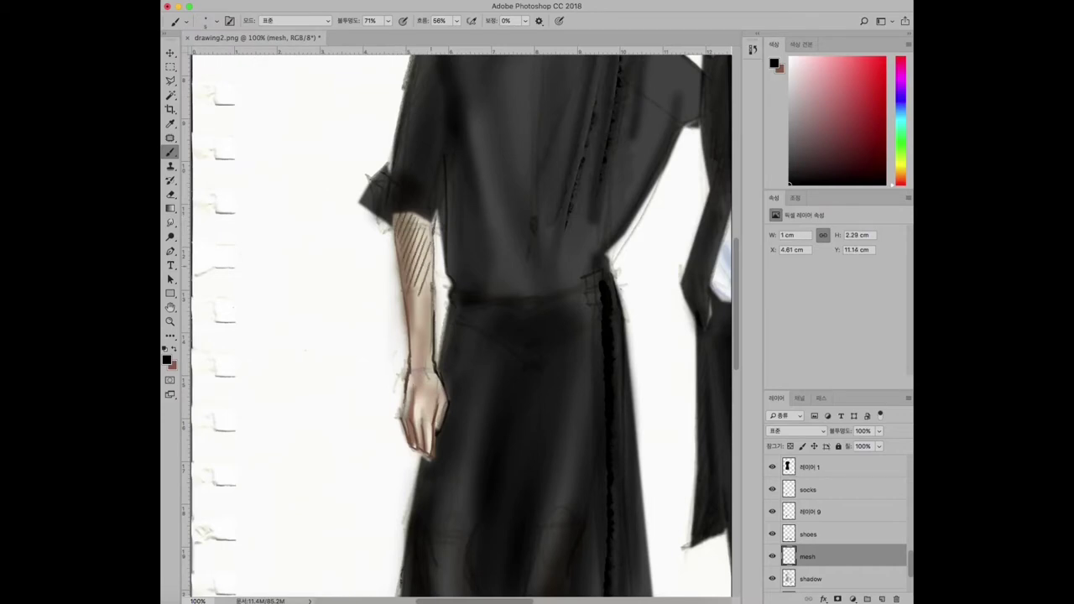
Draw opposing diagonal lines over the forearm hatching to form a fishnet mesh.
left_click_drag(428, 216, 396, 245)
left_click_drag(431, 228, 399, 265)
left_click_drag(433, 243, 405, 281)
left_click_drag(433, 260, 411, 295)
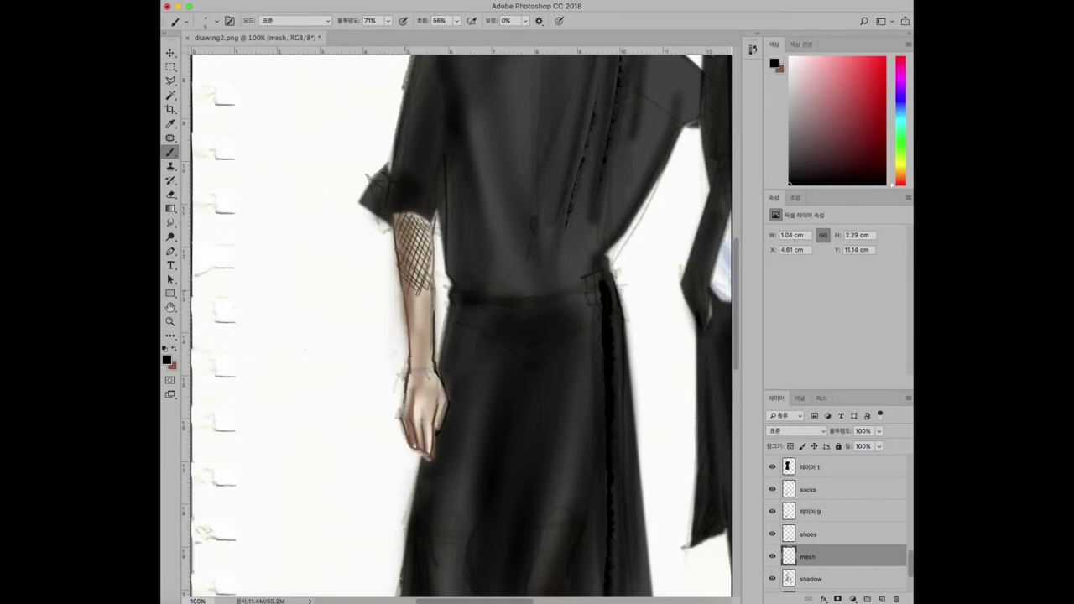
key("e")
Set the opacity of 레이어 1, the red-haired figure's black outfit, to 80% and pick 레이어 4 from the canvas.
left_click_drag(880, 442, 877, 443)
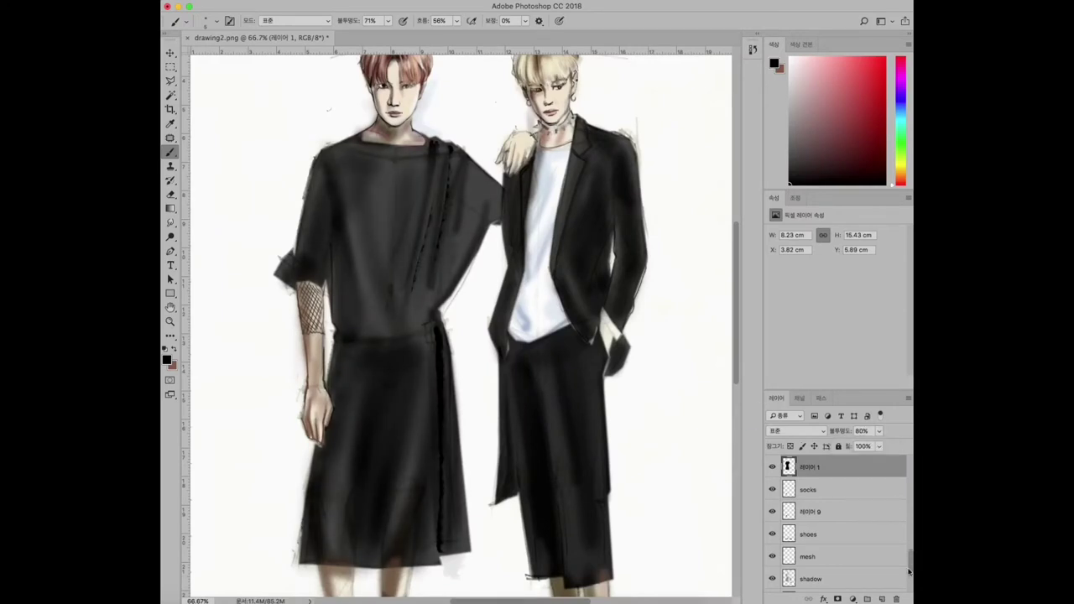
scroll(902, 487, "up", 8)
right_click(374, 213)
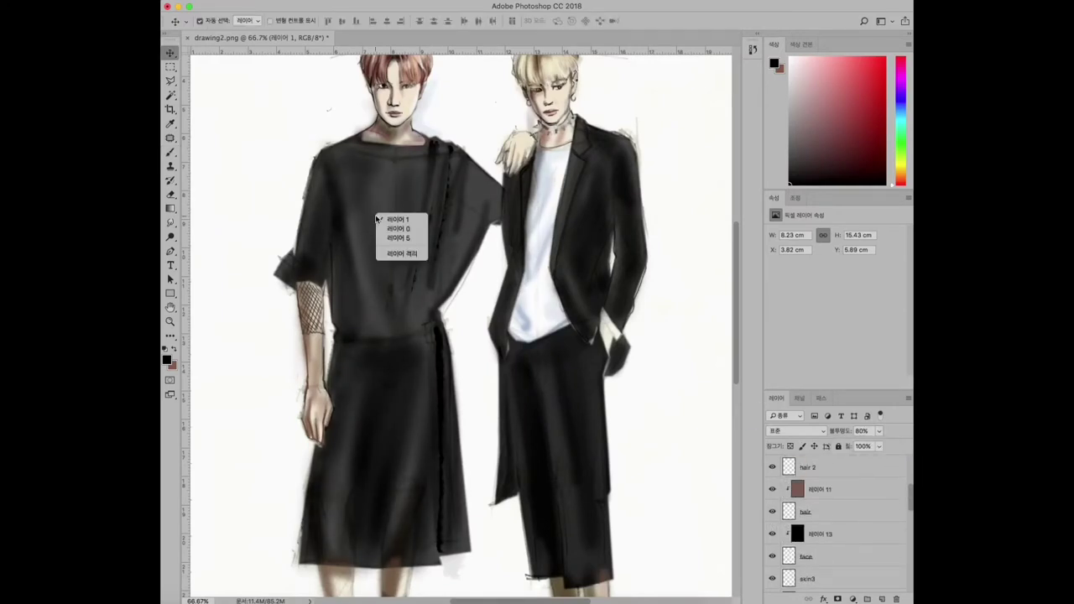
left_click(394, 219)
right_click(379, 198)
left_click(395, 202)
left_click(511, 399, "alt")
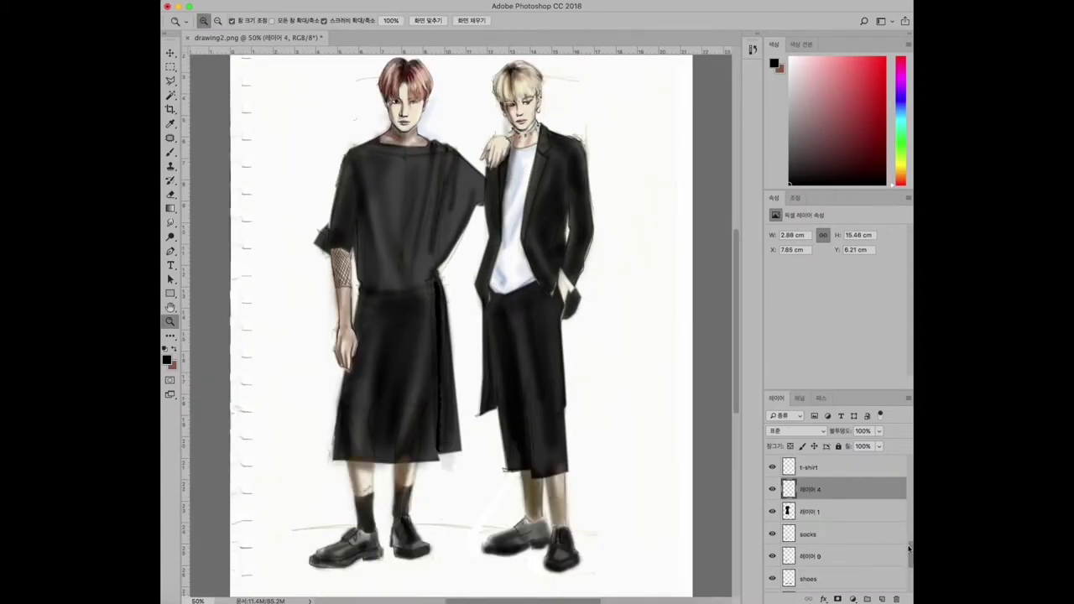
Set the opacity of the highlight layer below accent to 15% and select the highlight layer above the hair layers.
scroll(908, 547, "up", 5)
left_click(875, 534)
left_click_drag(879, 430, 875, 521)
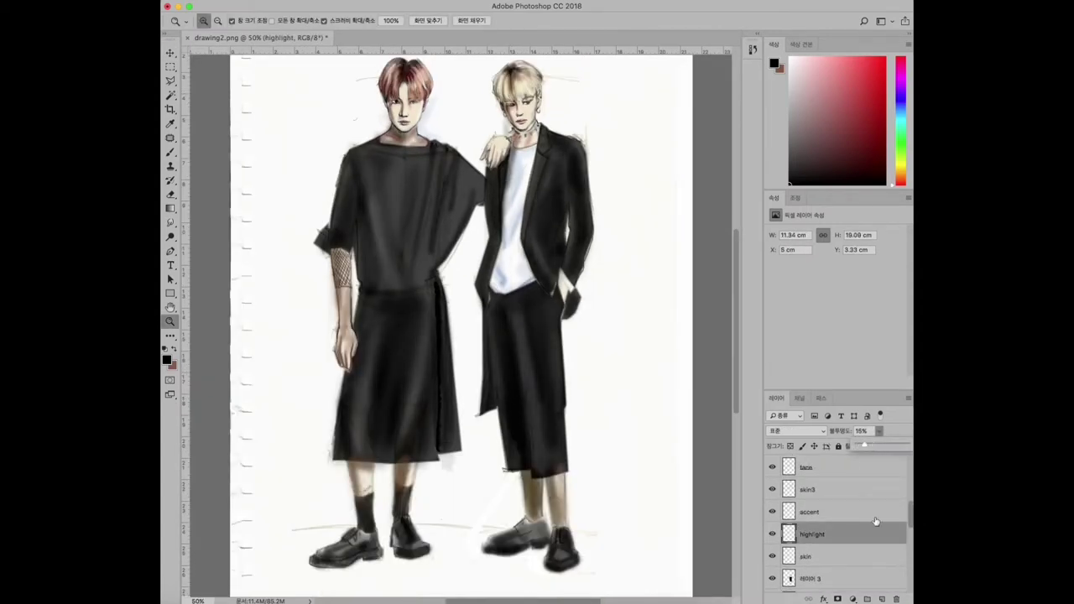
scroll(875, 521, "up", 5)
left_click(776, 490)
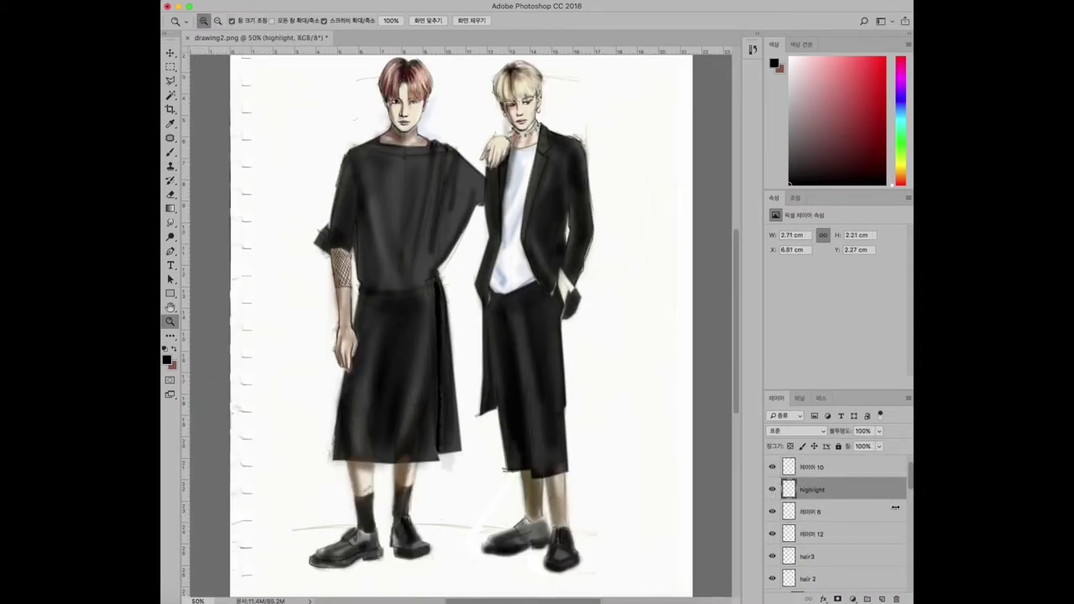
On the socks layer, lasso the blond figure's two ankles with a 1 px feather and fill them with black to create socks.
scroll(895, 508, "up", 1)
scroll(773, 475, "down", 5)
left_click(807, 489)
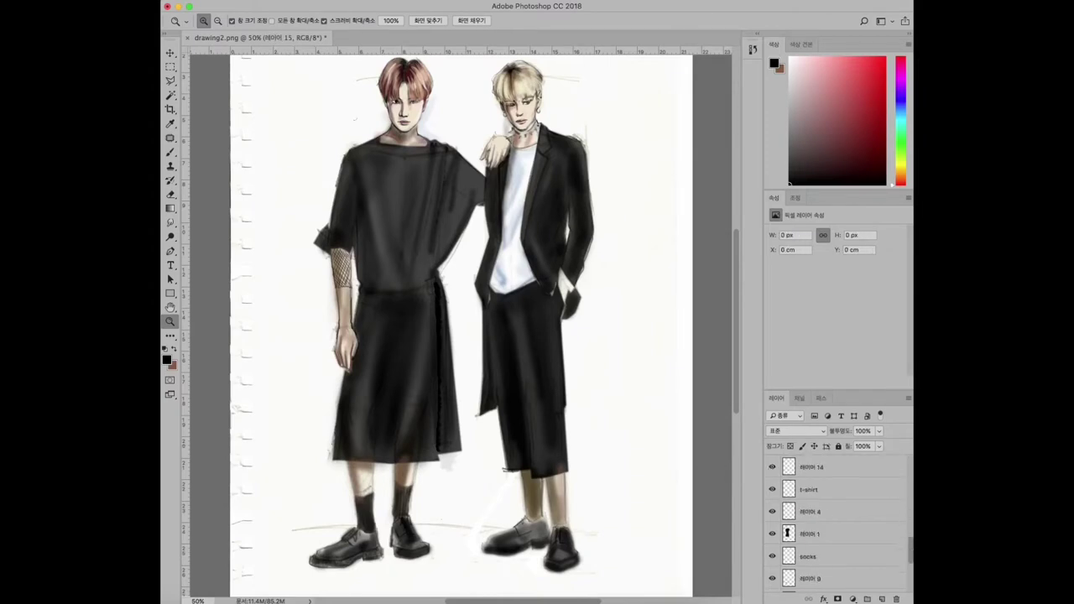
left_click(554, 512)
key("b")
key("l")
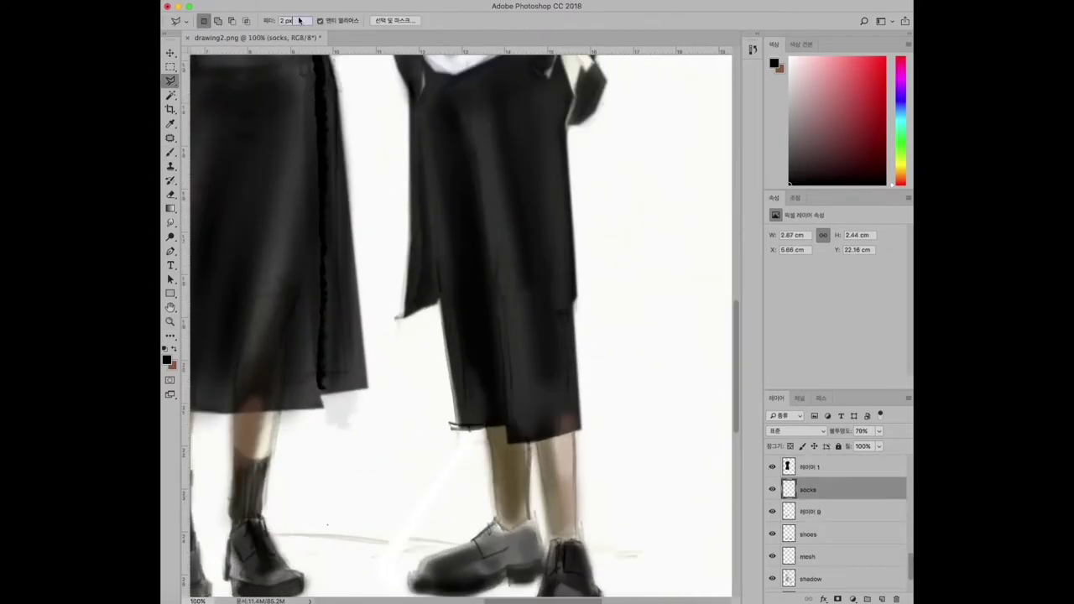
key("alt+BackSpace")
left_click_drag(503, 472, 500, 477)
key("alt+BackSpace")
key("ctrl+d")
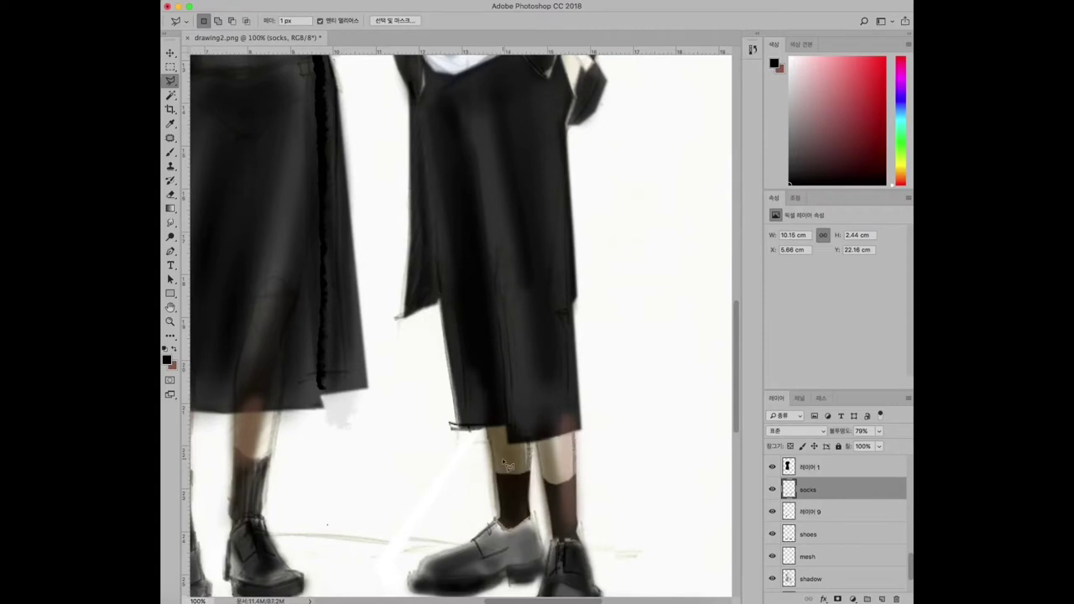
On the mesh layer, draw crossing black lines with a fine brush over the blond figure's bare legs above the socks.
key("b")
key("alt+bracketleft")
key("alt+bracketleft")
key("alt+bracketleft")
mouse_move(496, 433)
left_mouse_down()
mouse_move(513, 468)
mouse_move(532, 473)
left_mouse_up()
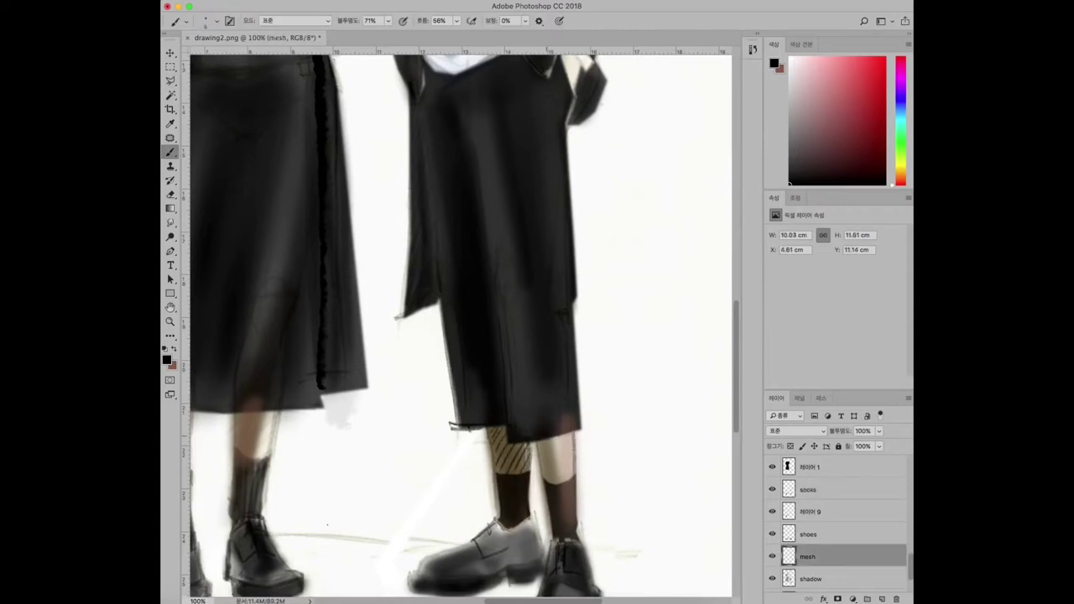
left_click_drag(542, 434, 559, 475)
left_click_drag(553, 438, 572, 481)
mouse_move(569, 440)
left_mouse_down()
mouse_move(540, 482)
mouse_move(550, 469)
mouse_move(493, 472)
left_mouse_up()
left_click_drag(525, 429, 495, 471)
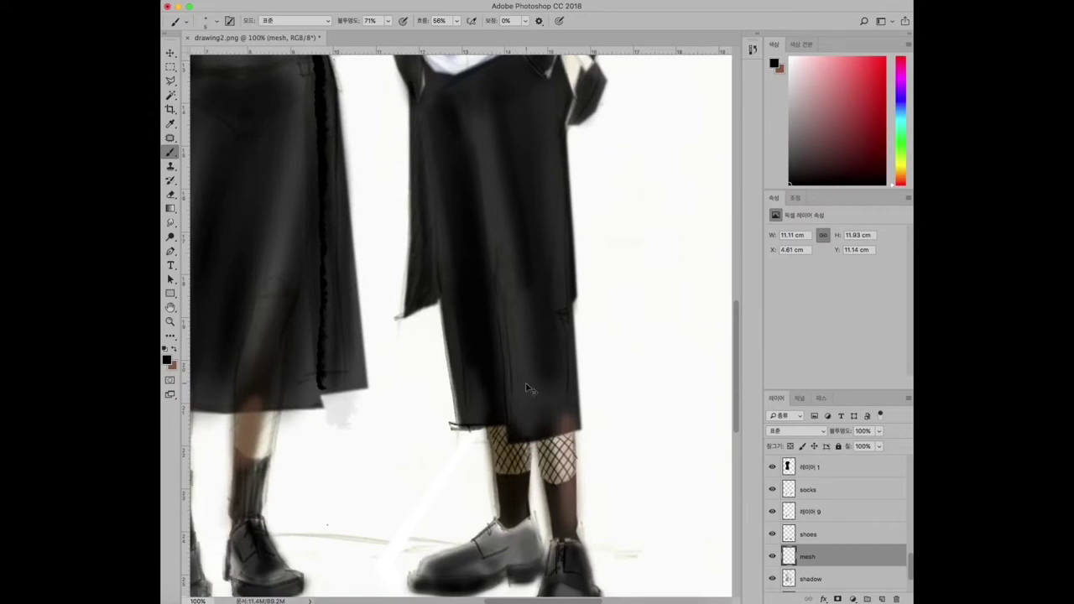
key("h")
left_click_drag(529, 389, 445, 475)
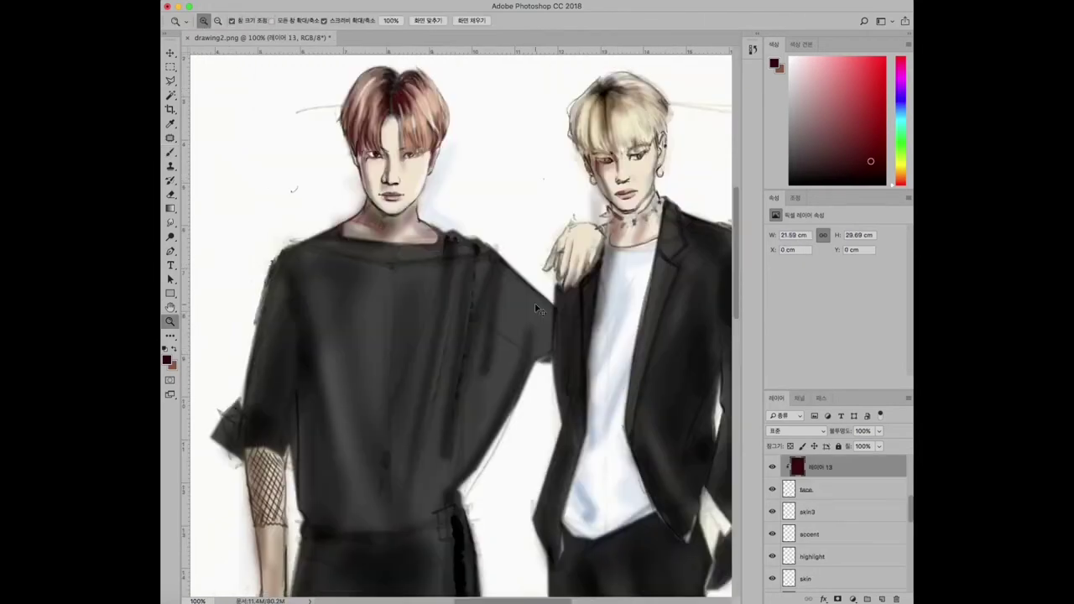
Set the clipped 레이어 13 above the face layer to dark red 2d0606 and restore the default black and white colours.
double_click(797, 466)
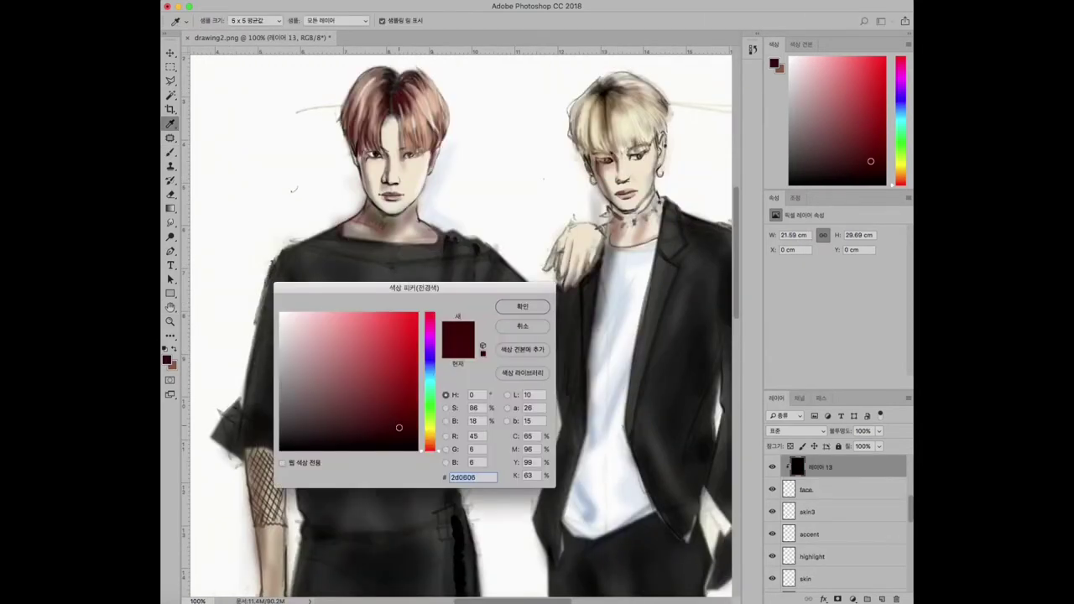
left_click(522, 305)
key("b")
key("d")
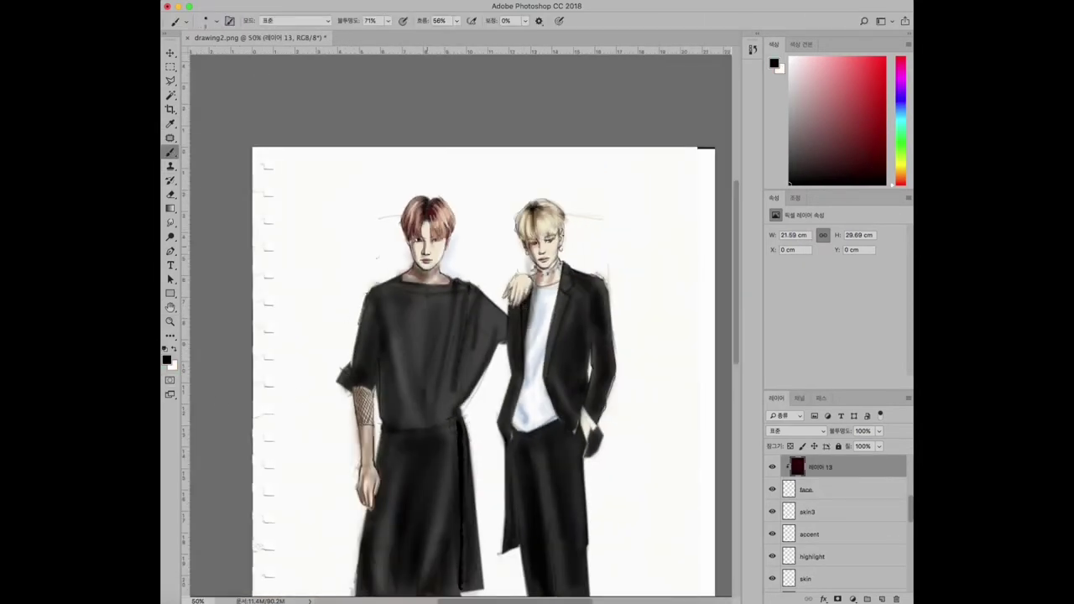
key("h")
mouse_move(533, 243)
left_mouse_down()
mouse_move(537, 412)
mouse_move(448, 356)
left_mouse_up()
key("z")
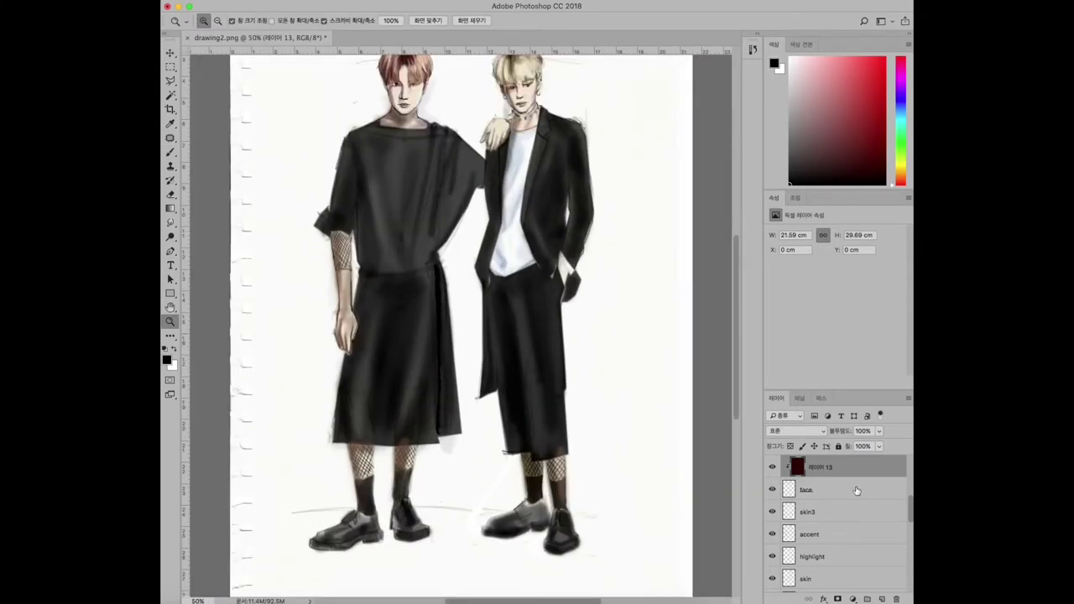
Organise the clothing layers into groups named jacket, tshirt, all in one and socks.
scroll(857, 490, "down", 4)
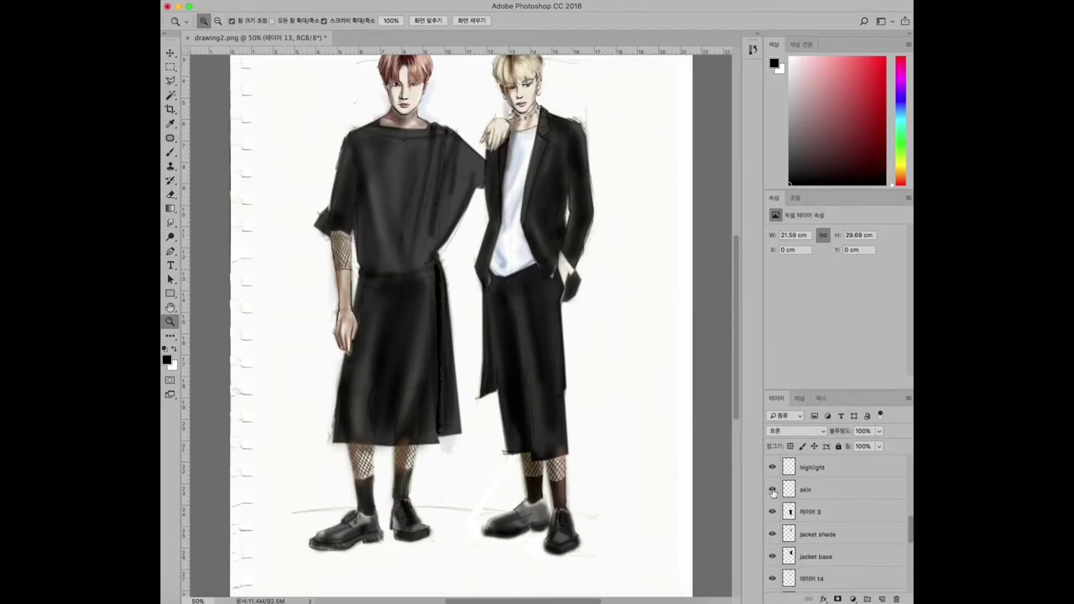
left_click(891, 535)
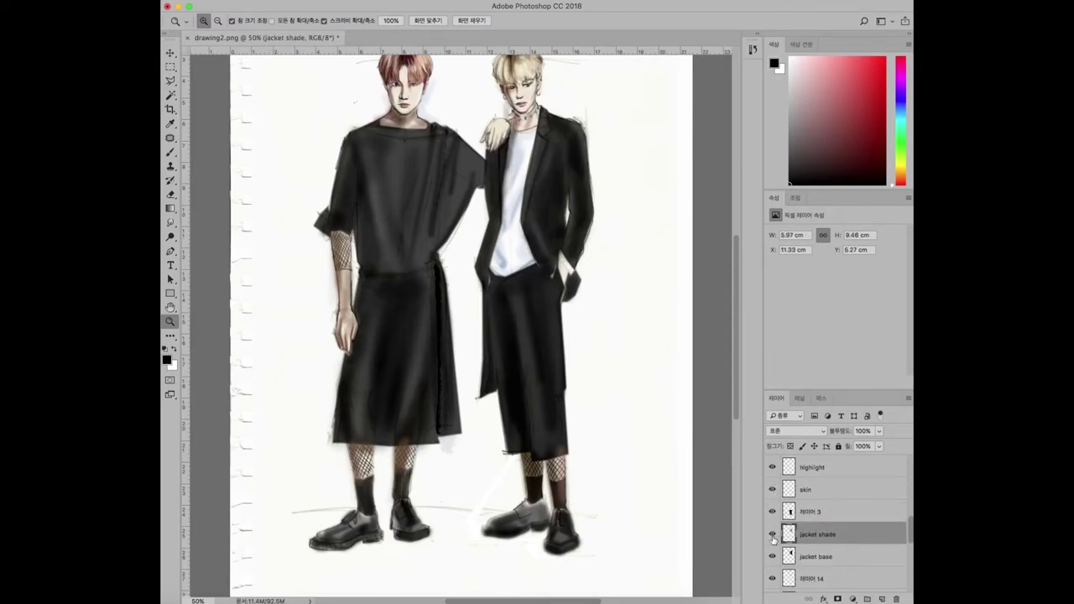
left_click_drag(907, 537, 909, 558)
left_click(807, 521)
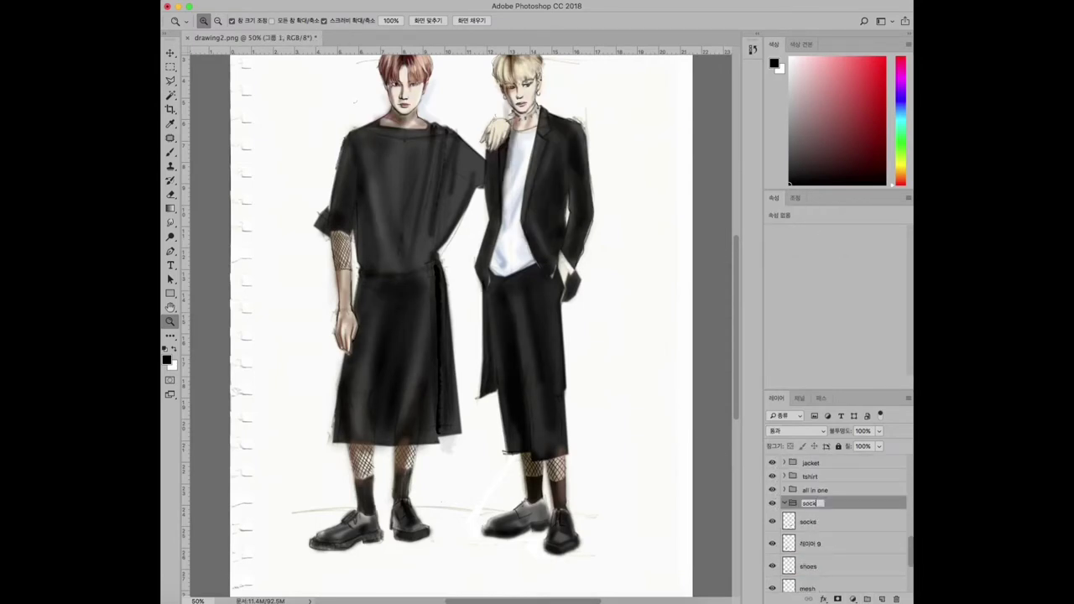
left_click(817, 543, "shift")
left_click(784, 504)
left_click(818, 521)
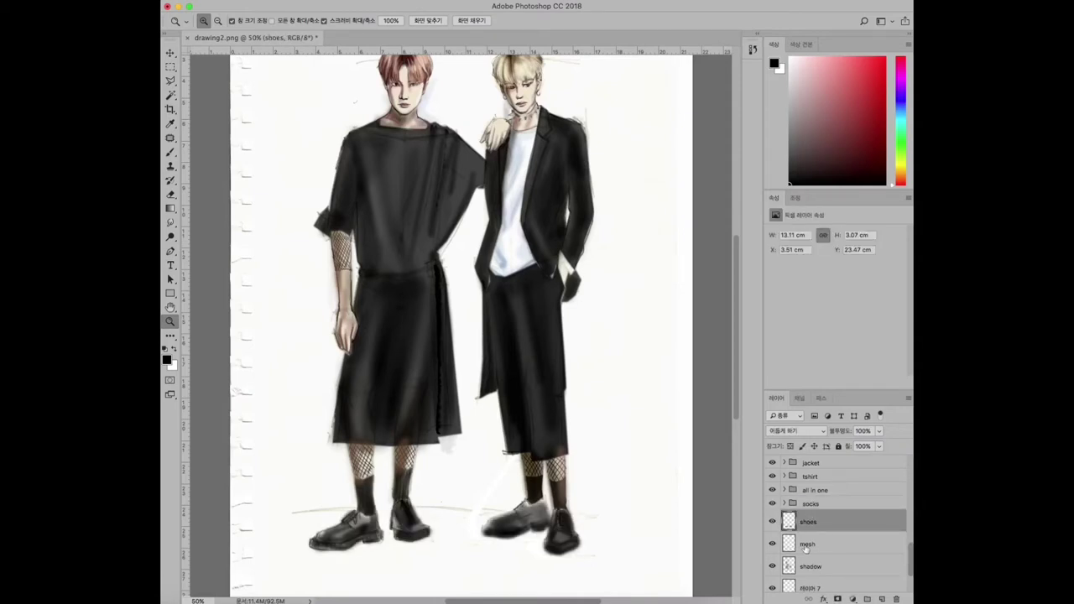
Move 레이어 7 directly below the face layer, rename it skin body and set its blend mode to Darken.
scroll(819, 545, "up", 5)
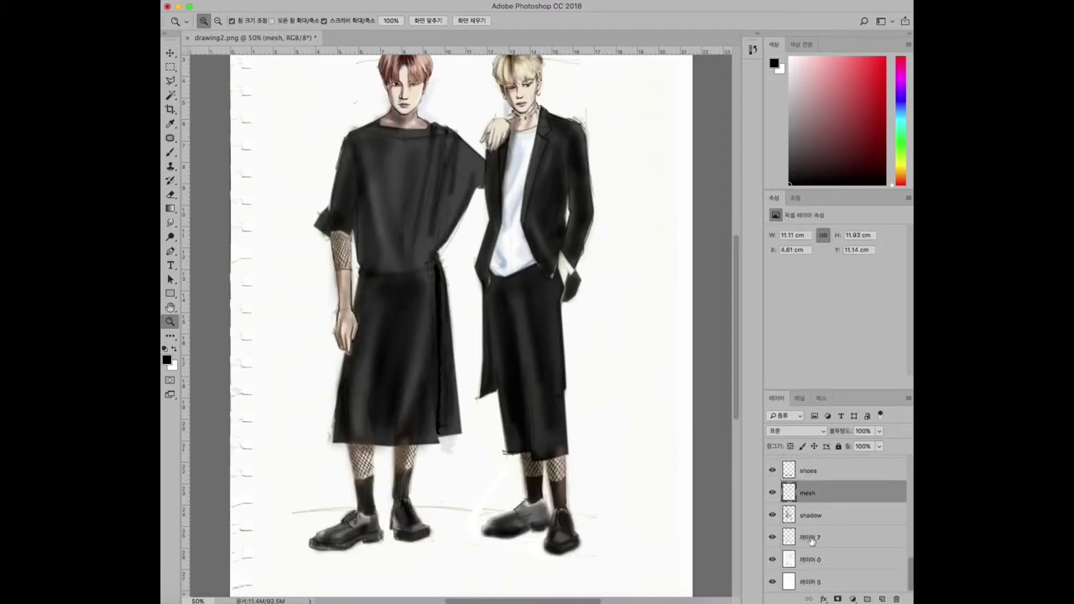
left_click(818, 466)
left_click_drag(829, 451, 853, 541)
type("skin body")
left_click(768, 431)
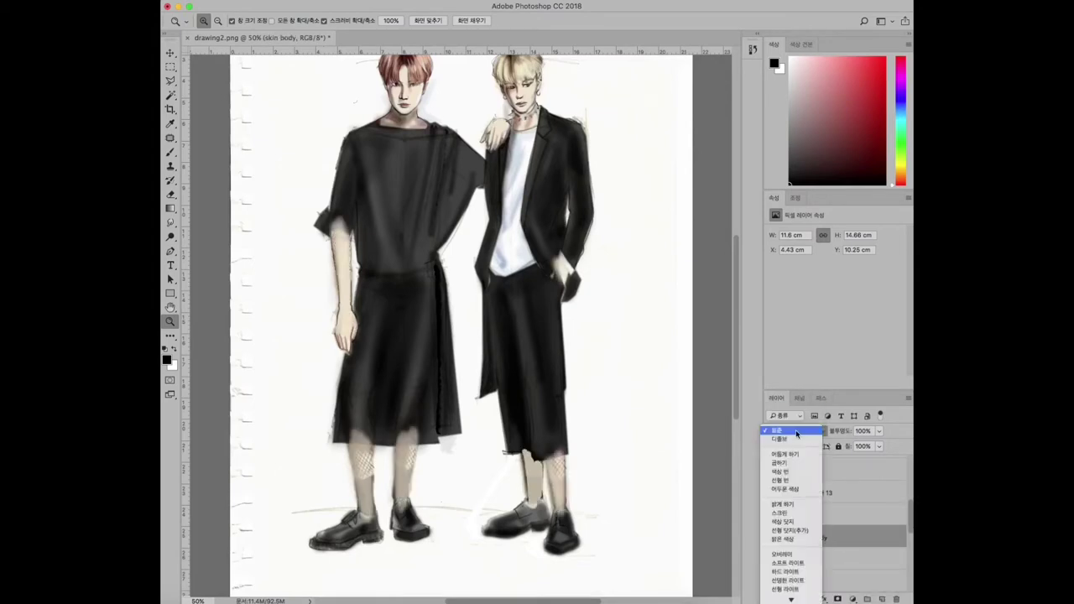
left_click(765, 430)
Toggle the visibility of 레이어 0, shadow, mesh, shoes and the skin-related layers to examine what each one contains.
scroll(771, 561, "down", 5)
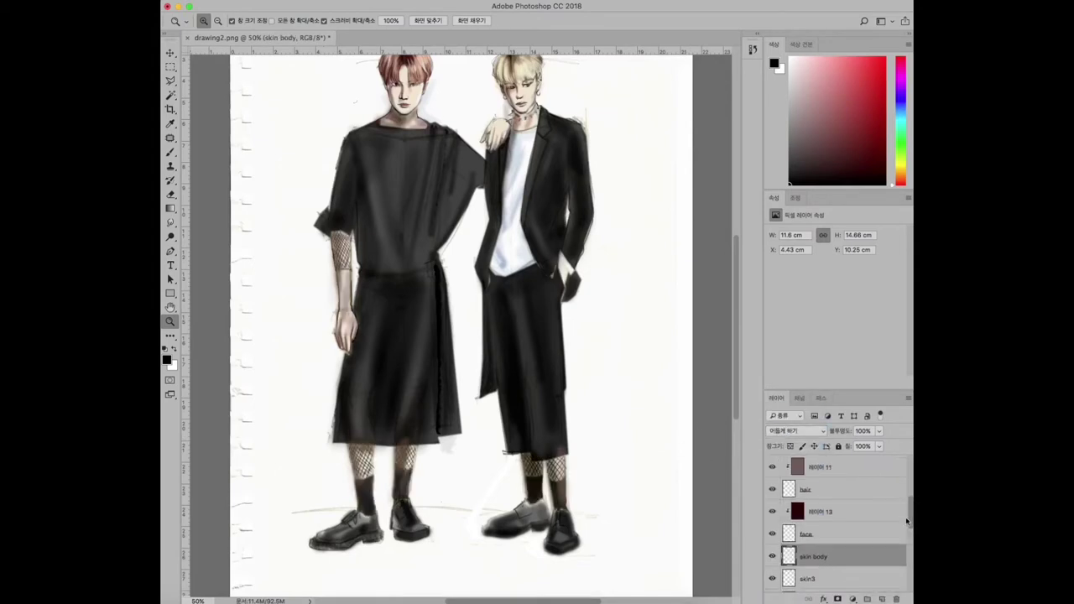
left_click(771, 560)
left_click(772, 560)
left_click(772, 537)
left_click(772, 538)
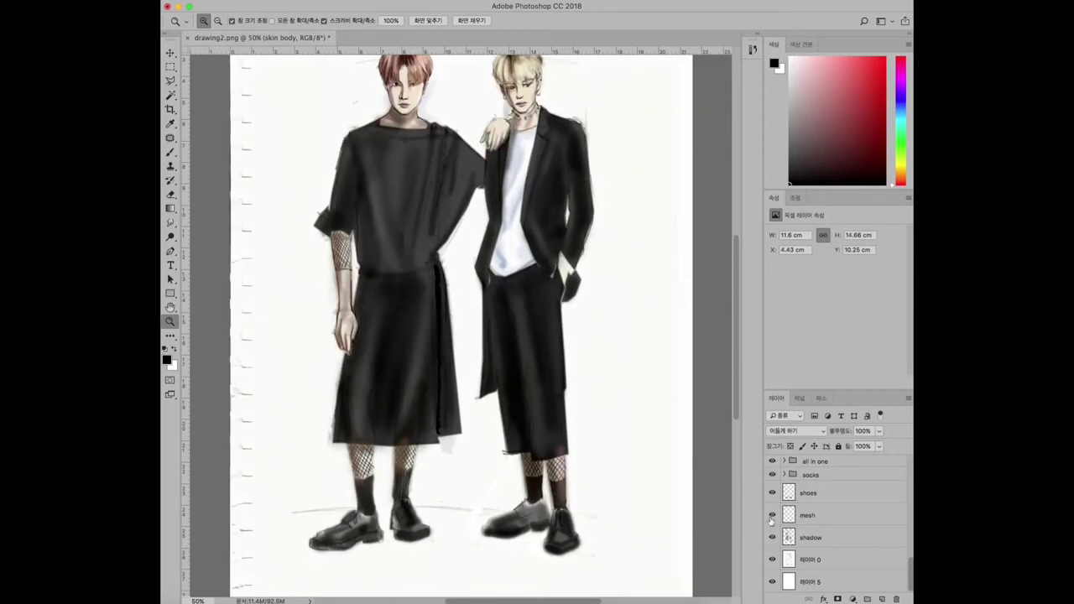
left_click(772, 537)
left_click(771, 538)
left_click(772, 514)
left_click(772, 514)
left_click(772, 494)
left_click(771, 494)
scroll(771, 520, "up", 5)
left_click(771, 534)
left_click(771, 535)
left_click(772, 512)
left_click(771, 512)
left_click(771, 511)
left_click(771, 512)
Add a new layer clipped to the skin layer and choose a near-white foreground colour for painting.
key("super+shift+alt+n")
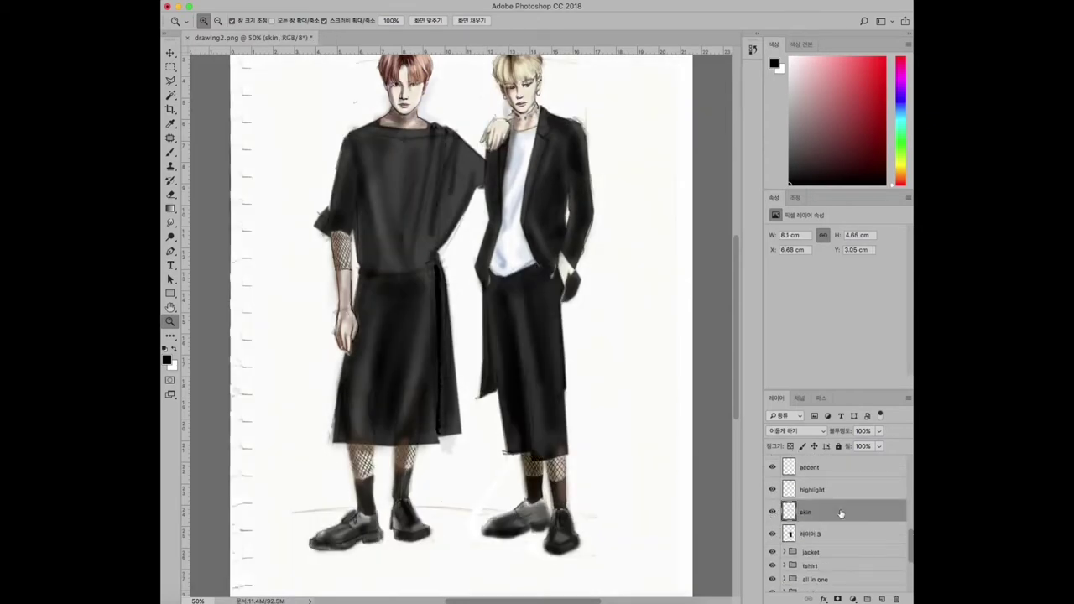
key("super+equal")
key("x")
key("i")
left_click(167, 359)
left_click(294, 310)
key("Return")
key("b")
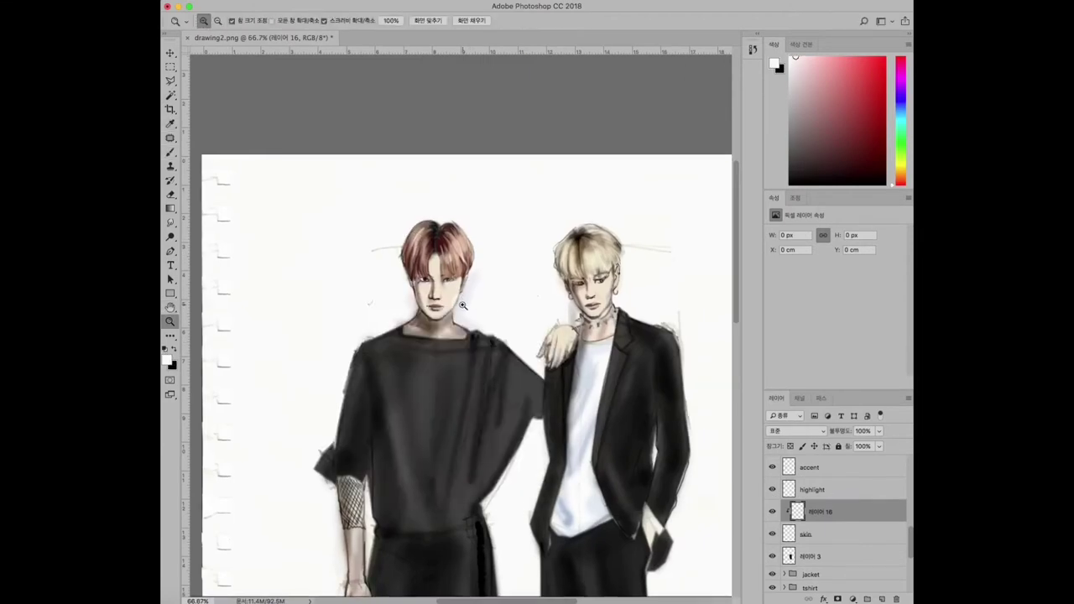
Choose a larger soft brush and paint near-white highlights on the red-haired figure's face.
key("super+equal")
left_click(217, 22)
double_click(260, 165)
mouse_move(411, 309)
left_mouse_down()
mouse_move(424, 322)
mouse_move(415, 339)
left_mouse_up()
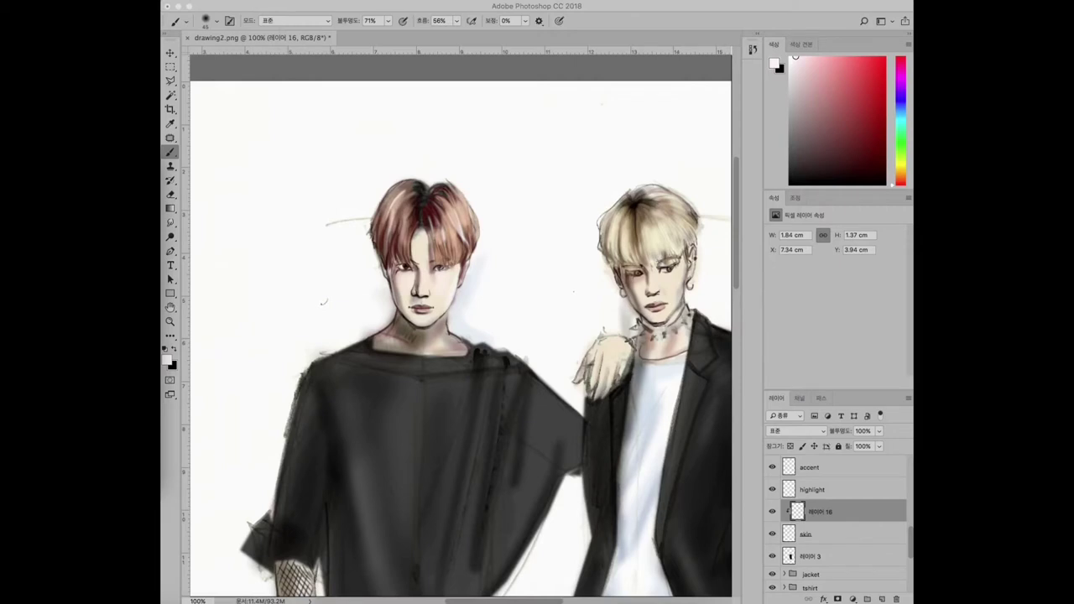
left_click_drag(445, 278, 436, 288)
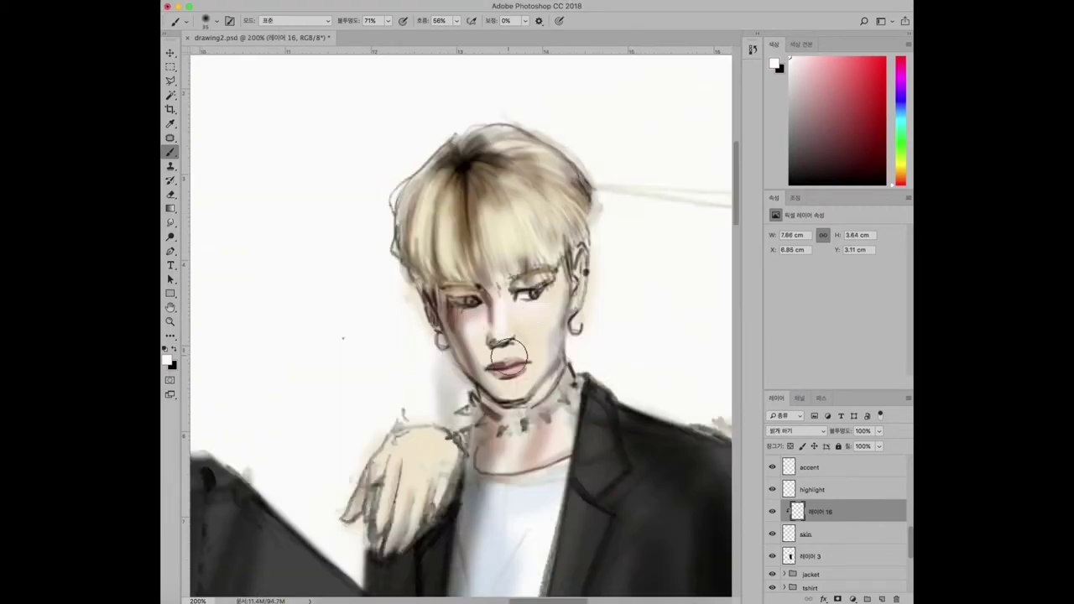
Refine the white highlights around the blond figure's nose, mouth and chin with a small brush and select the accent layer.
left_click(503, 369, "super")
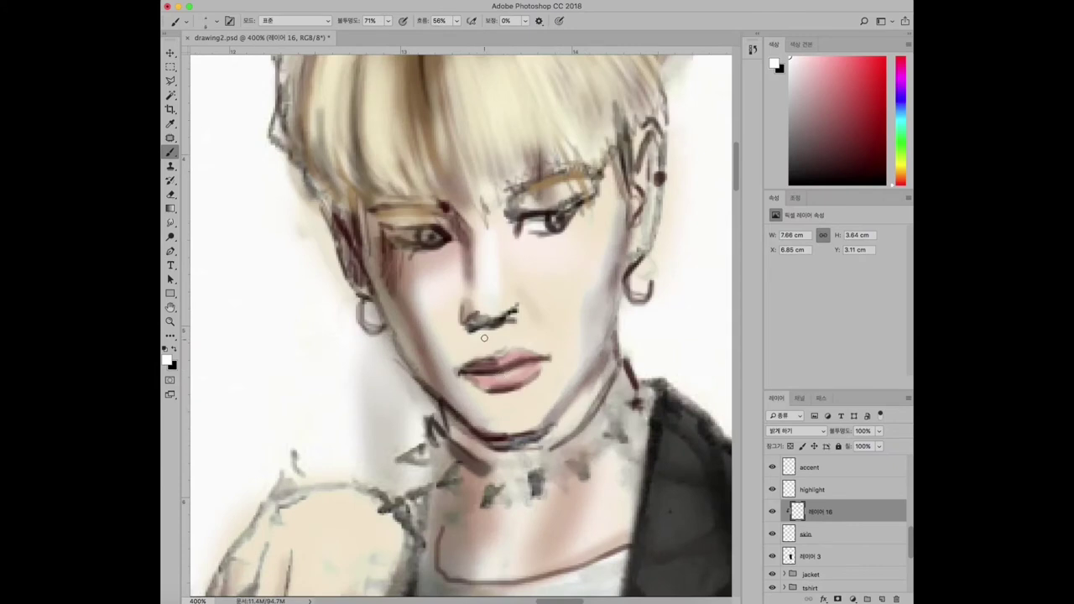
key("e")
scroll(623, 328, "down", 3)
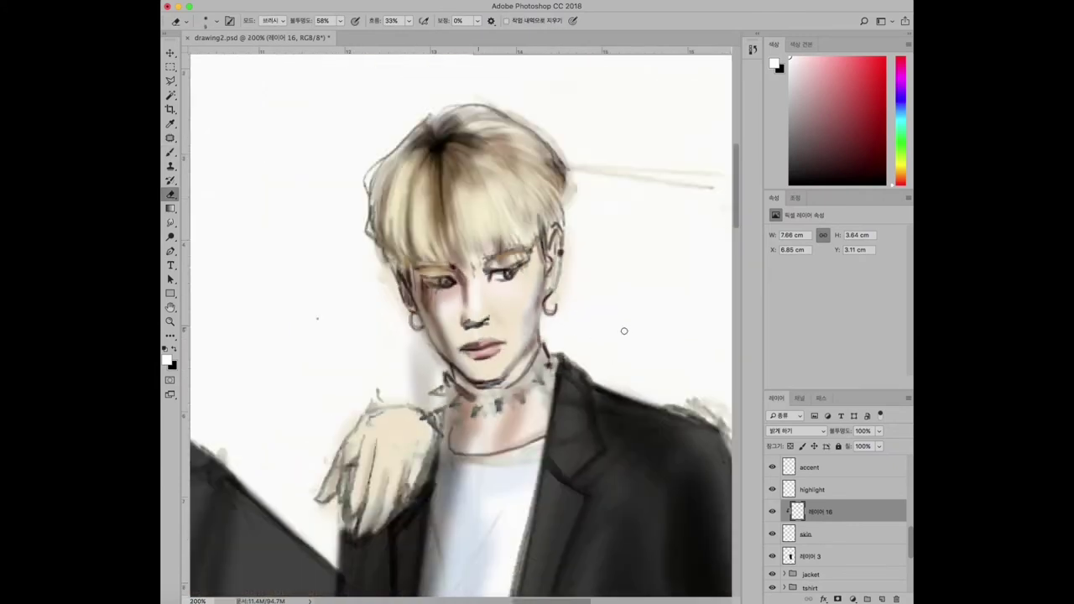
scroll(474, 333, "up", 2)
key("b")
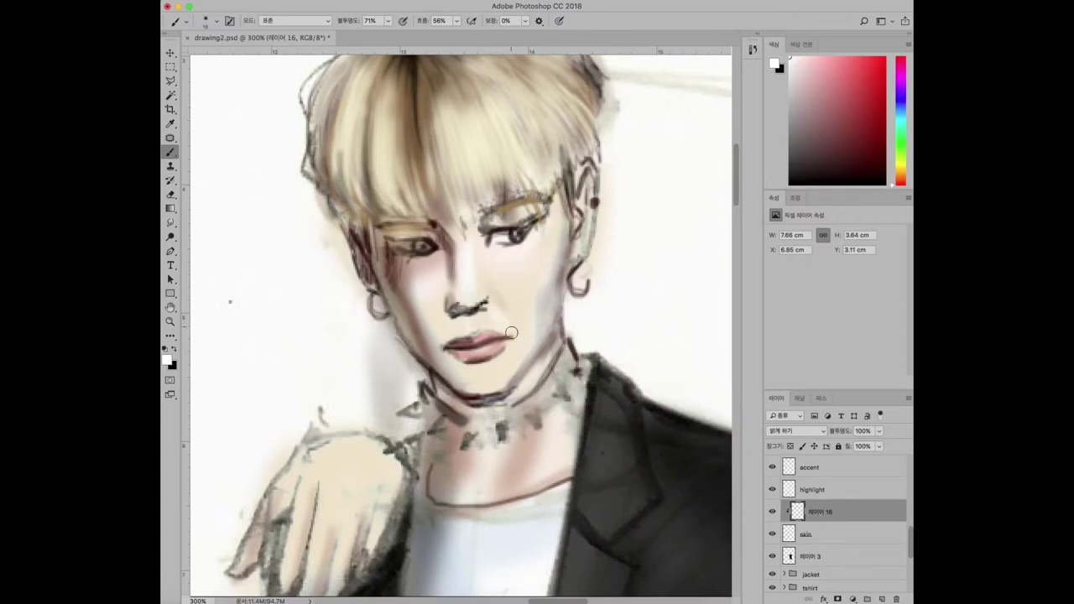
scroll(511, 333, "down", 3)
scroll(522, 361, "up", 3)
key("alt+period")
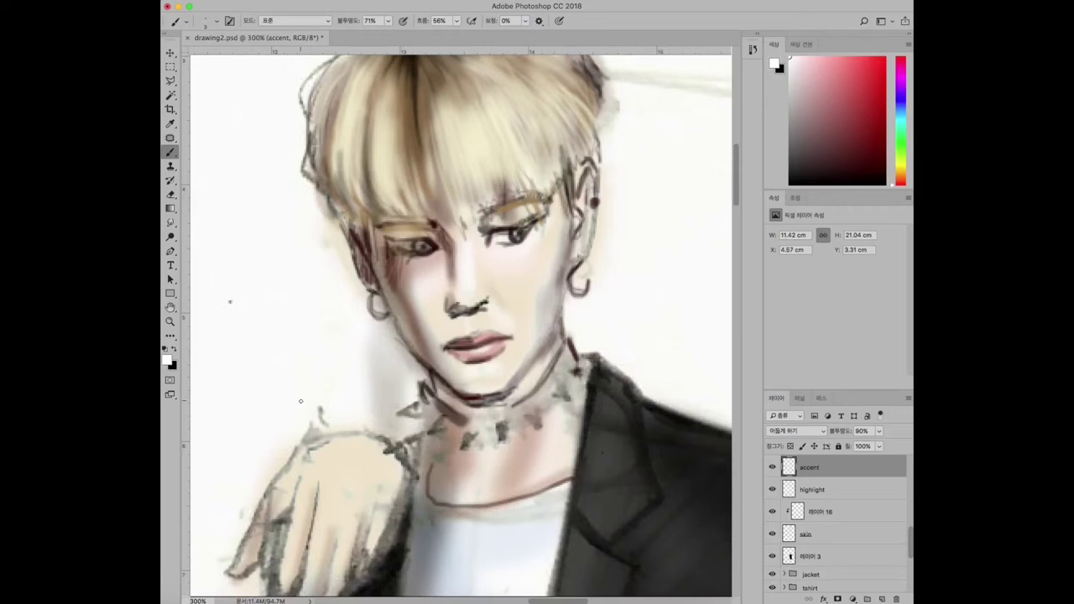
Redraw the outlines of the hand resting on the blond figure's shoulder in black on the face layer.
left_click_drag(301, 401, 422, 237)
left_click(432, 352, "ctrl")
key("x")
mouse_move(440, 349)
left_mouse_down()
mouse_move(423, 475)
mouse_move(452, 411)
left_mouse_up()
left_click_drag(471, 325, 445, 424)
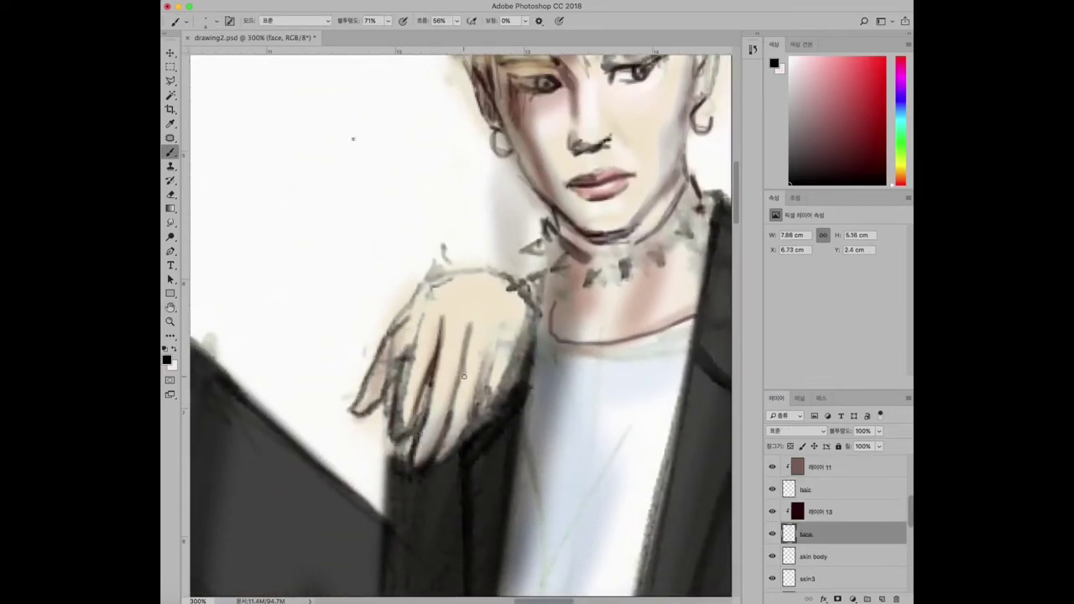
left_click_drag(463, 377, 453, 418)
mouse_move(512, 395)
left_mouse_down()
mouse_move(449, 287)
mouse_move(516, 299)
mouse_move(534, 339)
left_mouse_up()
Darken the jacket around the resting fingertips on the jacket base layer with 100% brush opacity and flow.
left_click(405, 458, "ctrl")
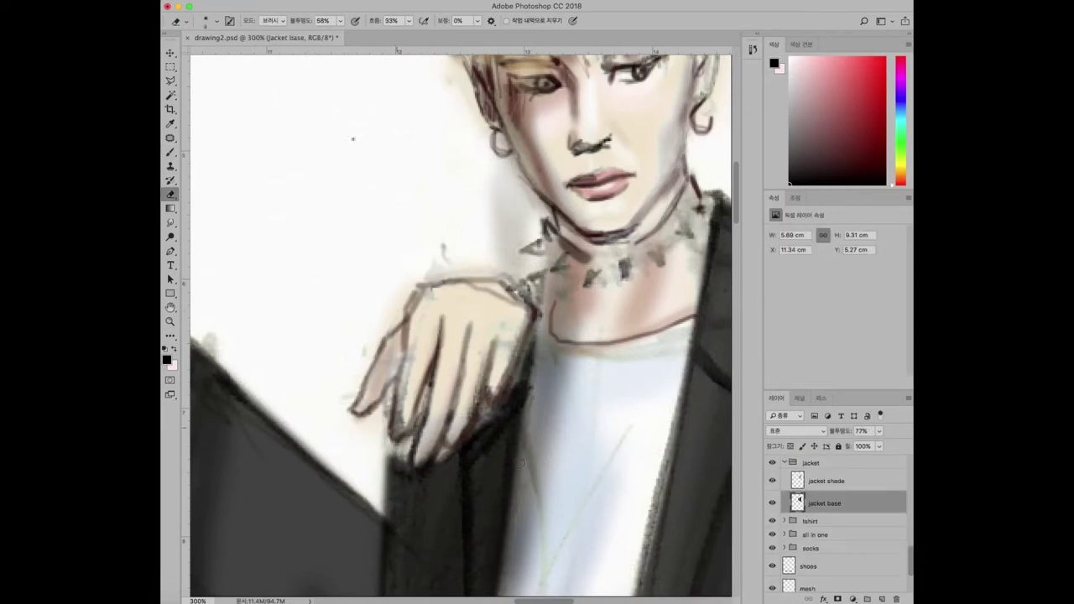
key("0")
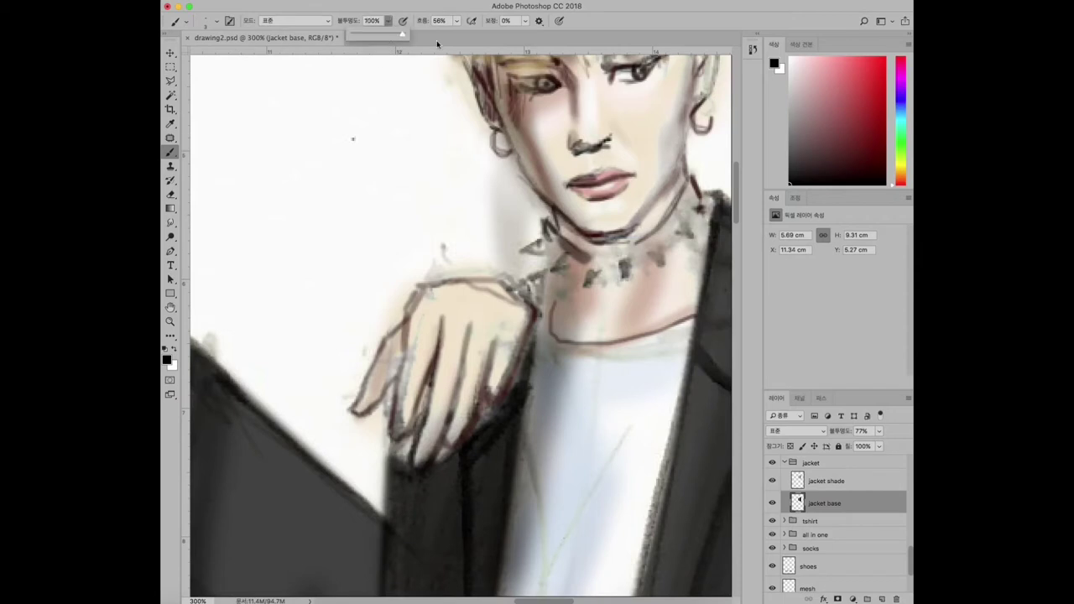
key("shift+0")
left_click_drag(394, 440, 412, 461)
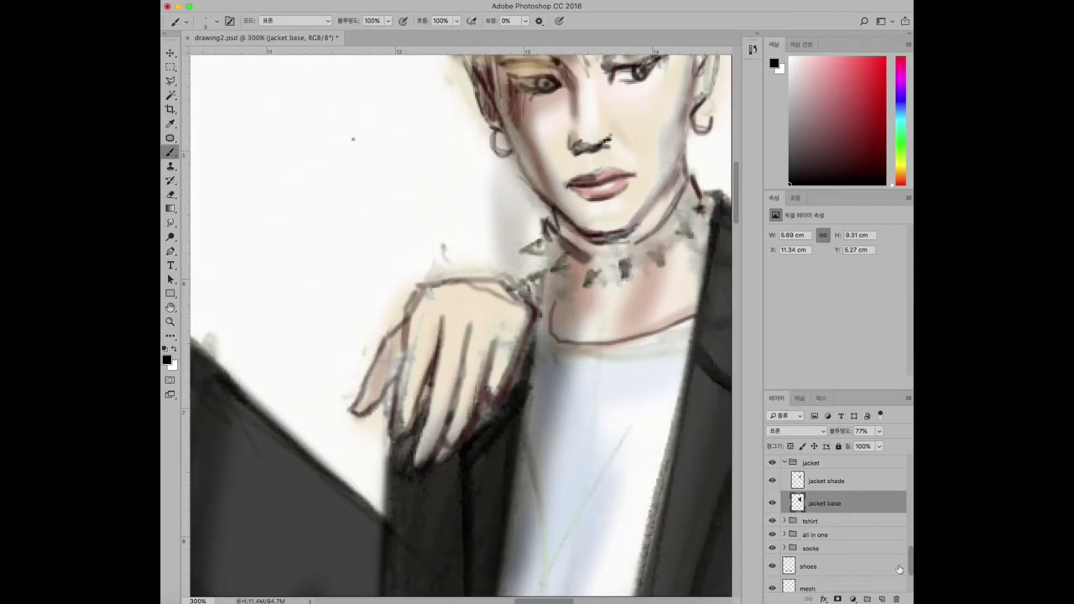
Shade the back of the resting hand in black on the shadow layer and erase the excess over the fingers.
scroll(902, 562, "up", 3)
left_click(906, 531)
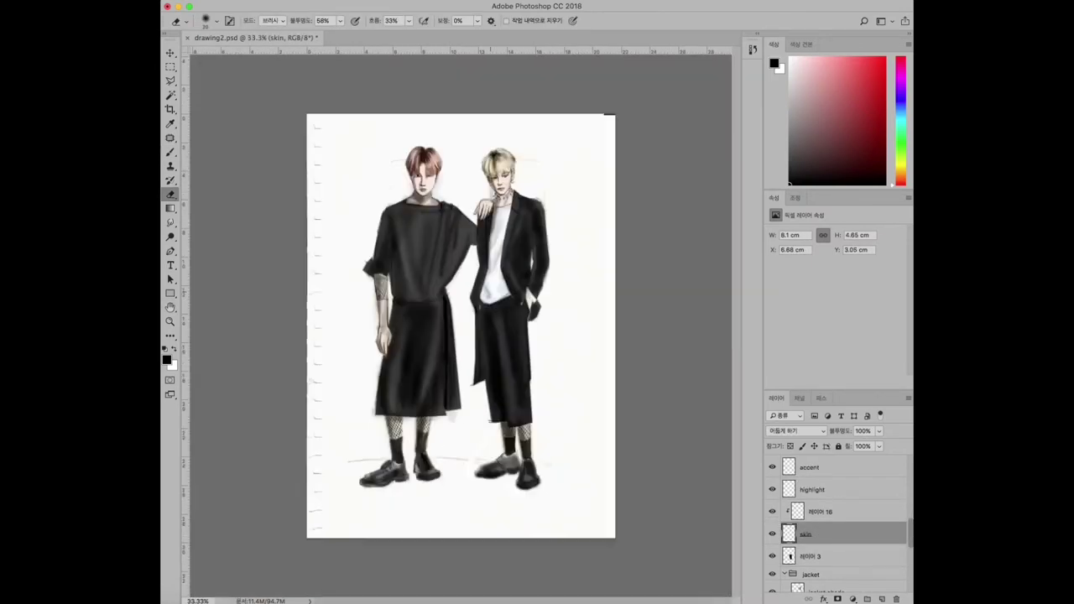
key("z")
left_click(472, 201)
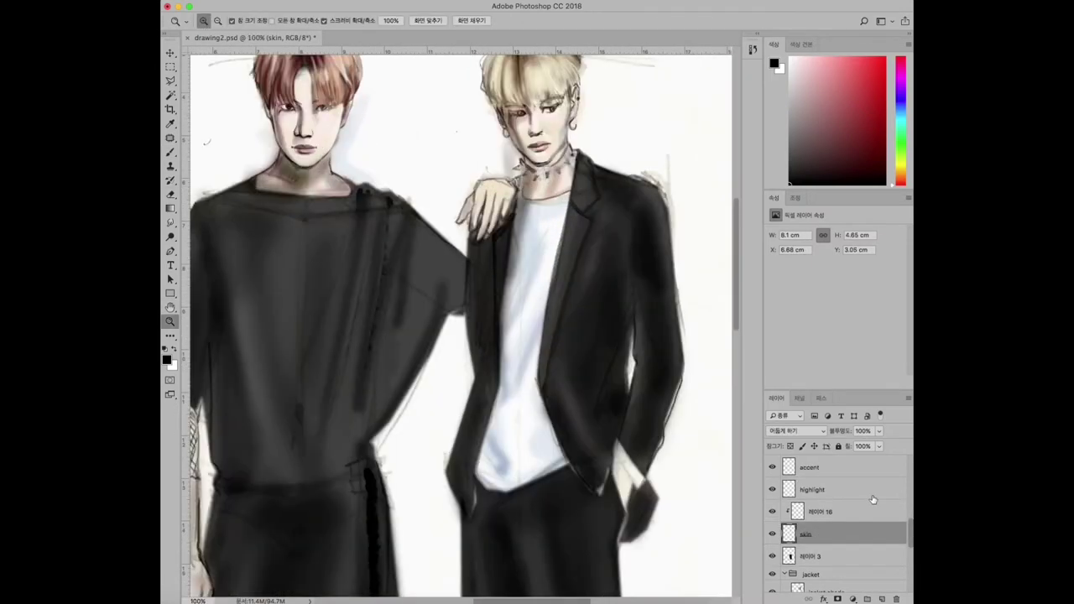
scroll(874, 500, "down", 3)
left_click(889, 537)
key("b")
scroll(504, 195, "up", 3)
mouse_move(516, 178)
left_mouse_down()
mouse_move(510, 214)
mouse_move(533, 208)
mouse_move(537, 194)
mouse_move(511, 208)
mouse_move(520, 193)
left_mouse_up()
key("alt+bracketleft")
key("e")
mouse_move(504, 141)
left_mouse_down()
mouse_move(544, 150)
mouse_move(511, 193)
mouse_move(534, 185)
mouse_move(513, 210)
left_mouse_up()
key("alt+bracketright")
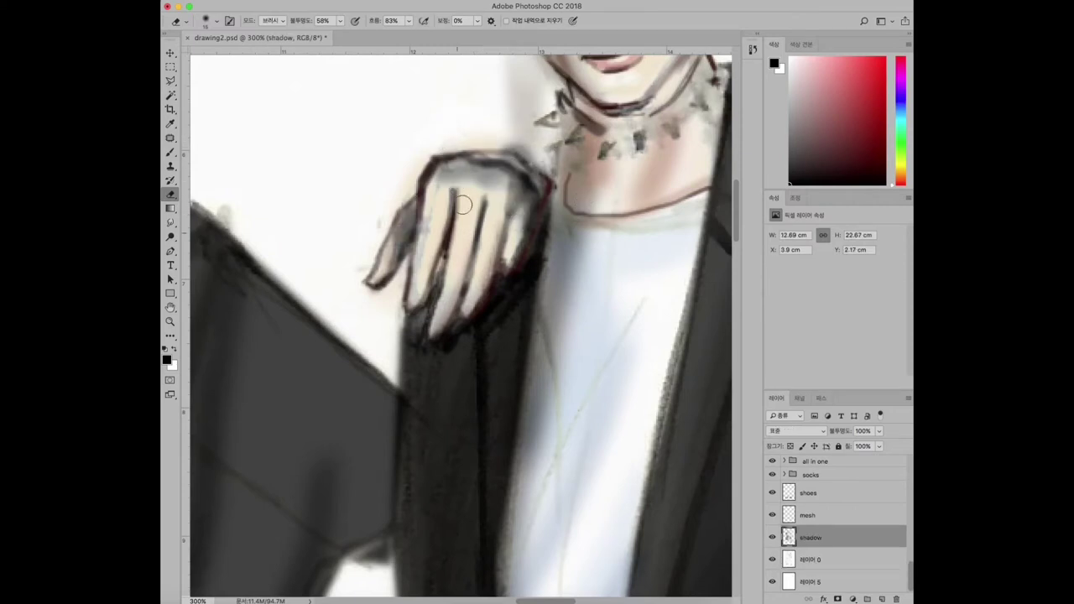
Review both figures at reduced size and toggle an upper layer's visibility to check what it contributes.
scroll(553, 263, "down", 6)
scroll(467, 196, "up", 5)
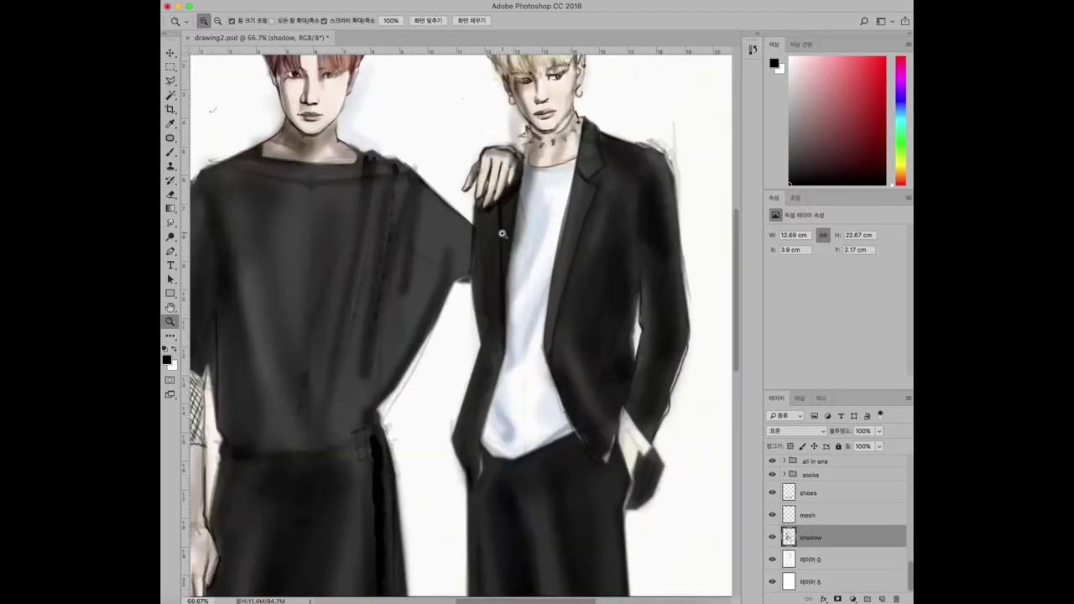
scroll(467, 195, "down", 3)
scroll(839, 520, "up", 5)
key("super+minus")
key("super+minus")
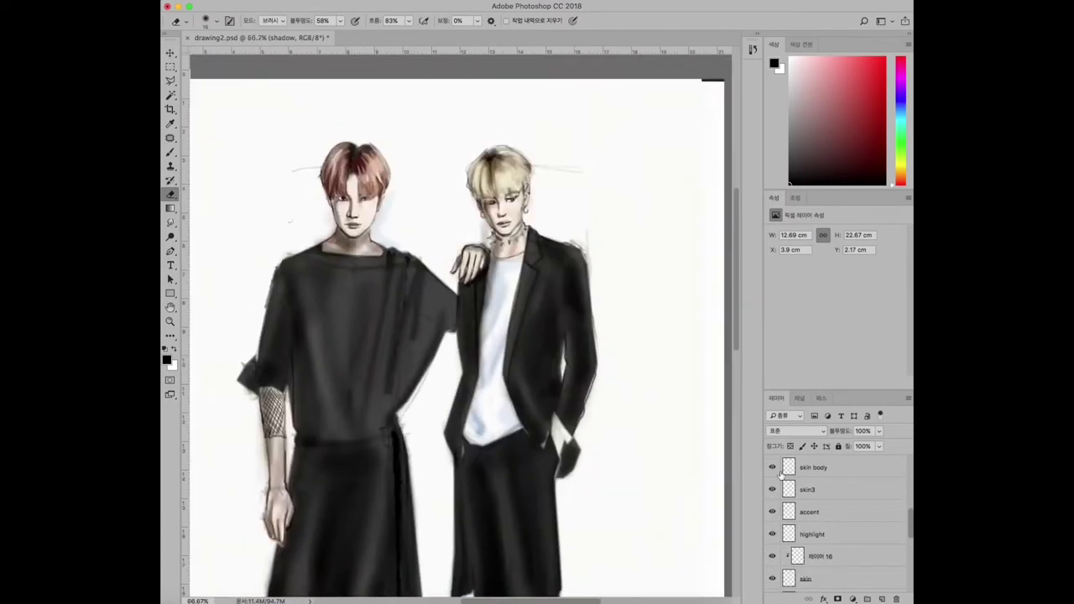
scroll(776, 503, "up", 2)
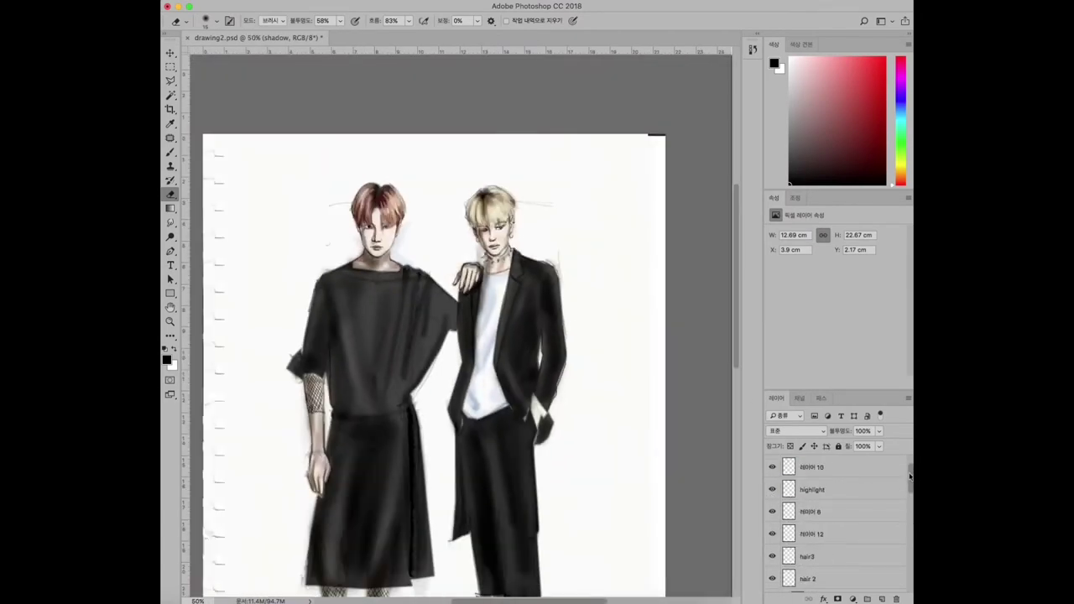
left_click(772, 512)
left_click(773, 512)
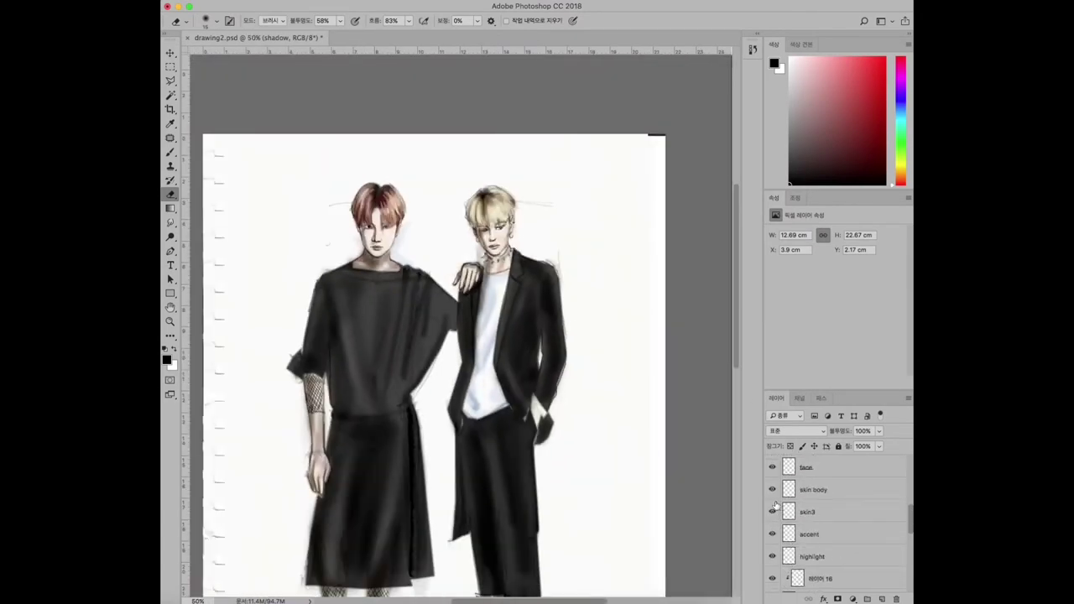
scroll(772, 507, "down", 5)
scroll(735, 473, "down", 5)
scroll(754, 401, "up", 6)
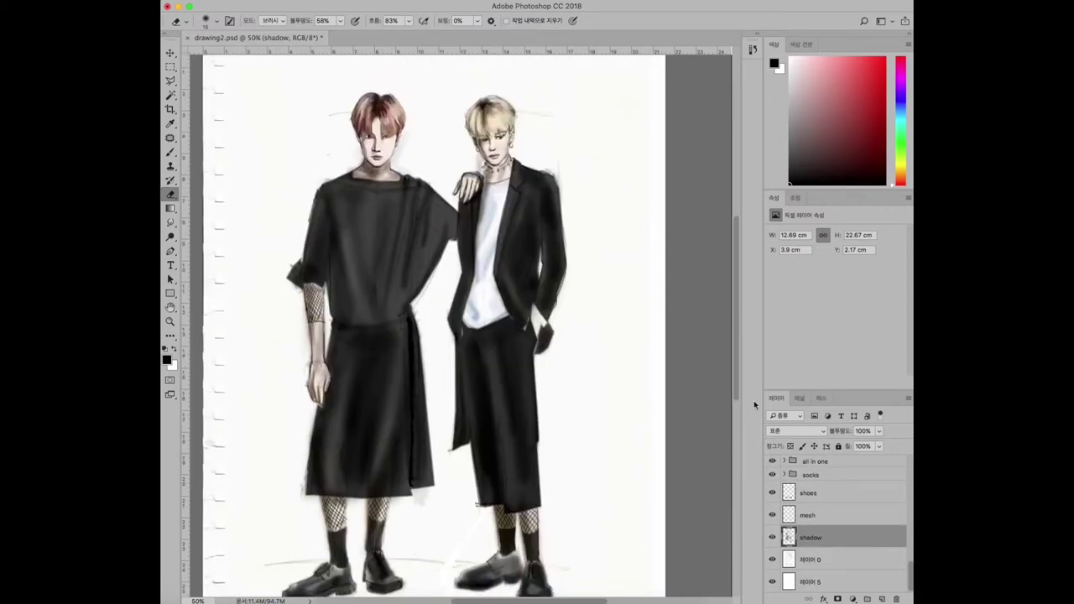
Ink black outlines around both figures' shoes and lower legs with a small brush on a new top layer.
scroll(753, 369, "down", 2)
scroll(894, 470, "up", 5)
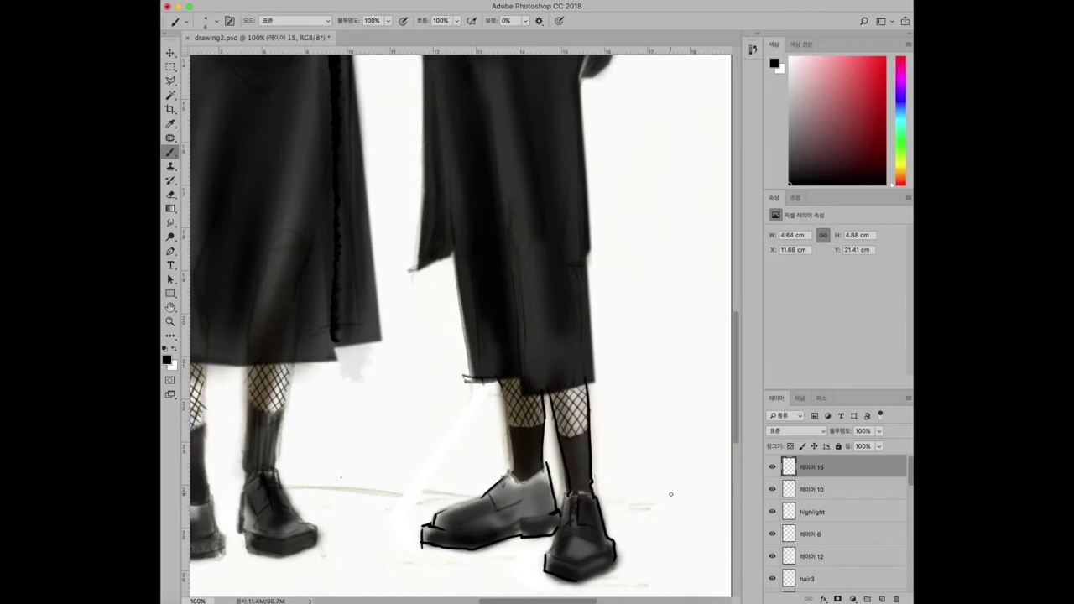
scroll(671, 496, "down", 3)
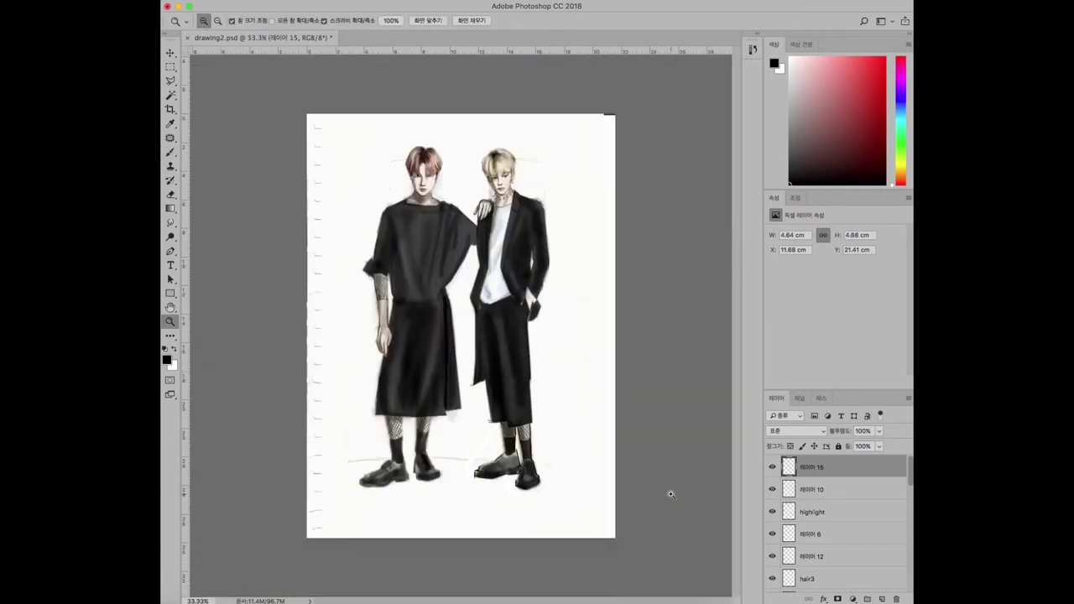
scroll(515, 470, "up", 2)
key("b")
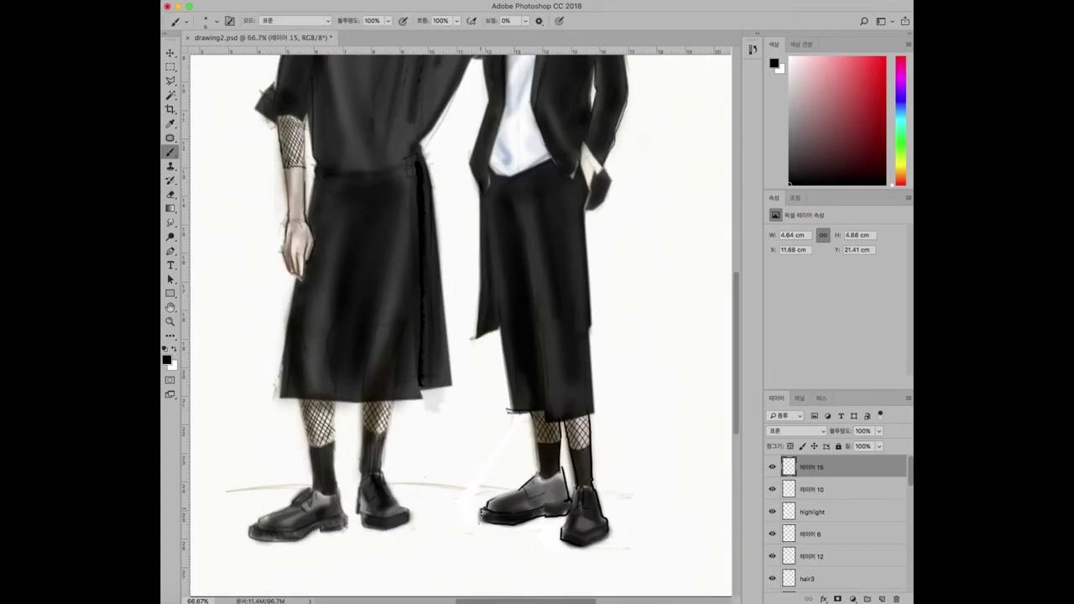
left_click(217, 24)
left_click(362, 466)
left_click_drag(332, 461, 331, 380)
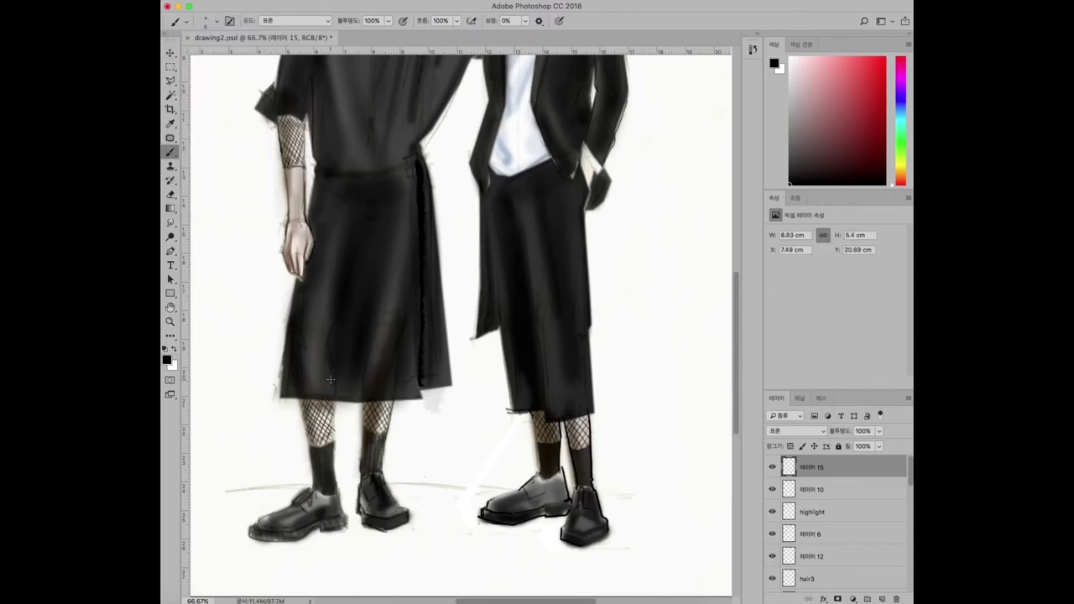
mouse_move(347, 508)
left_mouse_down()
mouse_move(333, 411)
mouse_move(339, 503)
mouse_move(295, 394)
left_mouse_up()
Ink black contour lines along the red-haired figure's hand, forearm, sleeve and shoulder on layer 레이어 15.
key("z")
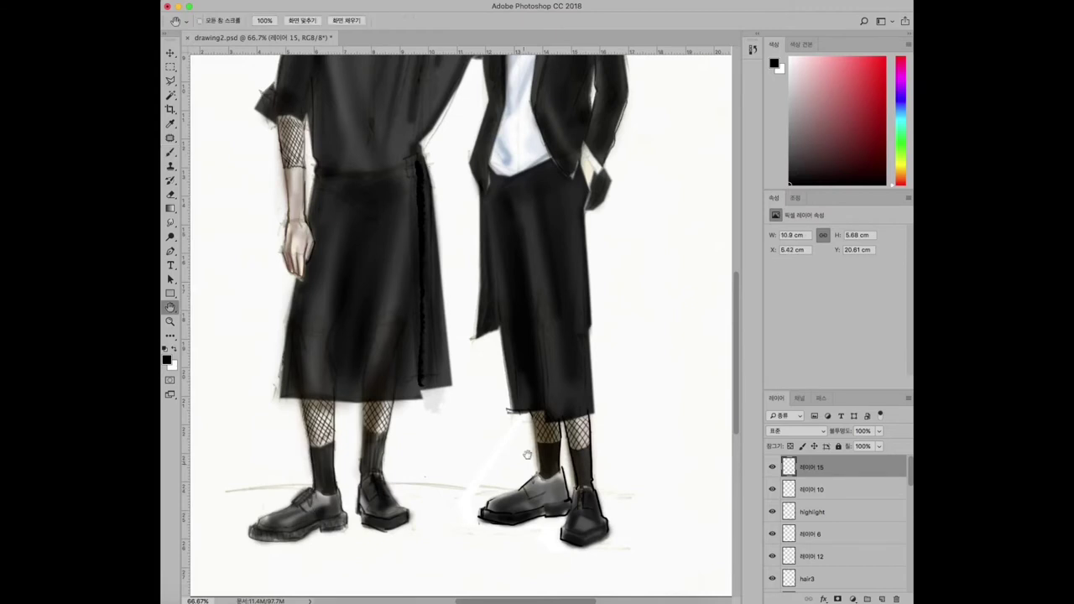
left_click_drag(531, 417, 366, 341)
left_click(366, 341)
key("b")
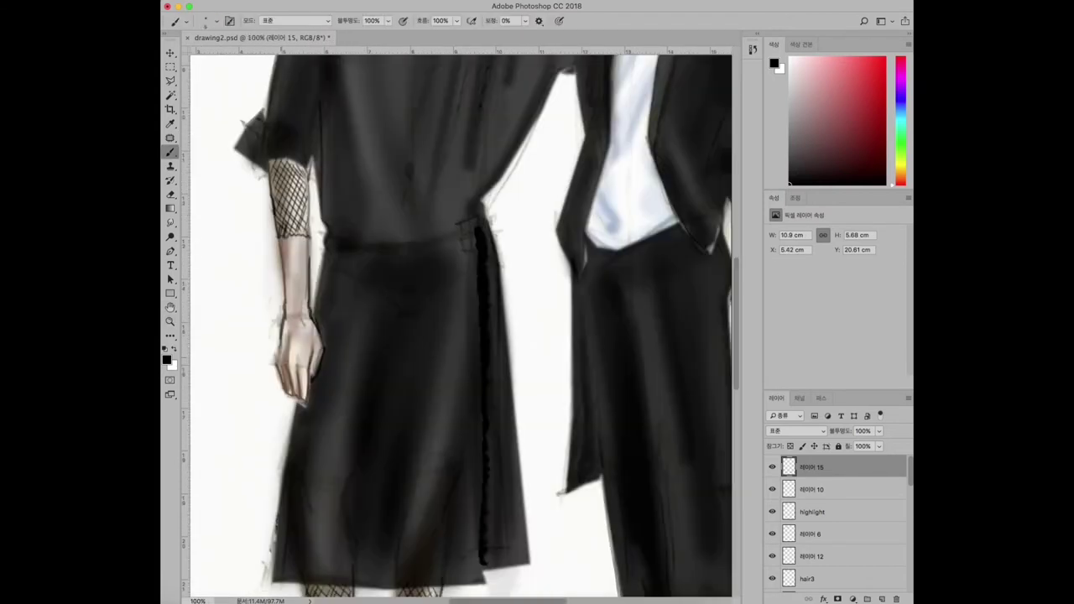
left_click_drag(300, 393, 289, 406)
left_click_drag(310, 366, 299, 409)
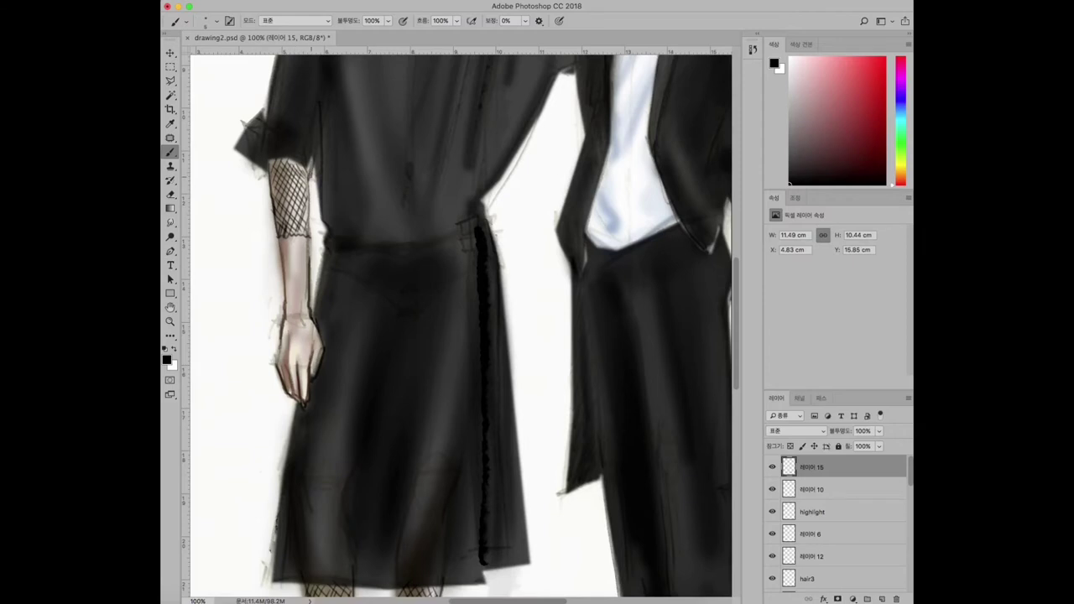
left_click_drag(308, 176, 312, 295)
mouse_move(261, 178)
left_mouse_down()
mouse_move(248, 109)
mouse_move(265, 94)
left_mouse_up()
key("ctrl+minus")
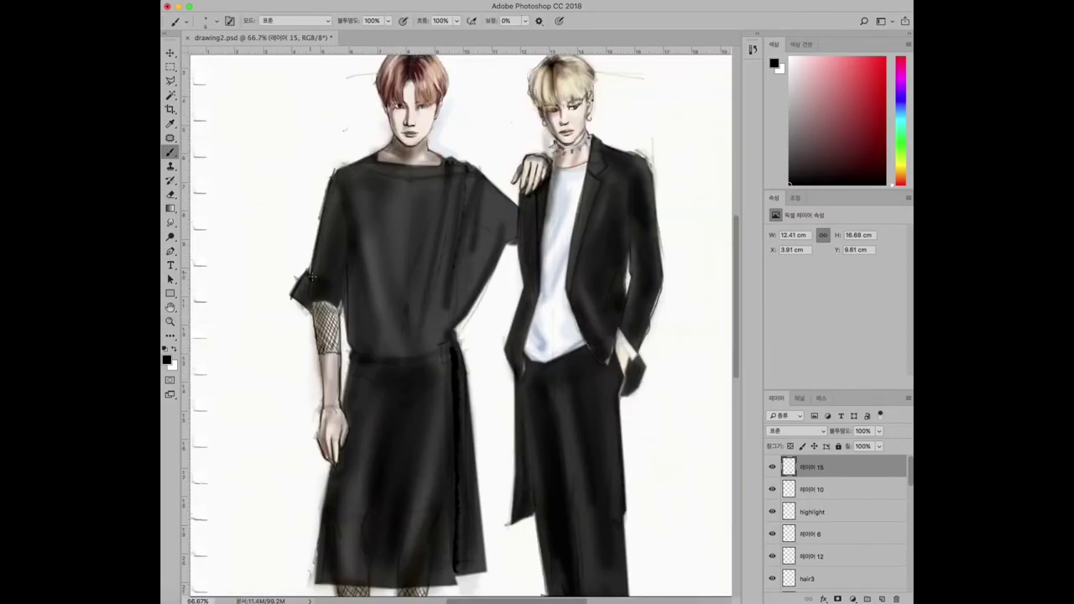
left_click_drag(334, 166, 320, 183)
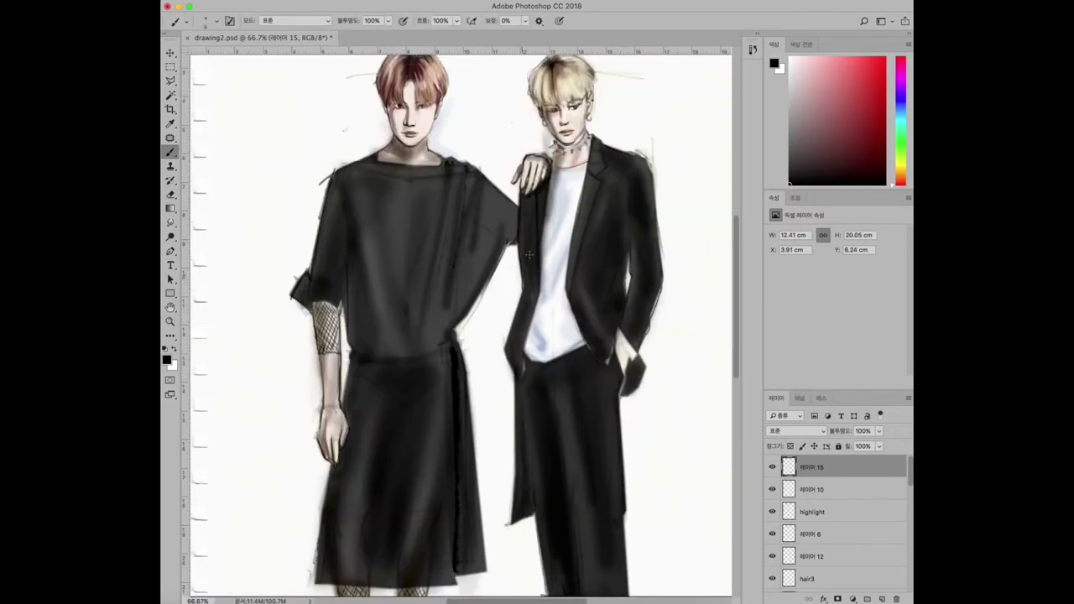
Paint the blond figure's choker black, define its spikes and line the side of the neck.
scroll(596, 130, "up", 3)
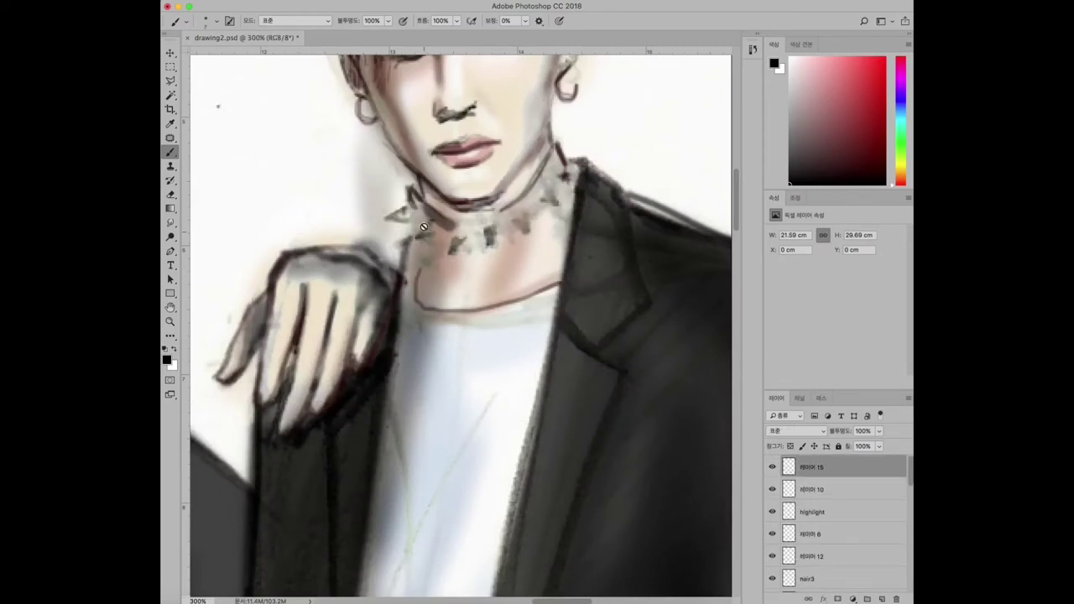
mouse_move(431, 232)
left_mouse_down()
mouse_move(483, 236)
mouse_move(554, 172)
mouse_move(415, 214)
mouse_move(453, 244)
mouse_move(529, 222)
left_mouse_up()
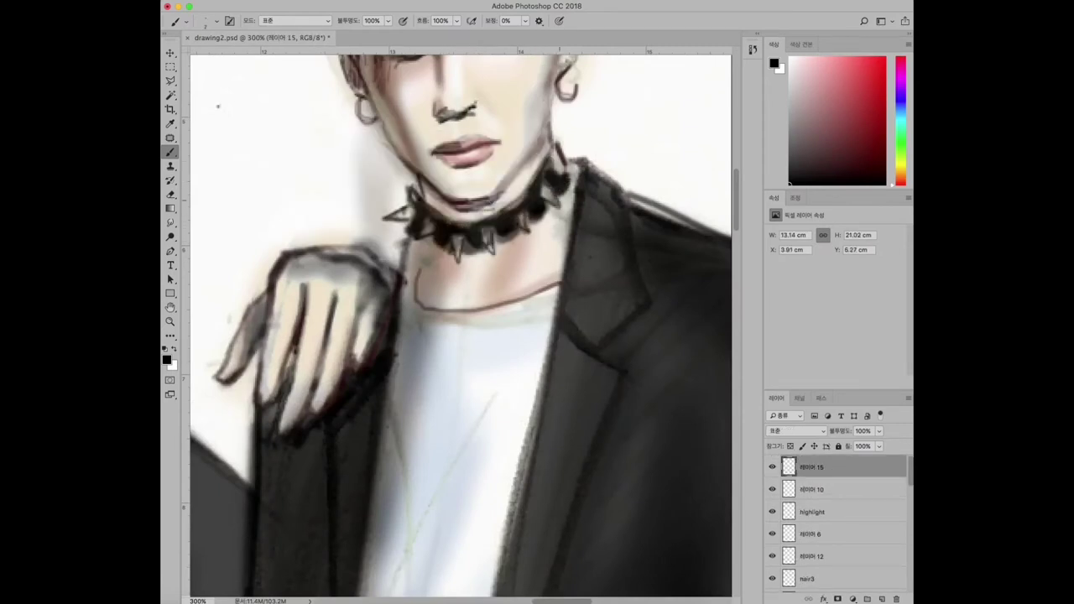
left_click_drag(553, 172, 577, 147)
left_click_drag(427, 245, 416, 301)
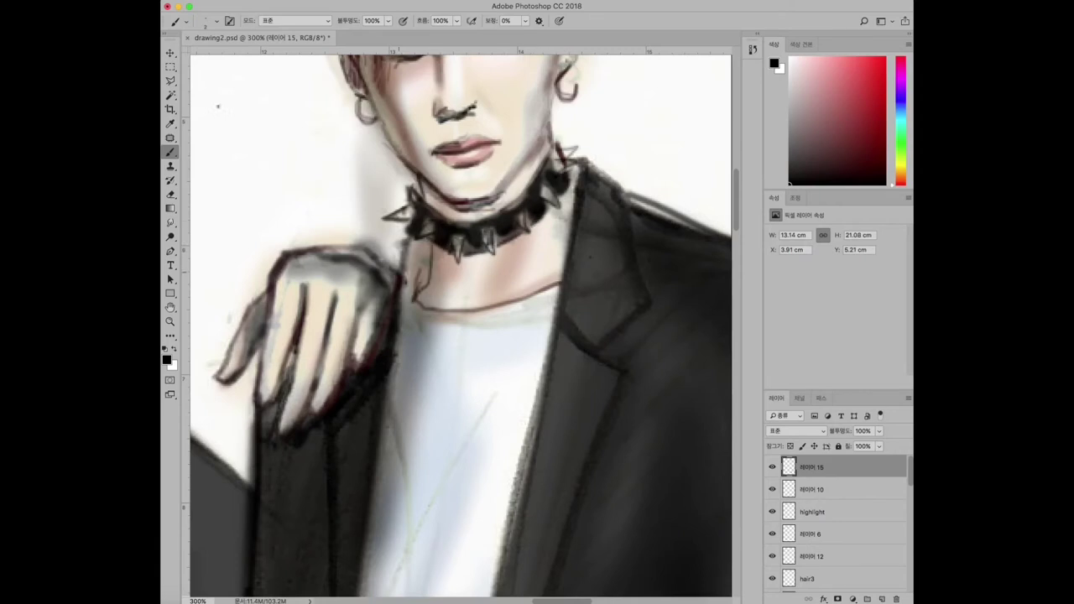
key("ctrl+0")
key("ctrl+1")
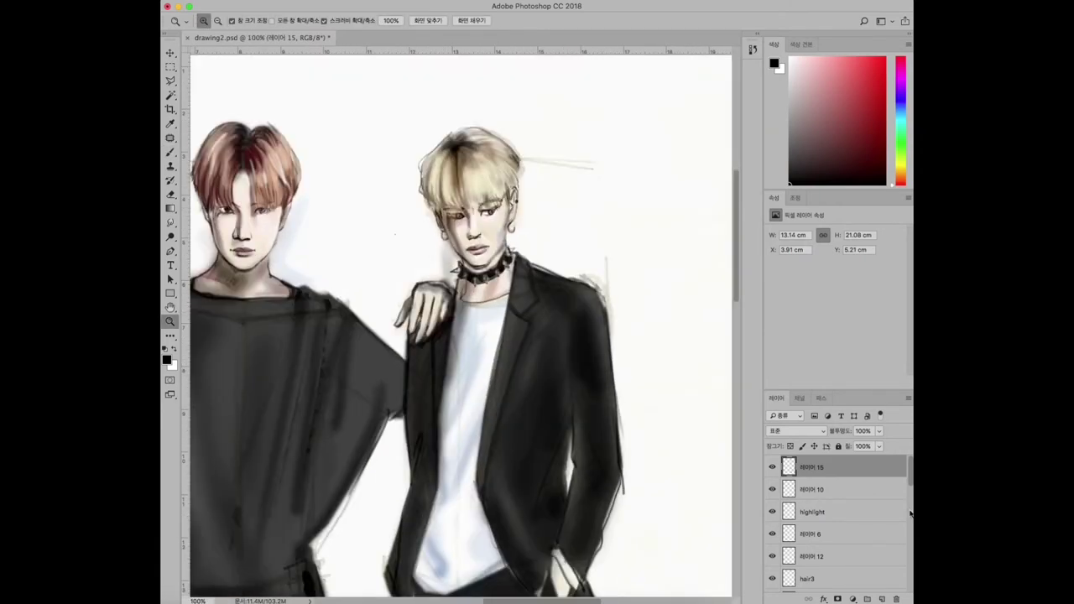
Shade the blond figure's neck and the red-haired figure's forearm on the shadow layer, using dark maroon and the Eraser.
left_click(395, 234, "ctrl")
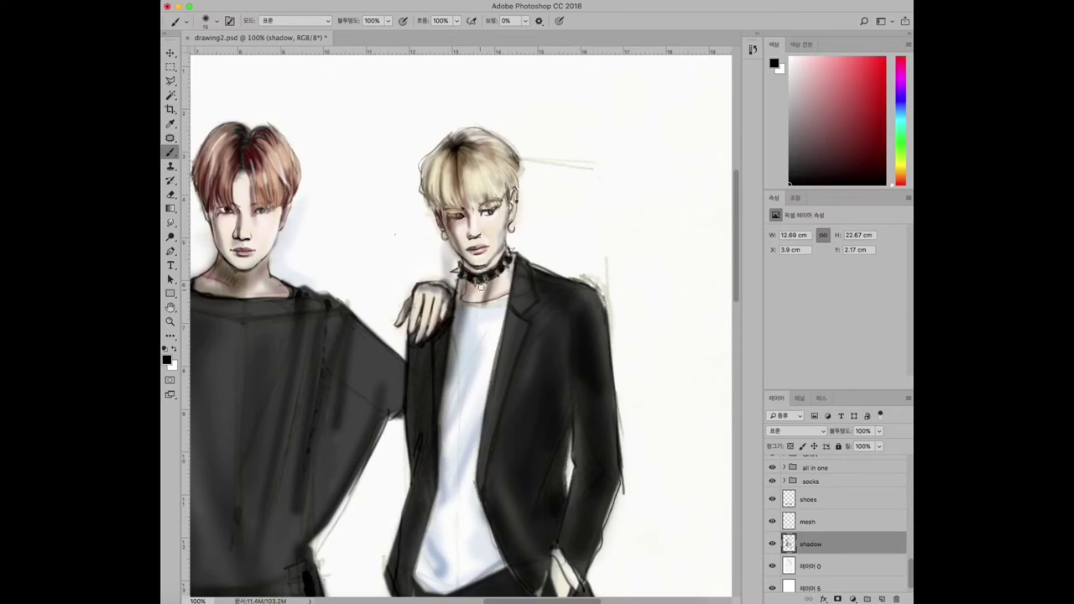
left_click_drag(459, 284, 474, 299)
scroll(395, 234, "down", 3)
key("ctrl+0")
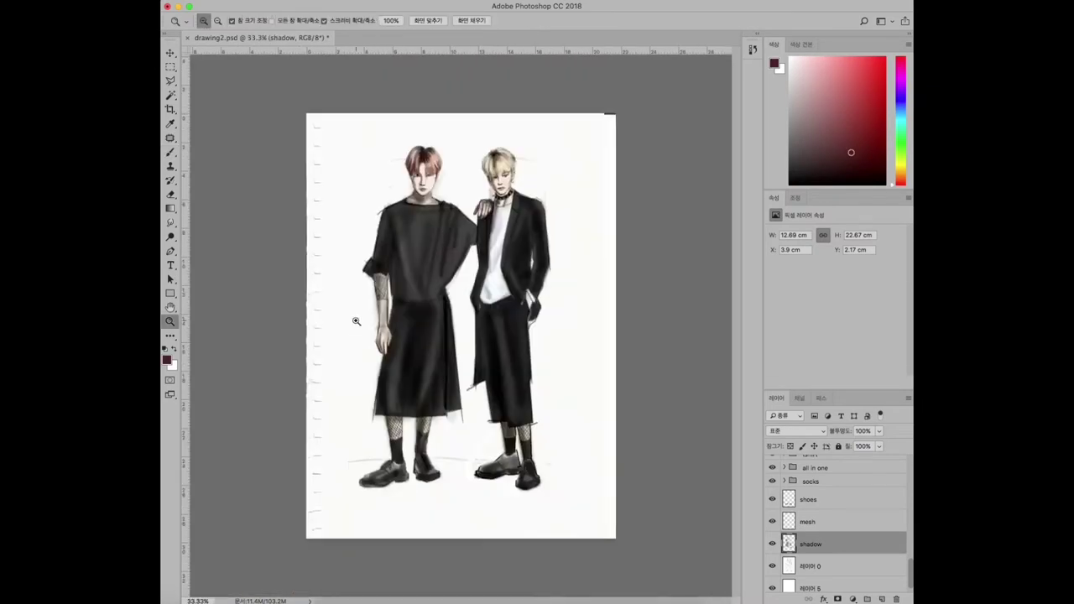
scroll(349, 351, "up", 3)
left_click(349, 351, "alt")
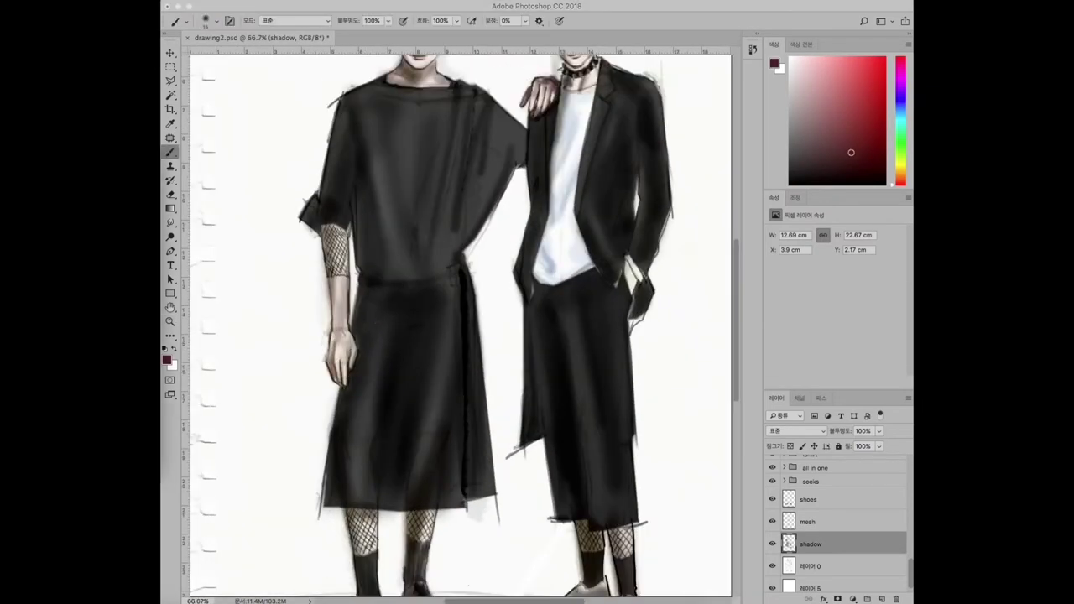
key("e")
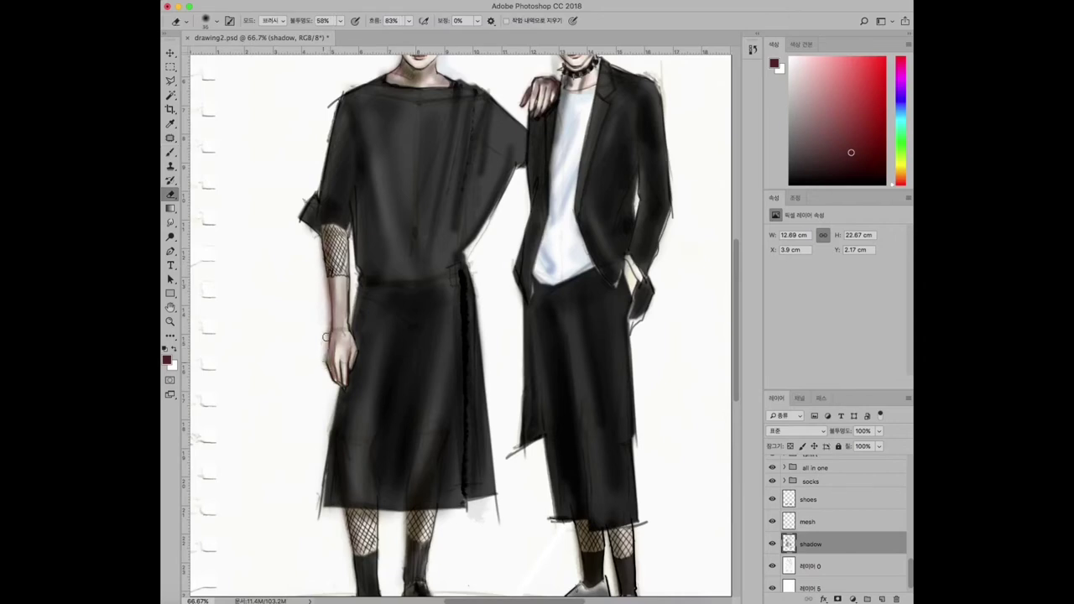
Reset the foreground to black and outline the red-haired figure's shoes on layer 레이어 15.
key("z")
left_click(467, 417, "alt")
key("alt+period")
left_click(338, 512)
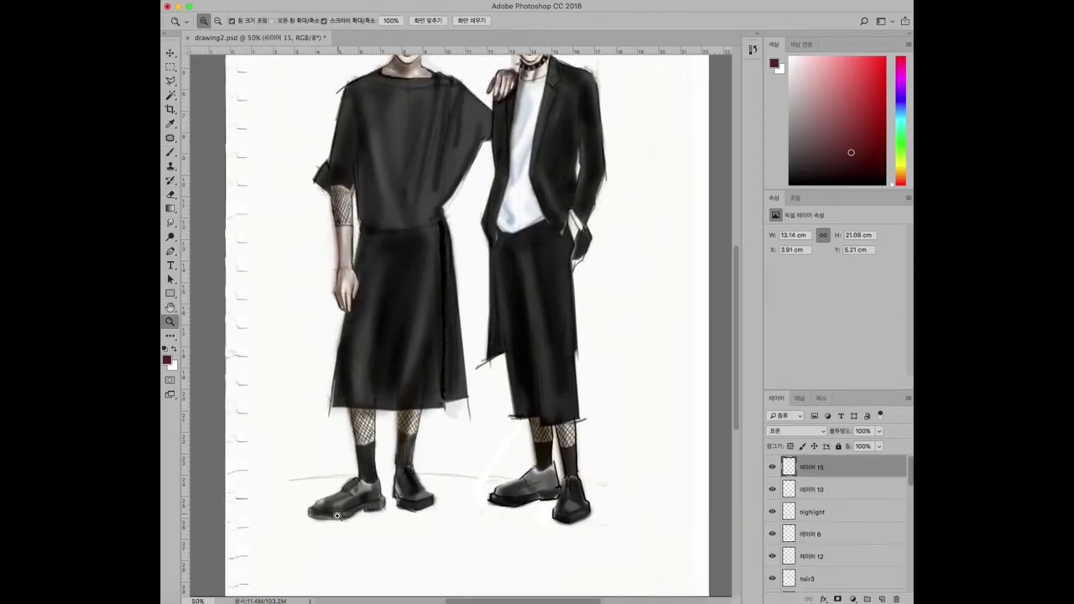
key("b")
key("d")
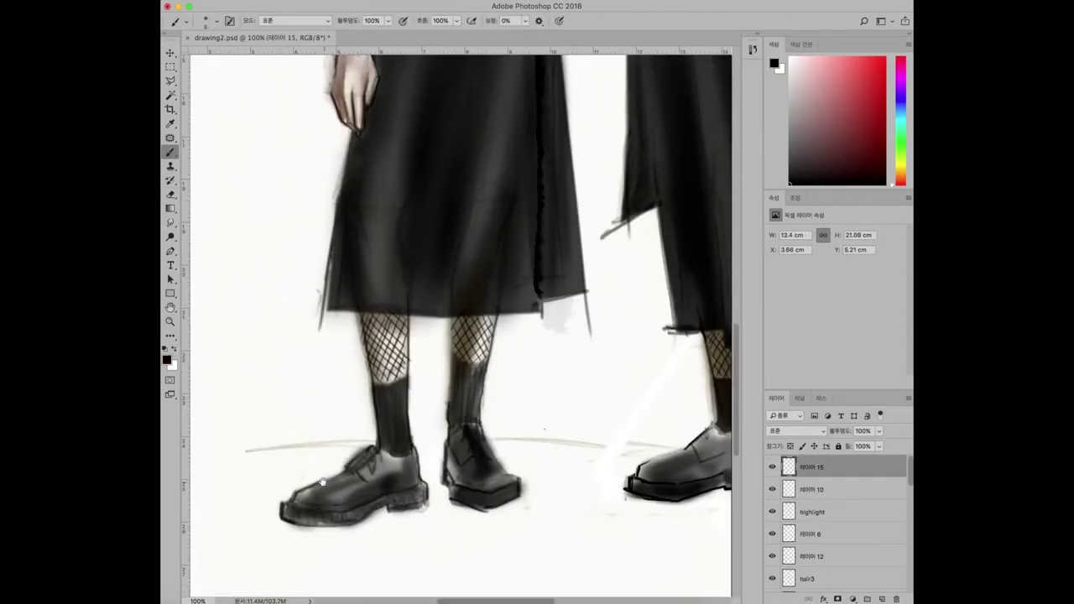
scroll(322, 482, "down", 2)
scroll(322, 481, "left", 2)
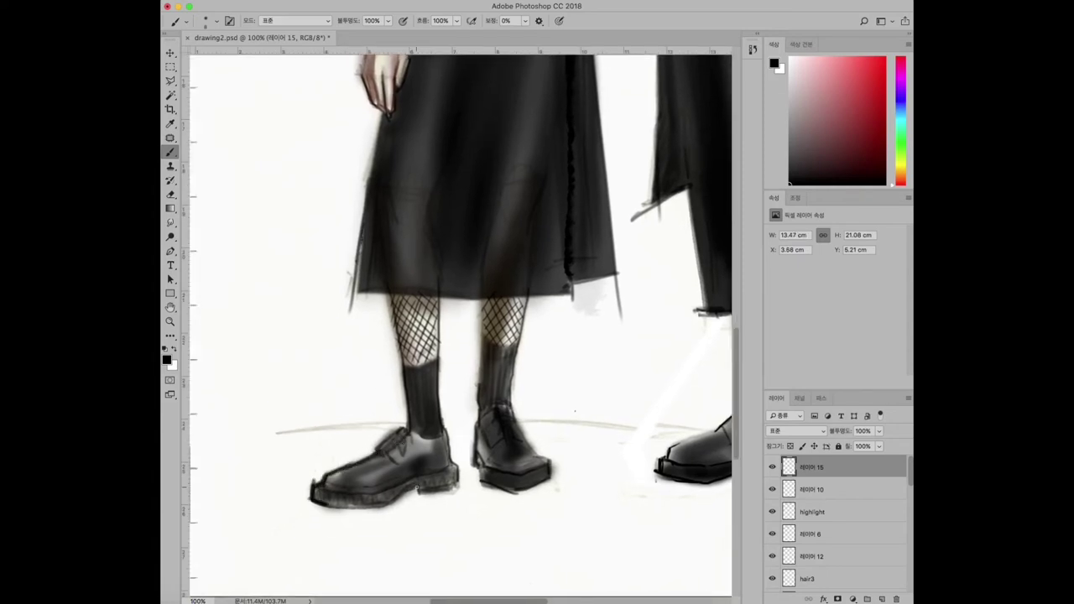
Add a top layer named highlight2 and set the foreground colour to light cyan 98edff.
key("super+minus")
key("super+minus")
key("super+minus")
key("z")
left_click(611, 349)
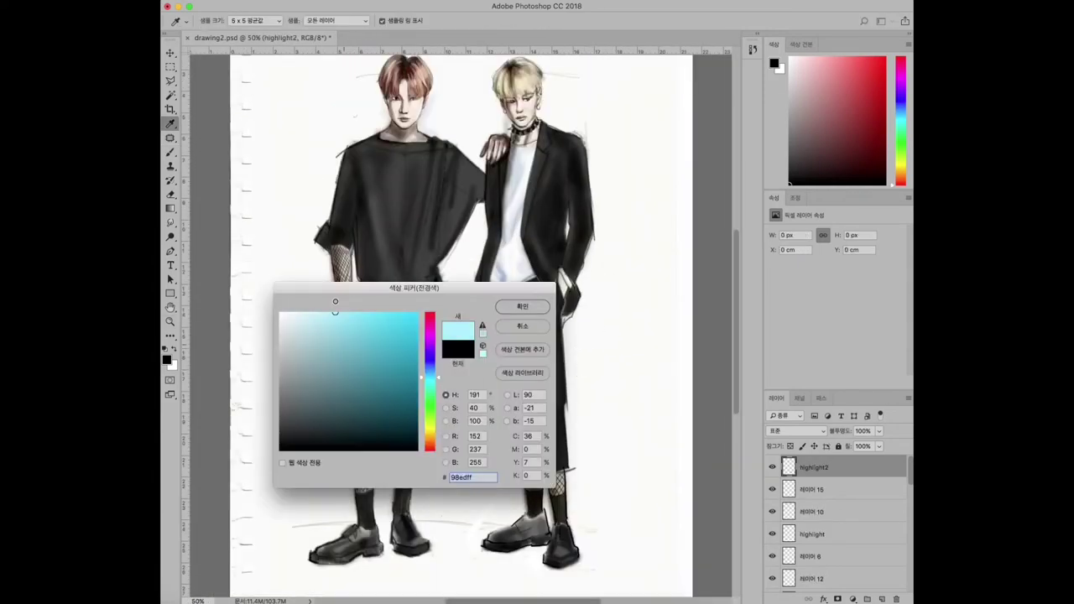
left_click(520, 305)
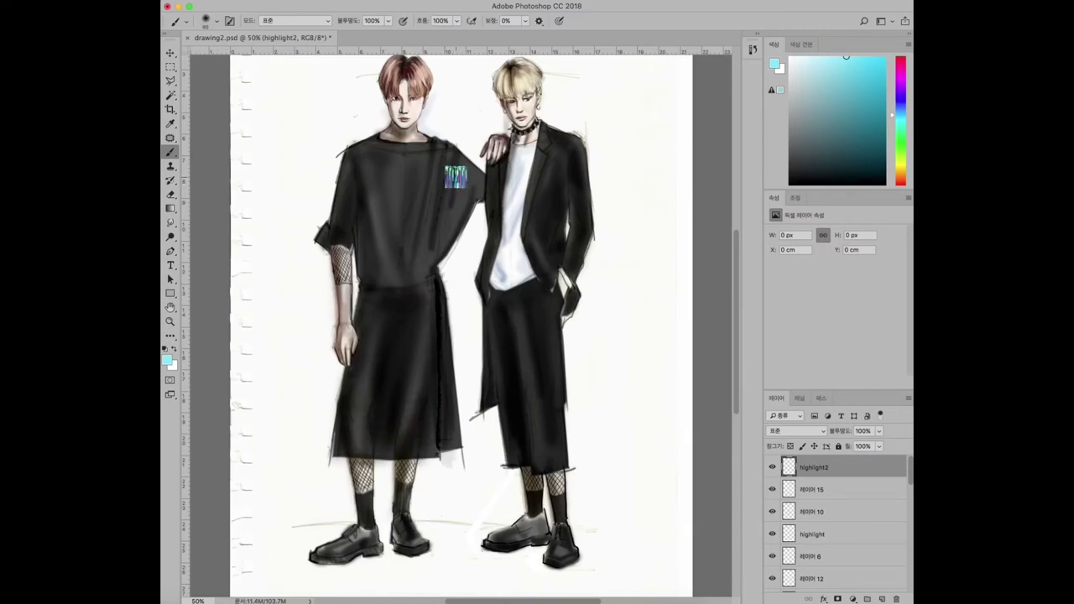
Paint soft cyan highlights over both figures' clothing on highlight2 and adjust the layer's blend mode and opacity.
left_click_drag(456, 176, 411, 251)
left_click_drag(352, 382, 394, 420)
left_click(797, 430)
left_click(792, 495)
left_click_drag(878, 430, 843, 446)
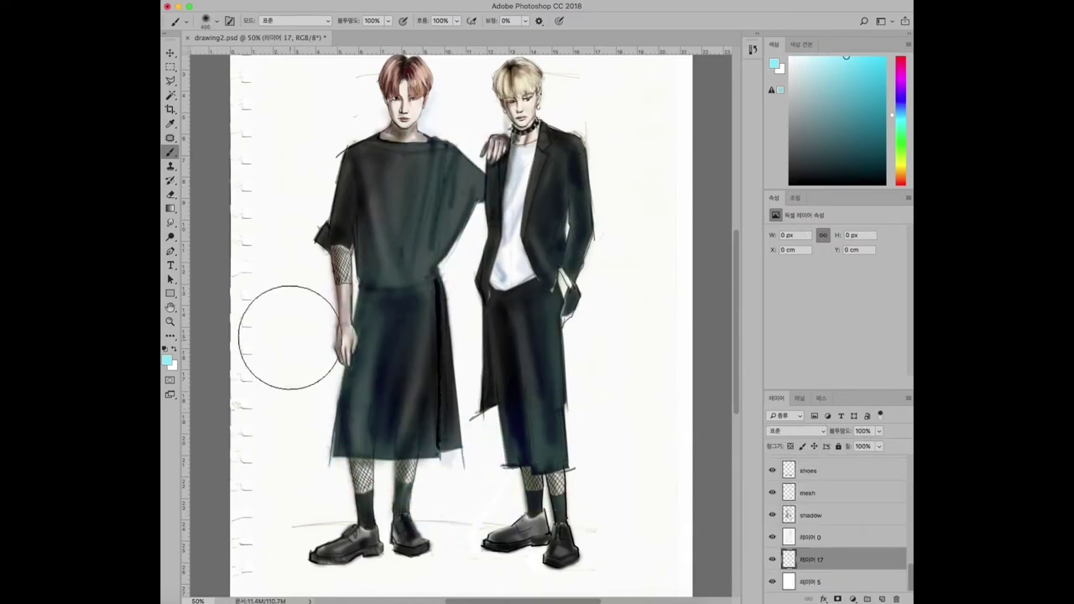
Paint a soft cyan backdrop behind and beneath both figures on layer 레이어 17, refining it with the Eraser.
left_click_drag(288, 335, 251, 456)
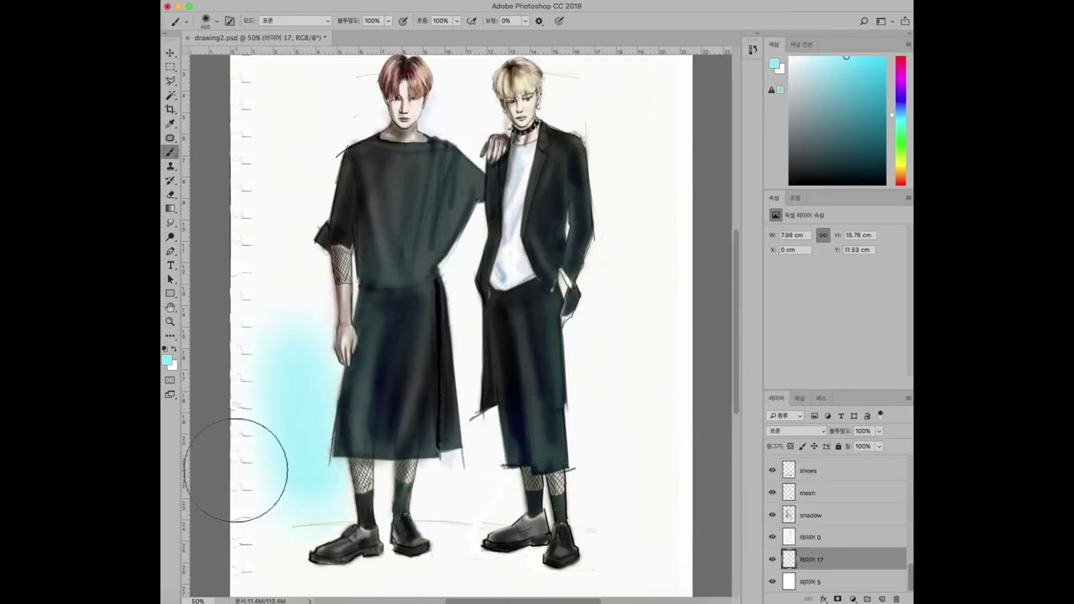
key("super+minus")
key("super+plus")
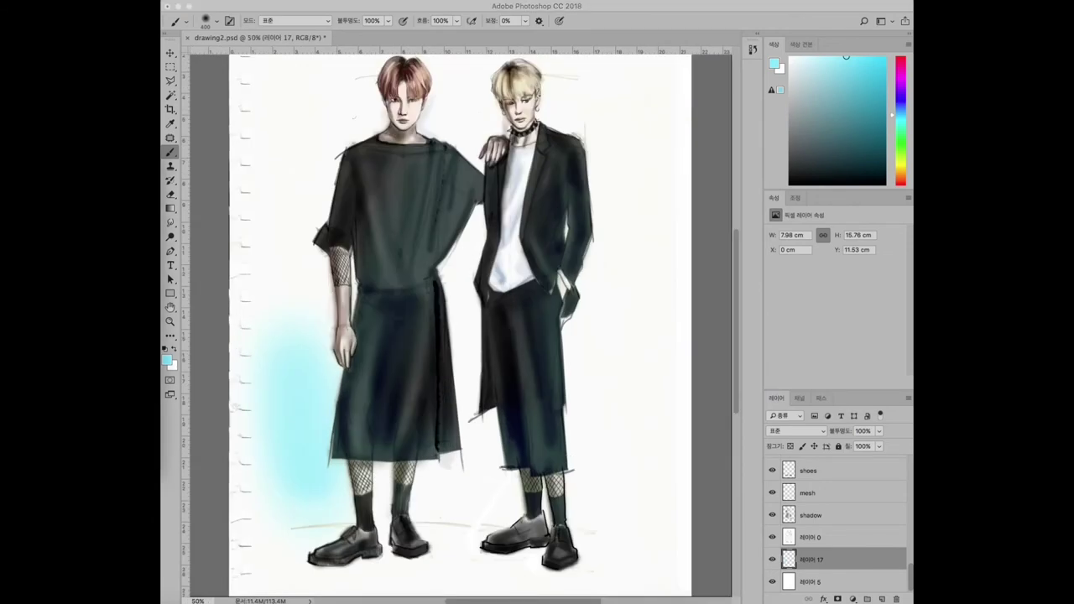
mouse_move(431, 479)
left_mouse_down()
mouse_move(468, 480)
mouse_move(504, 503)
left_mouse_up()
left_click_drag(671, 528, 260, 520)
key("e")
mouse_move(470, 243)
left_mouse_down()
mouse_move(444, 335)
mouse_move(322, 355)
mouse_move(335, 469)
left_mouse_up()
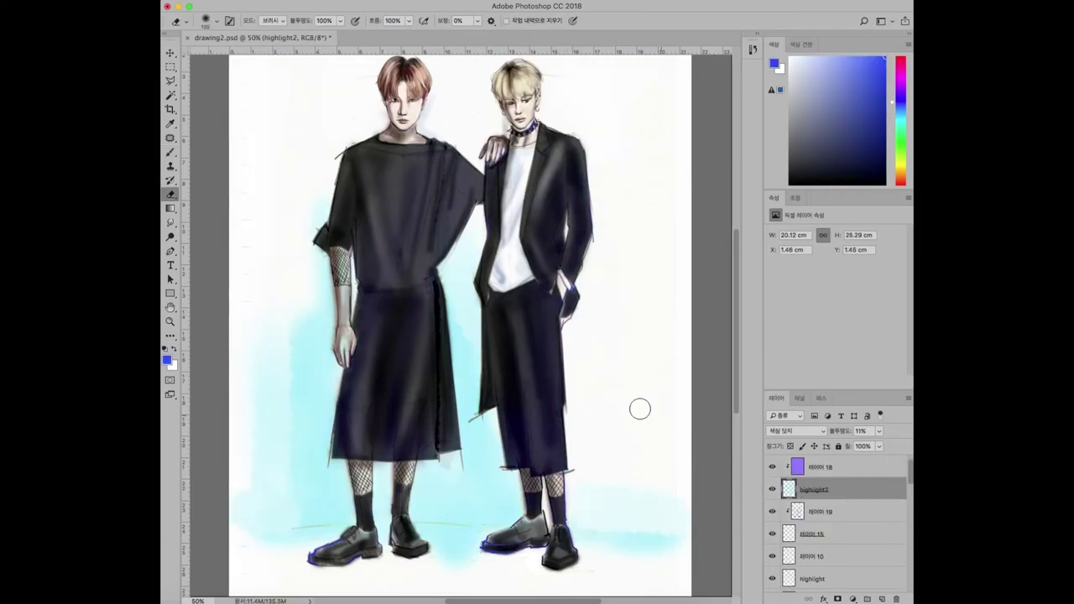
Reduce the violet tint over the clothing on clipped layer 레이어 18, and select the top highlight layer for erasing.
key("b")
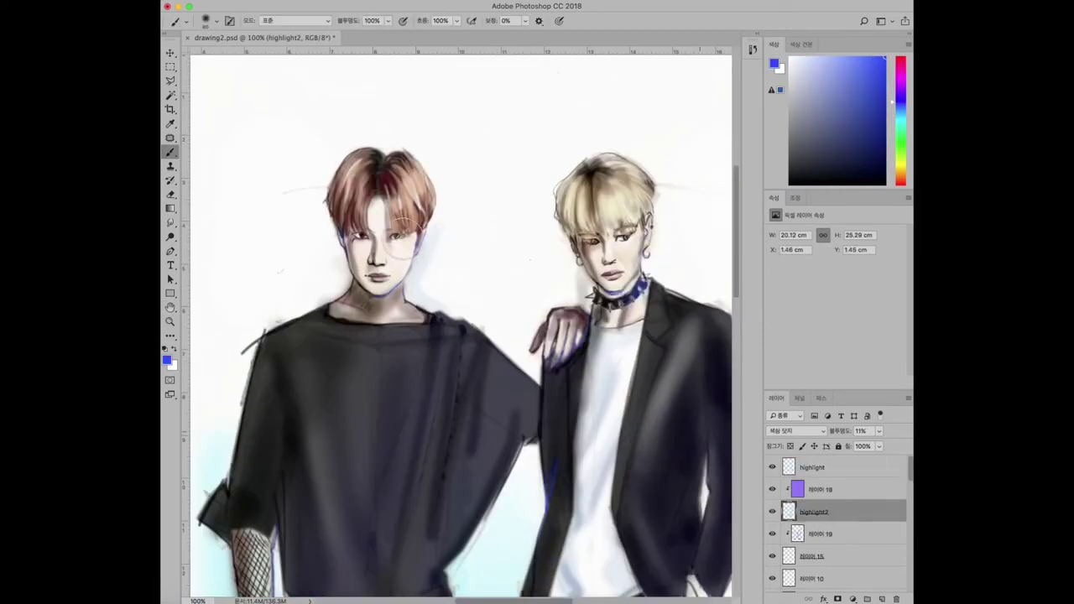
left_click(856, 489)
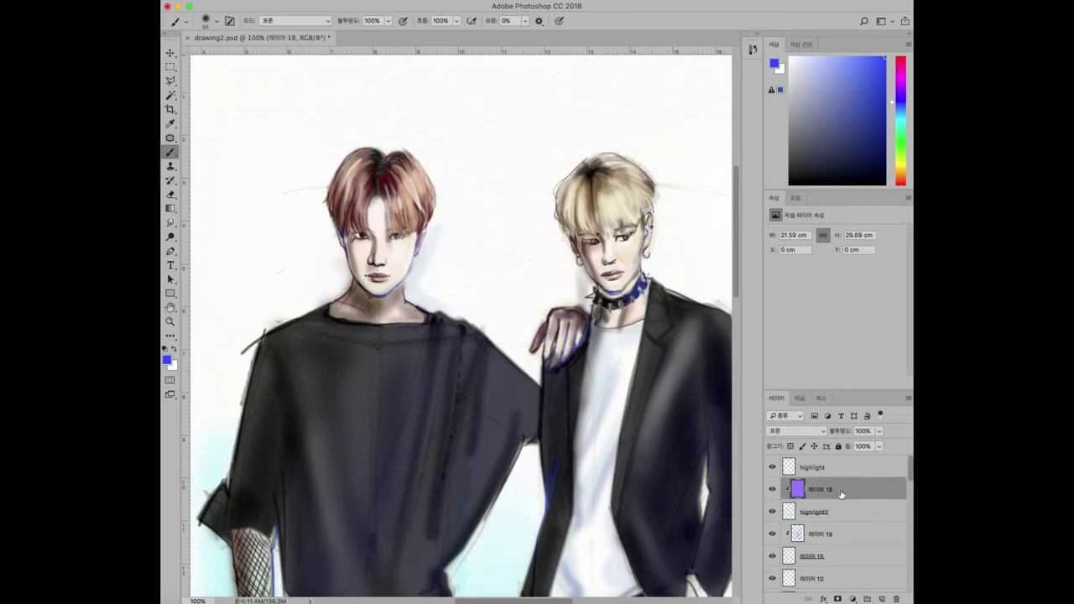
left_click(856, 467)
key("e")
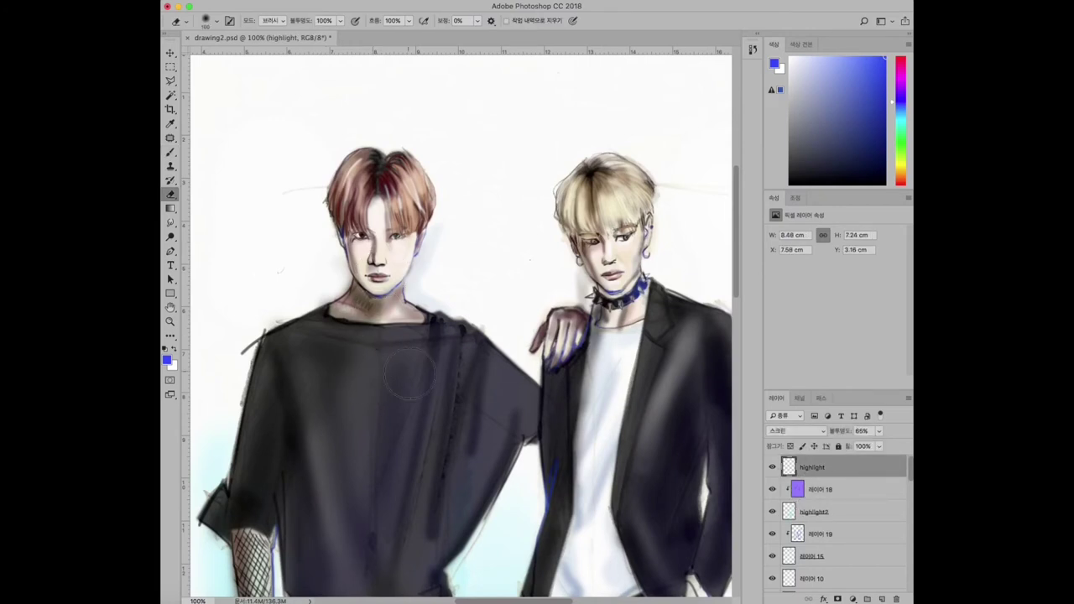
left_click(171, 152)
left_click(167, 359)
left_click(431, 325)
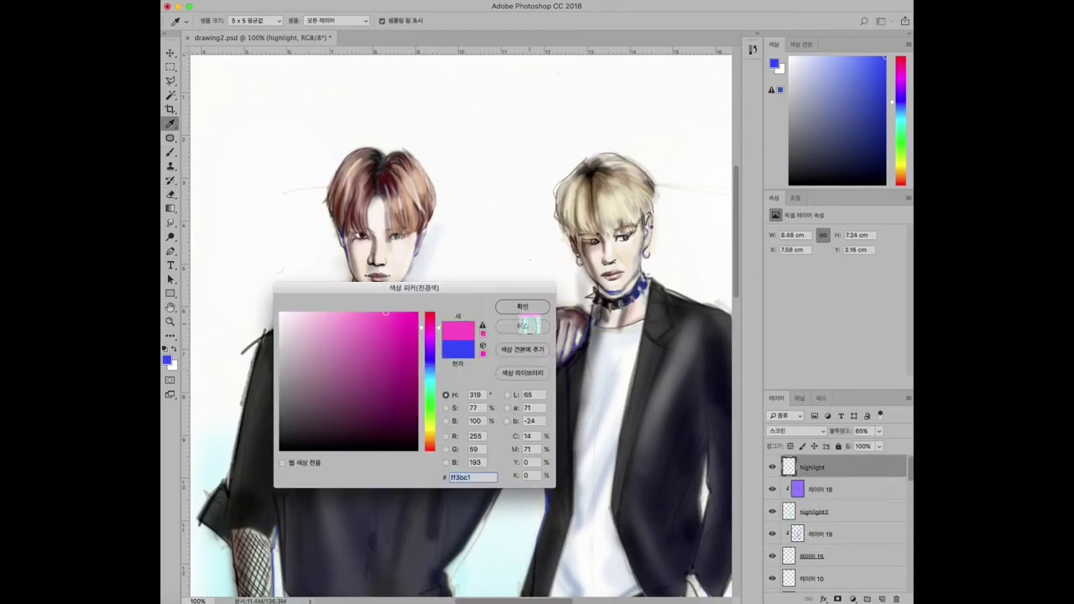
left_click(530, 324)
Toggle the visibility of the hair3 and lower highlight layers to check which hair strokes each one holds.
scroll(906, 492, "down", 3)
scroll(906, 492, "down", 1)
left_click(839, 556)
left_click(772, 556)
left_click(772, 556)
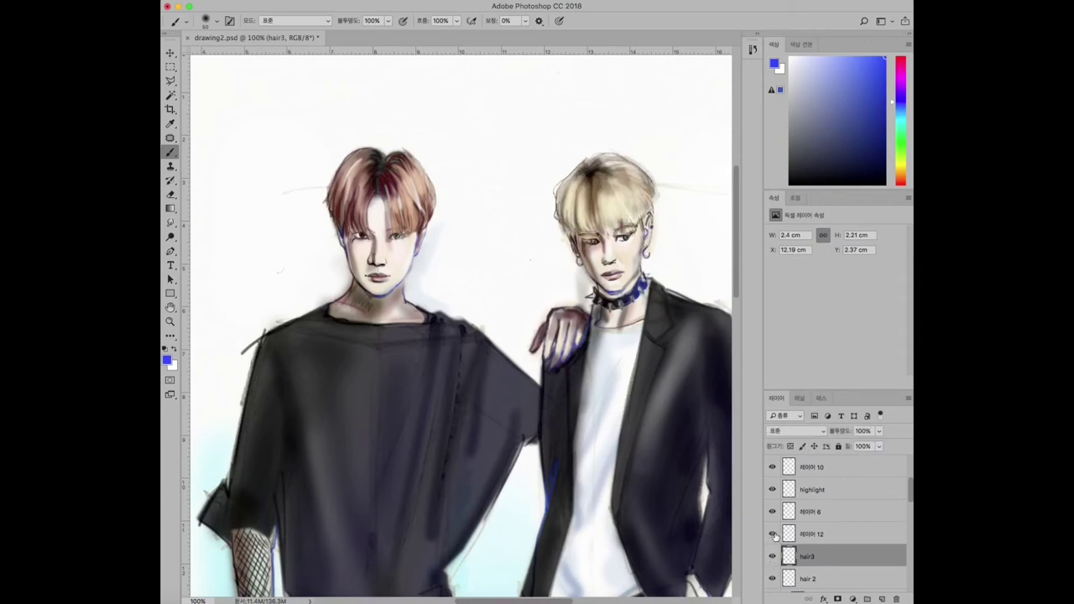
left_click(805, 490)
left_click(772, 490)
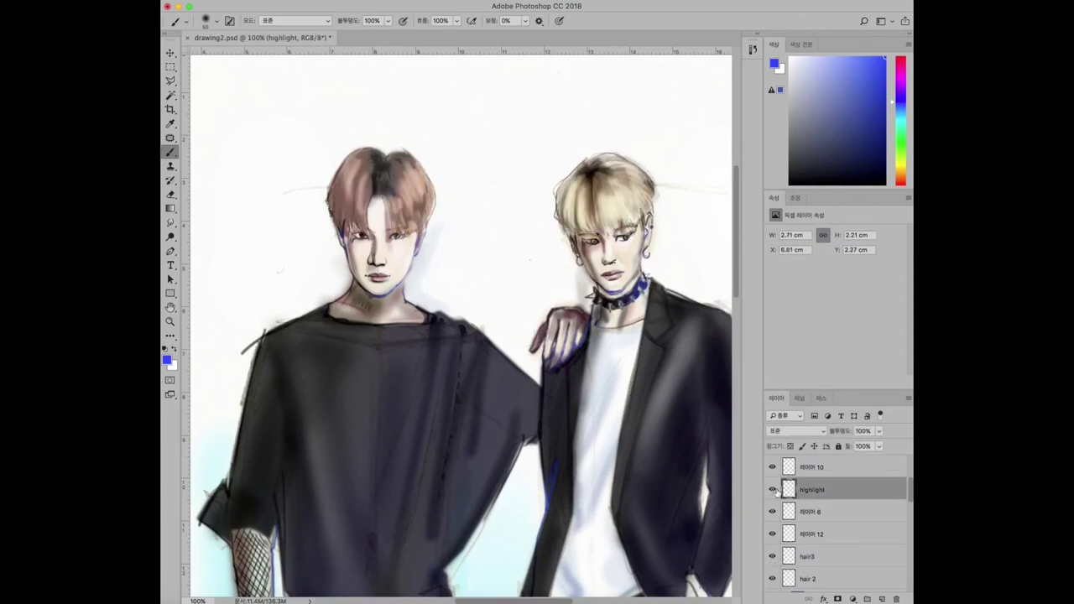
Set the lower highlight layer's blend mode to 색상 닷지 and select layer 레이어 10.
left_click(830, 533)
left_click(795, 431)
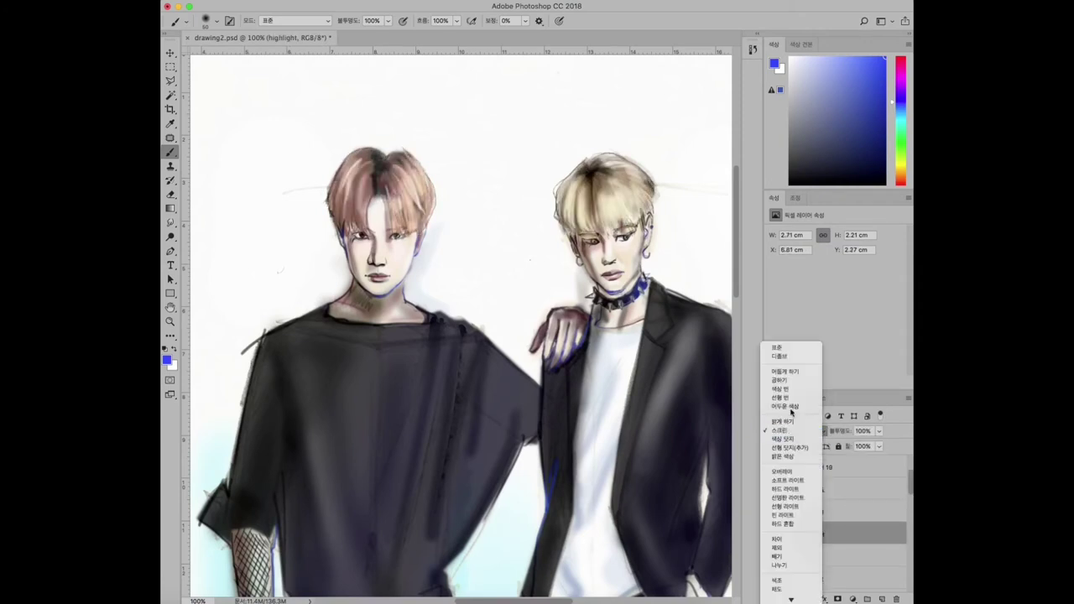
left_click(779, 438)
left_click(834, 514)
Add a top layer 레이어 20 and paint pink accents around the red-haired figure's eyes.
key("z")
left_click(400, 252, "alt")
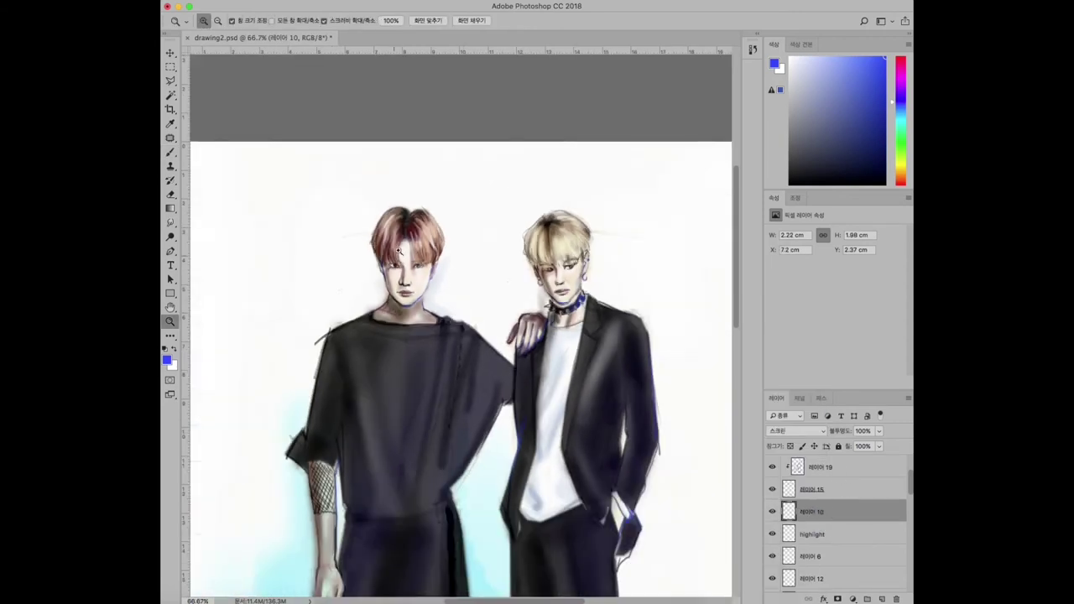
left_click_drag(409, 296, 478, 295)
scroll(838, 520, "down", 3)
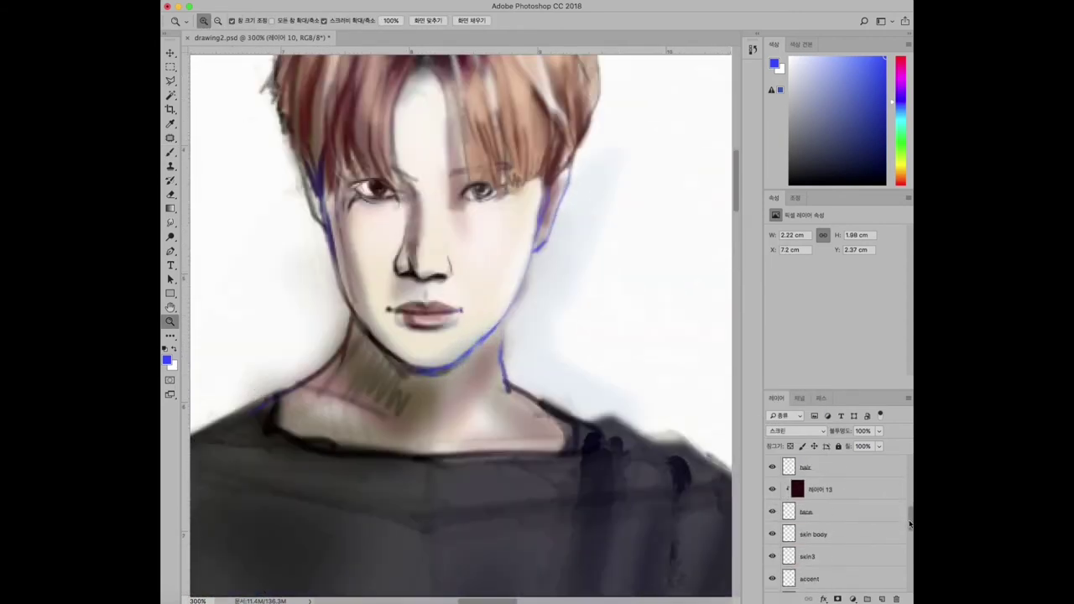
left_click(772, 535)
key("b")
key("ctrl+shift+n")
left_click_drag(382, 189, 401, 198)
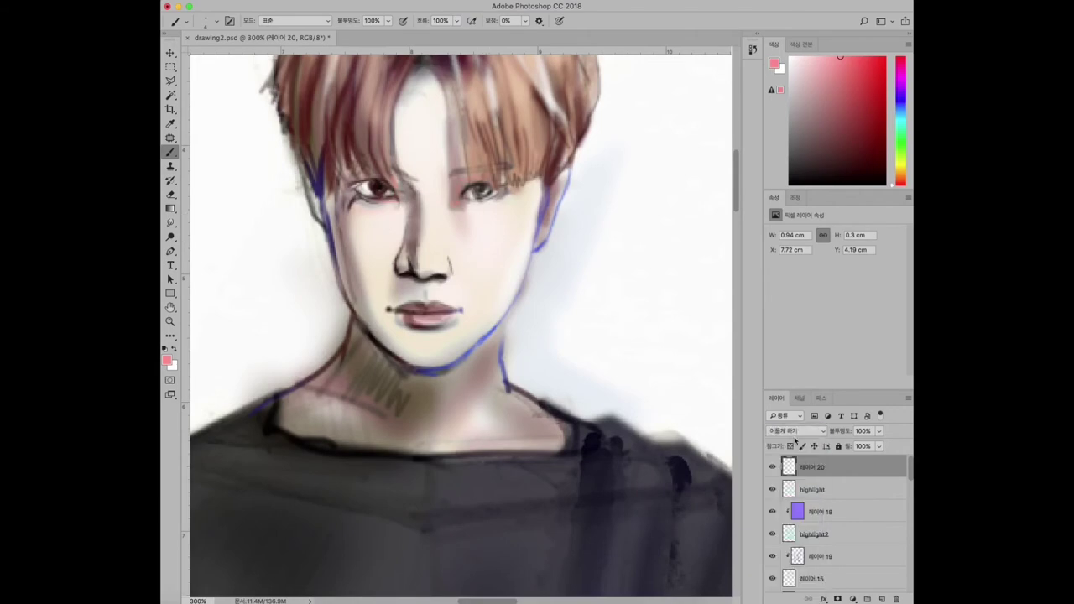
Set 레이어 20's blend mode to 스크린 and brush pink light over the red-haired figure's hair and face.
left_click(795, 430)
left_click(784, 457)
left_click(795, 430)
left_click(797, 445)
scroll(445, 463, "down", 2)
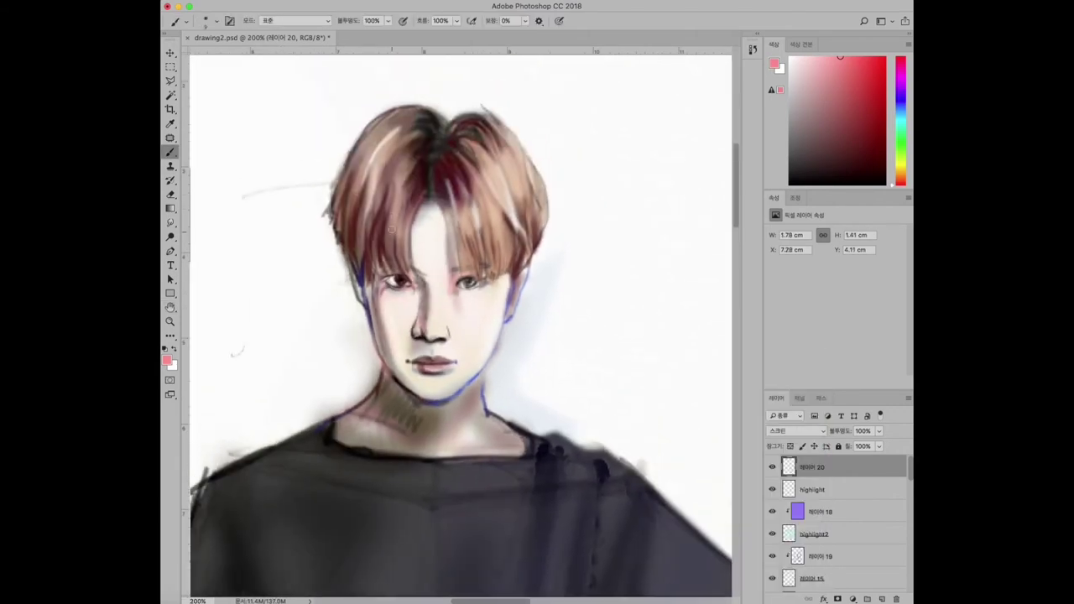
scroll(420, 241, "down", 3)
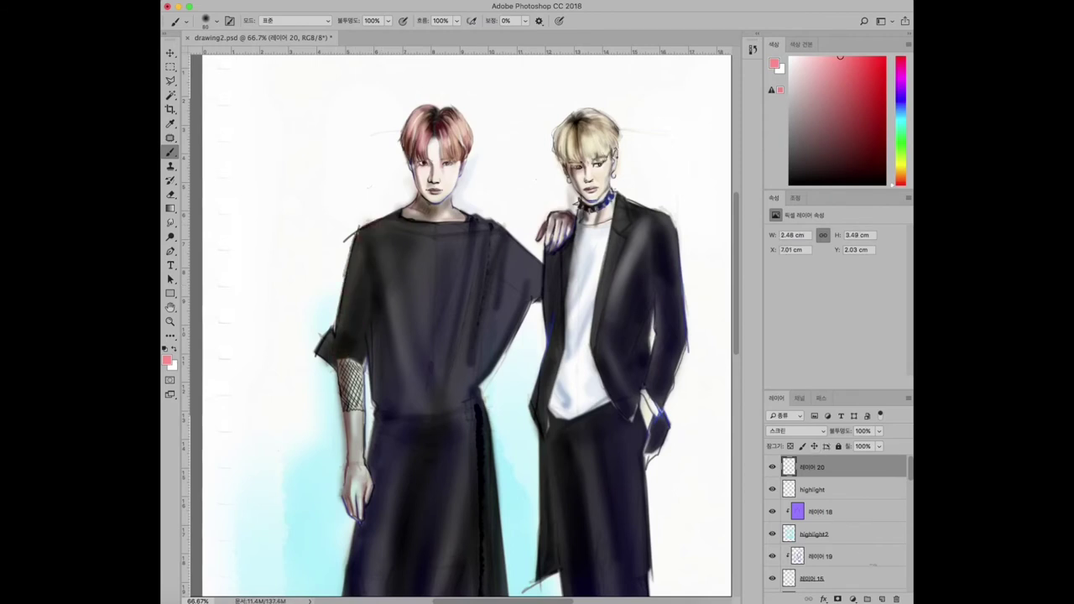
Paint pink light over the red-haired figure's shirt and skirt on layer 레이어 21 with the 스크린 blend mode.
scroll(369, 279, "down", 1)
left_click(795, 431)
left_click(789, 436)
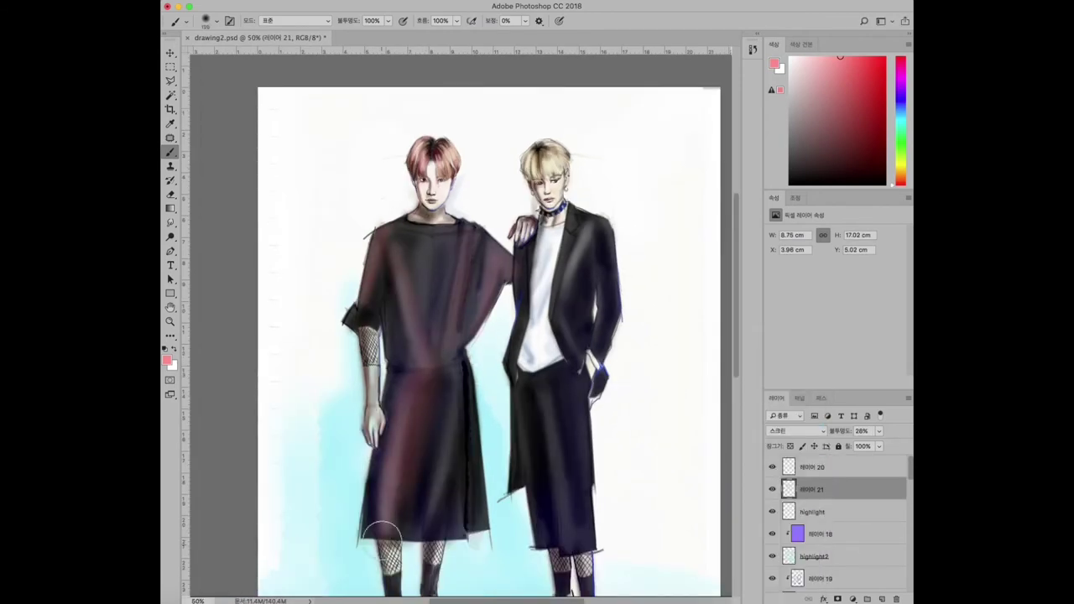
scroll(477, 531, "down", 1)
scroll(478, 531, "up", 1)
key("h")
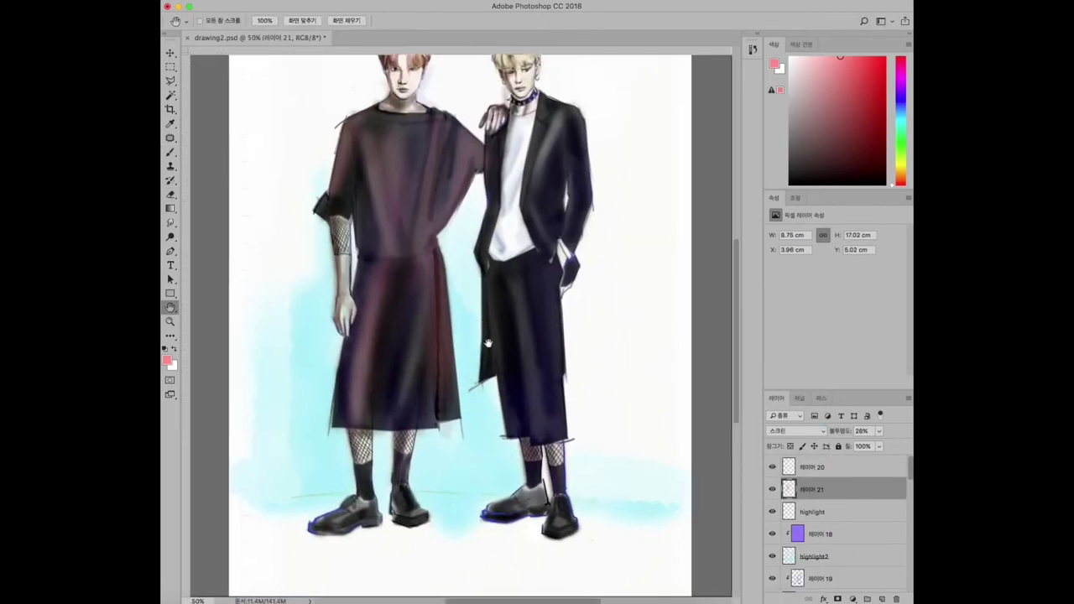
Lower the opacity of layer 레이어 21 to 9%.
left_click_drag(470, 252, 469, 399)
left_click(878, 430)
left_click_drag(870, 446, 868, 447)
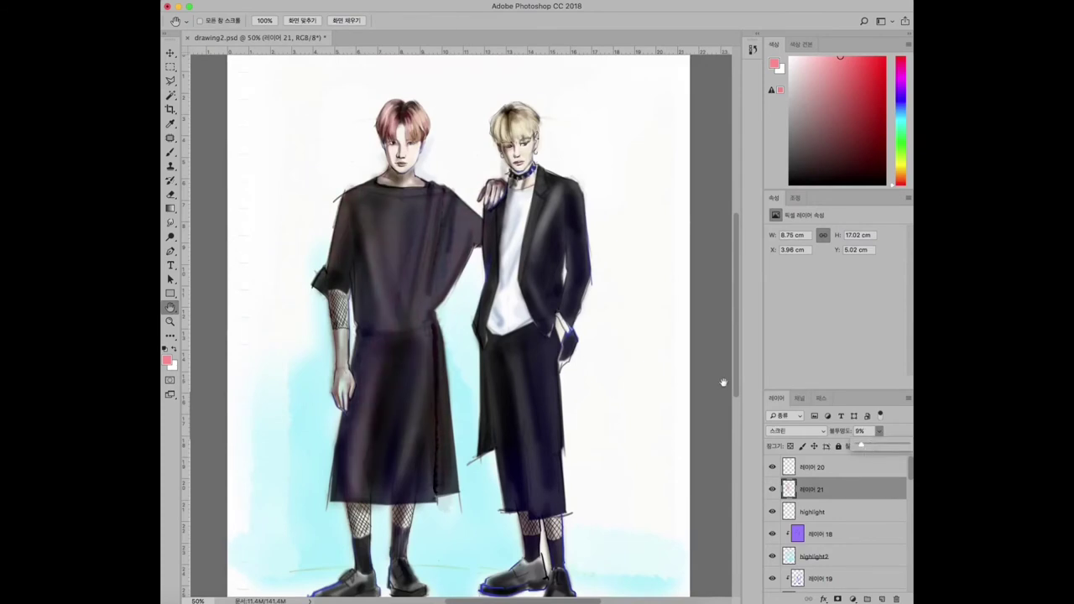
Recolour the red-haired figure's sleeve, skirt and shoe contour lines with pinkish red on clipped layer 레이어 19.
scroll(854, 512, "down", 2)
left_click(818, 533)
key("i")
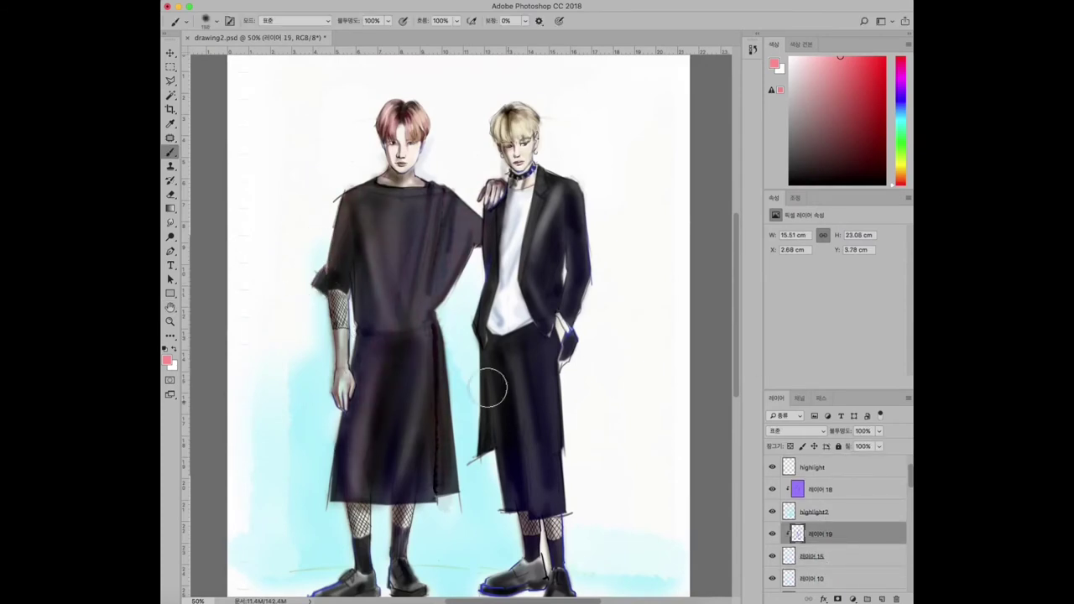
left_click(167, 360)
key("Return")
key("b")
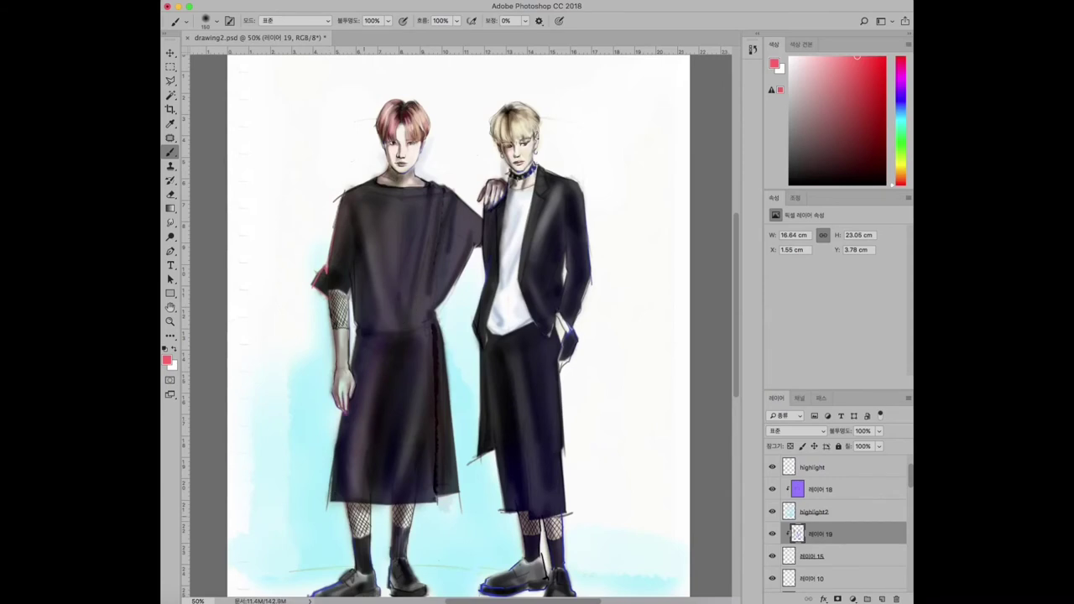
scroll(394, 549, "down", 2)
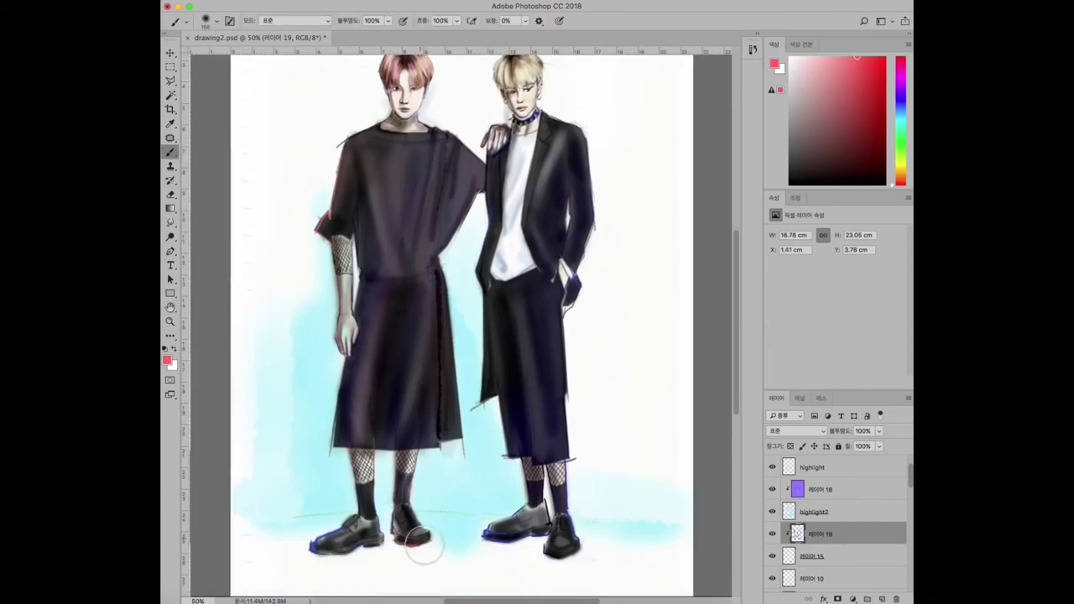
Set the foreground colour to blue 0030ff and tint shoe contour lines on layer 레이어 19.
key("i")
left_click(167, 360)
key("Return")
key("b")
key("i")
left_click(167, 360)
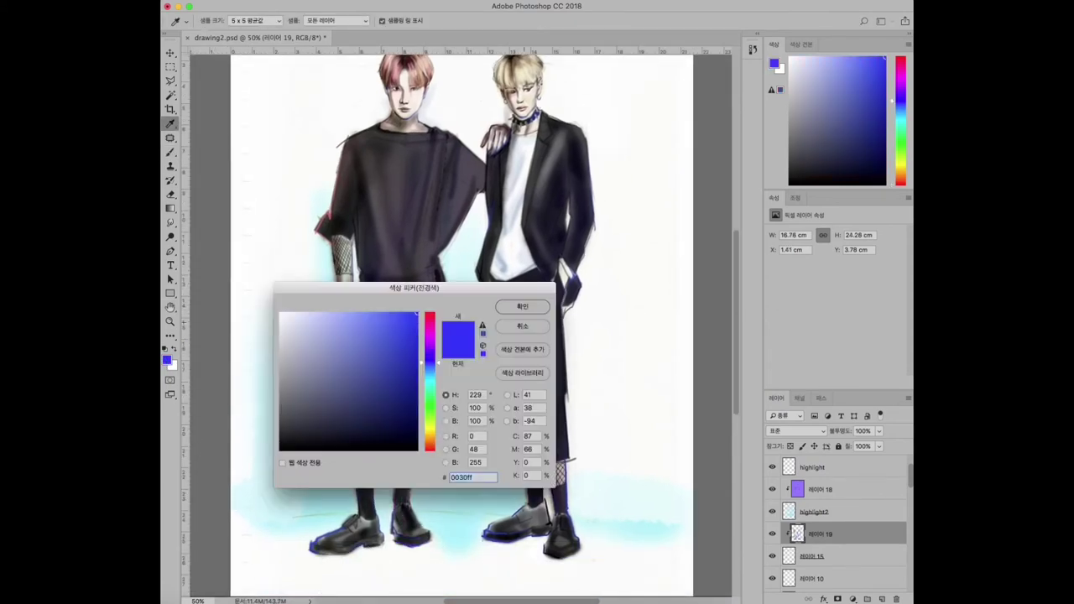
key("Return")
key("b")
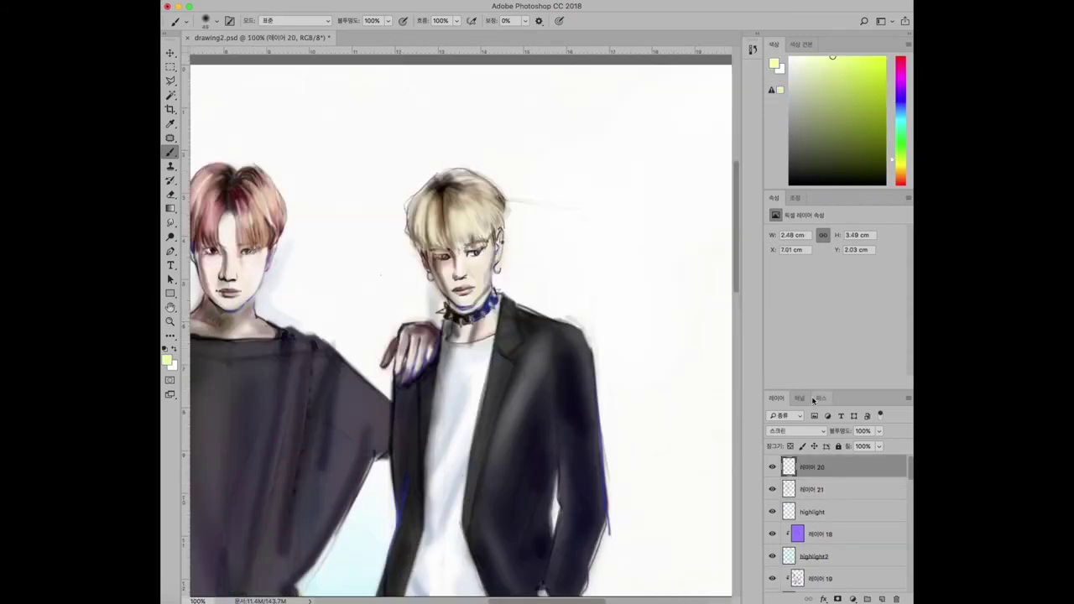
Paint pale yellow highlights on the blond figure's hair, collar and clothing edges on layer 레이어 20.
left_click_drag(459, 220, 497, 186)
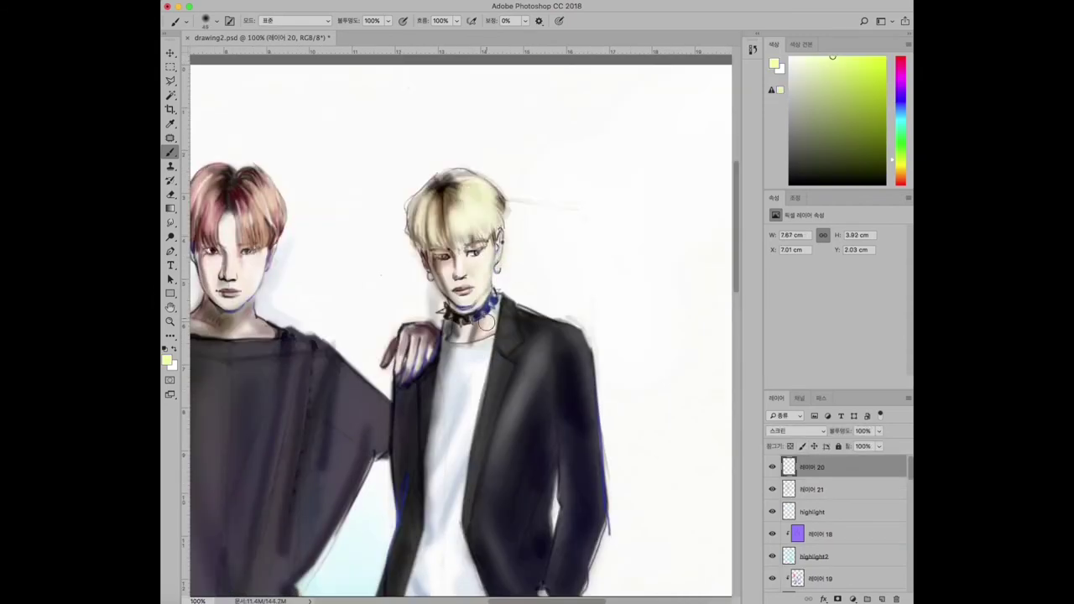
key("ctrl+z")
mouse_move(493, 300)
left_mouse_down()
mouse_move(491, 333)
mouse_move(502, 338)
left_mouse_up()
key("super+minus")
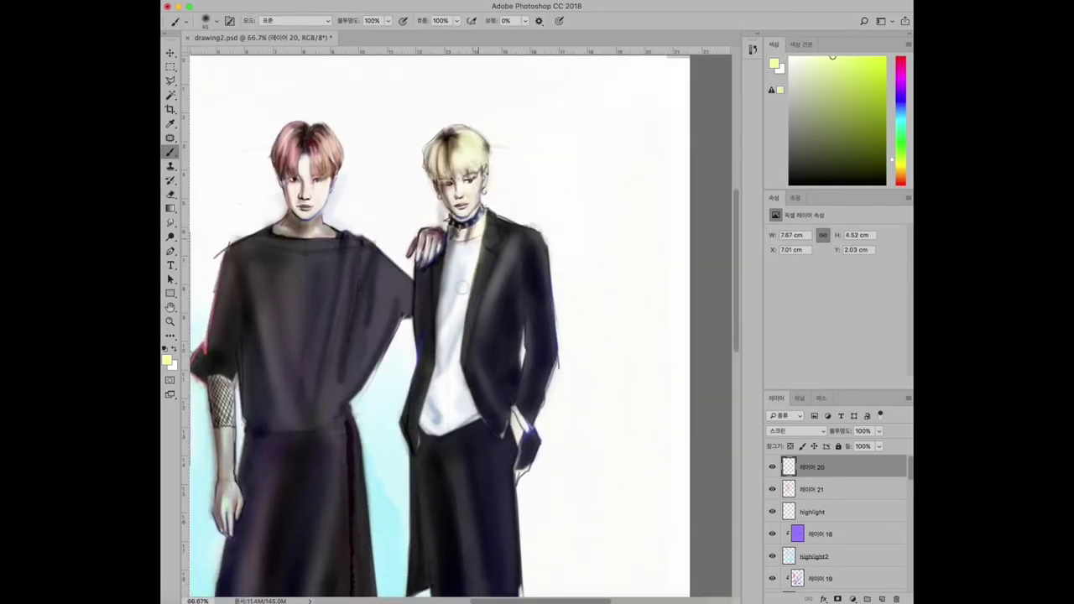
left_click_drag(470, 270, 473, 429)
key("super+minus")
key("super+minus")
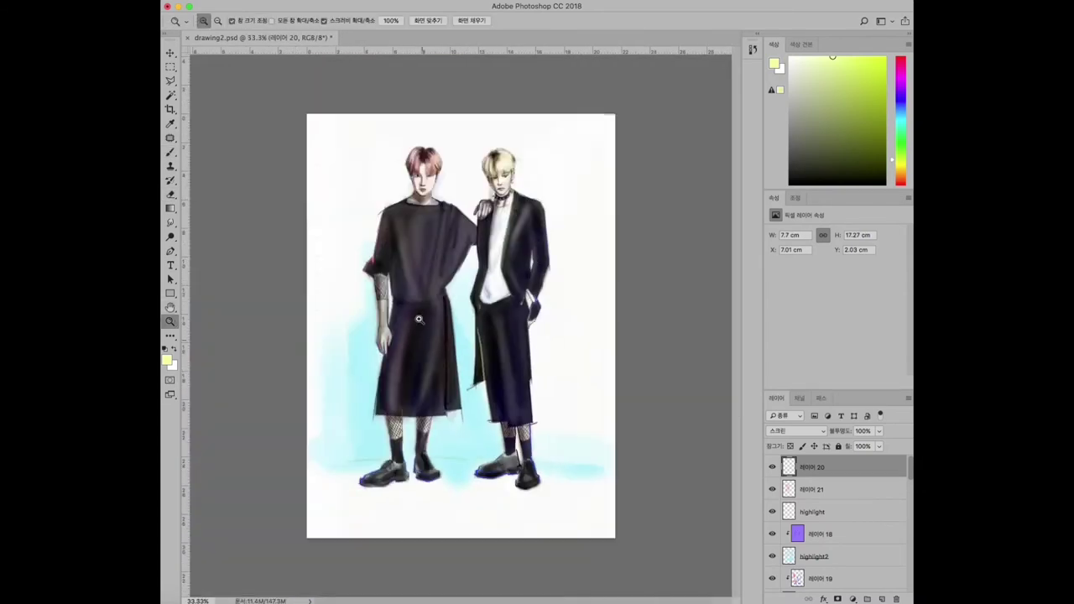
Add layer 레이어 22 and draw pale yellow vertical hatching in the background beside the blond figure.
key("super+plus")
left_click(880, 599)
key("super+minus")
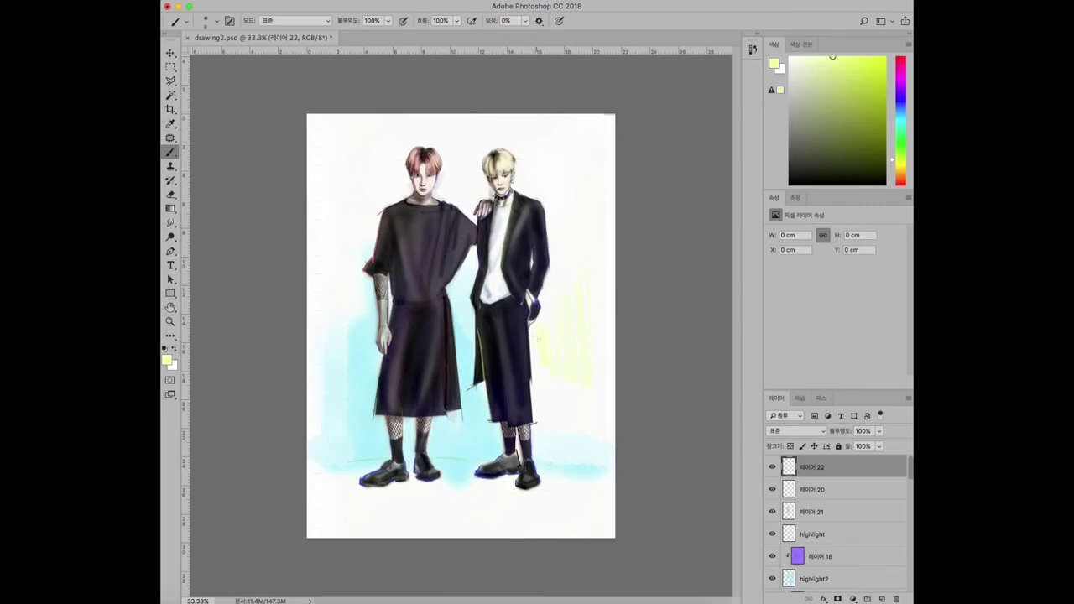
left_click_drag(538, 337, 537, 382)
Add layer 레이어 23 and draw a magenta zigzag beside the red-haired figure plus magenta contours along the shirt and skirt.
left_click(881, 599)
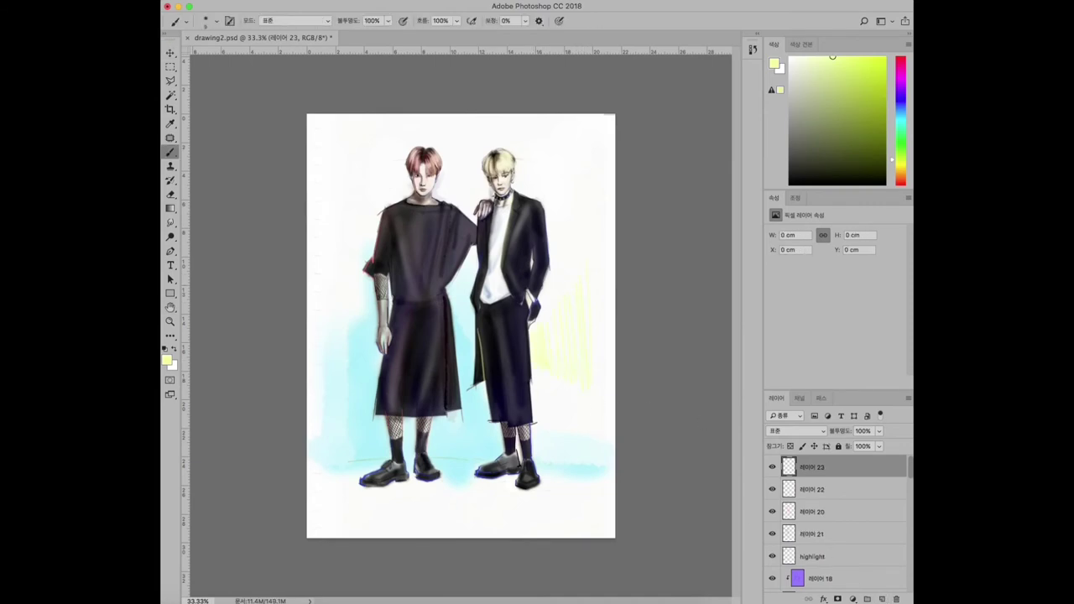
left_click_drag(314, 285, 374, 356)
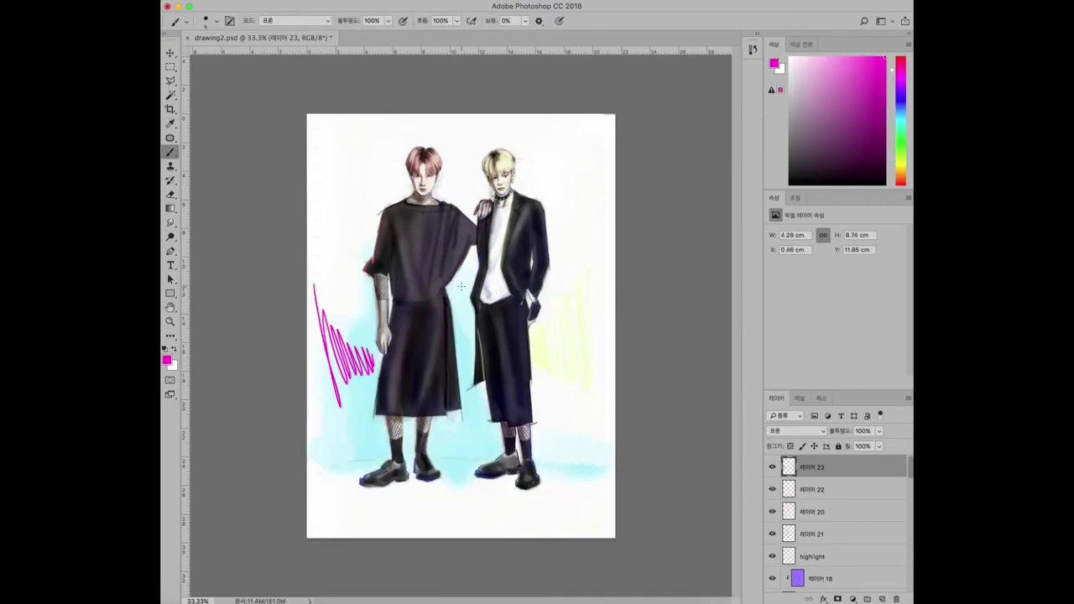
key("super+plus")
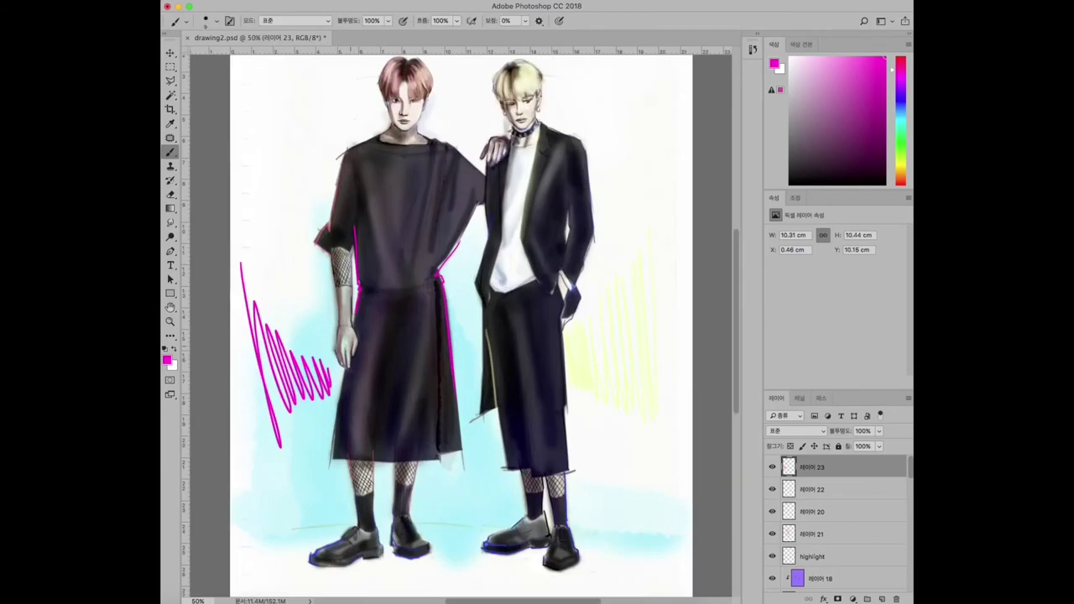
Shade the red-haired figure's face and jawline with dark purple on layer 레이어 24, using 어둡게 하기 at 39% opacity.
key("z")
mouse_move(401, 102)
left_mouse_down()
mouse_move(437, 113)
mouse_move(371, 216)
mouse_move(344, 215)
left_mouse_up()
key("b")
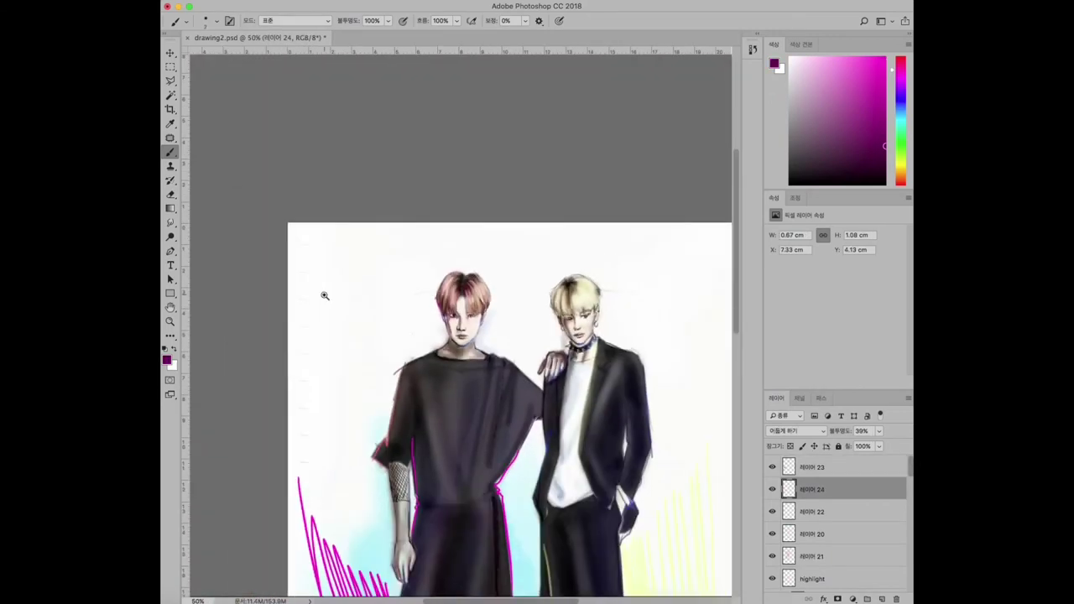
left_click(457, 298)
left_click(457, 298)
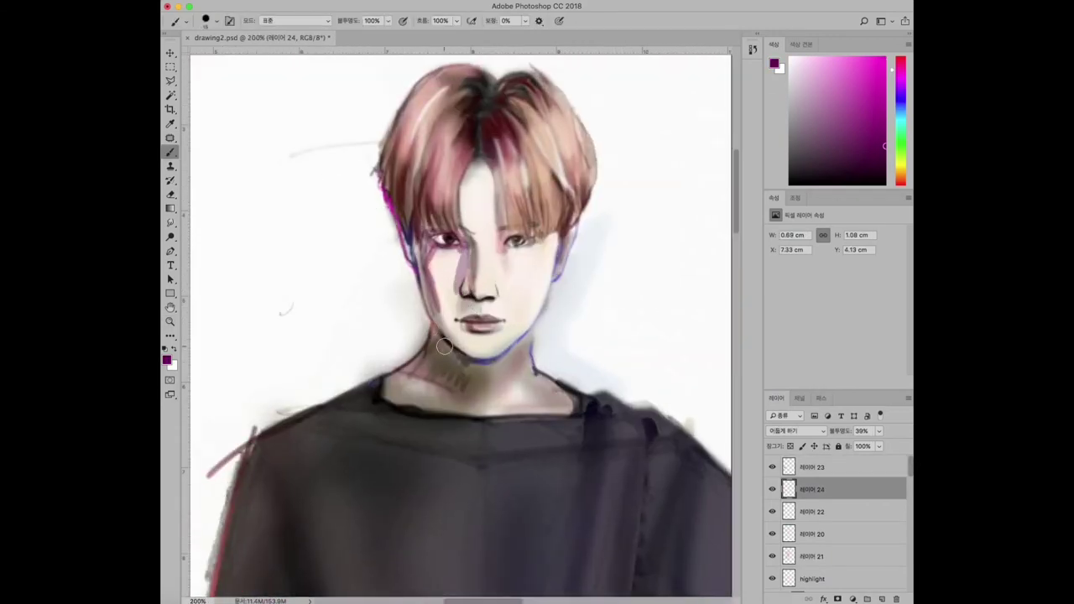
left_click_drag(432, 342, 386, 382)
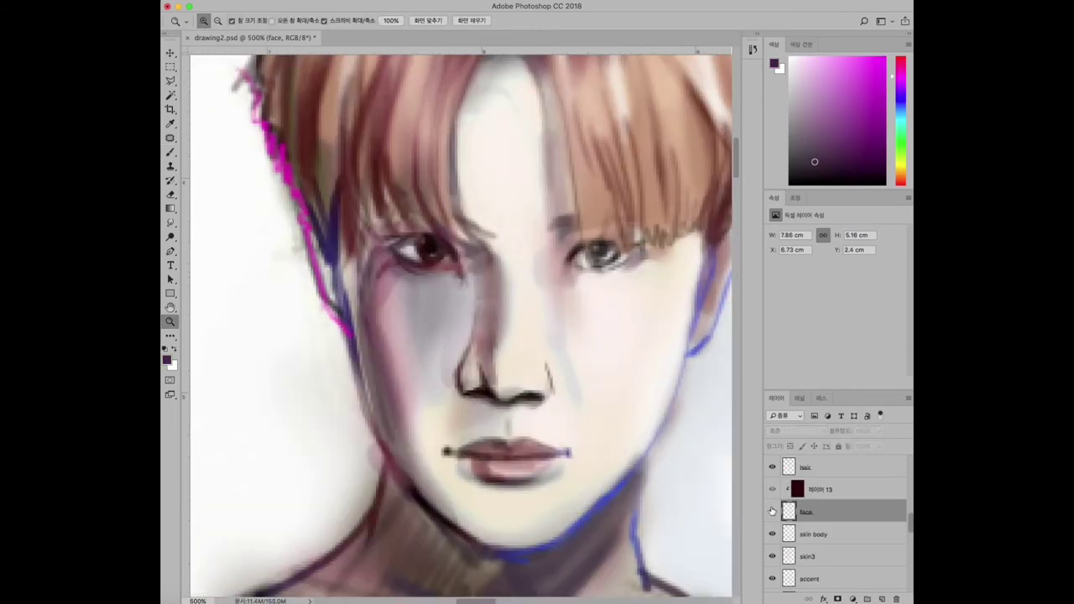
Retouch the red-haired figure's shadowed eye on the face layer, cleaning the iris and adding a white highlight.
scroll(455, 249, "up", 2)
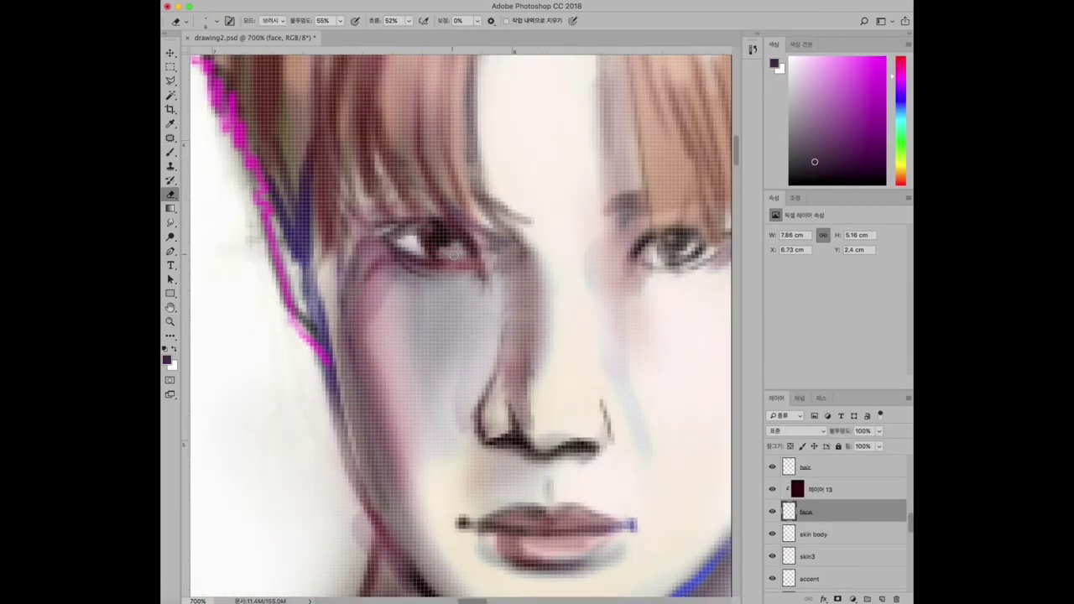
key("b")
left_click(453, 255, "alt")
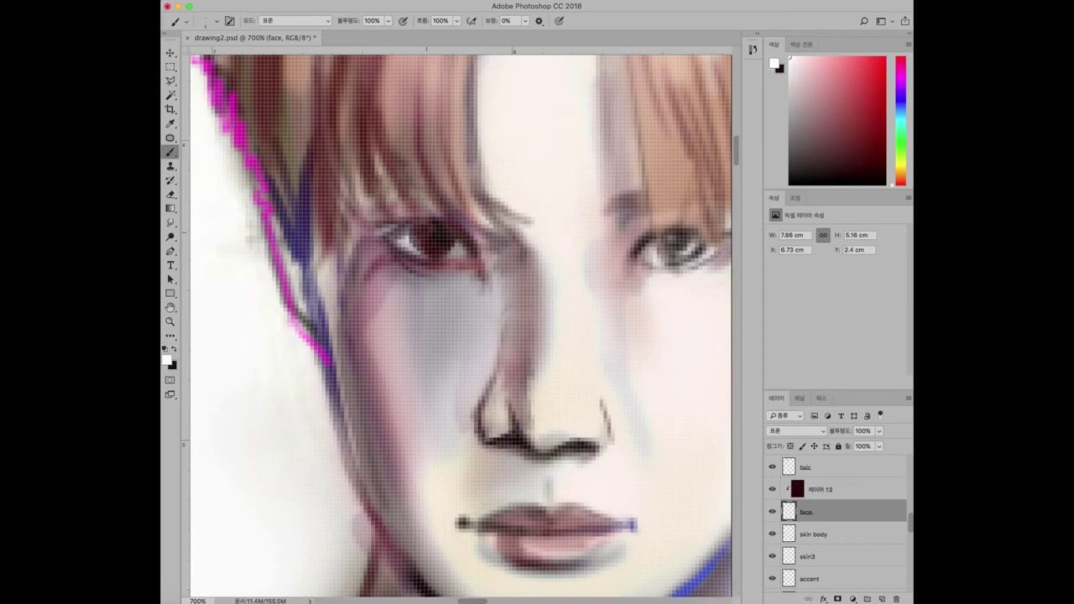
key("z")
mouse_move(479, 309)
left_mouse_down()
mouse_move(394, 309)
mouse_move(495, 309)
left_mouse_up()
key("e")
scroll(839, 503, "up", 3)
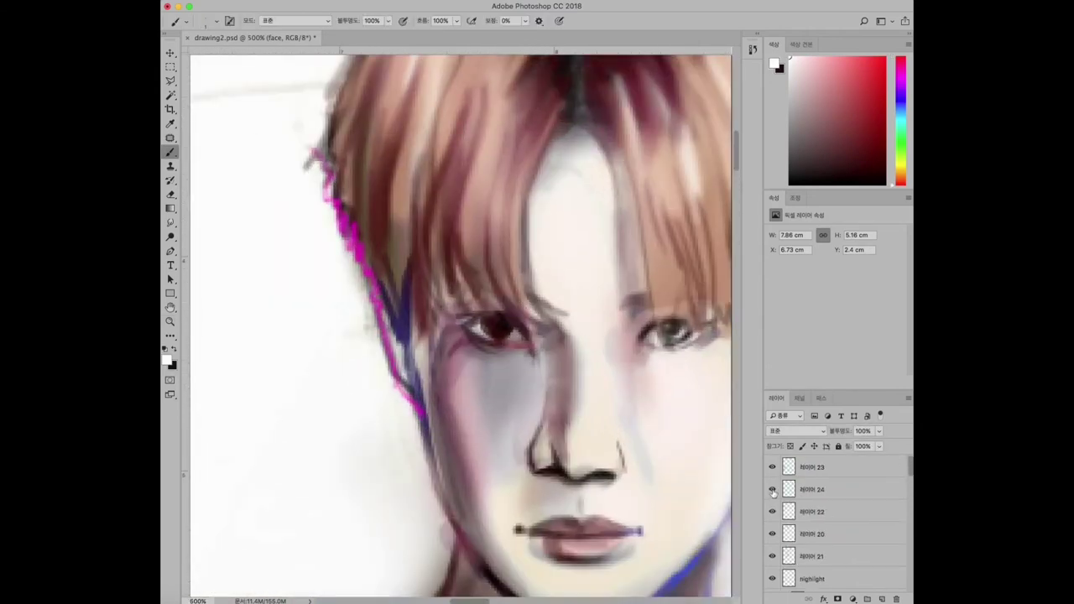
Redraw the red-haired figure's eye, nostril and jaw lines in black on the face layer.
left_click(811, 489)
scroll(906, 504, "down", 10)
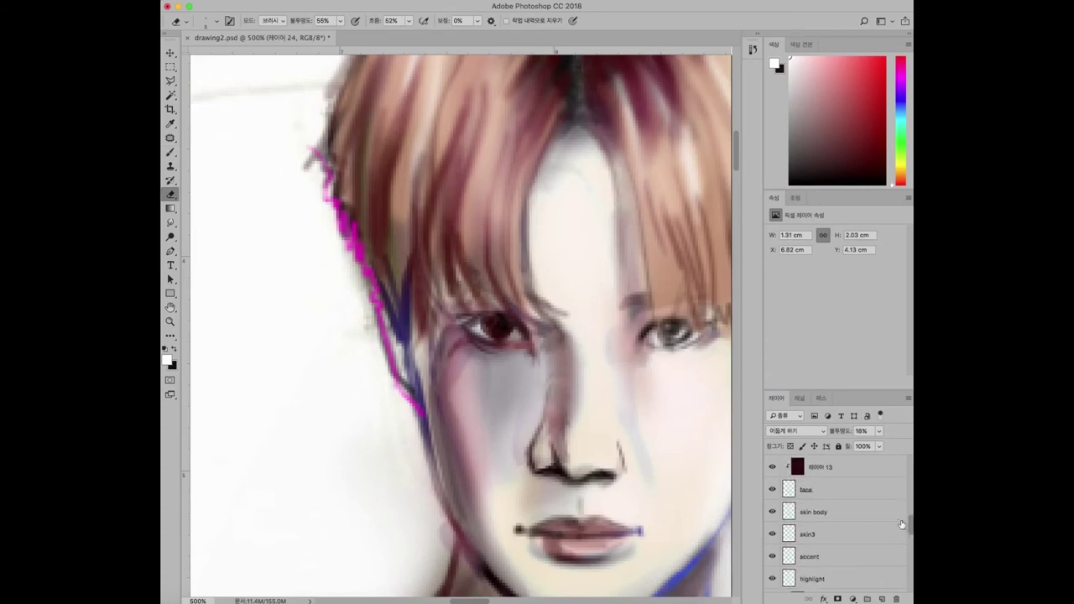
scroll(839, 520, "down", 1)
left_click(807, 534)
key("i")
left_click(166, 359)
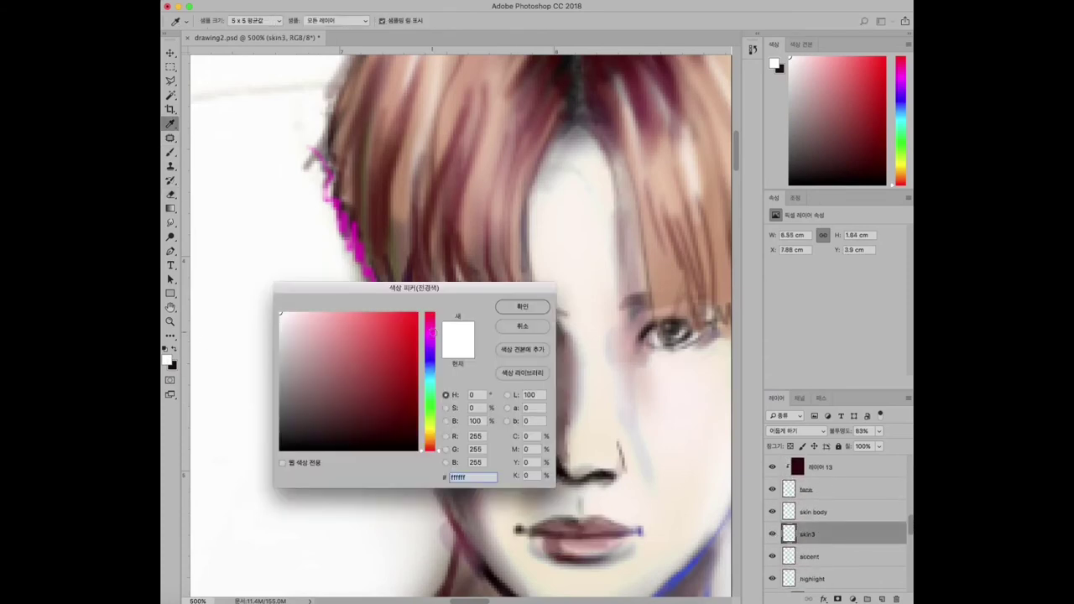
left_click(351, 312)
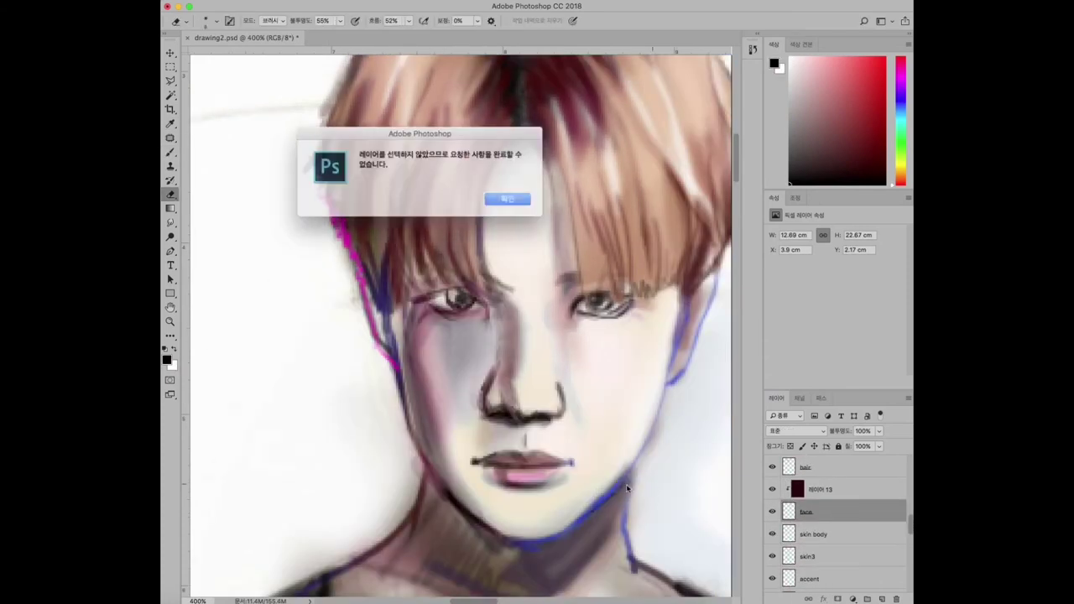
key("Return")
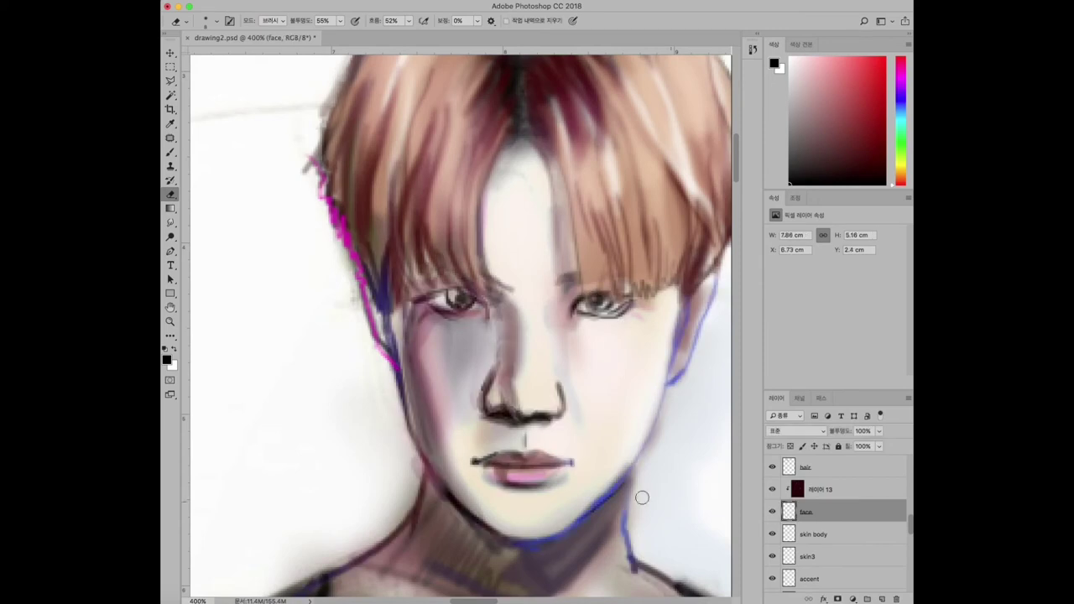
key("b")
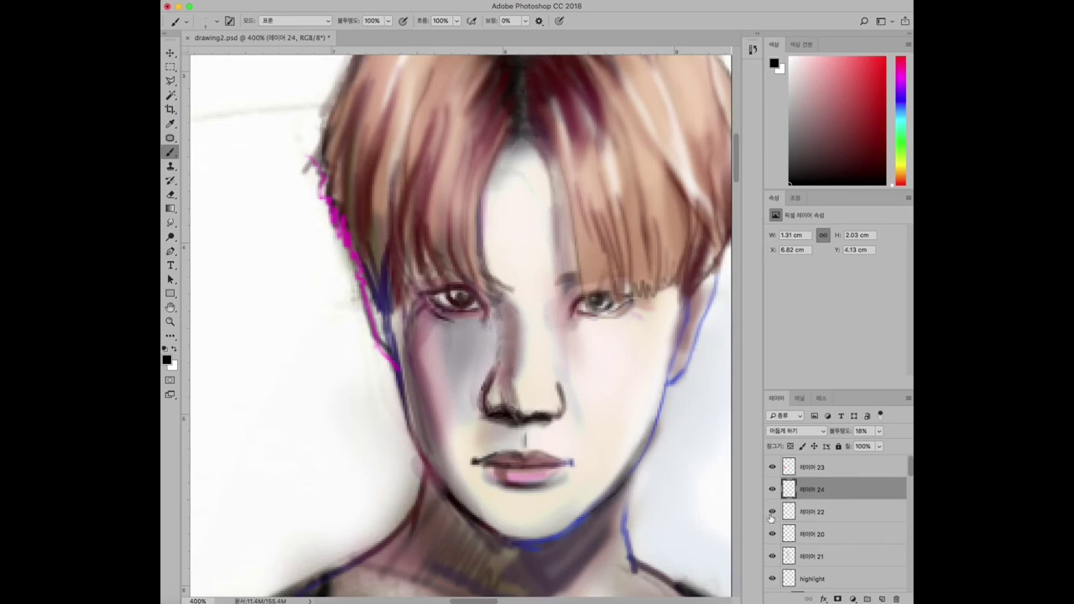
Add dark blue accents to the blond figure's ear and facial lines on layer 레이어 25 at 36% opacity.
left_click(772, 518)
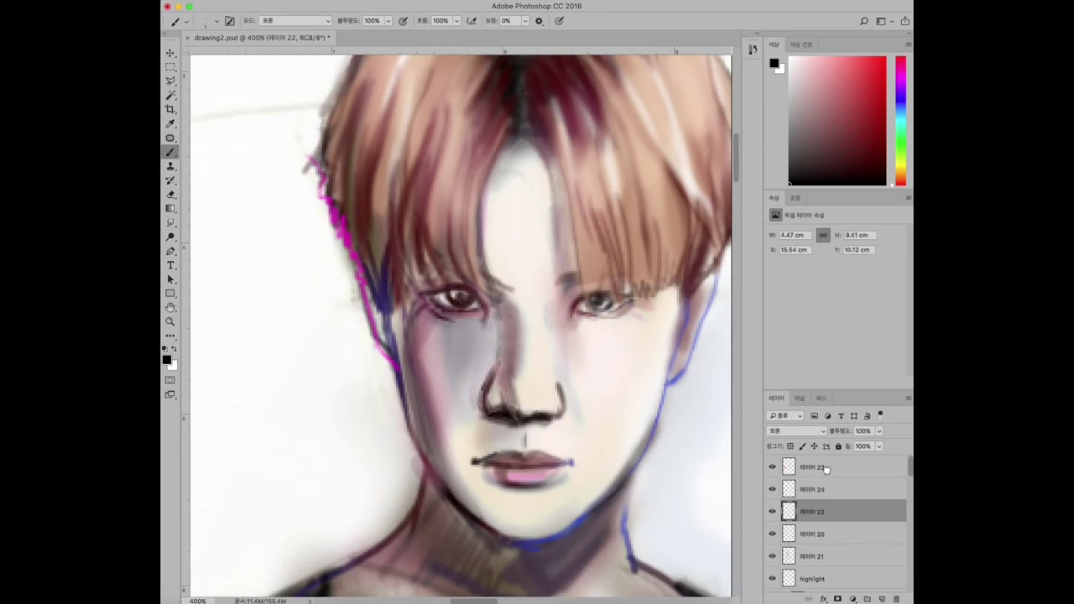
key("alt+bracketleft")
key("alt+bracketleft")
key("alt+bracketleft")
key("alt+bracketleft")
key("alt+bracketleft")
key("alt+bracketleft")
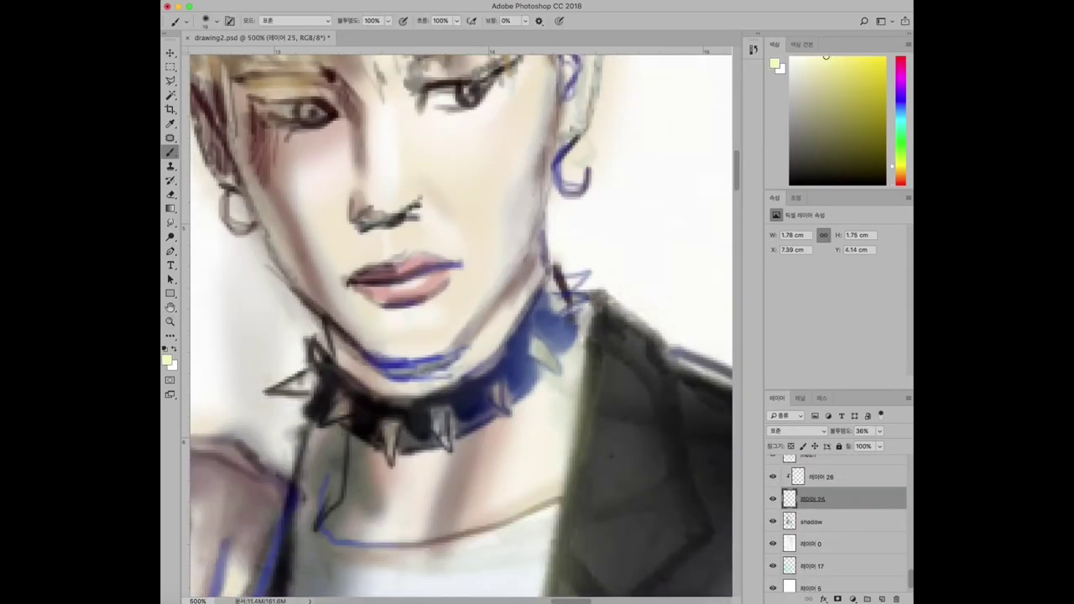
left_click(167, 359)
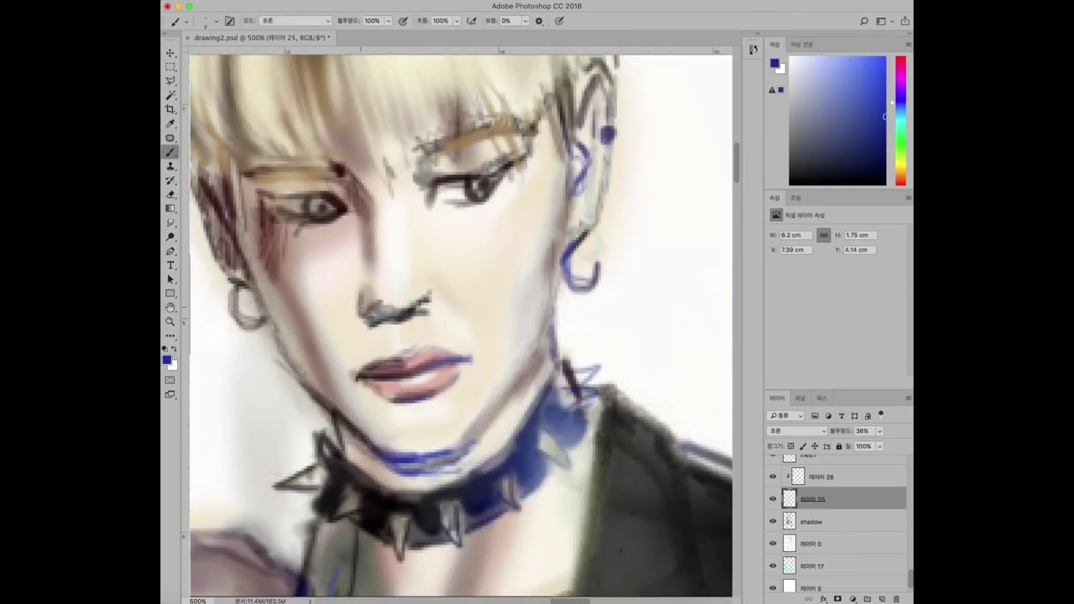
Erase the stray sketch lines around the blond figure's nose on layer 레이어 0 and redraw the nostril edge.
key("alt+bracketleft")
key("e")
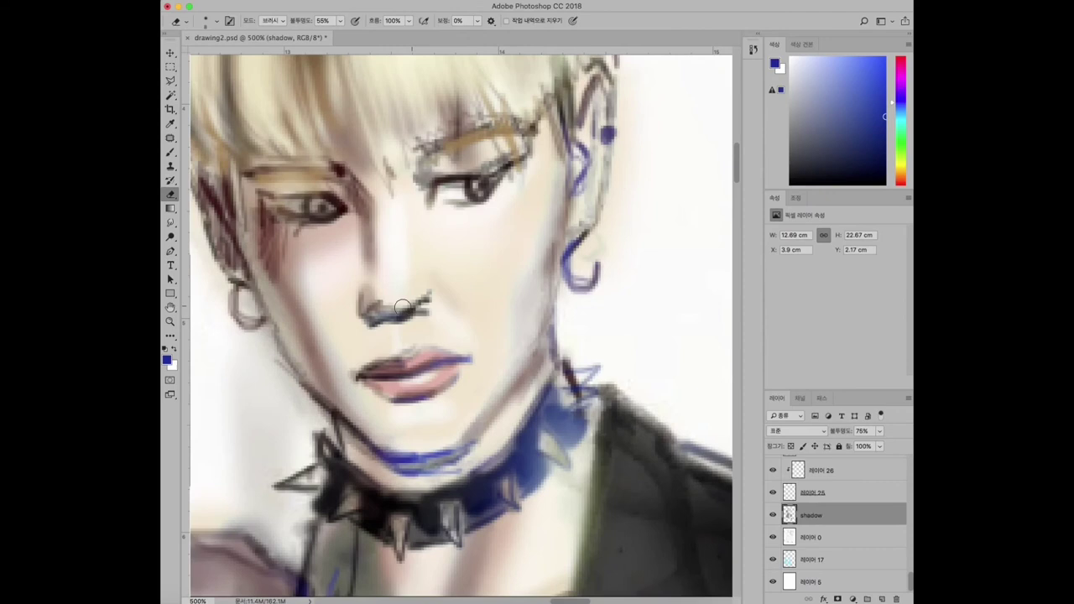
left_click(820, 540)
key("alt+bracketright")
key("alt+bracketright")
key("alt+bracketright")
key("alt+bracketright")
key("alt+bracketright")
key("alt+bracketright")
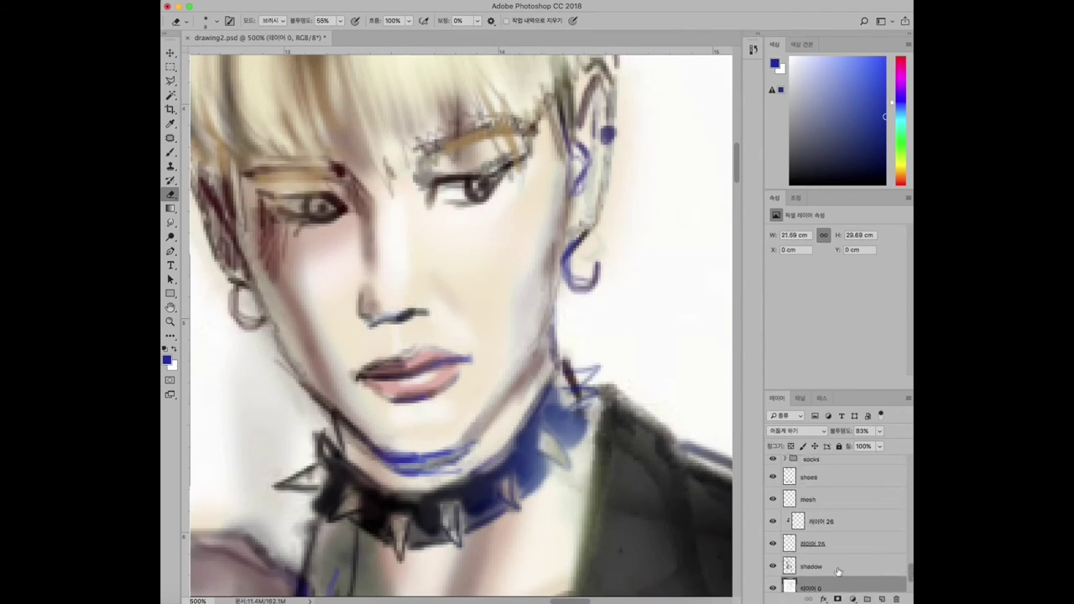
key("b")
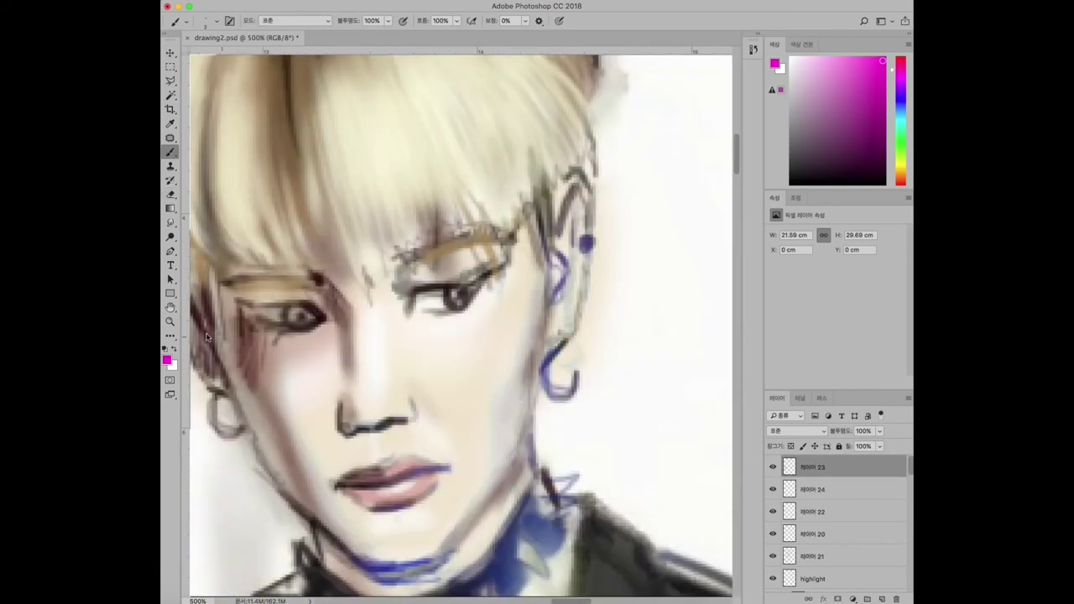
Add purple shading around the blond figure's eyes on layer 레이어 24.
scroll(468, 277, "down", 5)
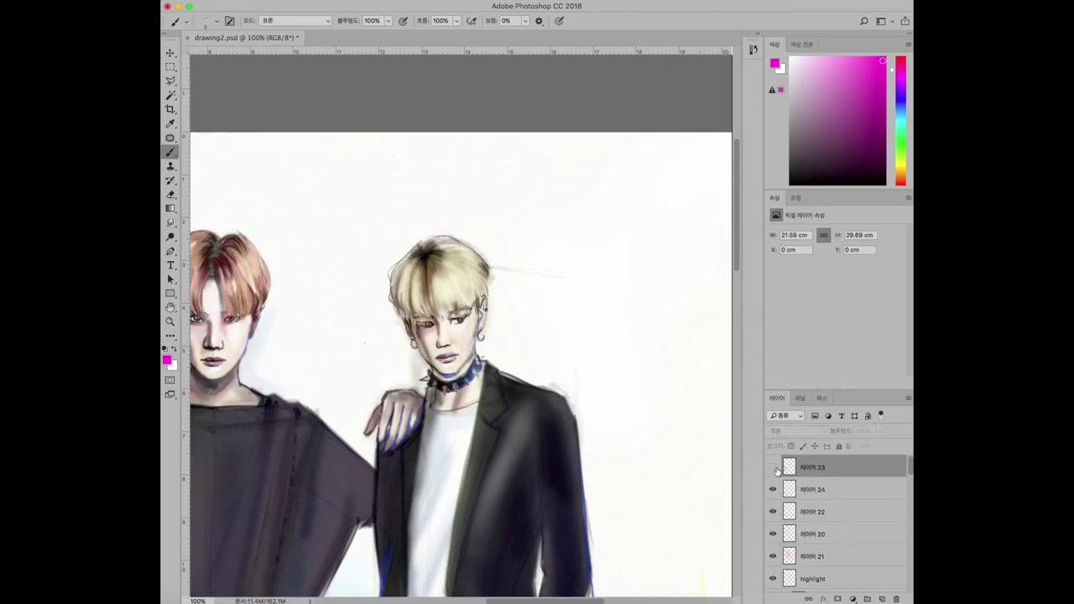
left_click(849, 492)
key("super+minus")
key("super+minus")
key("super+minus")
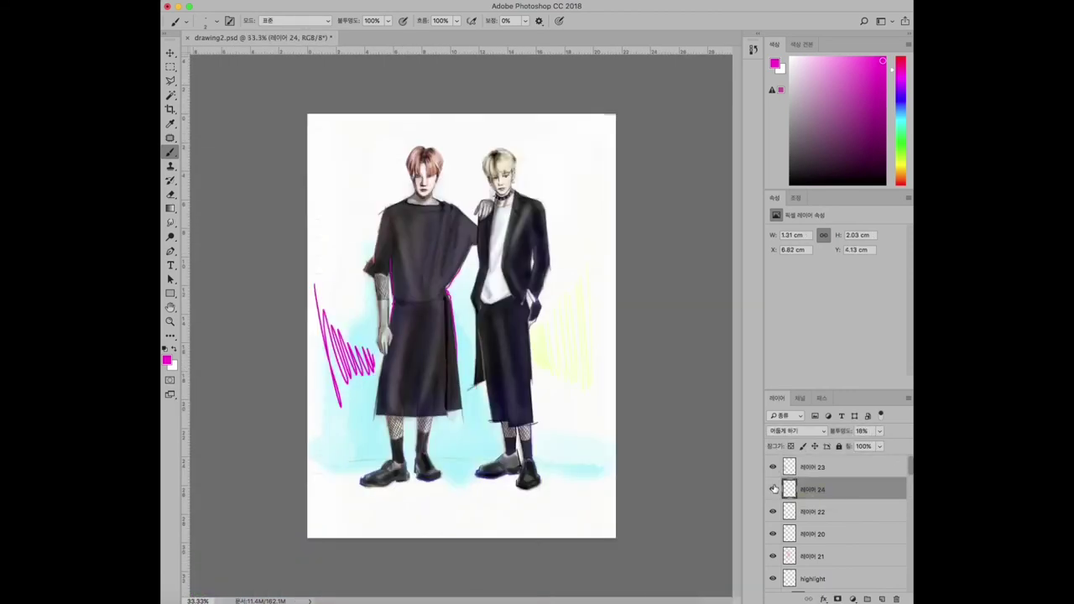
key("z")
left_click(505, 178)
left_click(173, 151)
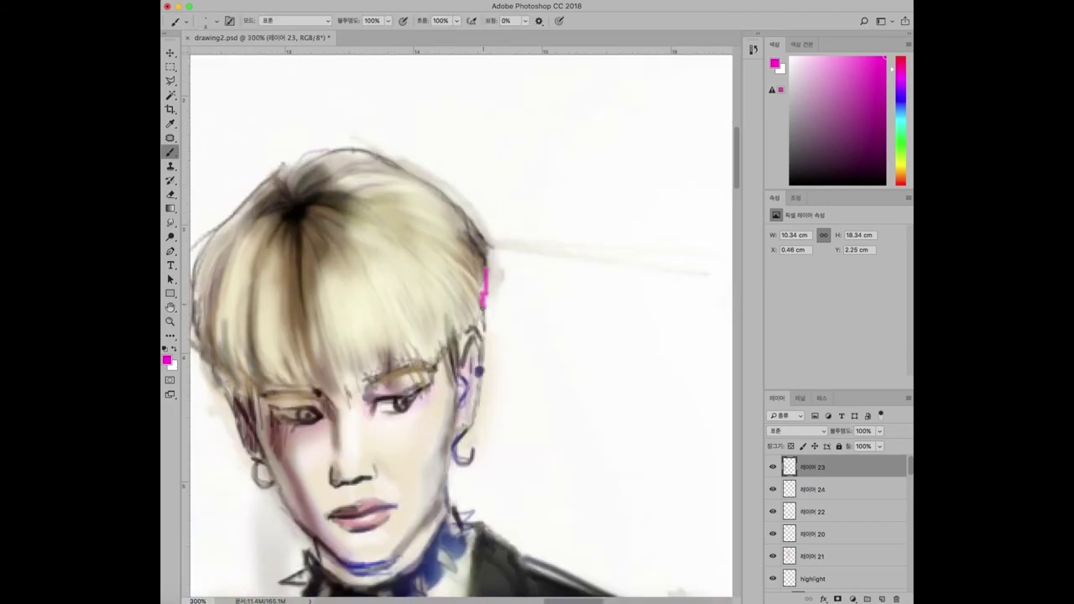
Choose a brighter magenta and draw a thin contour on layer 레이어 23 where the blond figure's jacket meets the white shirt.
key("d")
key("z")
left_click_drag(500, 408, 276, 234)
key("b")
left_click(166, 359)
left_click(415, 317)
left_click(515, 304)
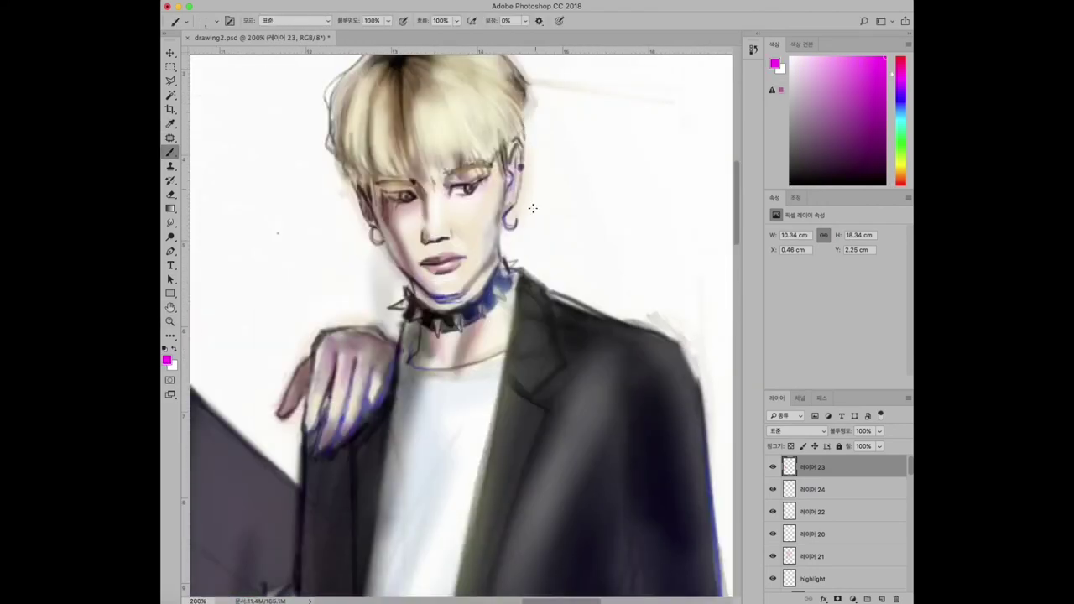
key("ctrl+minus")
key("ctrl+minus")
key("ctrl+minus")
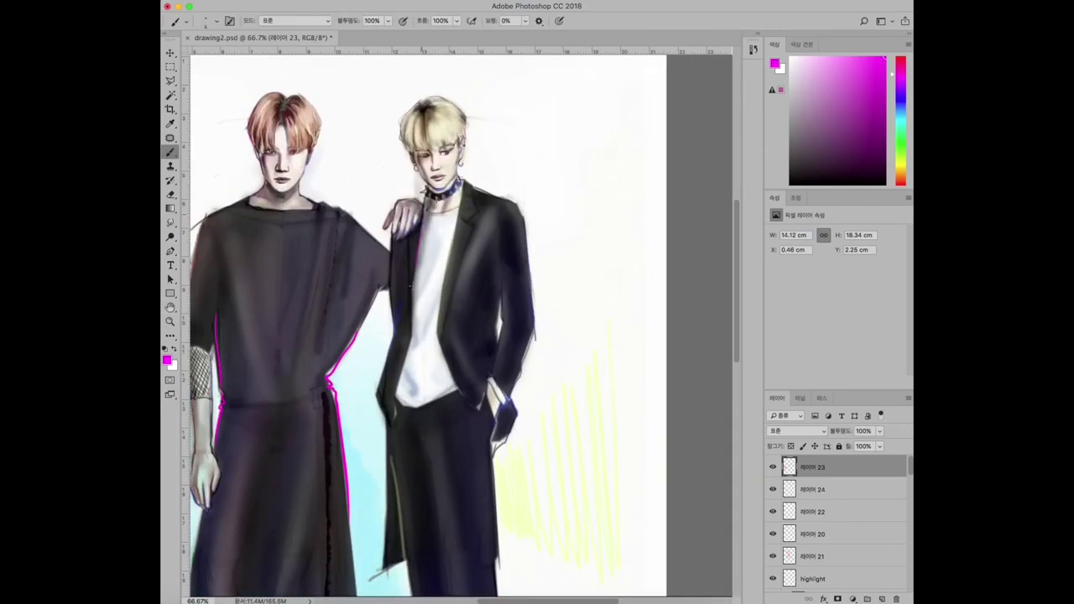
left_click(210, 372, "ctrl")
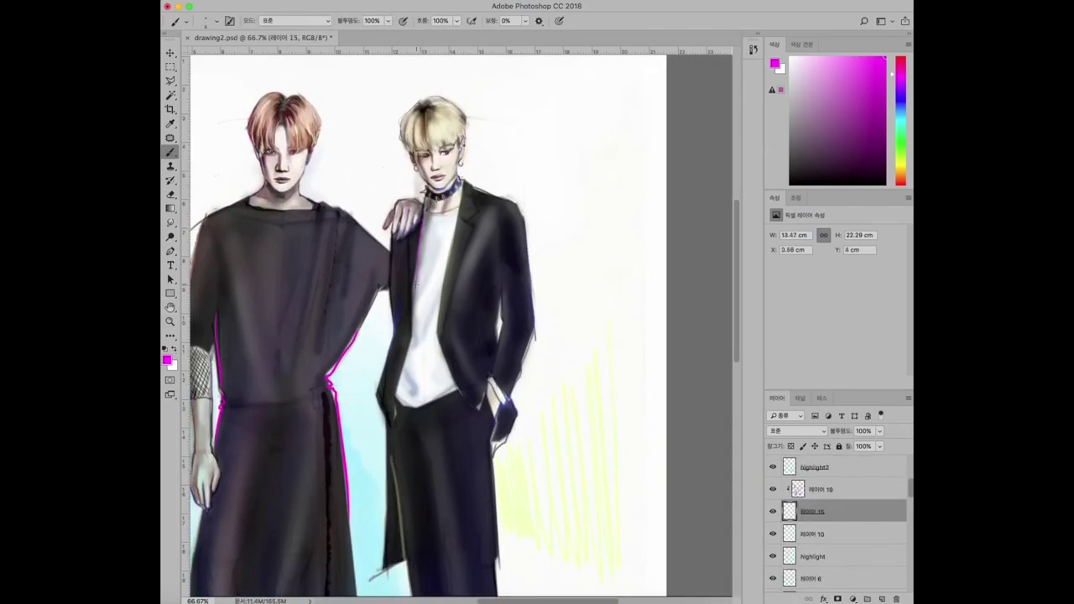
Examine the whole composition and go through the layer stack.
key("z")
left_click(419, 342, "alt")
left_click(443, 186)
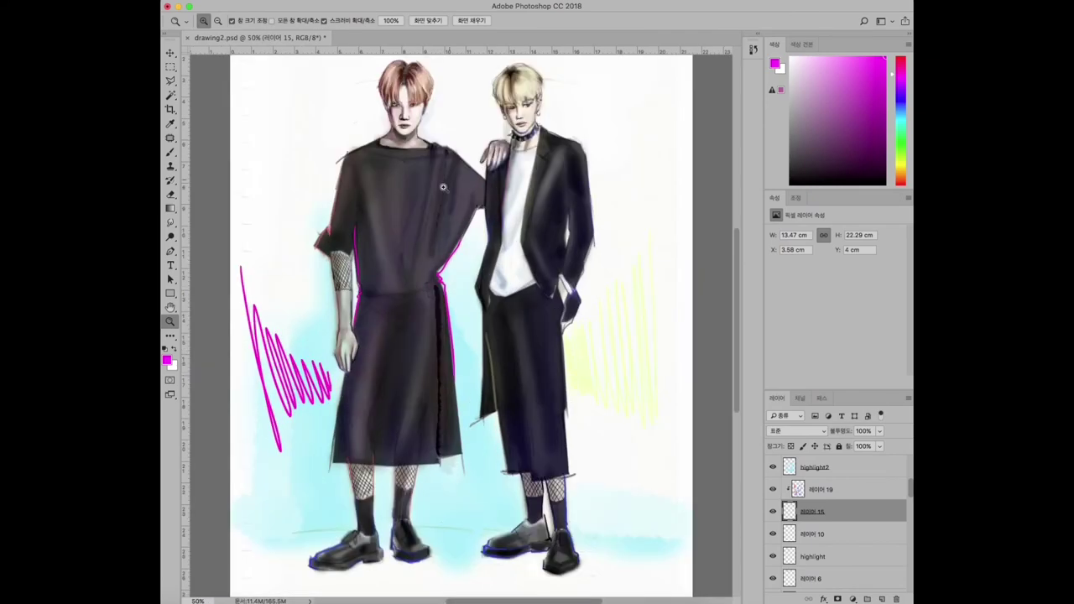
left_click_drag(527, 142, 503, 252)
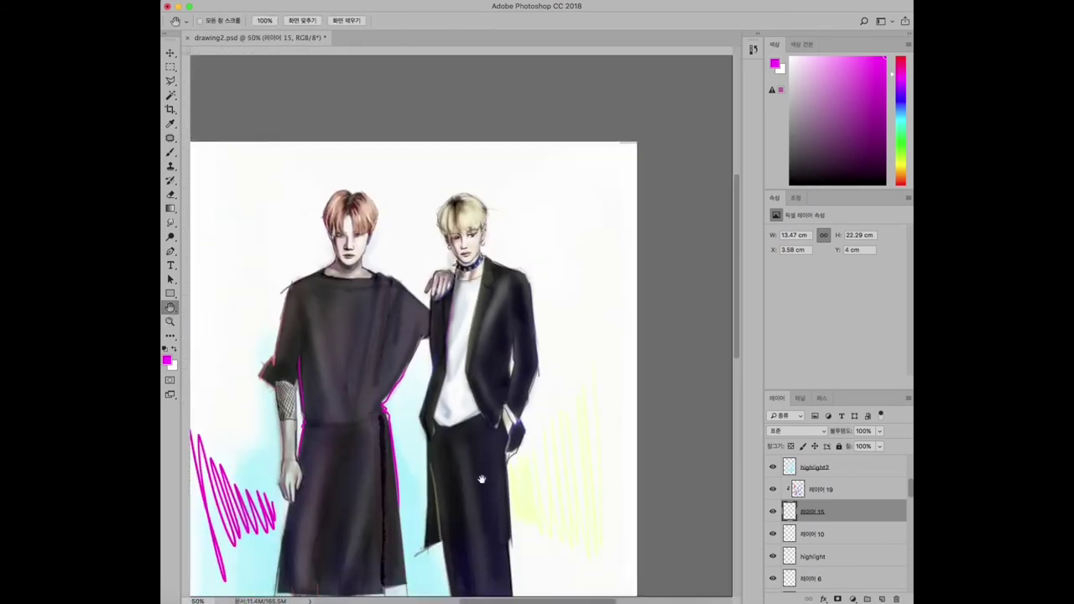
key("h")
key("ctrl+minus")
scroll(910, 481, "up", 2)
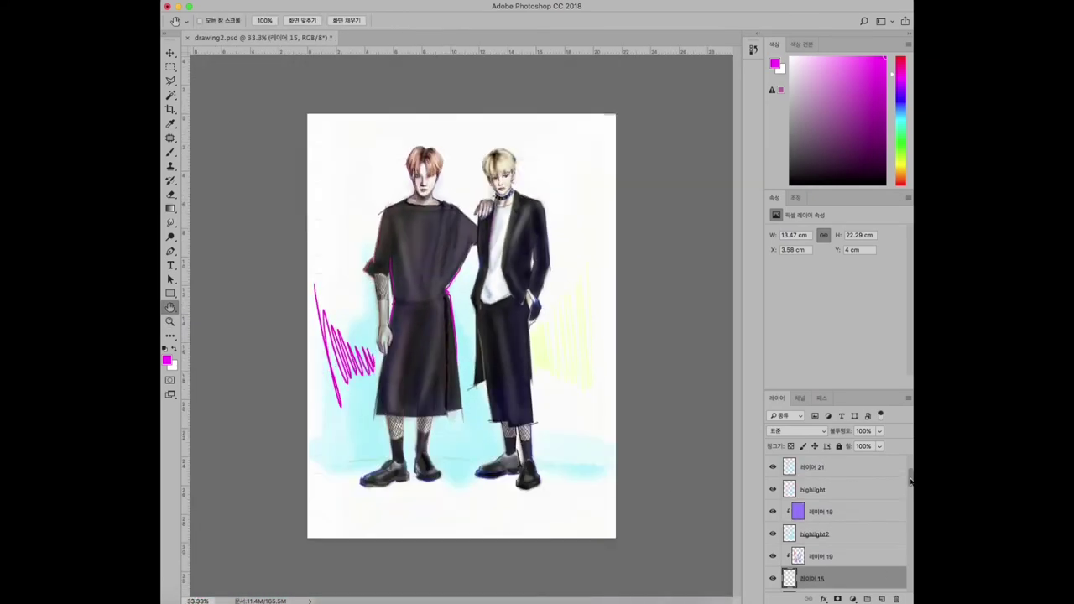
scroll(910, 481, "up", 2)
left_click(812, 511)
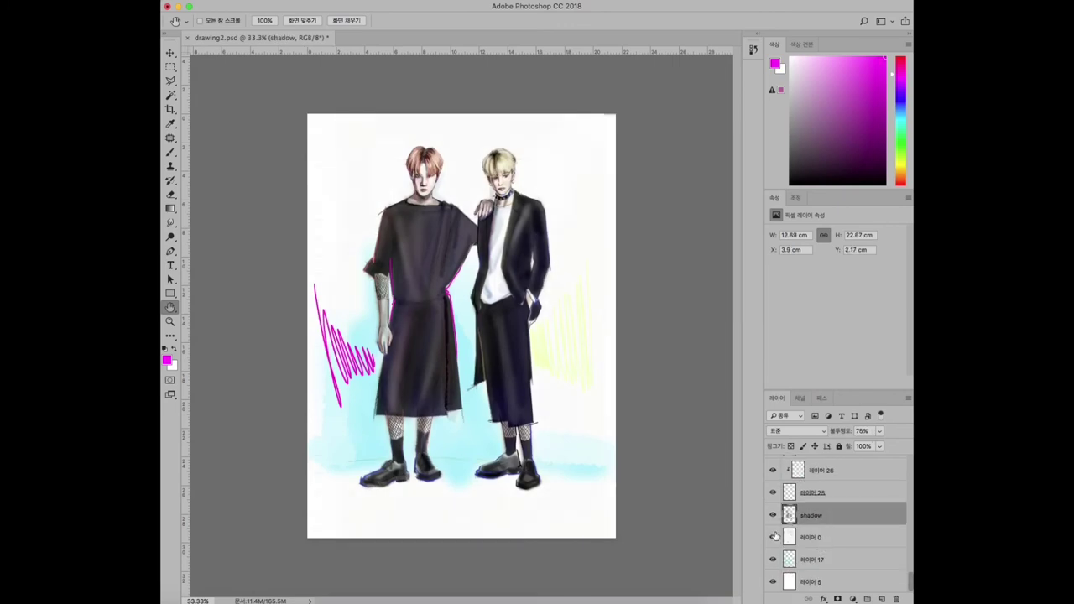
Sign and date the illustration in black beside the blond figure's shoes on layer 레이어 23.
key("d")
key("b")
scroll(562, 453, "up", 3)
left_click_drag(503, 480, 514, 450)
key("ctrl+z")
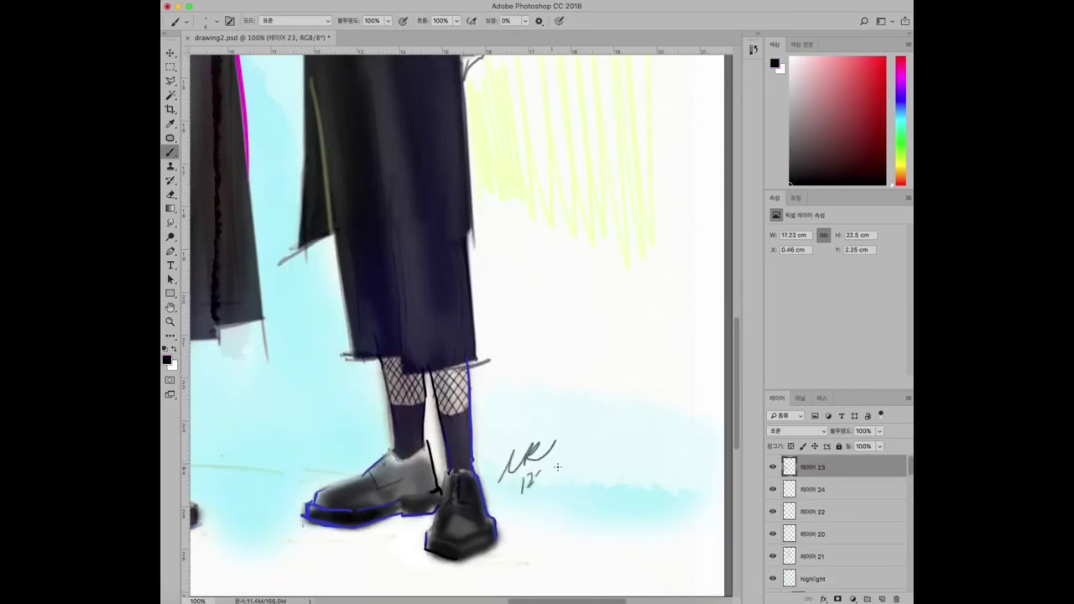
Add layer 레이어 28 and paint soft pale blue patches behind both figures with a 400 px brush.
key("ctrl+minus")
key("ctrl+minus")
key("ctrl+minus")
key("ctrl+minus")
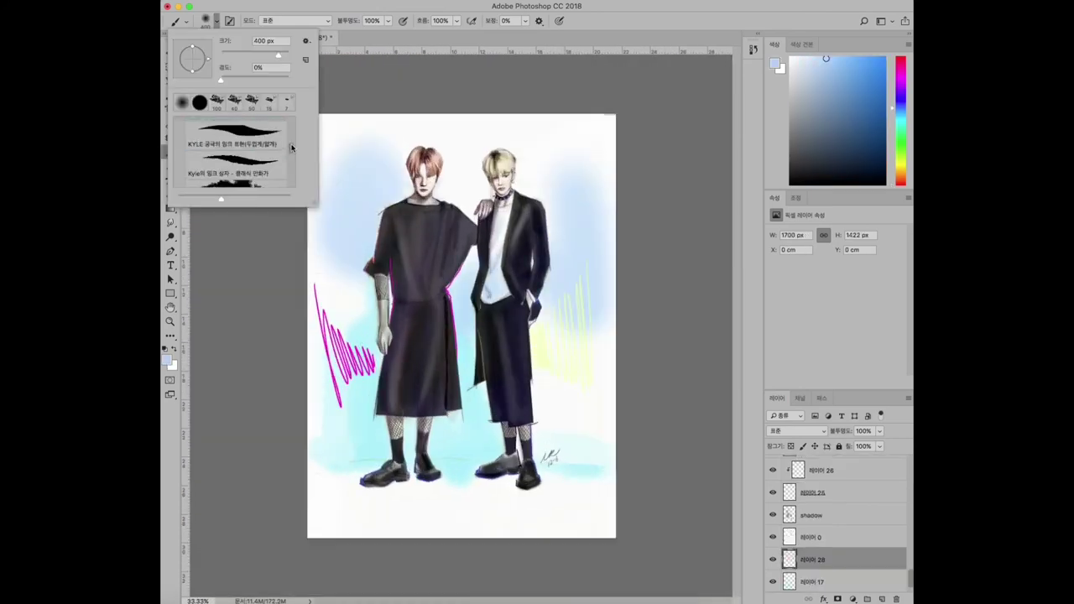
left_click(348, 167)
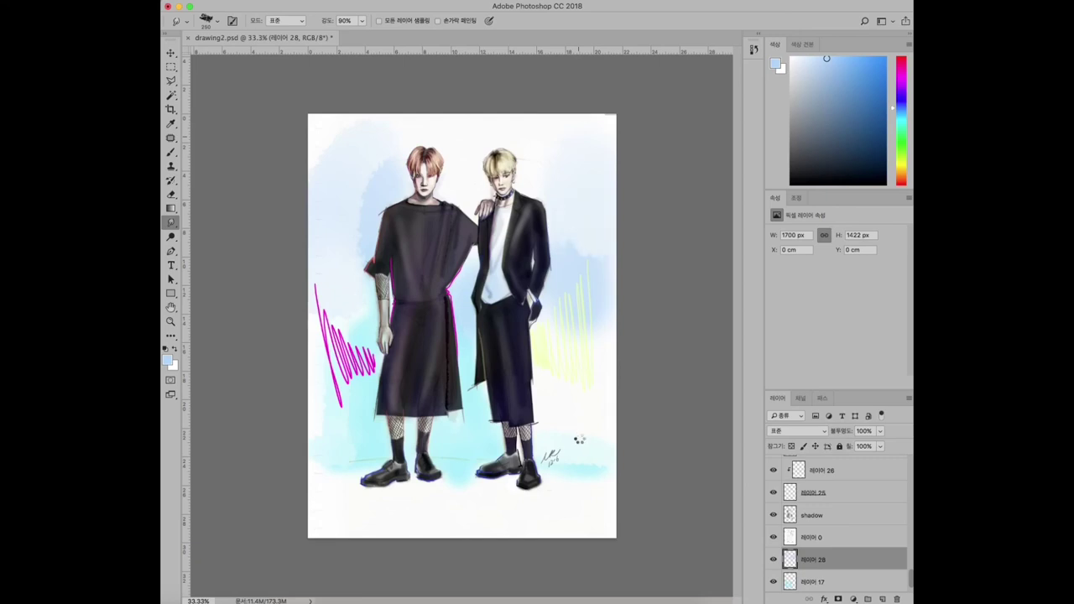
Smudge the pale blue background patches into irregular watercolour edges at 90% strength.
left_click_drag(570, 247, 588, 314)
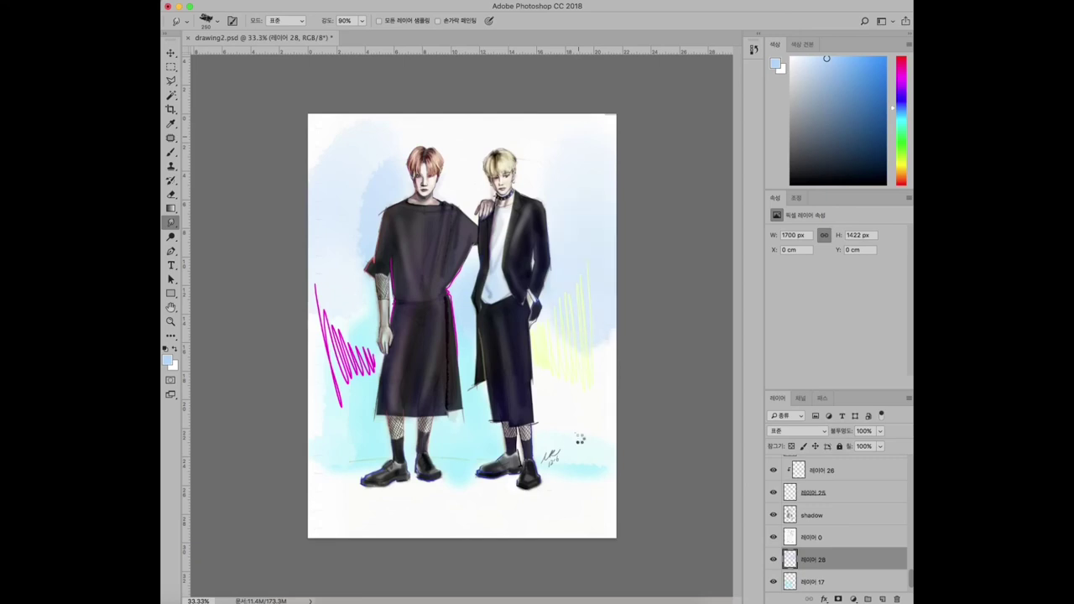
key("bracketright")
key("bracketright")
key("bracketright")
key("bracketright")
key("bracketright")
Compare the red-haired figure with and without the shadow layer and add a layer mask to that layer.
key("z")
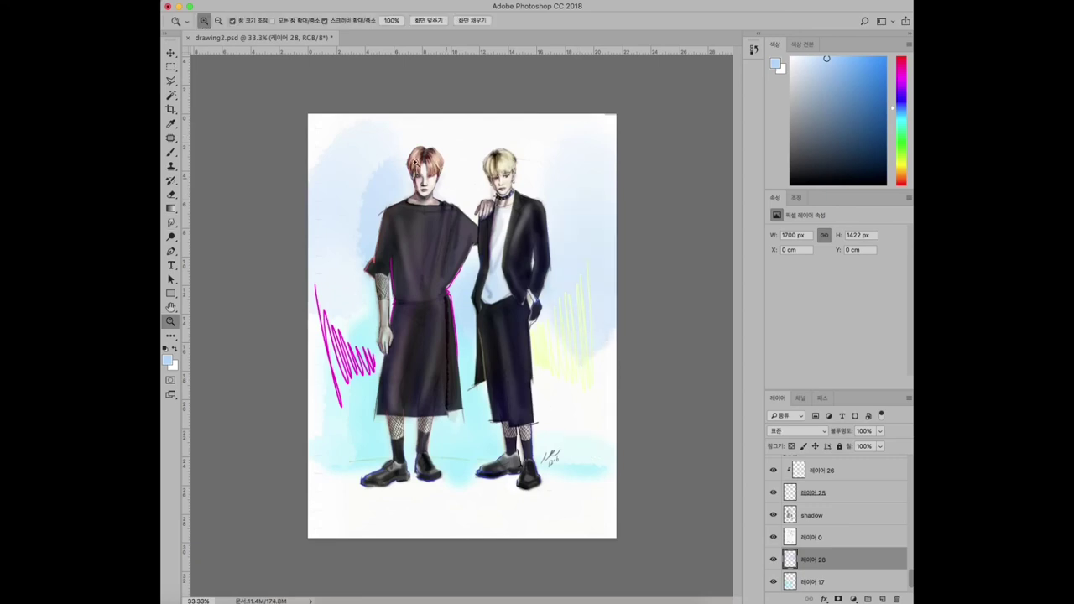
left_click_drag(426, 168, 469, 168)
left_click(775, 517)
left_click(774, 515)
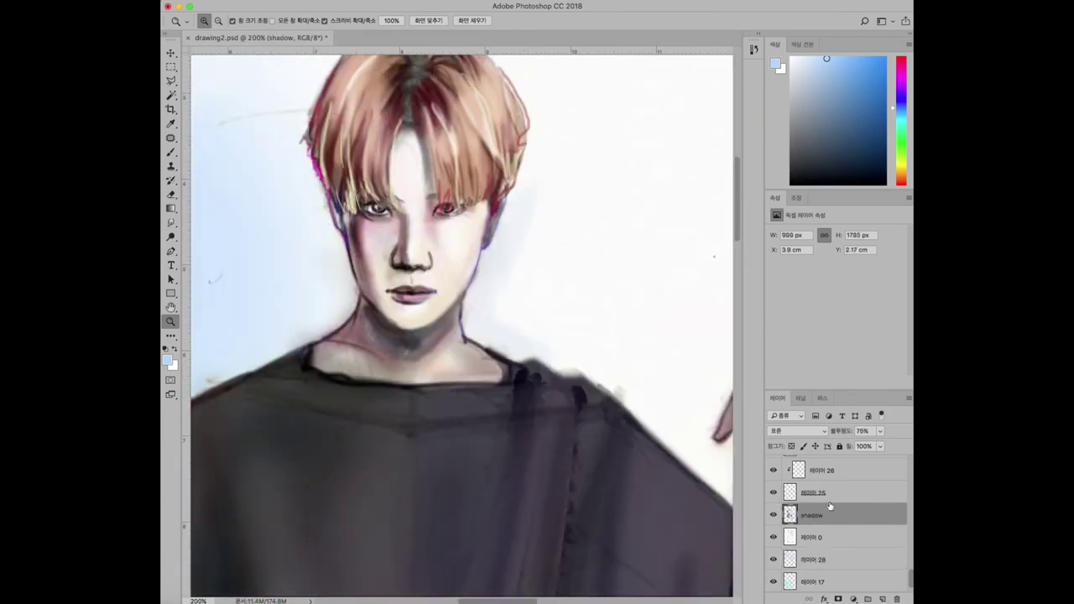
left_click(838, 599)
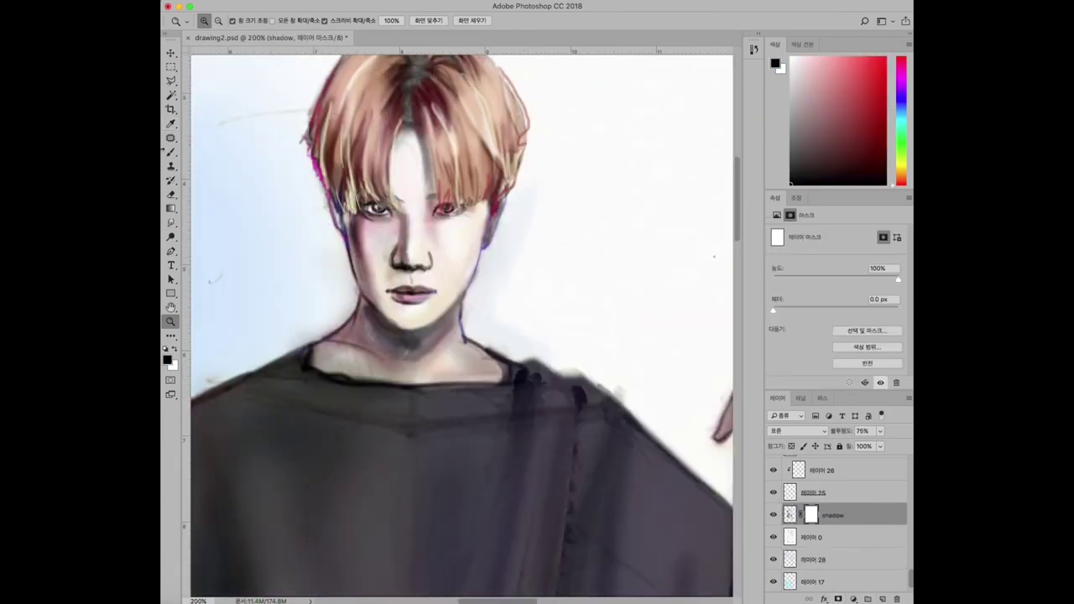
Mask out the grey shading around the red-haired figure's head with a smaller soft black brush.
left_click(391, 20)
key("m")
left_click_drag(362, 166, 506, 355)
key("ctrl+d")
key("b")
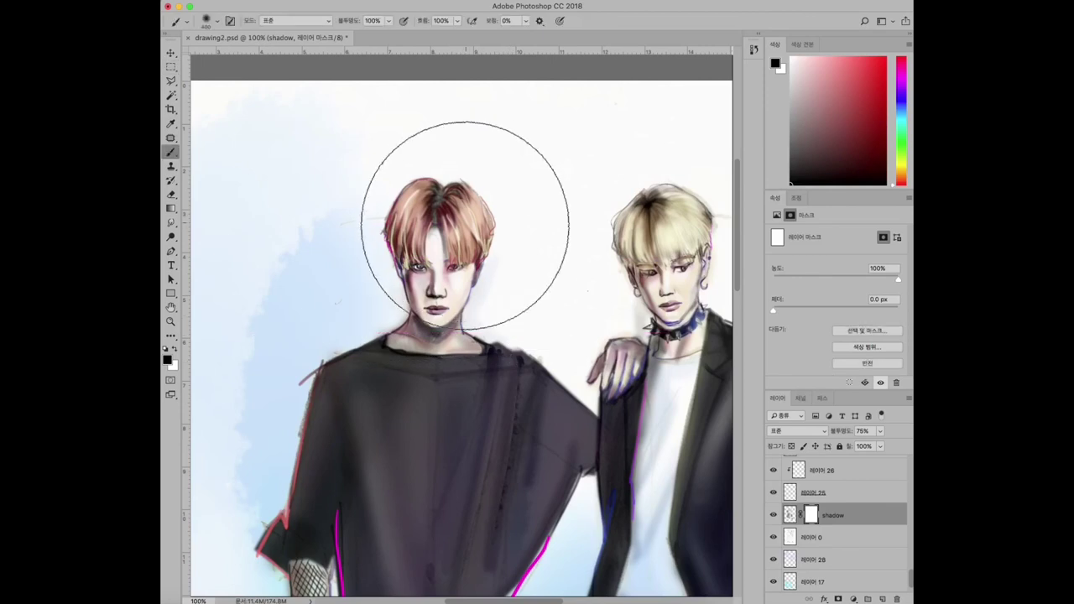
key("bracketleft")
key("bracketleft")
key("bracketleft")
key("bracketleft")
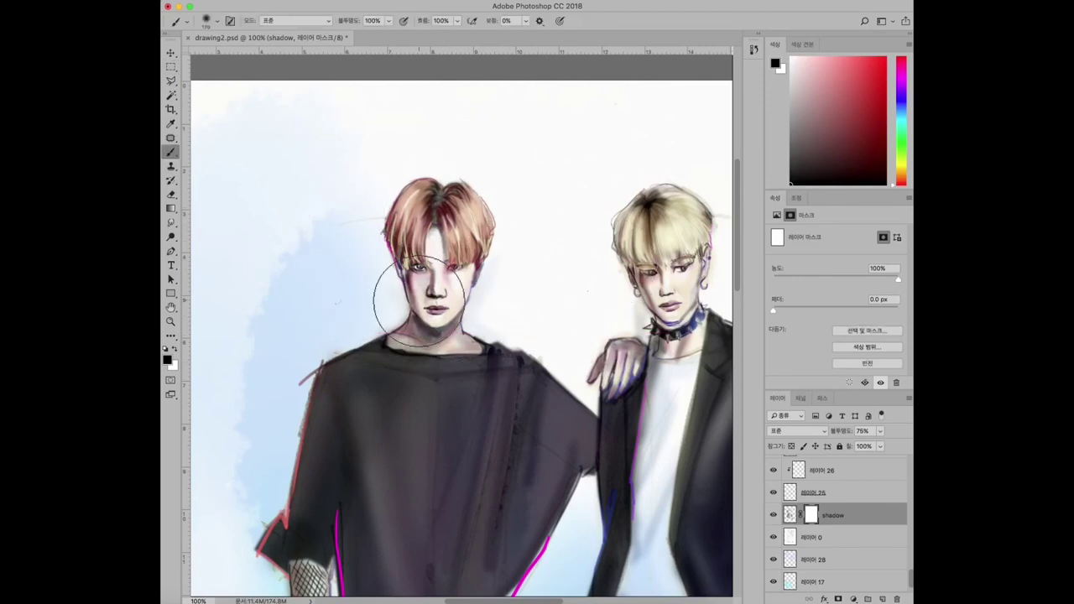
Switch to white for touching up the shadow layer's mask and save drawing2.psd.
key("super+minus")
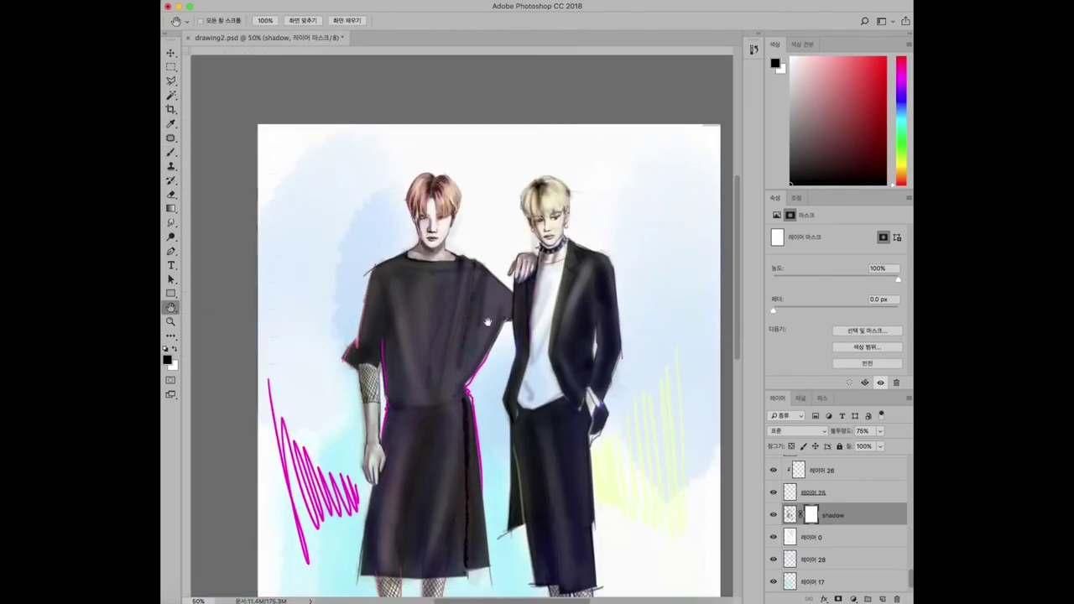
key("x")
key("super+equal")
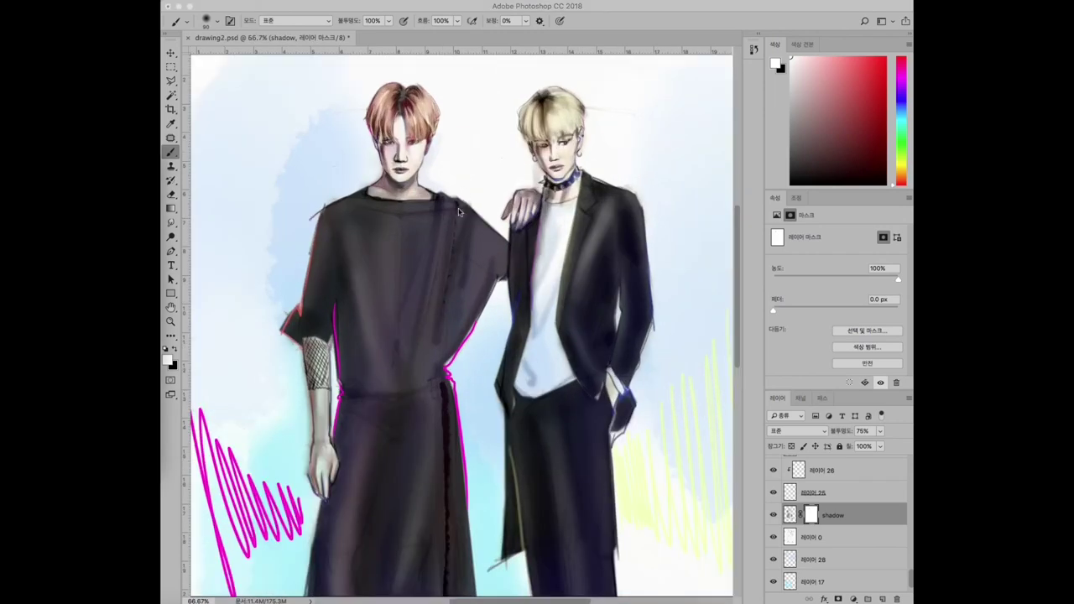
key("super+minus")
key("super+minus")
key("super+s")
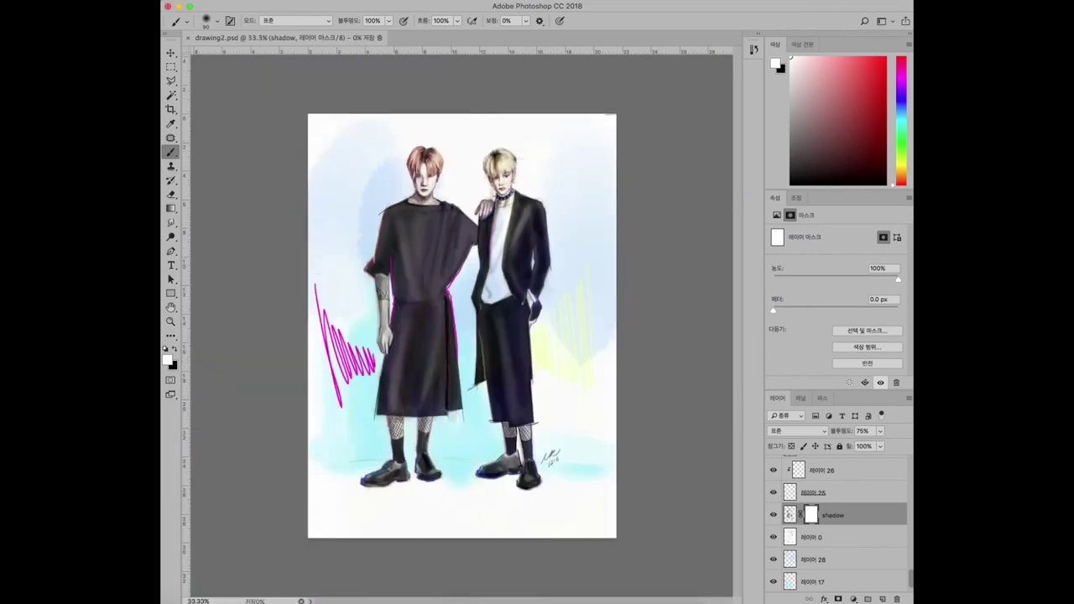